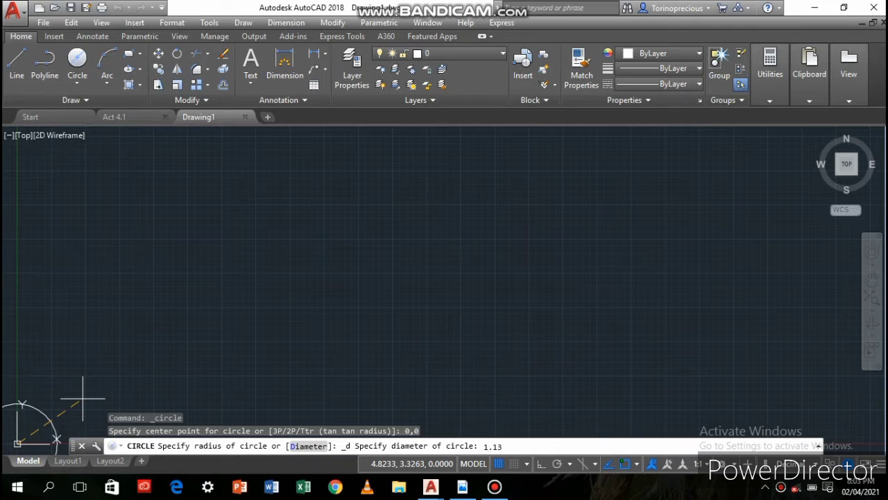
# Draw a circle centred at the origin 0,0 with a diameter of 1.13
pyautogui.press('Return')
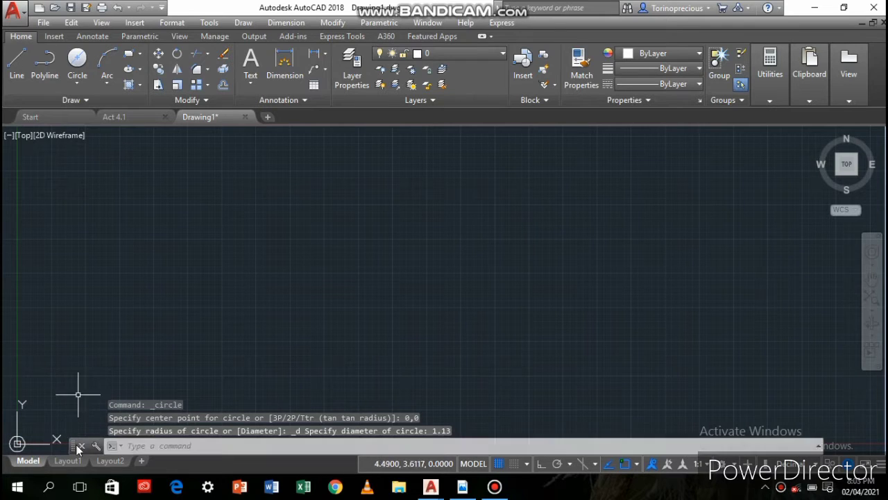
pyautogui.middleClick(31, 430)
pyautogui.middleClick(31, 430)
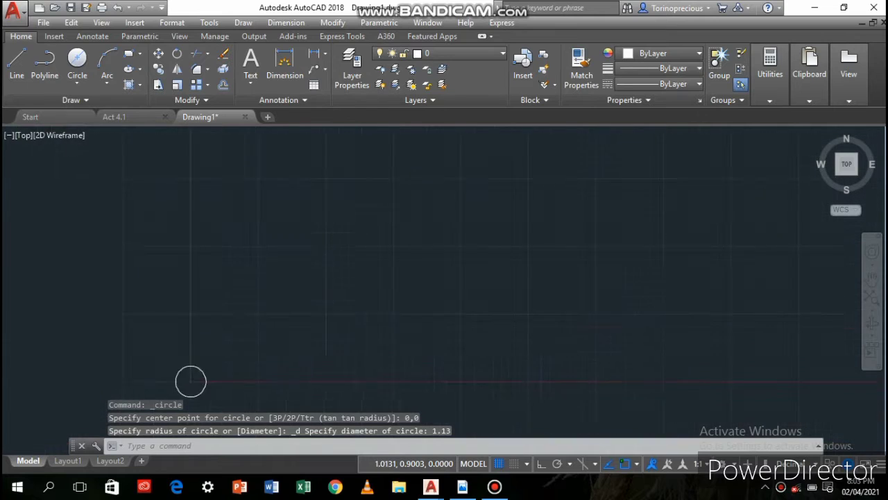
pyautogui.scroll(-5, 382, 321)
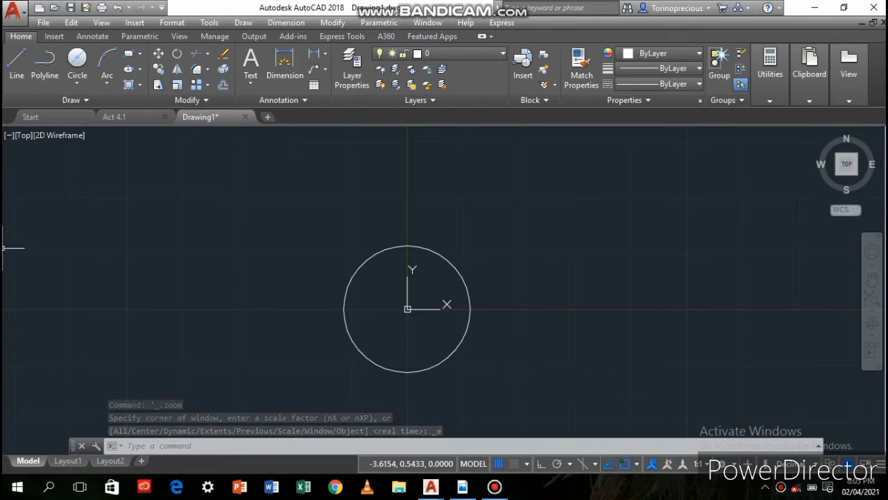
# Draw a second concentric circle at 0,0 with a diameter of 2.06
pyautogui.click(77, 63)
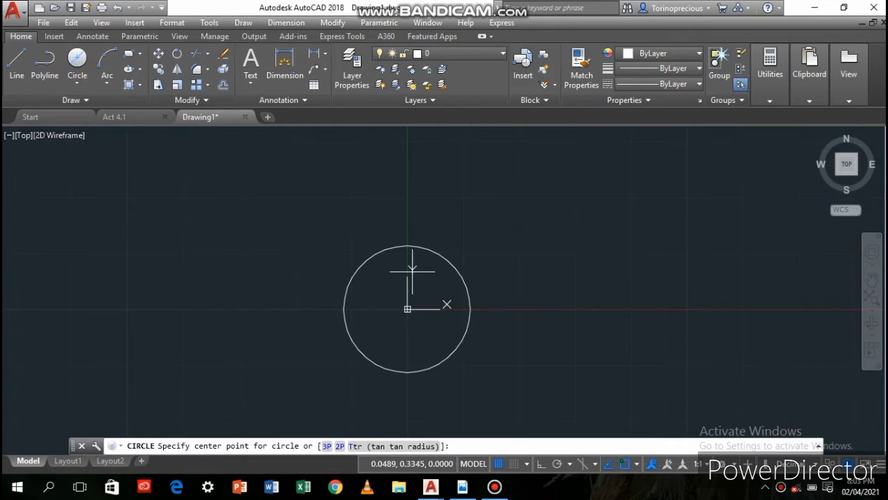
pyautogui.write('0,0')
pyautogui.press('Return')
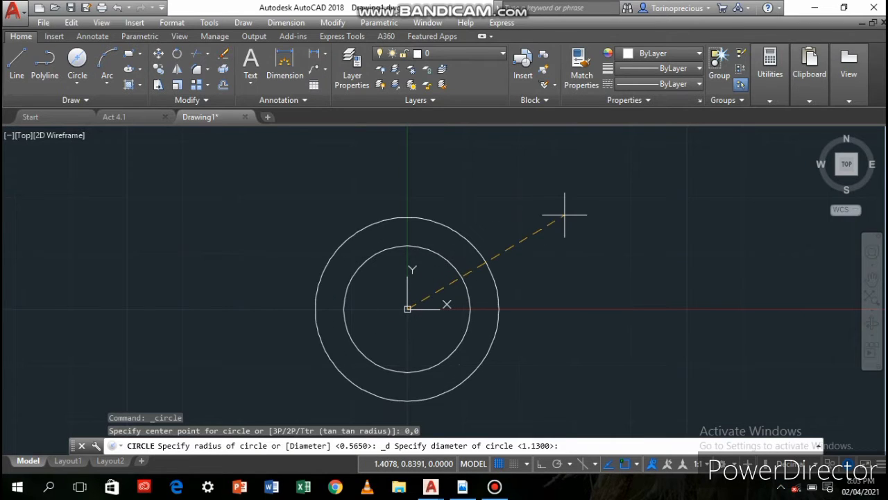
pyautogui.write('2.06')
pyautogui.press('Return')
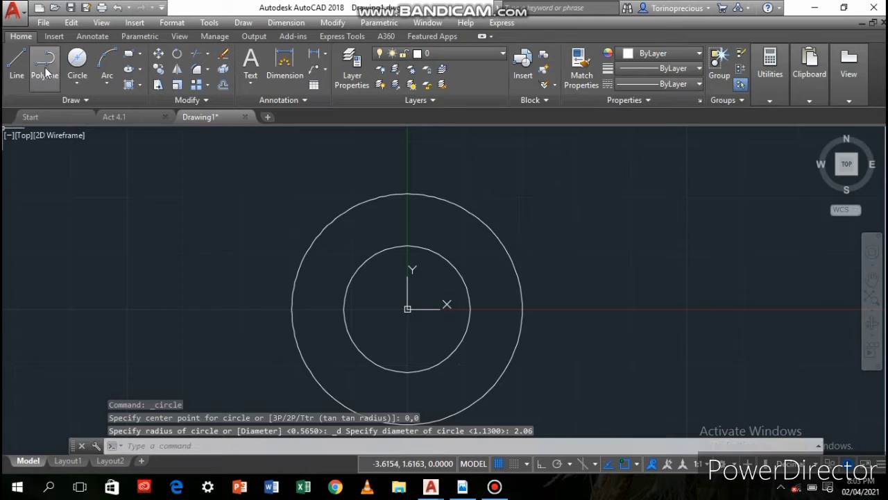
# Draw a third concentric circle at 0,0 with a diameter of 2.88
pyautogui.click(77, 62)
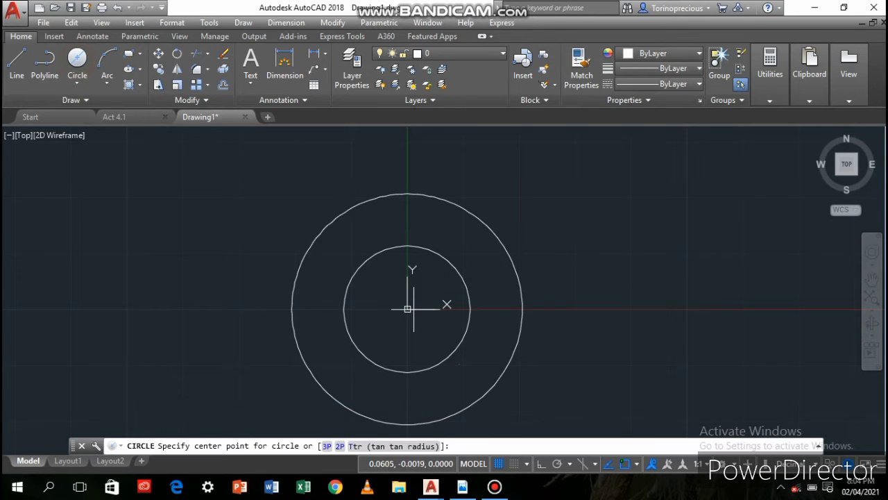
pyautogui.write('0,0')
pyautogui.press('Return')
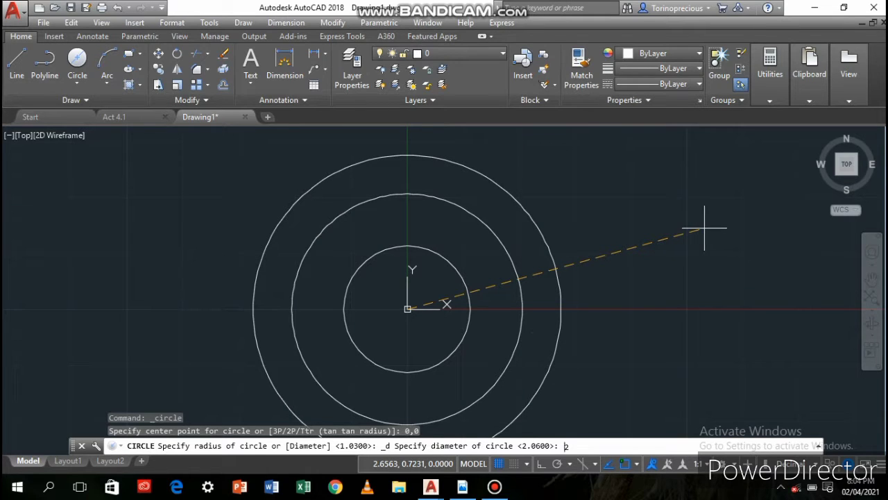
pyautogui.write('2.88')
pyautogui.press('Return')
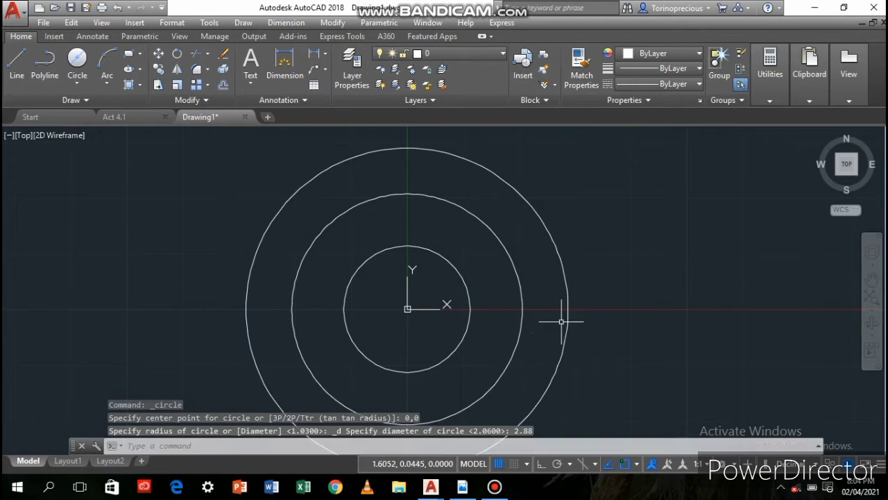
# Draw a rectangle 5.26 long and 1.62 wide from the corner 0,0, extending in the positive X and Y directions
pyautogui.scroll(-2, 482, 337)
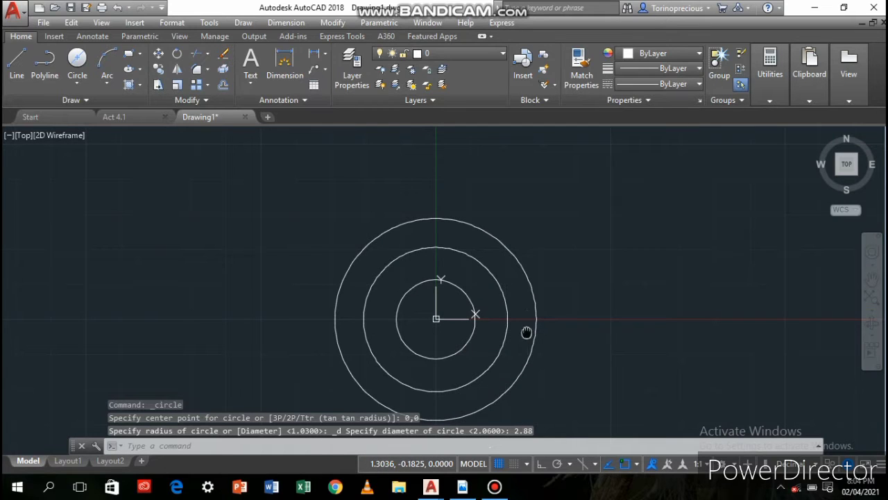
pyautogui.moveTo(527, 332)
pyautogui.mouseDown(button='middle')
pyautogui.moveTo(431, 298)
pyautogui.moveTo(428, 284)
pyautogui.mouseUp(button='middle')
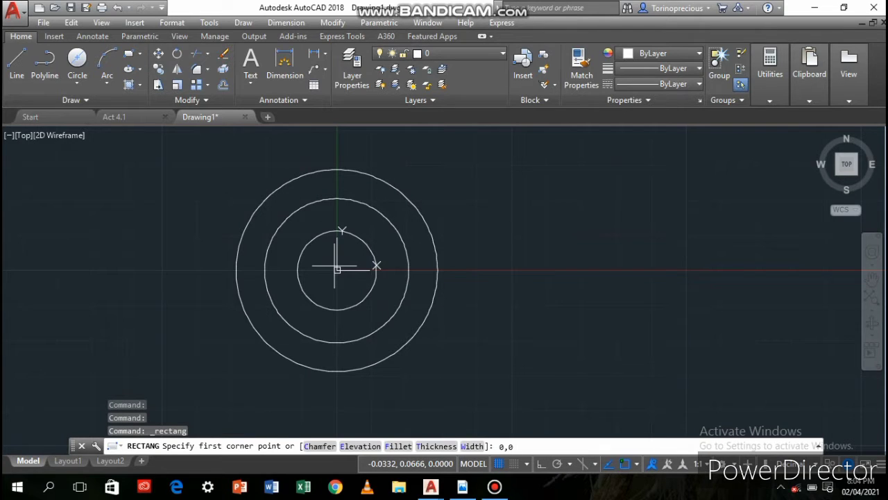
pyautogui.press('Return')
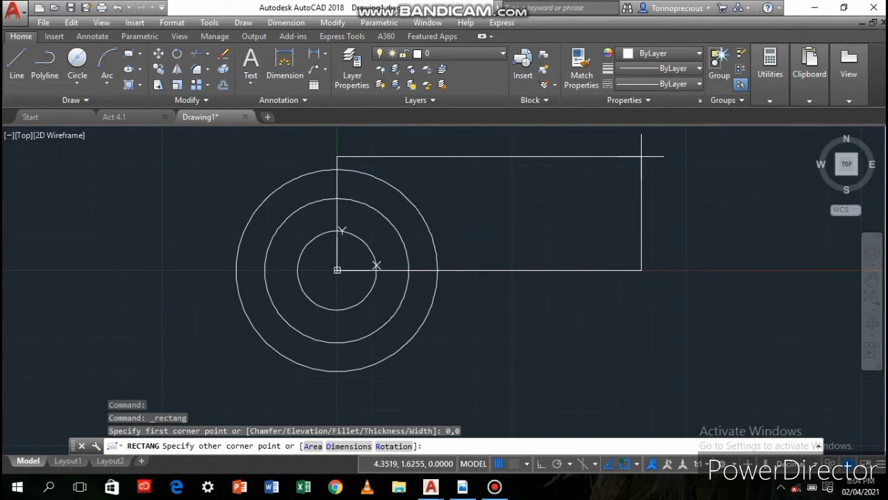
pyautogui.write('d')
pyautogui.press('Return')
pyautogui.write('5.26')
pyautogui.press('Return')
pyautogui.write('1.62')
pyautogui.press('Return')
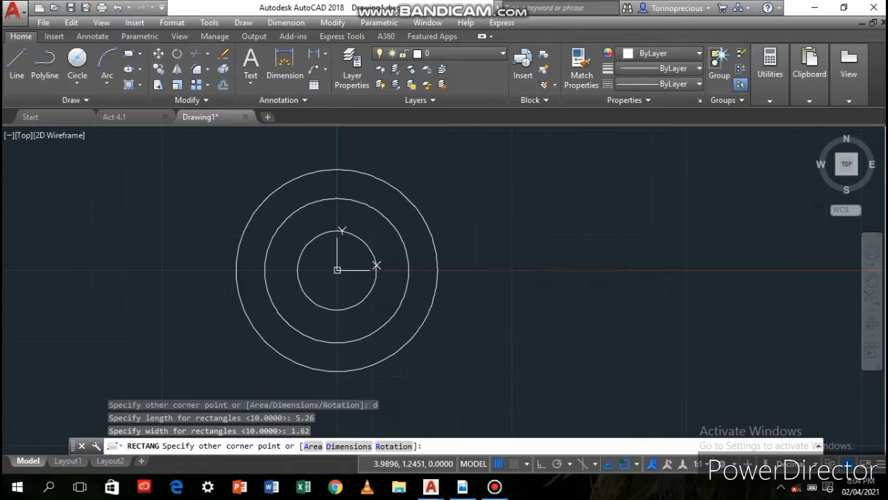
pyautogui.click(670, 232)
pyautogui.moveTo(670, 232)
pyautogui.mouseDown(button='middle')
pyautogui.moveTo(573, 254)
pyautogui.moveTo(534, 274)
pyautogui.mouseUp(button='middle')
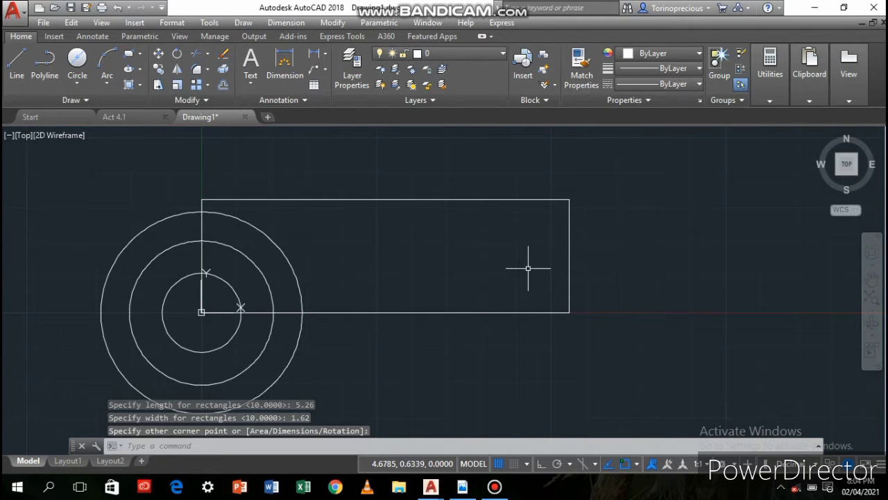
# Create a new layer named "red dimension" in the Layer Properties Manager
pyautogui.click(354, 75)
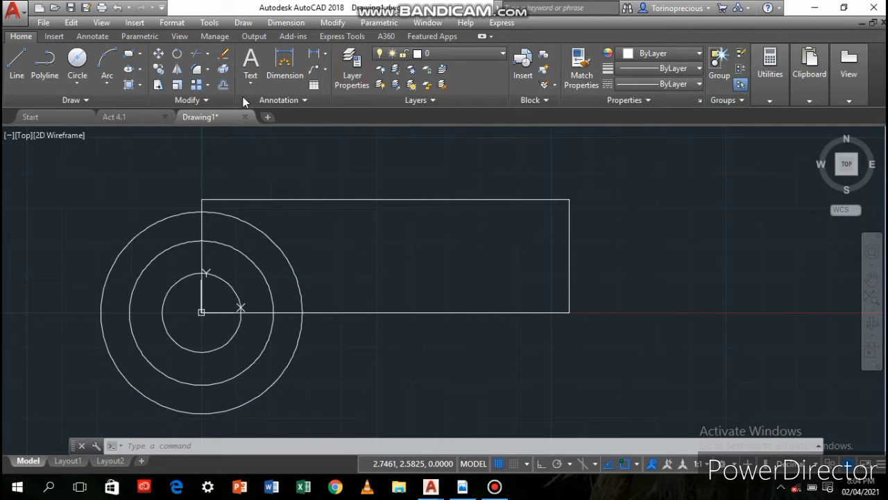
pyautogui.click(353, 93)
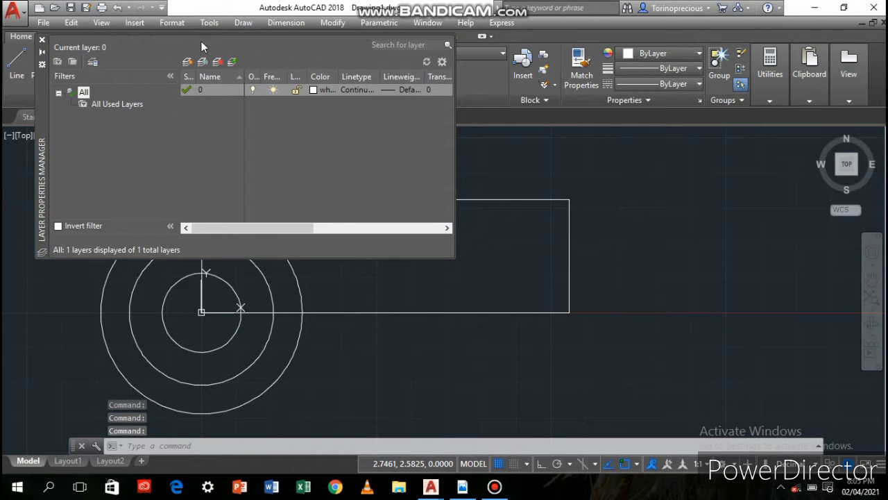
pyautogui.click(189, 61)
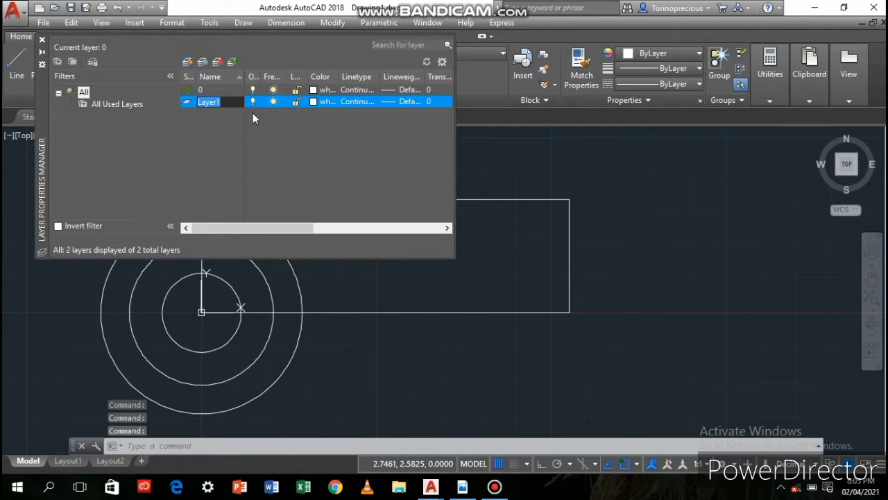
pyautogui.write('red dimens')
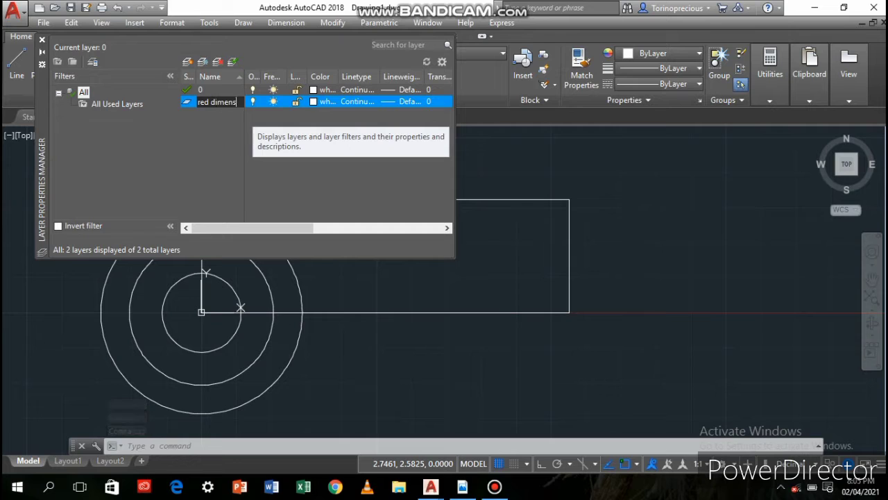
pyautogui.write('ions')
pyautogui.press('Return')
# Create two more layers named "pink" and "green"
pyautogui.click(188, 61)
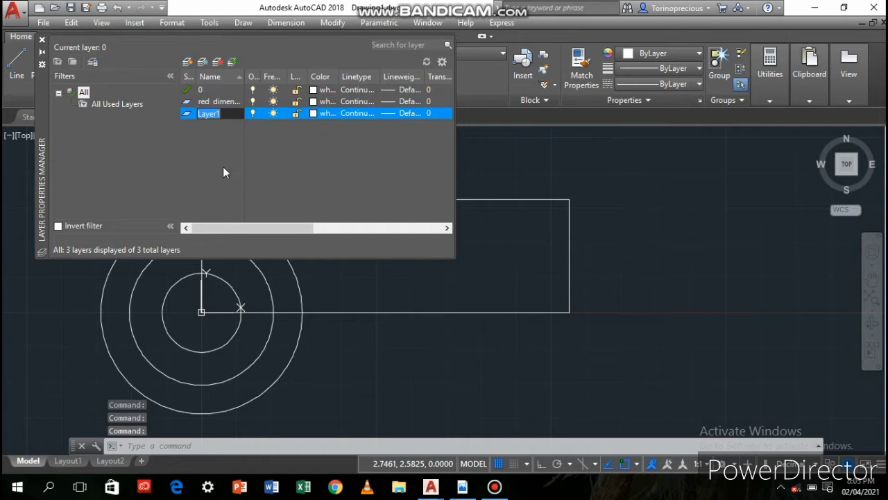
pyautogui.write('pink')
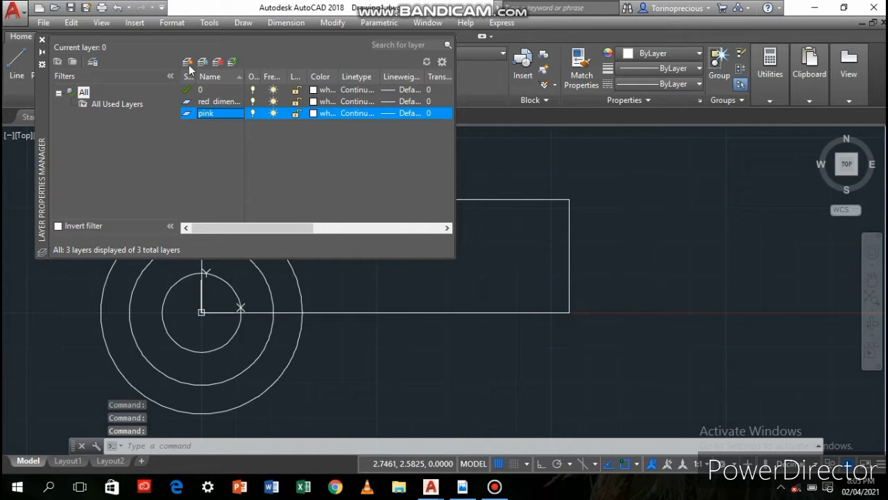
pyautogui.click(189, 62)
pyautogui.write('green')
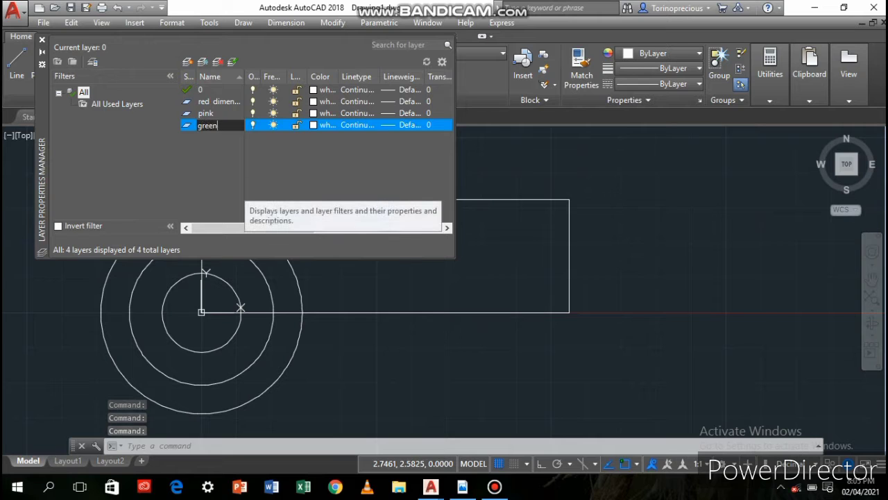
pyautogui.press('Return')
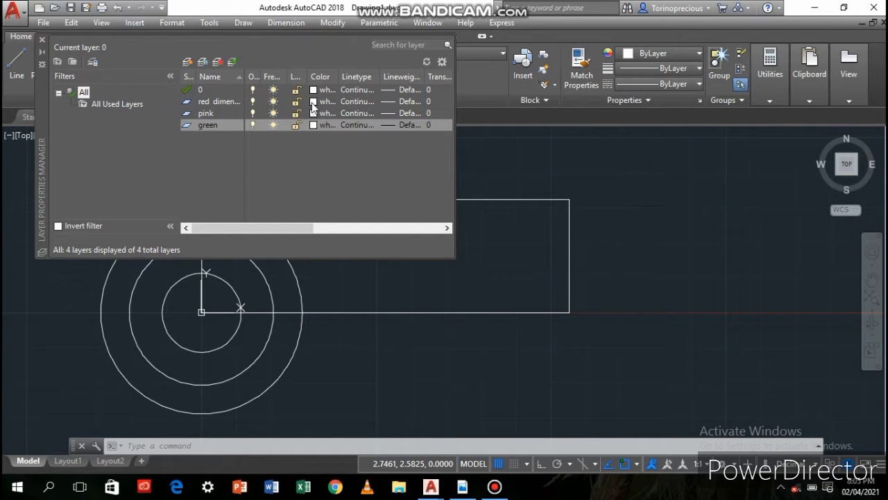
# Set the red dimension layer's colour to index 12 and the pink layer's colour to index 210
pyautogui.click(314, 102)
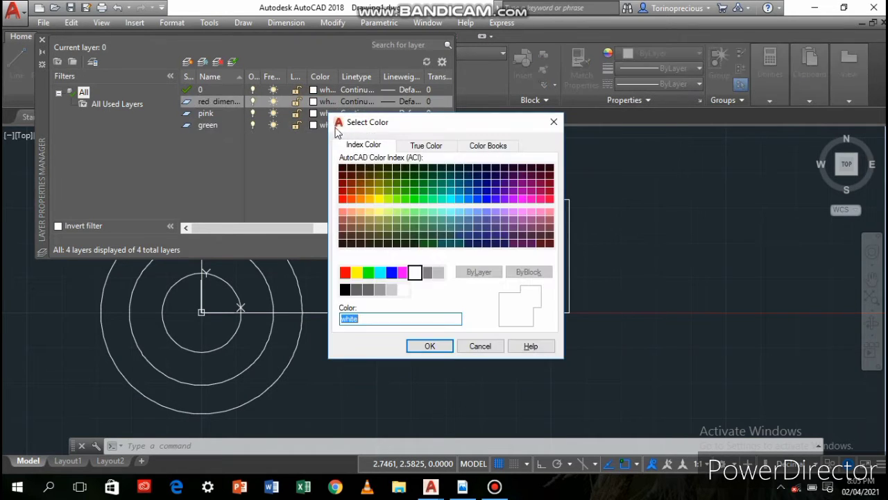
pyautogui.click(342, 191)
pyautogui.click(430, 347)
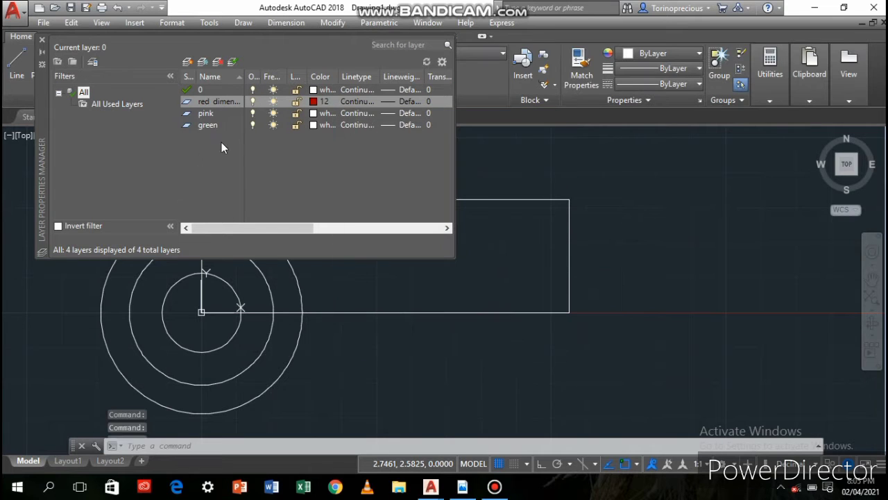
pyautogui.click(313, 114)
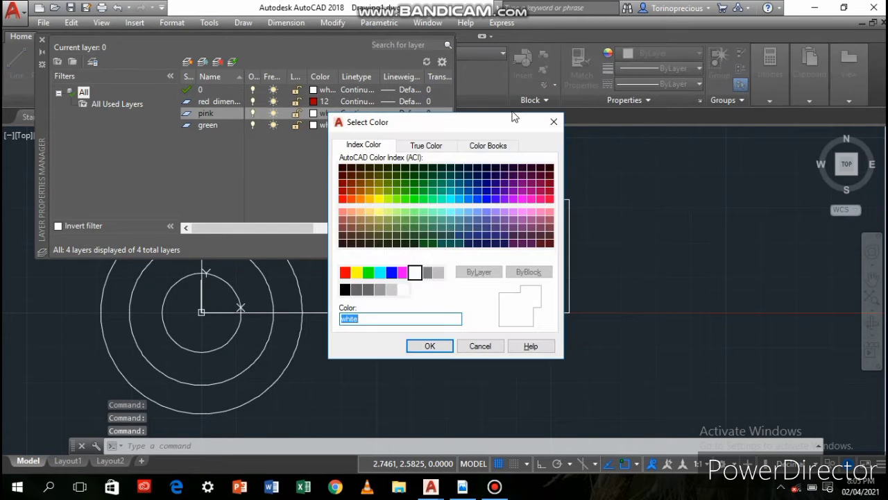
pyautogui.click(522, 199)
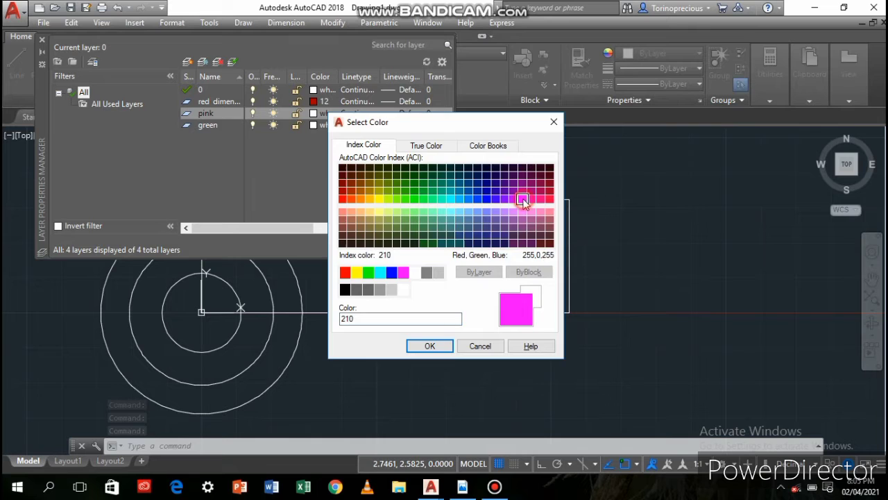
pyautogui.click(430, 346)
pyautogui.click(435, 341)
# Load the CENTER linetype and assign it to the pink layer
pyautogui.click(354, 113)
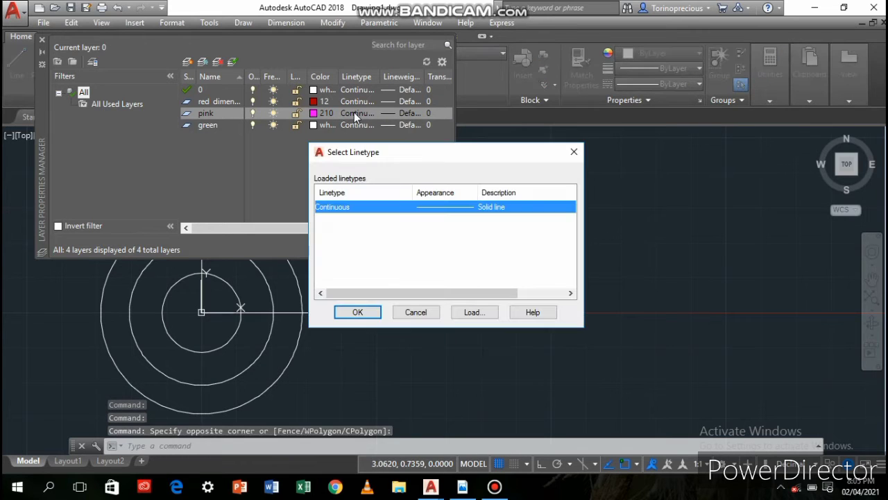
pyautogui.click(465, 313)
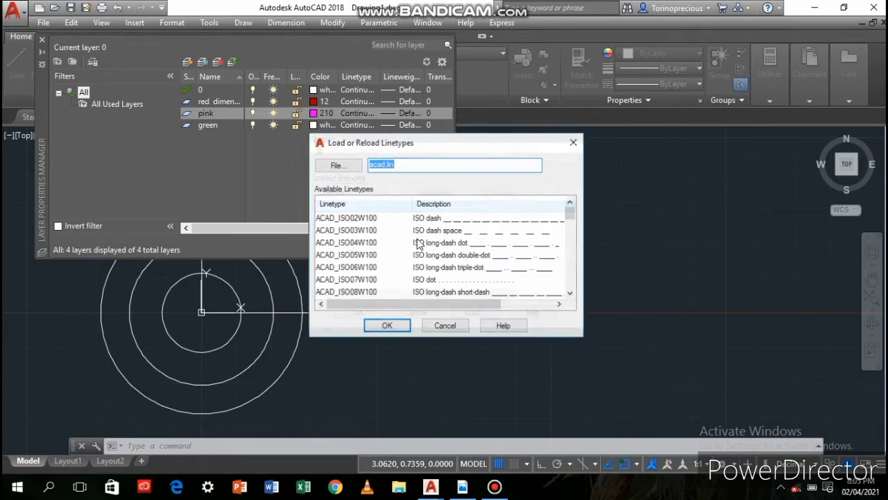
pyautogui.scroll(-4, 444, 249)
pyautogui.scroll(-1, 437, 256)
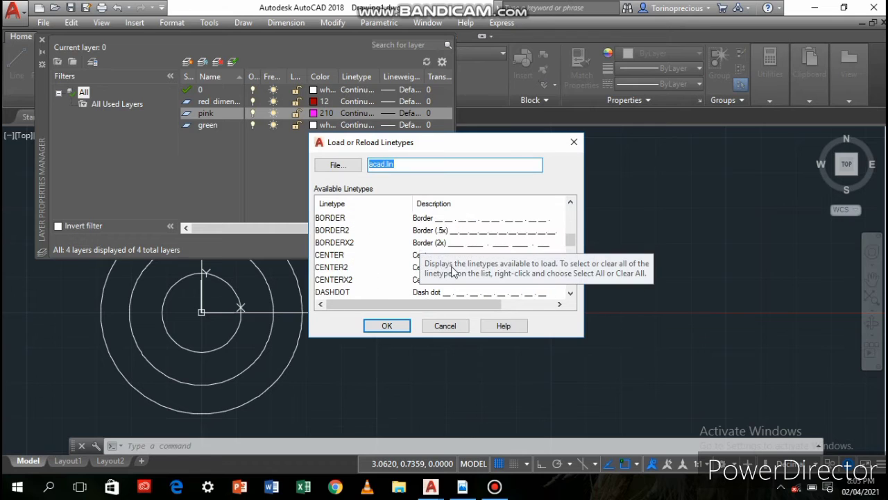
pyautogui.click(369, 256)
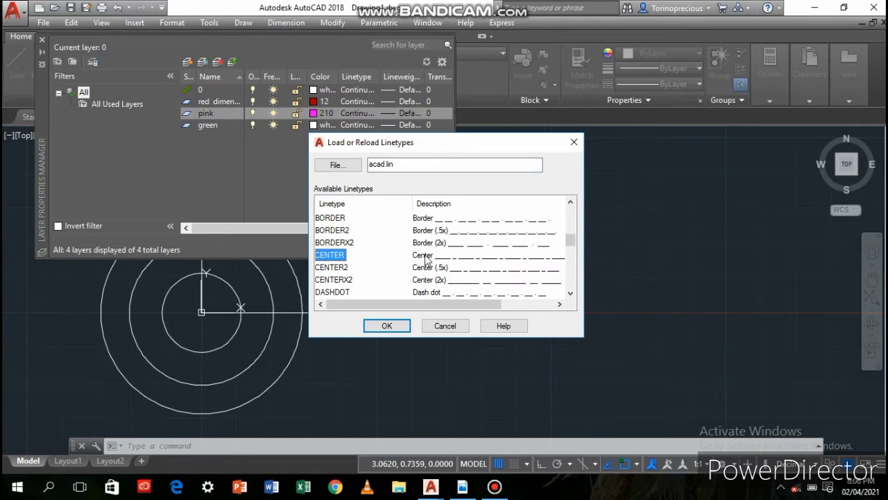
pyautogui.click(389, 324)
pyautogui.click(402, 206)
pyautogui.click(358, 312)
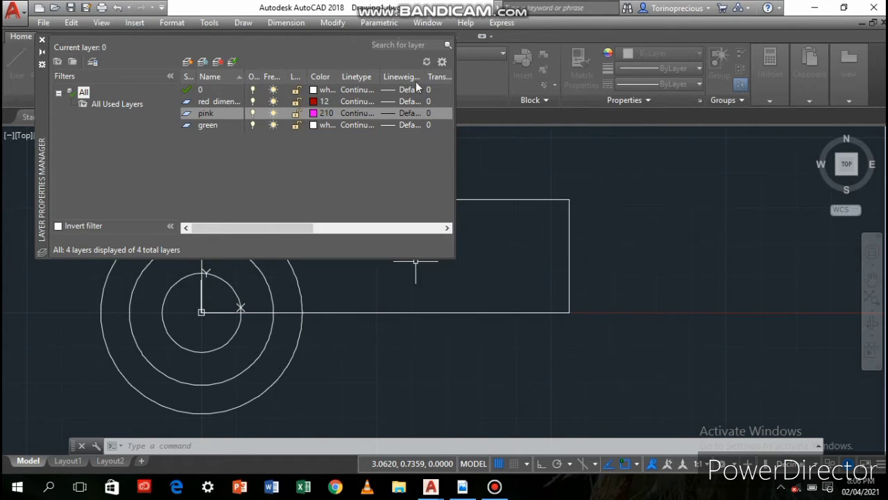
# Set the green layer's colour to index 90
pyautogui.click(313, 127)
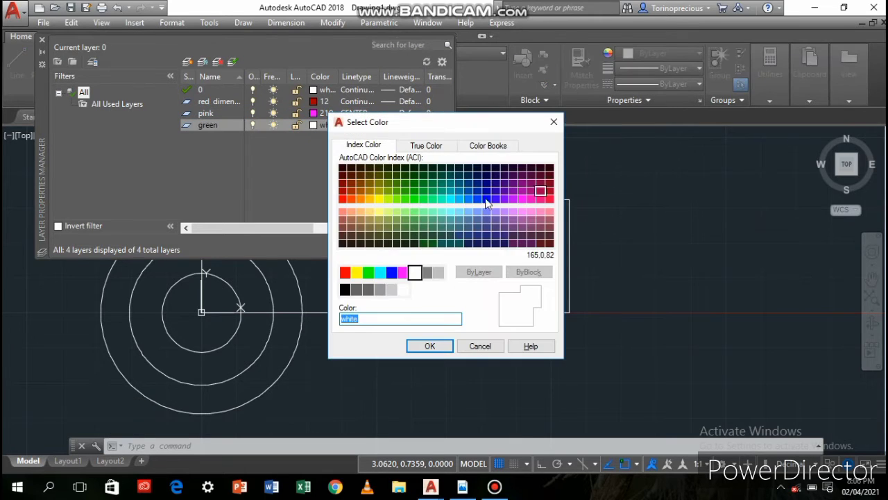
pyautogui.click(414, 199)
pyautogui.click(442, 346)
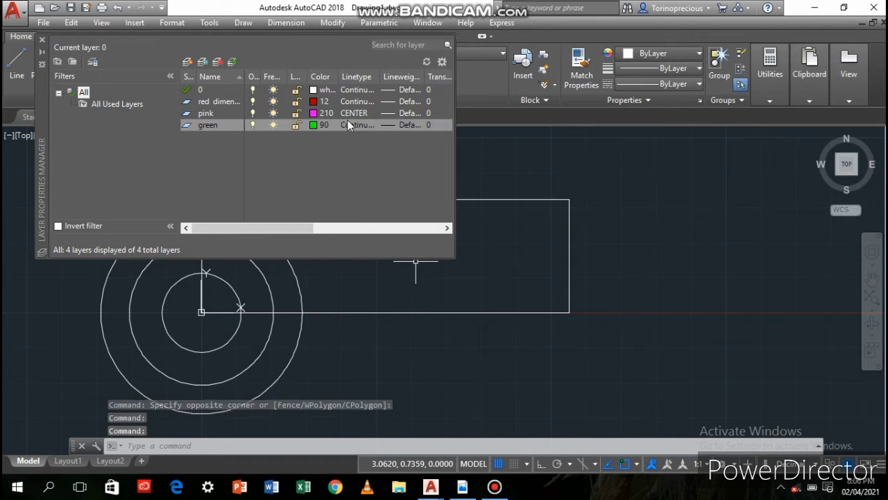
# Load the ACAD_ISO03W100 linetype, assign it to the green layer, and close the layer manager
pyautogui.click(349, 125)
pyautogui.click(459, 311)
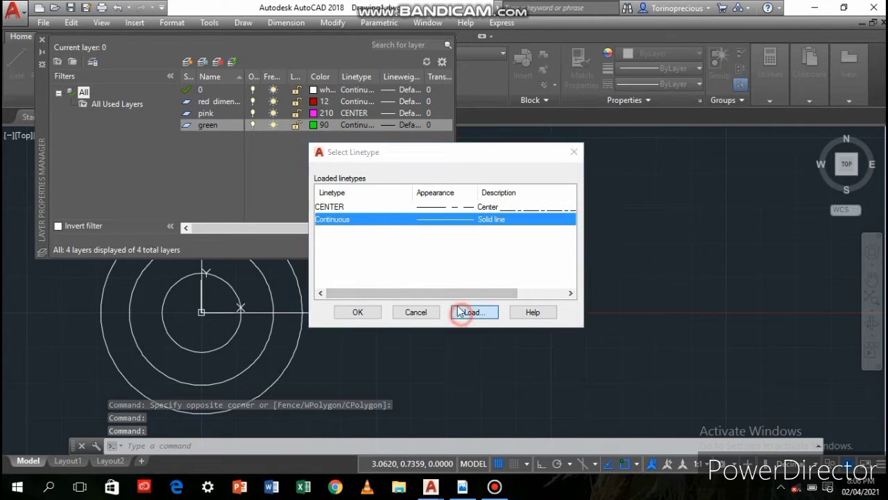
pyautogui.click(448, 230)
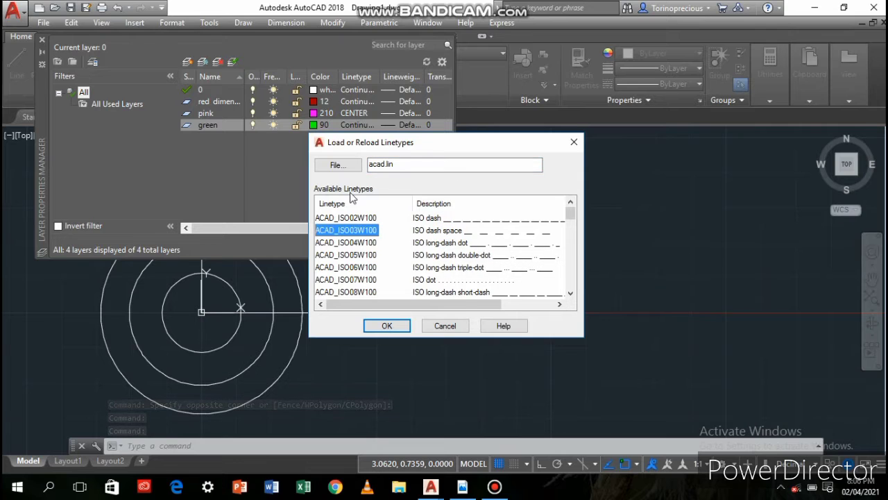
pyautogui.click(400, 321)
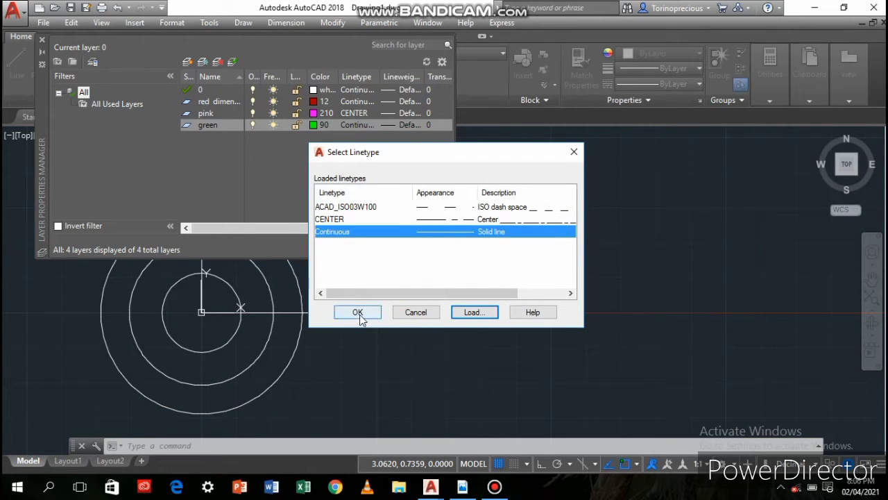
pyautogui.click(377, 210)
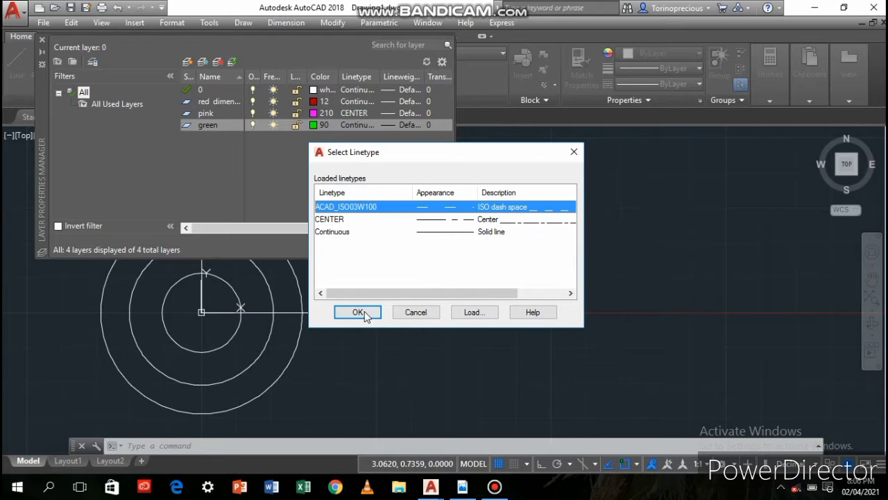
pyautogui.click(356, 311)
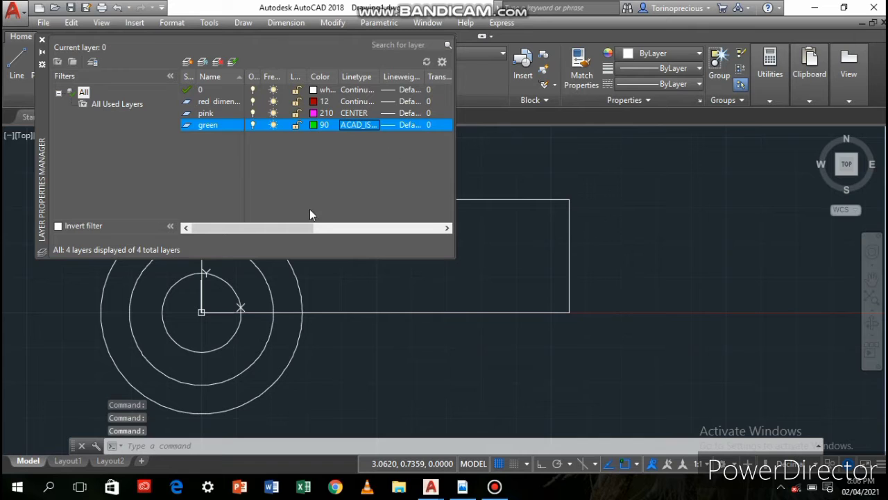
pyautogui.click(40, 39)
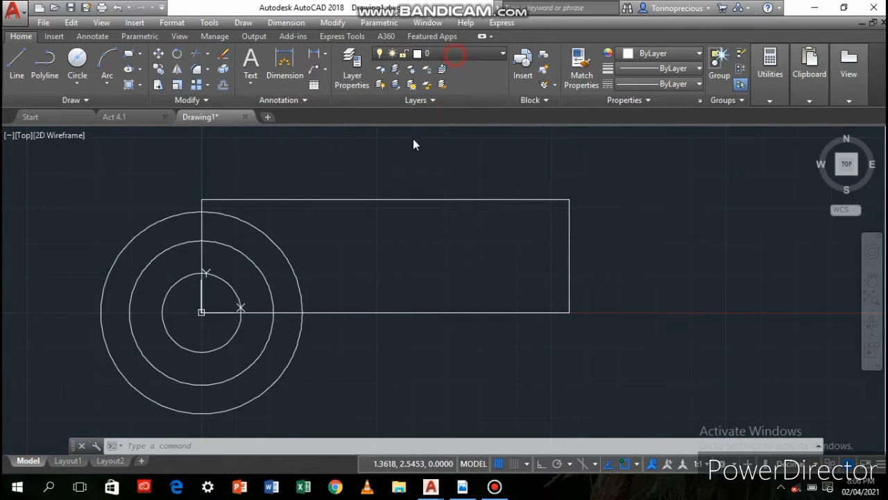
# Make the "red dimensions" layer current and dimension the rectangle's height beside its right edge
pyautogui.click(451, 54)
pyautogui.click(432, 115)
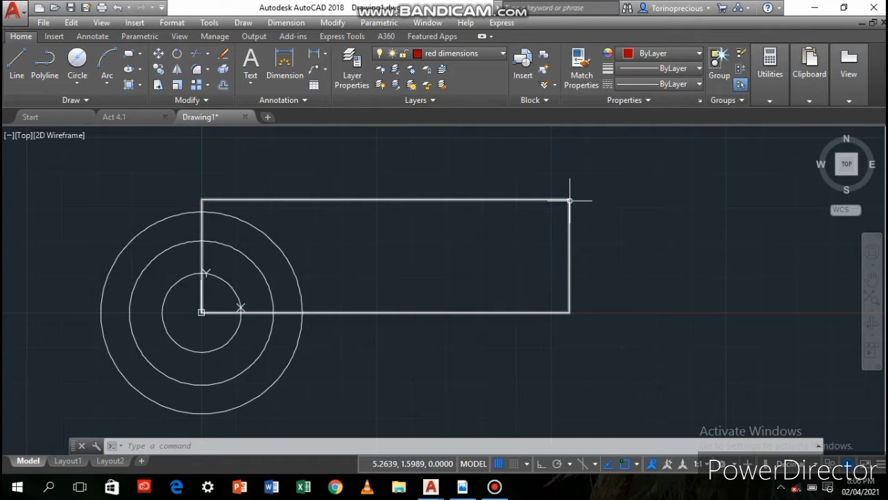
pyautogui.click(284, 63)
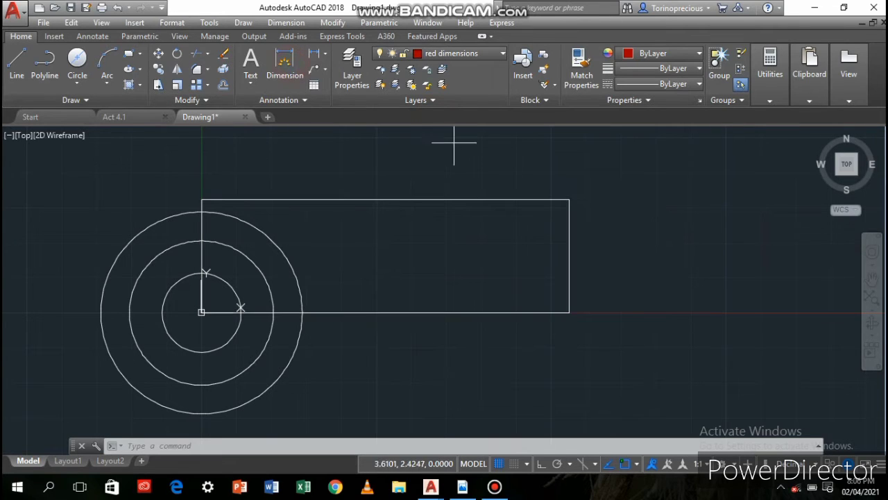
pyautogui.press('Escape')
pyautogui.scroll(-2, 399, 340)
pyautogui.click(285, 64)
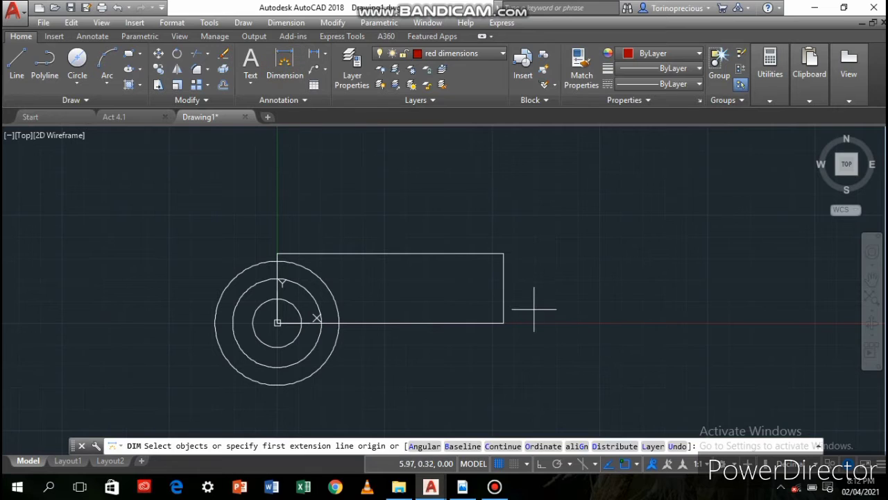
pyautogui.click(504, 323)
pyautogui.click(504, 254)
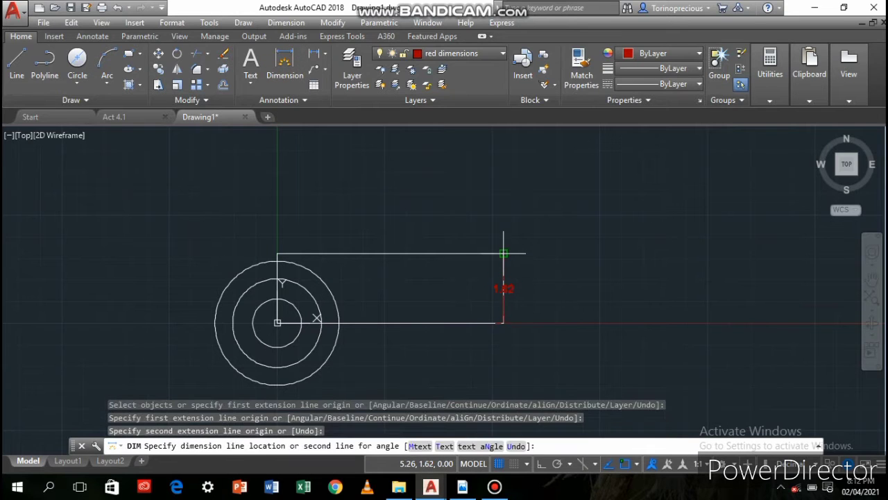
pyautogui.click(535, 257)
# Dimension the rectangle's full width, placing the dimension line well above its top edge
pyautogui.click(504, 254)
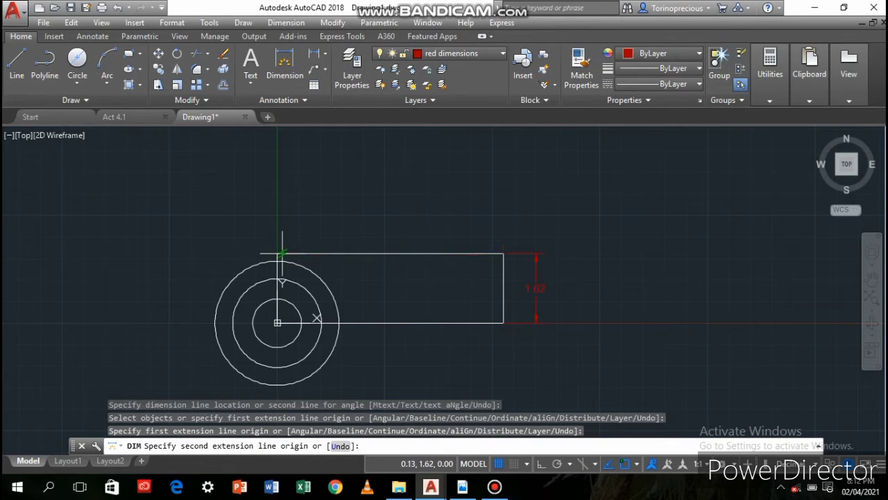
pyautogui.click(277, 253)
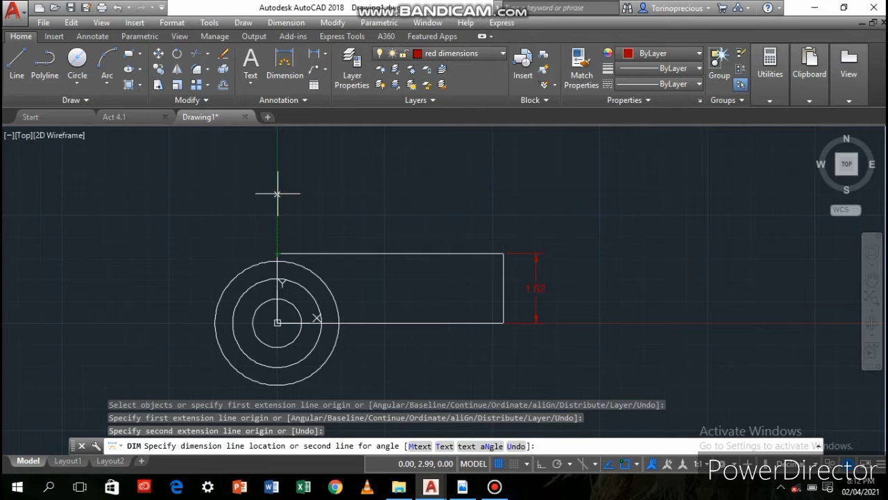
pyautogui.click(278, 194)
# Add a 0.76 dimension running left from the rectangle's upper-right corner, placed just above the top edge
pyautogui.scroll(2, 505, 256)
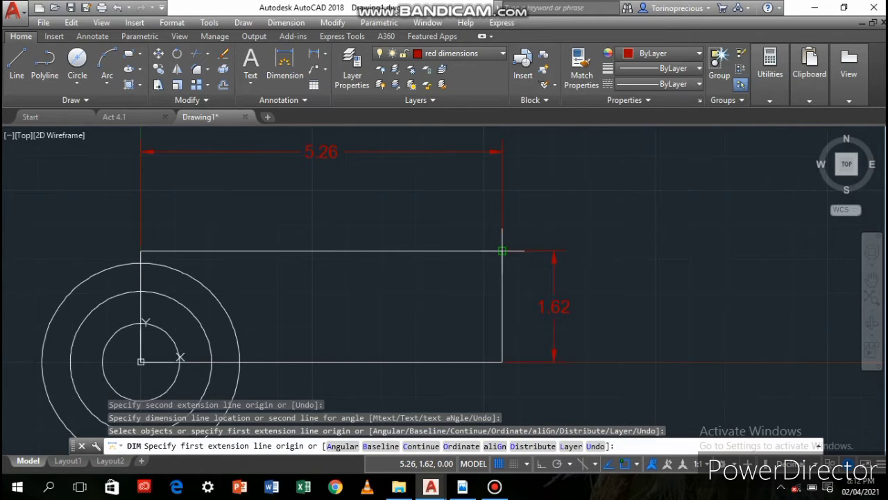
pyautogui.click(502, 251)
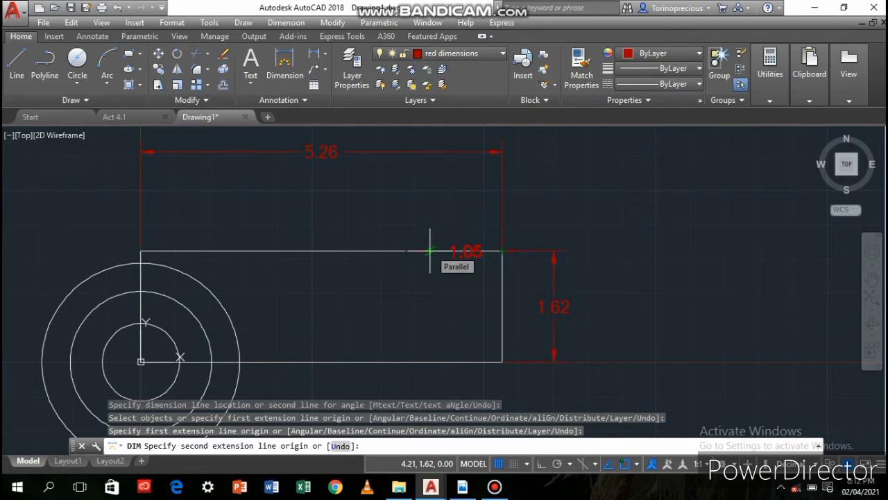
pyautogui.write('.76')
pyautogui.press('Return')
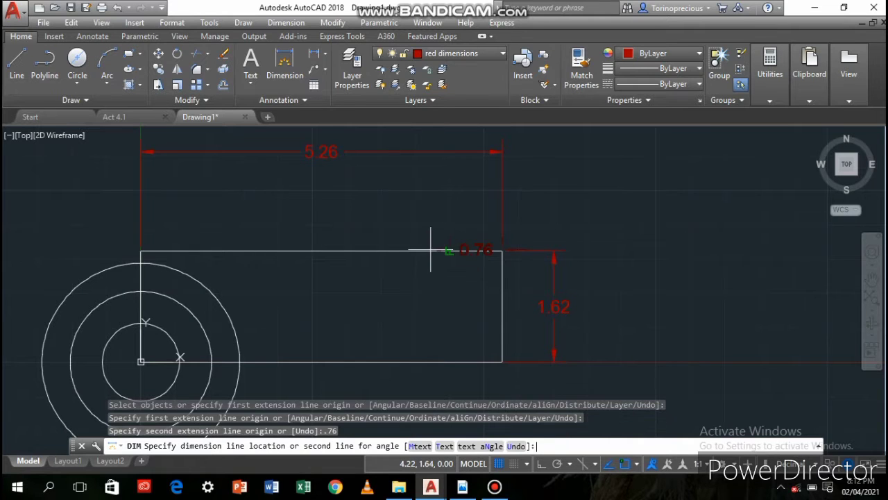
pyautogui.click(427, 216)
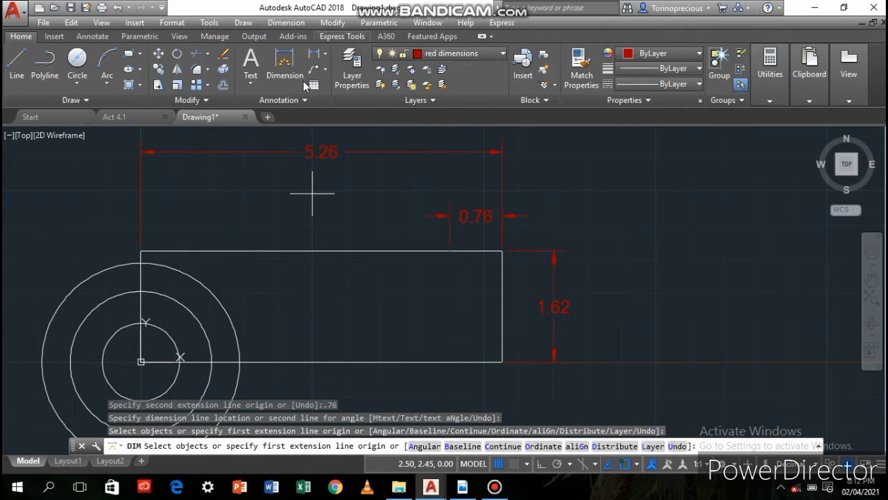
# Add a 2.26 dimension running left from the end of the 0.76 dimension, with both dimension lines aligned
pyautogui.click(449, 251)
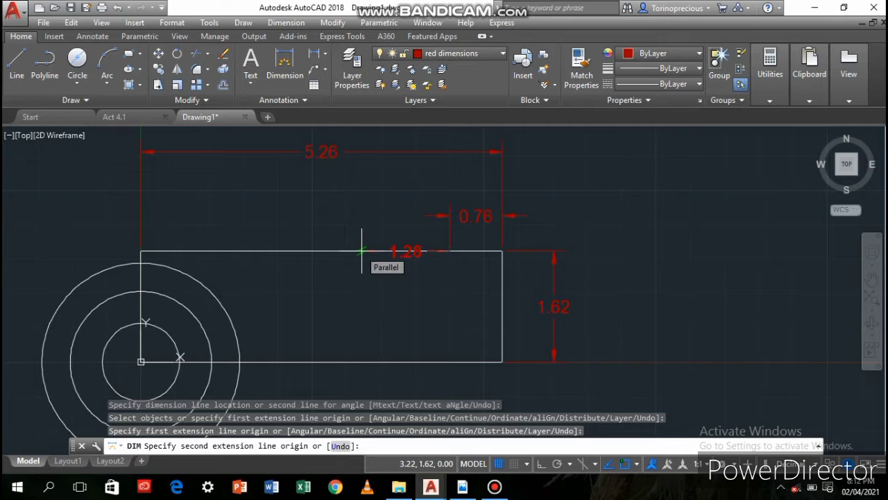
pyautogui.write('2.26')
pyautogui.press('Return')
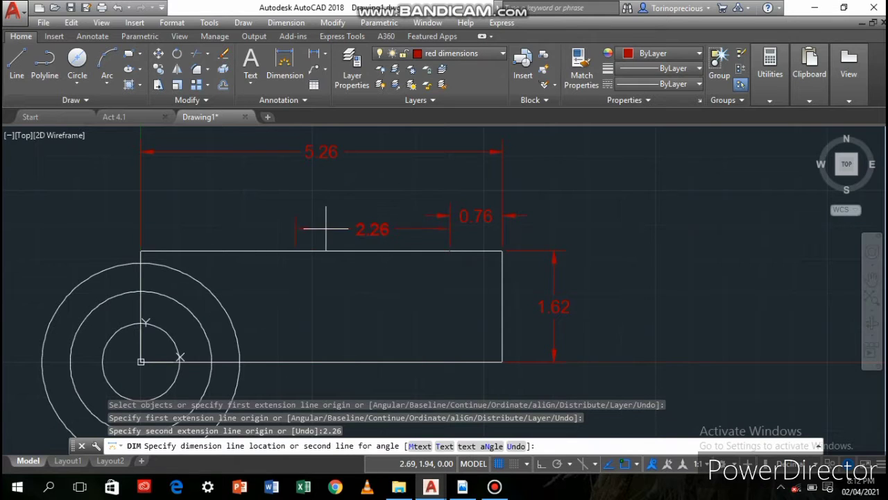
pyautogui.click(450, 216)
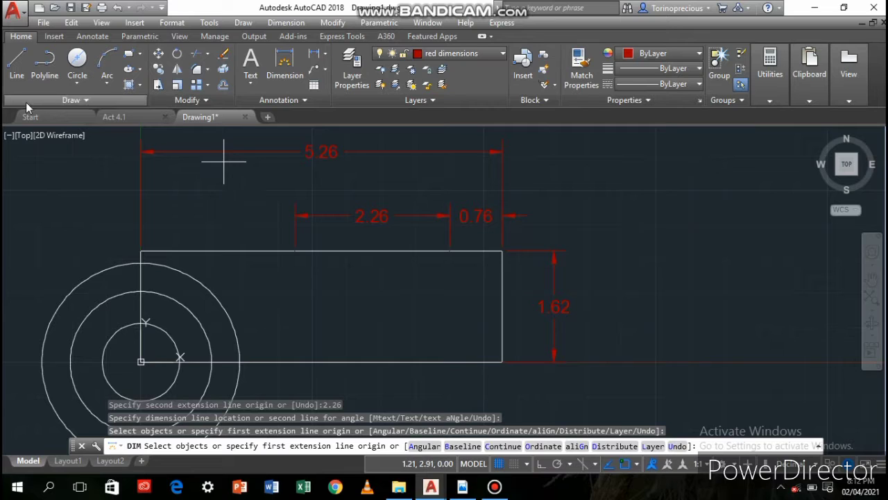
# Add a 3.62 dimension running left from the rectangle's upper-right corner, placed between the 2.26 and full-width dimensions
pyautogui.click(504, 249)
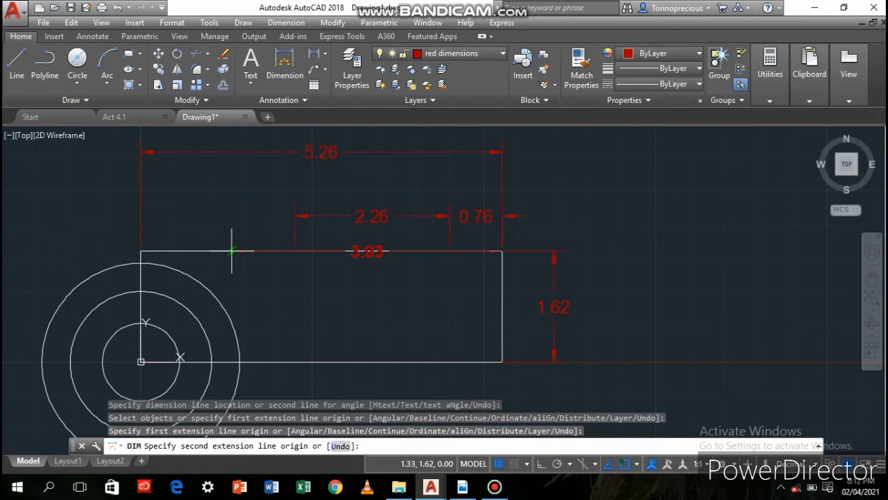
pyautogui.write('3.62')
pyautogui.press('Return')
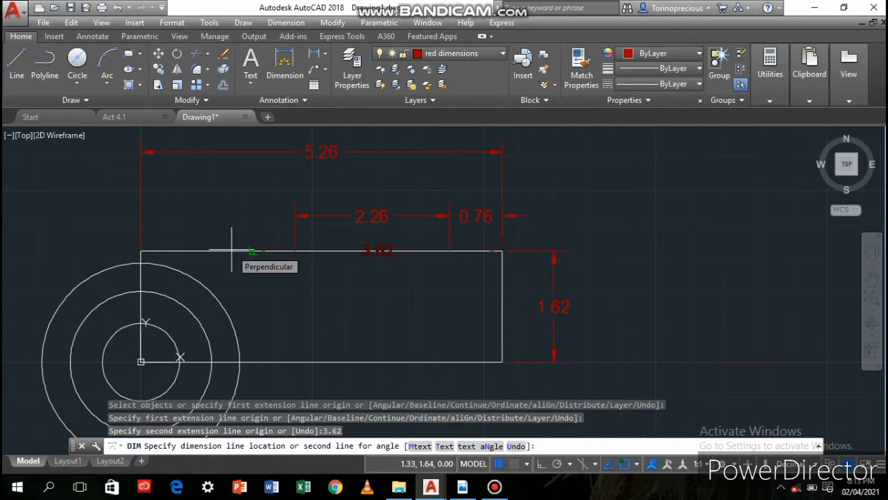
pyautogui.click(258, 183)
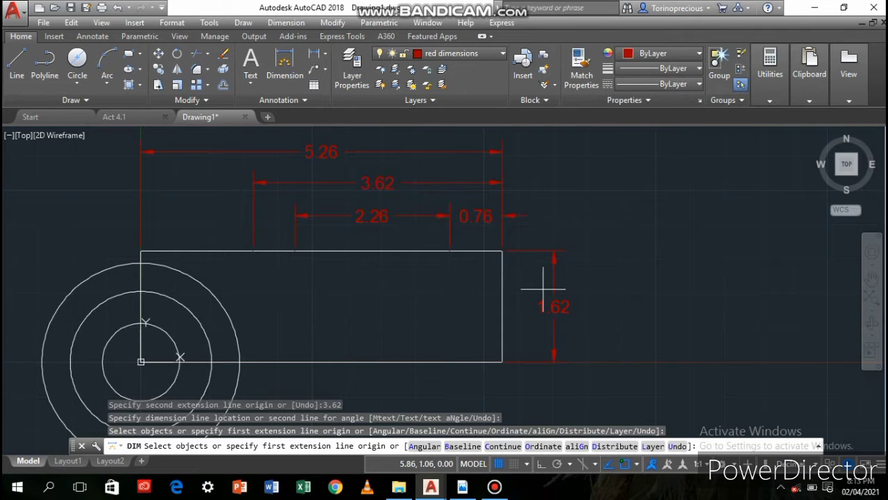
# Add a 1.26 vertical dimension running down from the rectangle's upper-right corner, placed inside the full-height dimension
pyautogui.press('Return')
pyautogui.click(502, 251)
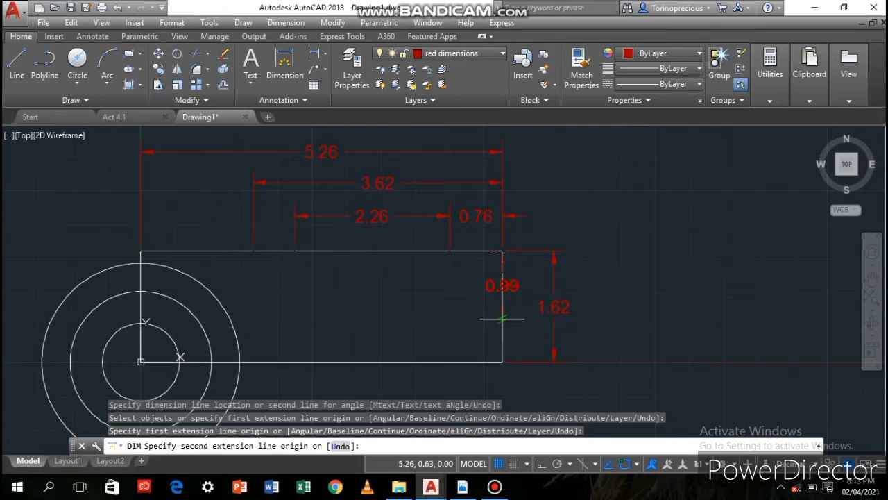
pyautogui.press('Return')
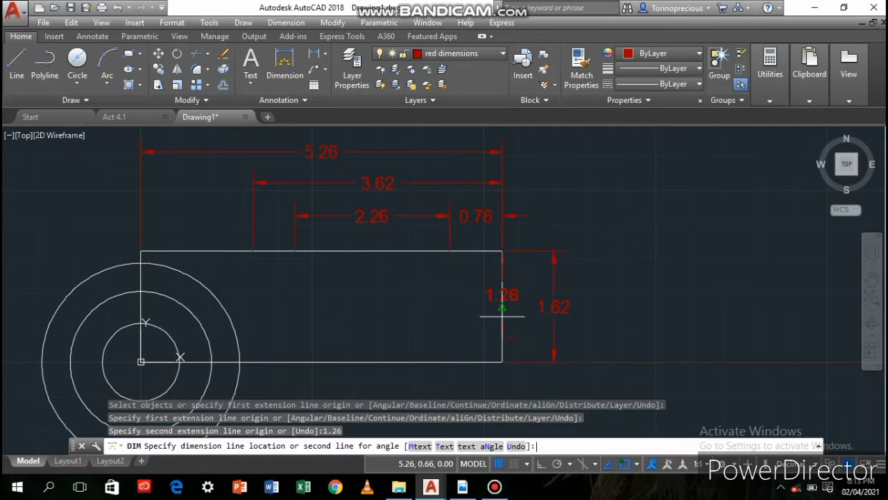
pyautogui.click(523, 313)
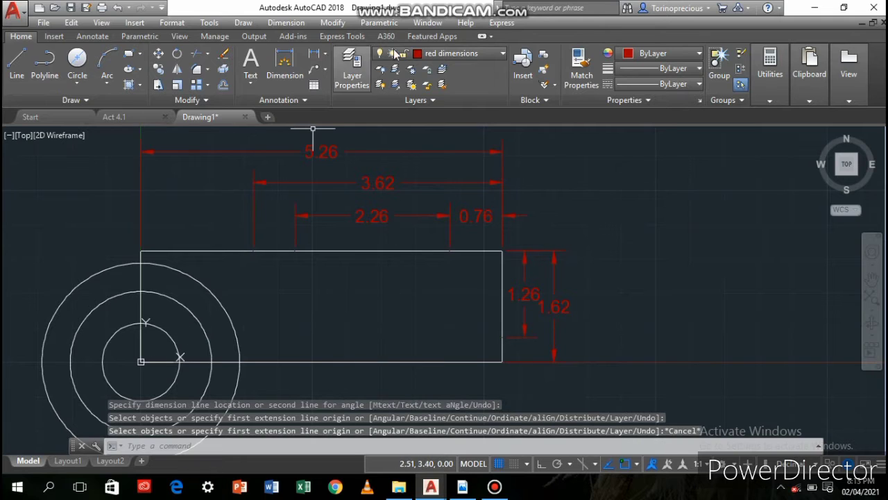
# Make layer 0 current and draw a 3.62 by 1.26 rectangle from the outer rectangle's upper-right corner, extending left and down
pyautogui.click(458, 54)
pyautogui.click(430, 65)
pyautogui.click(129, 61)
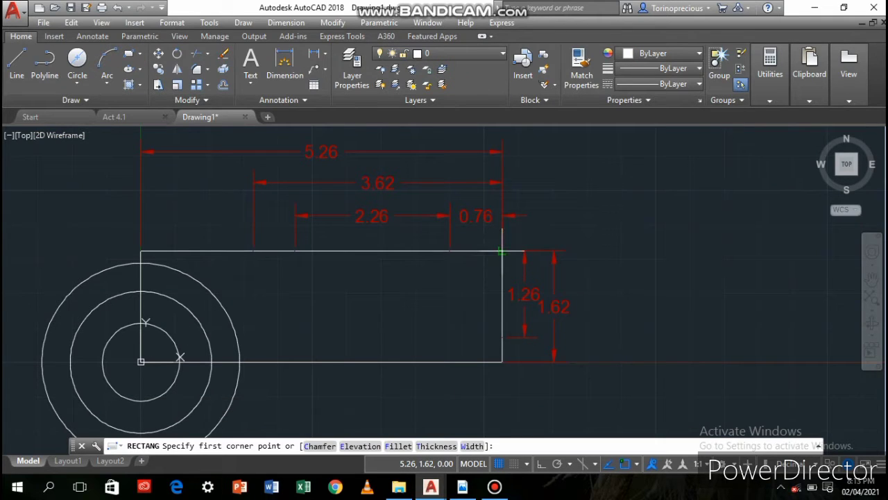
pyautogui.click(503, 250)
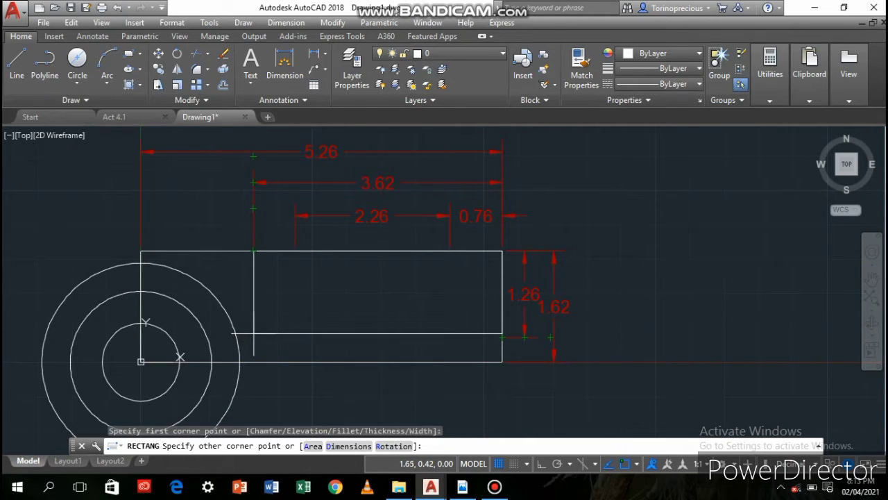
pyautogui.click(253, 336)
# Fillet the inner rectangle's upper-left and lower-left corners with a radius of 0.12
pyautogui.click(197, 69)
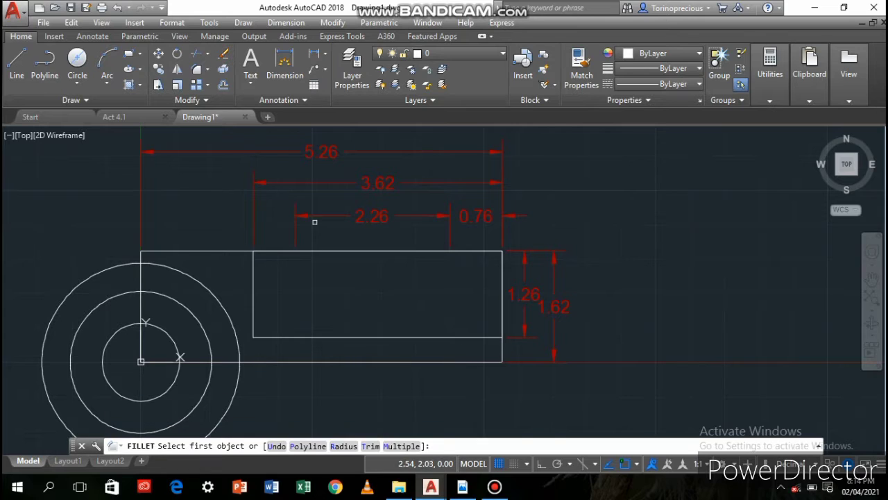
pyautogui.click(253, 281)
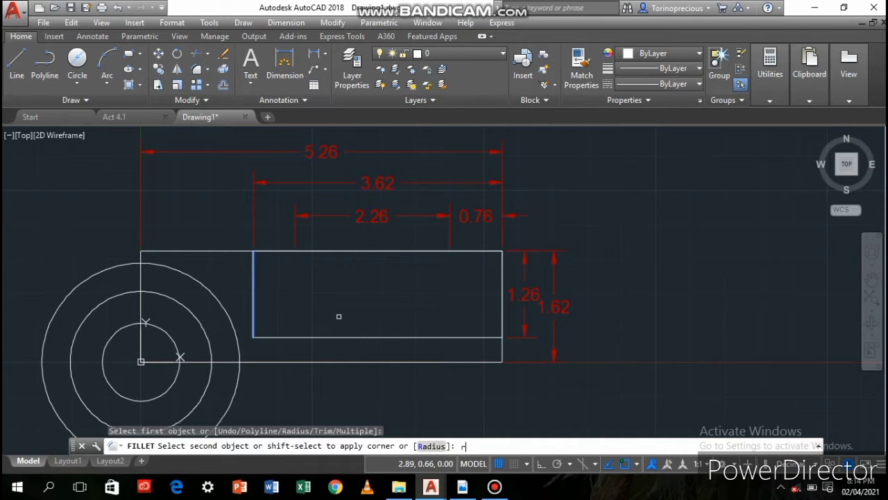
pyautogui.write('r')
pyautogui.press('Return')
pyautogui.write('.12')
pyautogui.press('Return')
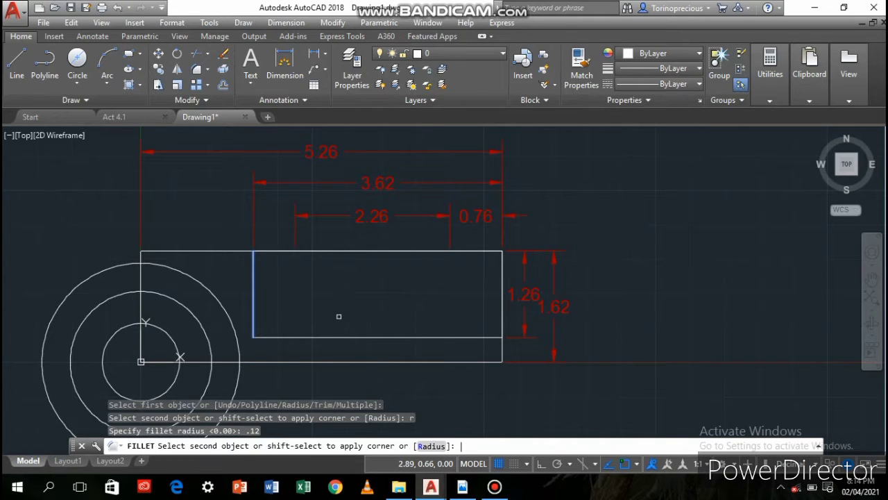
pyautogui.click(264, 251)
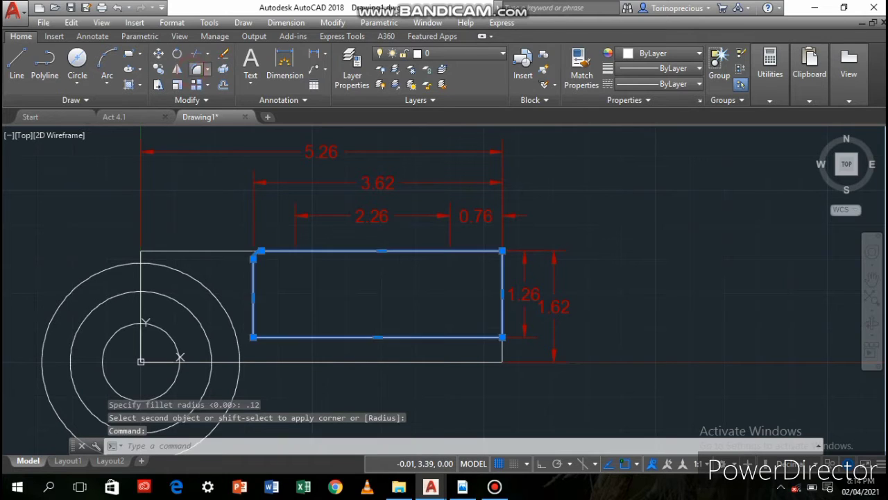
pyautogui.press('Return')
pyautogui.click(267, 337)
pyautogui.click(253, 330)
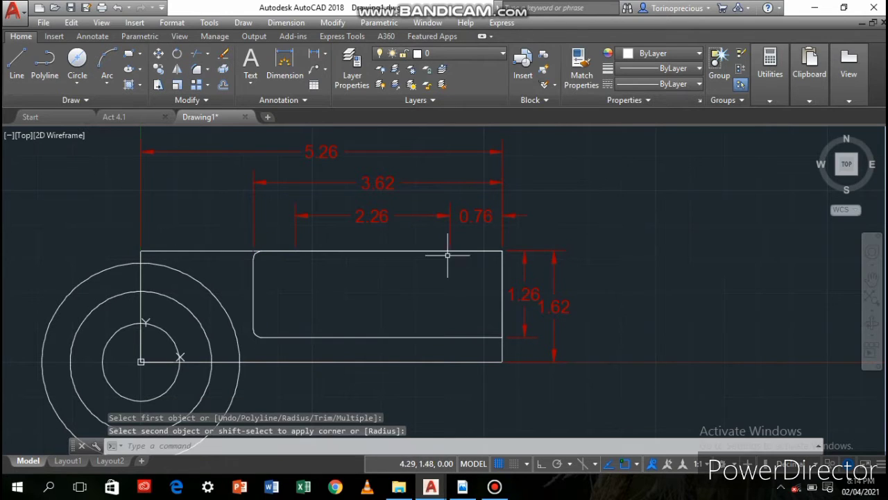
# Fillet the inner rectangle's lower-right and upper-right corners and delete the outer rectangle
pyautogui.click(489, 337)
pyautogui.click(197, 69)
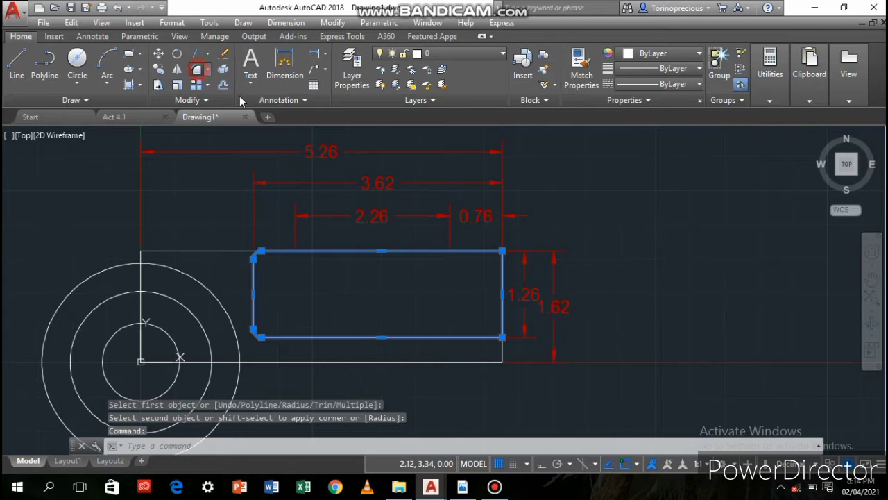
pyautogui.click(491, 338)
pyautogui.click(502, 326)
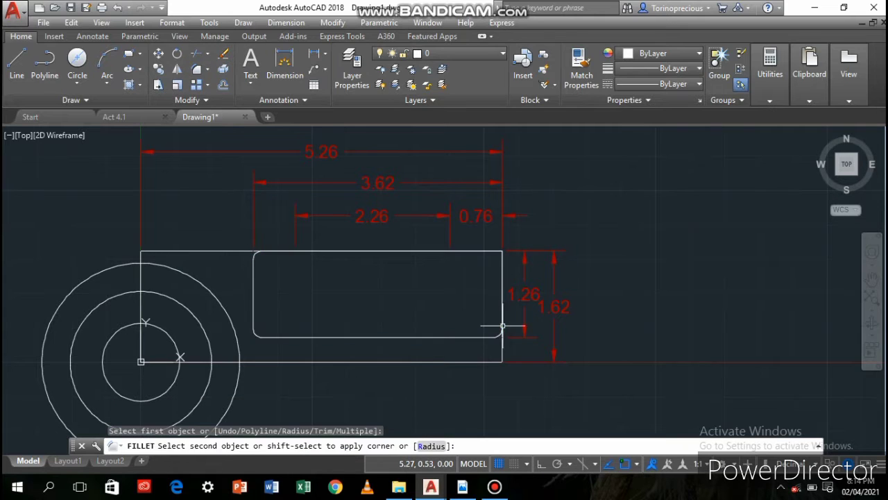
pyautogui.click(202, 72)
pyautogui.click(502, 272)
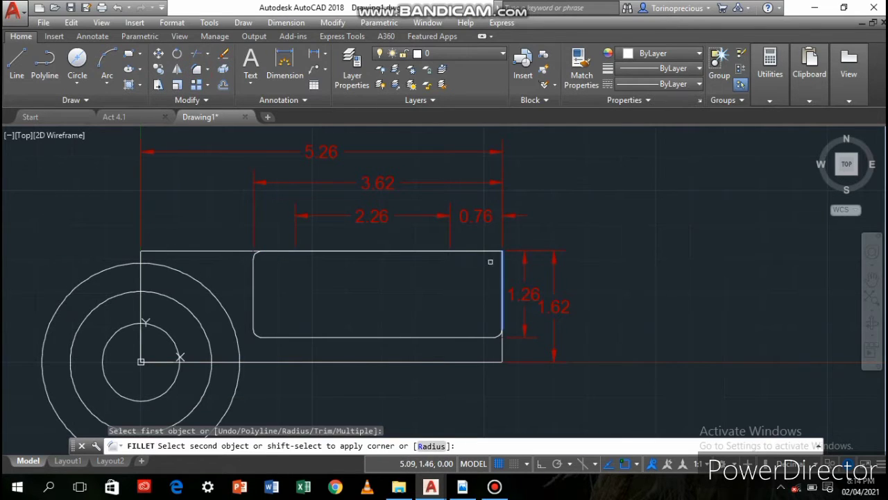
pyautogui.click(489, 251)
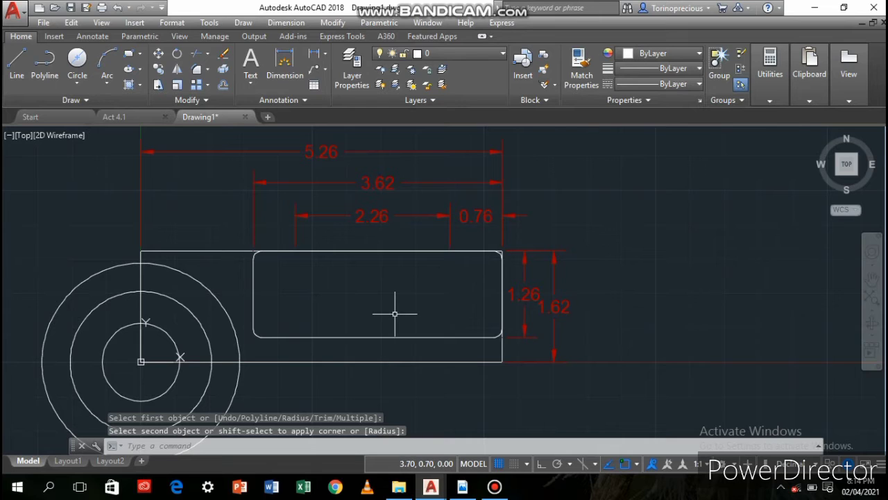
pyautogui.click(378, 362)
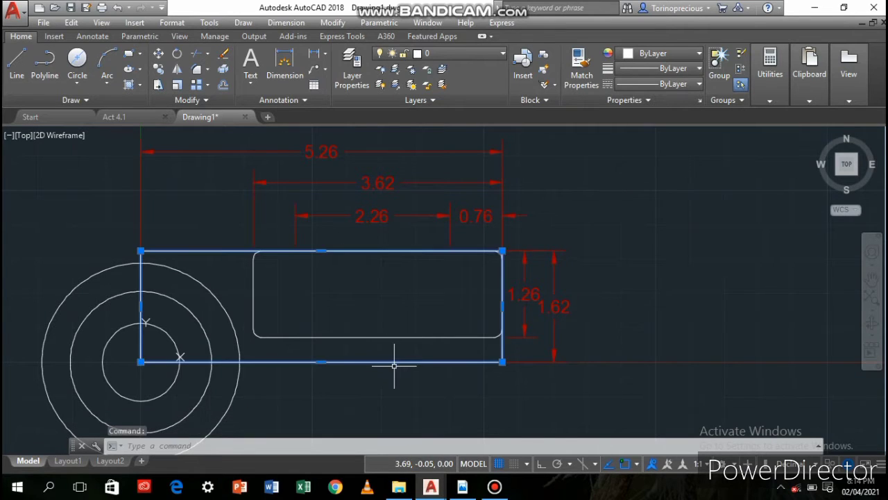
pyautogui.press('Delete')
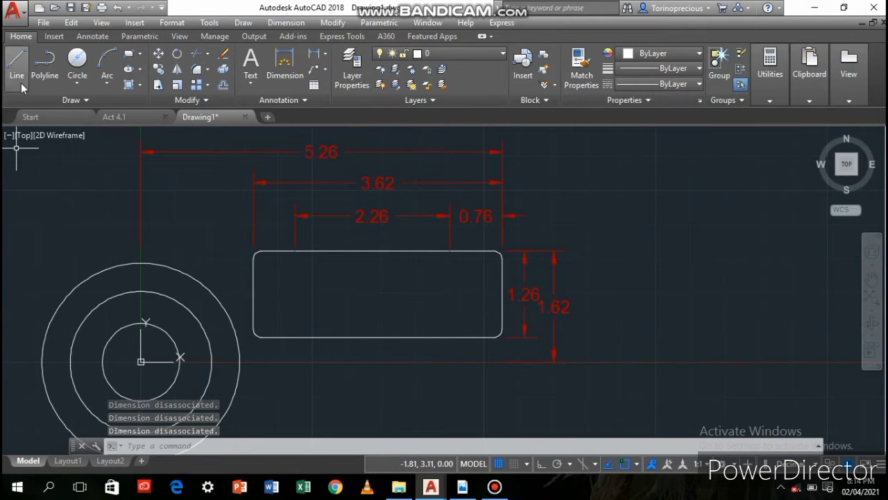
# Draw a circle of radius 0.187 centred 0.76 to the left of the midpoint of the filleted rectangle's right edge
pyautogui.click(78, 75)
pyautogui.click(97, 122)
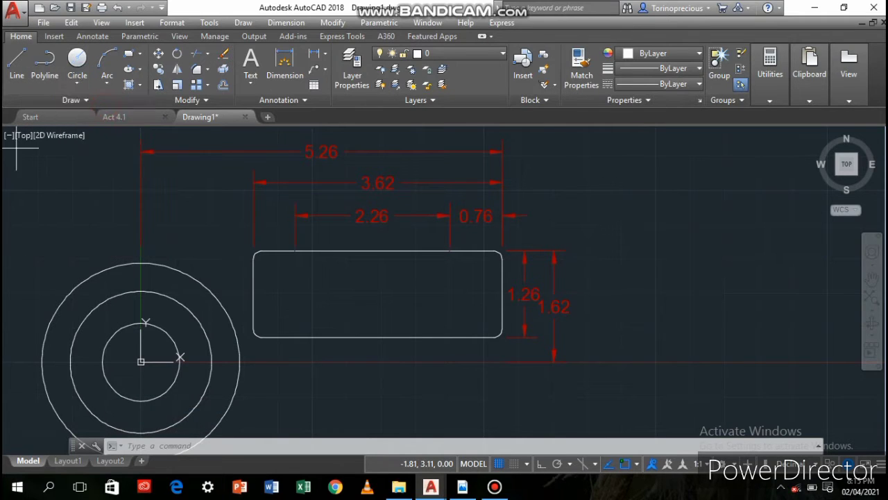
pyautogui.scroll(2, 444, 295)
pyautogui.write('.76')
pyautogui.press('Return')
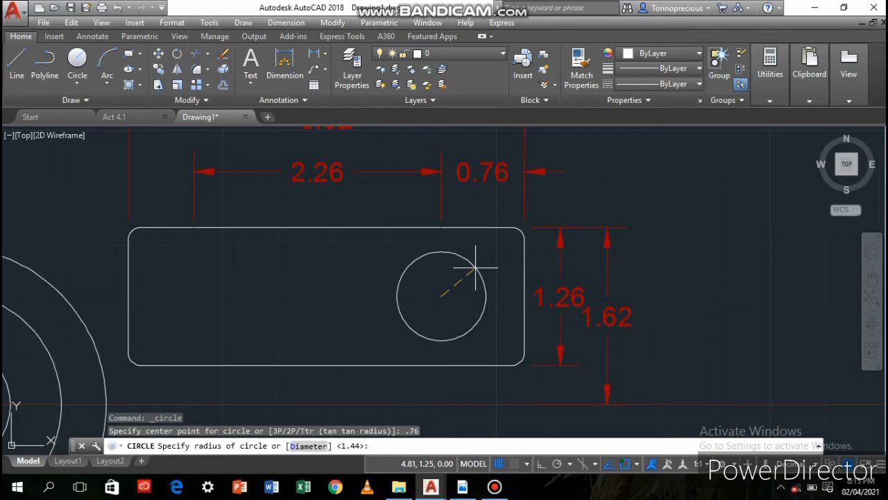
pyautogui.write('.187')
pyautogui.press('Return')
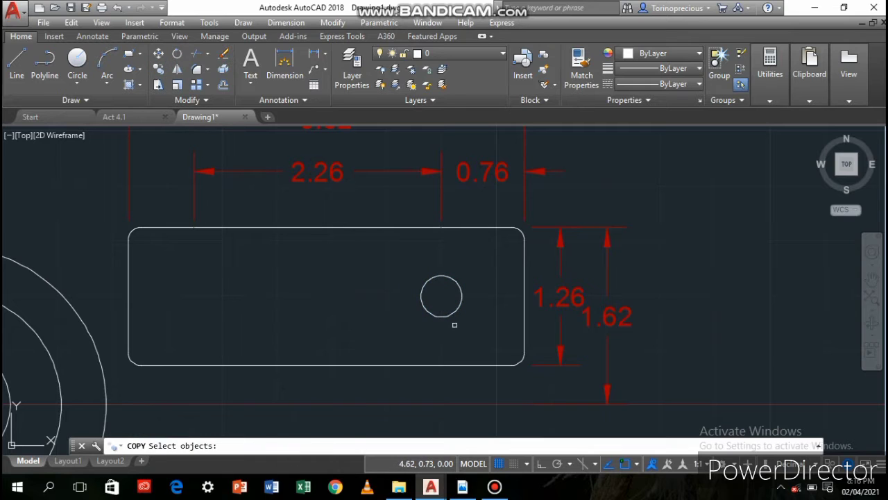
# Copy the small circle from its centre 2.26 horizontally to the left inside the rectangle
pyautogui.click(441, 318)
pyautogui.press('Return')
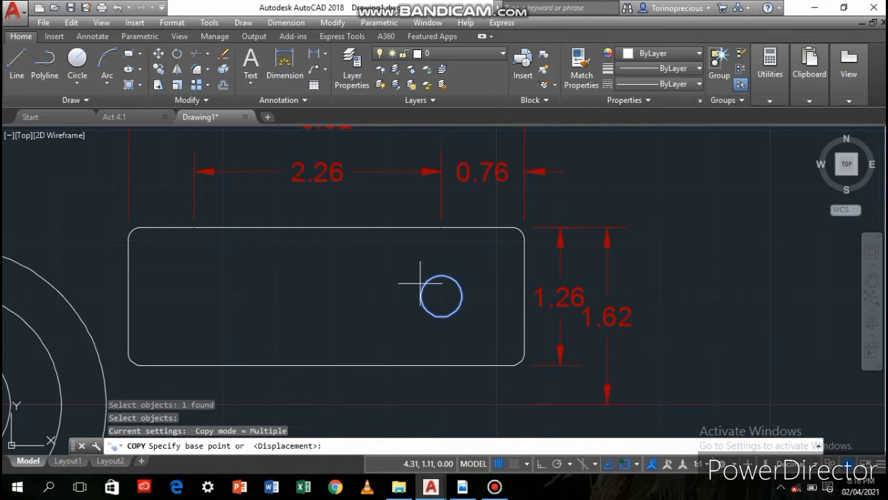
pyautogui.click(441, 296)
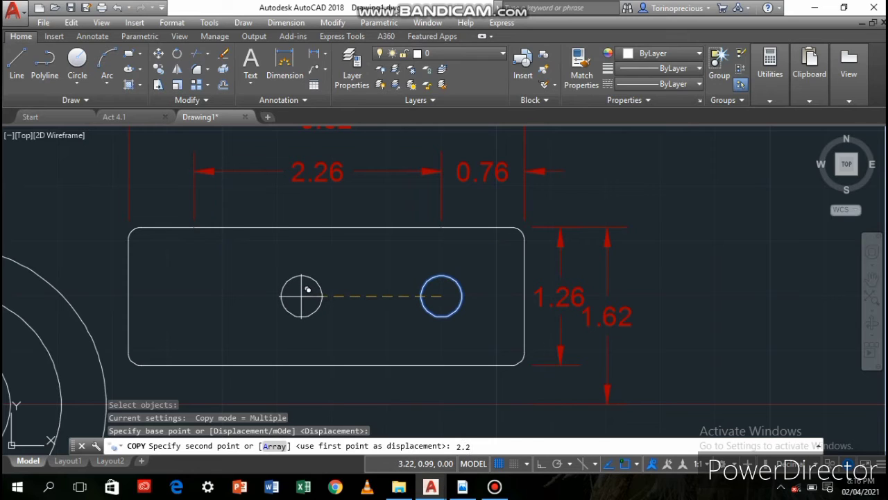
pyautogui.write('2.26')
pyautogui.press('Return')
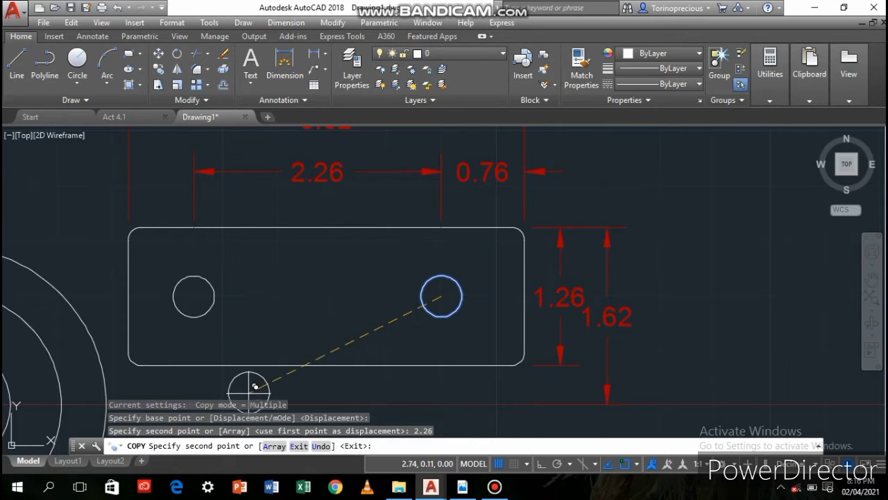
pyautogui.press('Return')
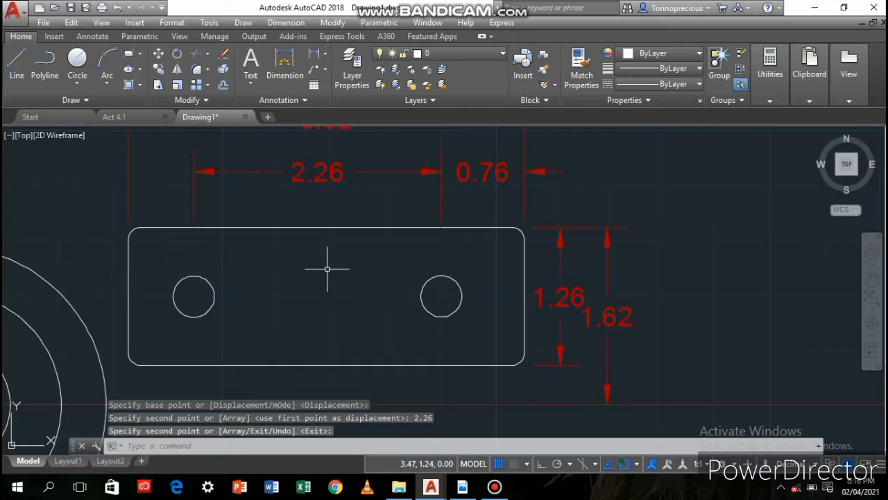
# Make the pink layer current and draw a horizontal centre line from the rectangle's right-edge midpoint through both holes to the largest circle
pyautogui.click(445, 54)
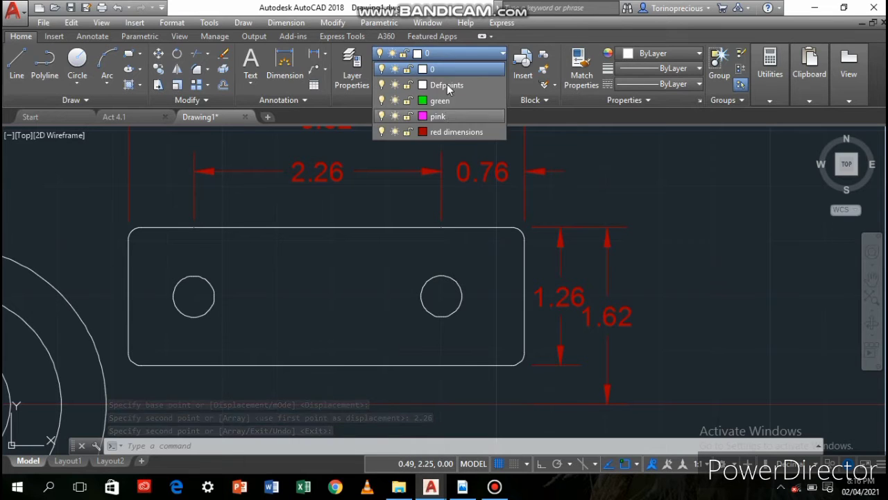
pyautogui.click(444, 116)
pyautogui.click(16, 62)
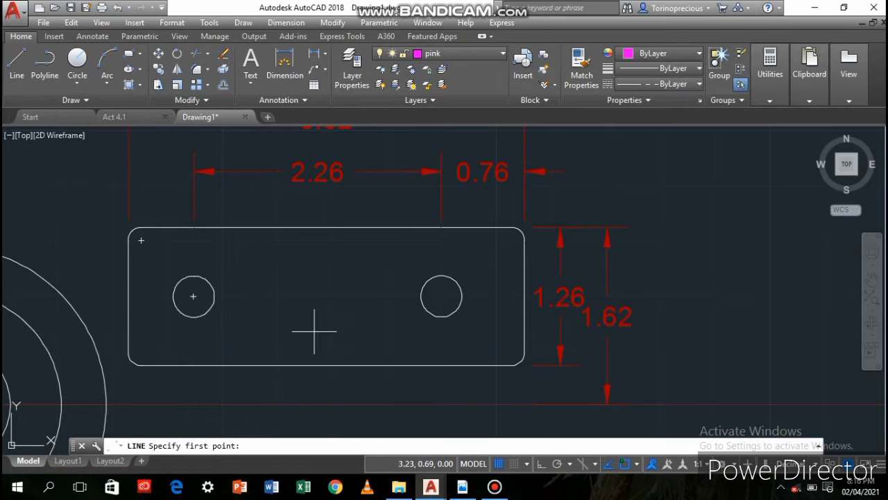
pyautogui.click(525, 297)
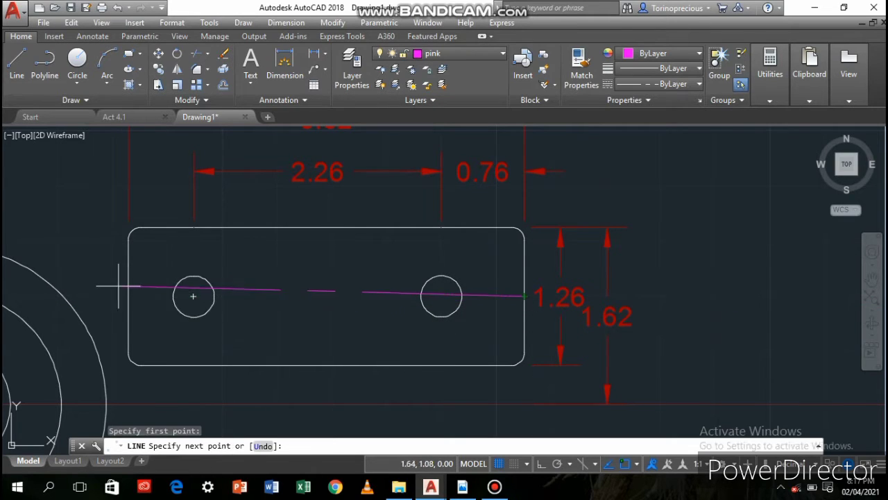
pyautogui.click(64, 297)
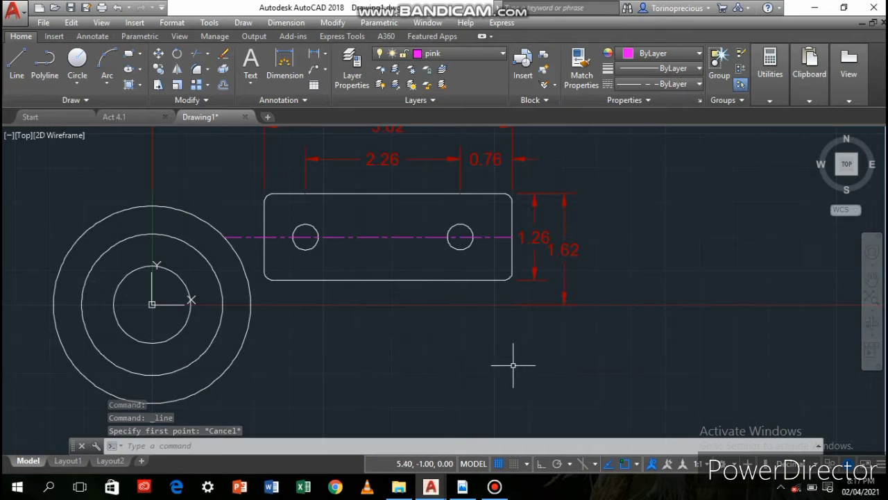
# Make layer 0 current and draw a vertical line about 0.94 long below the right hole, ending at the rectangle's bottom edge
pyautogui.moveTo(509, 363); pyautogui.dragTo(363, 344, button='middle')
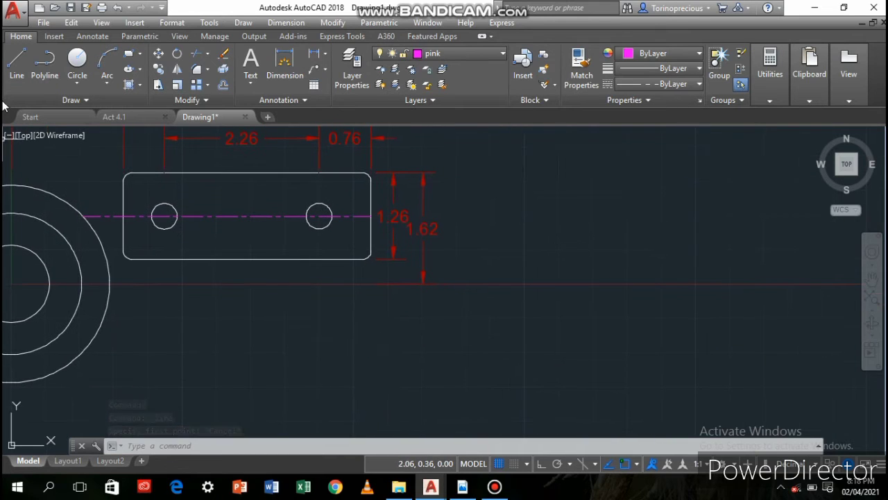
pyautogui.click(464, 54)
pyautogui.click(467, 64)
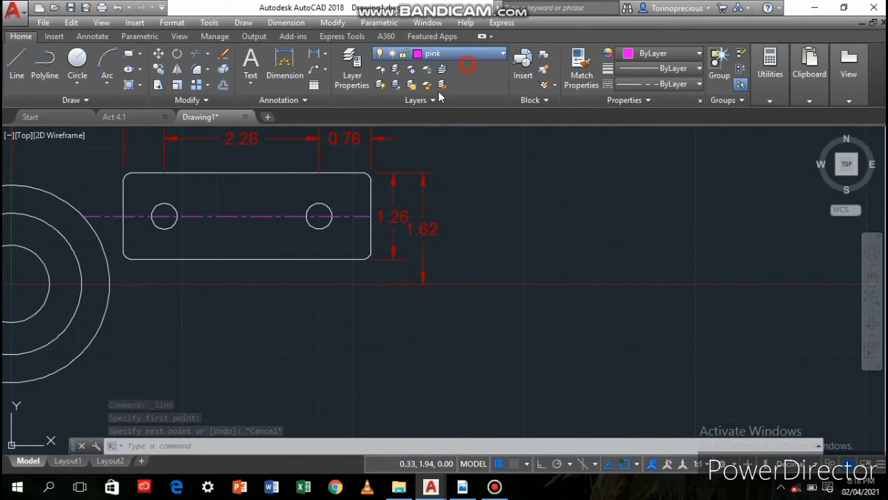
pyautogui.click(17, 64)
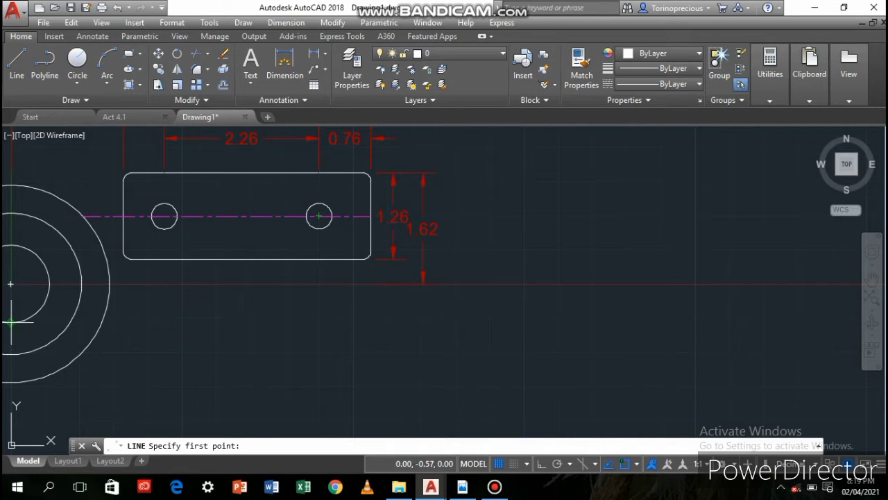
pyautogui.click(319, 321)
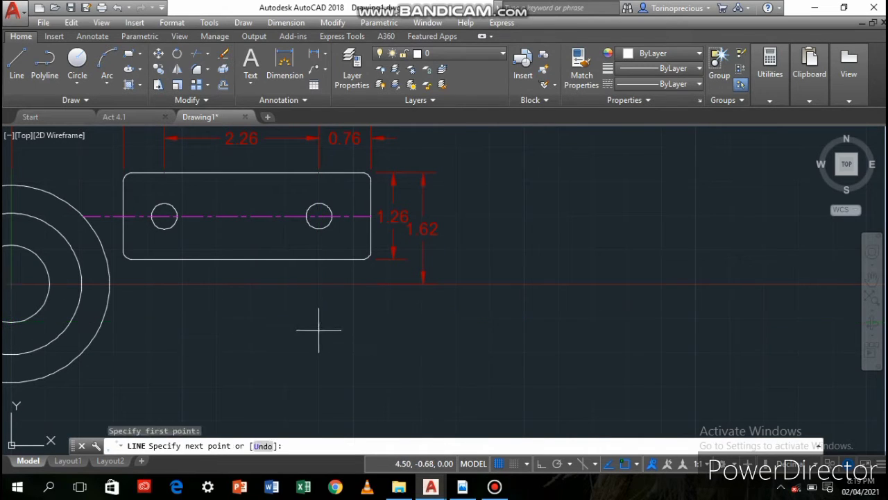
pyautogui.click(318, 259)
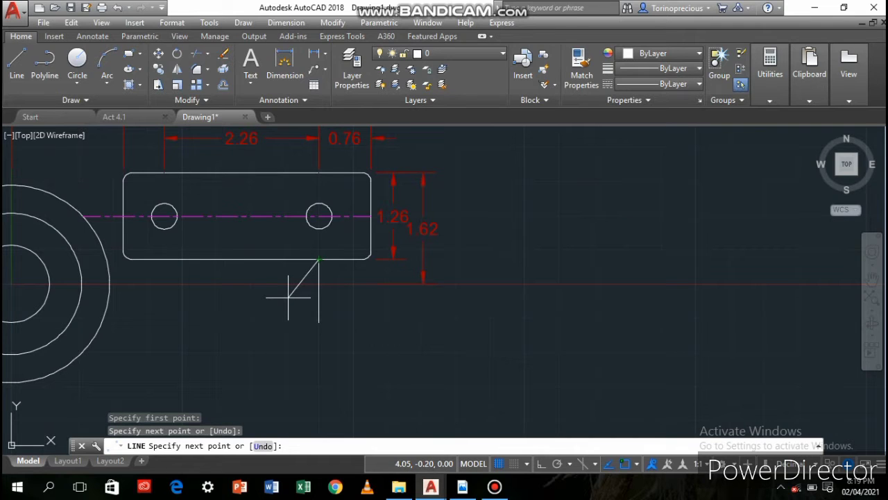
pyautogui.press('Return')
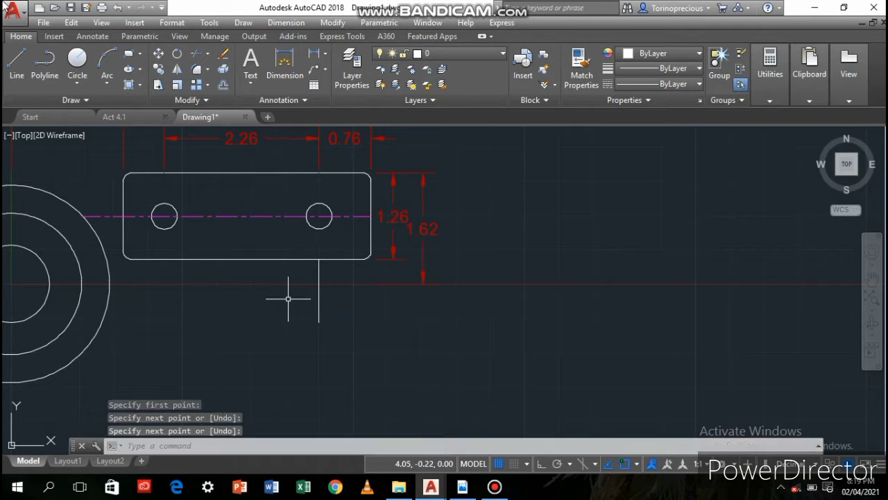
# Draw a Start, End, Radius arc from the vertical line's top to 0.94 left of its bottom, centred on the bottom endpoint, and erase the line
pyautogui.click(113, 84)
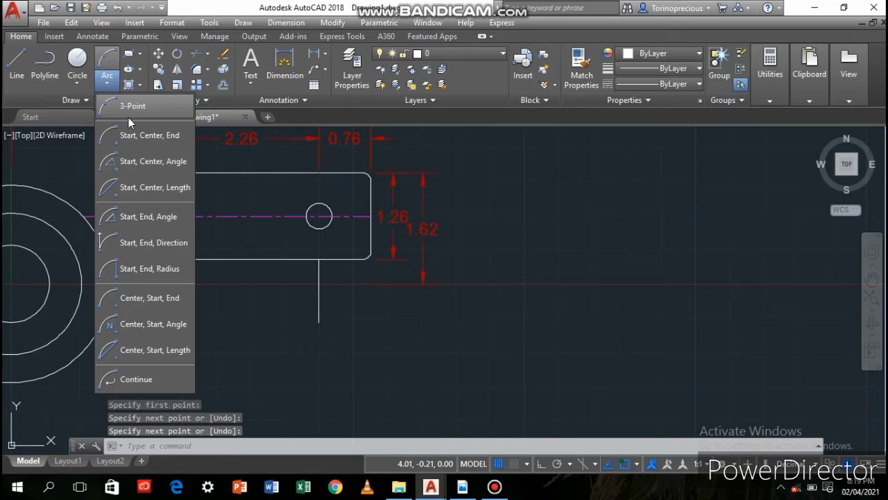
pyautogui.click(149, 268)
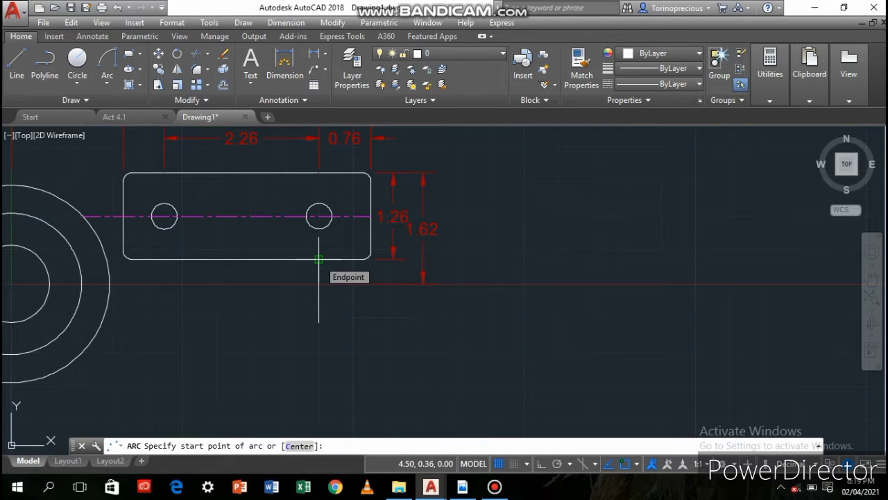
pyautogui.click(319, 258)
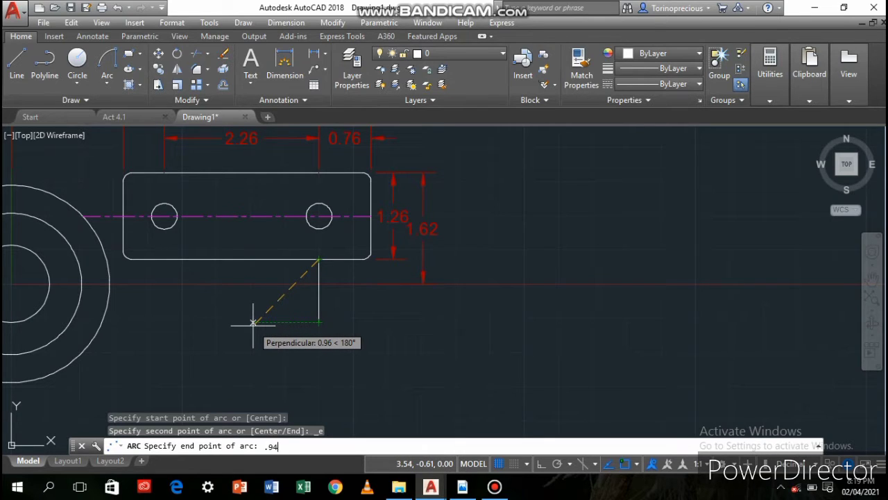
pyautogui.press('Return')
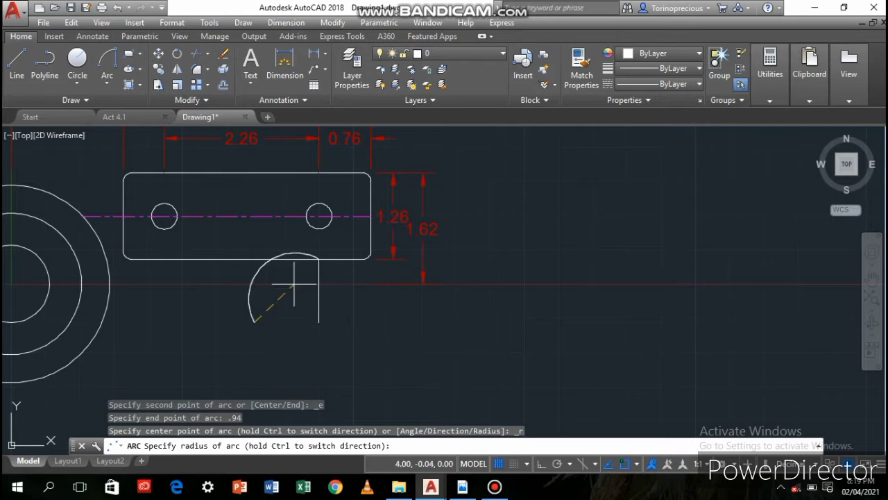
pyautogui.click(318, 322)
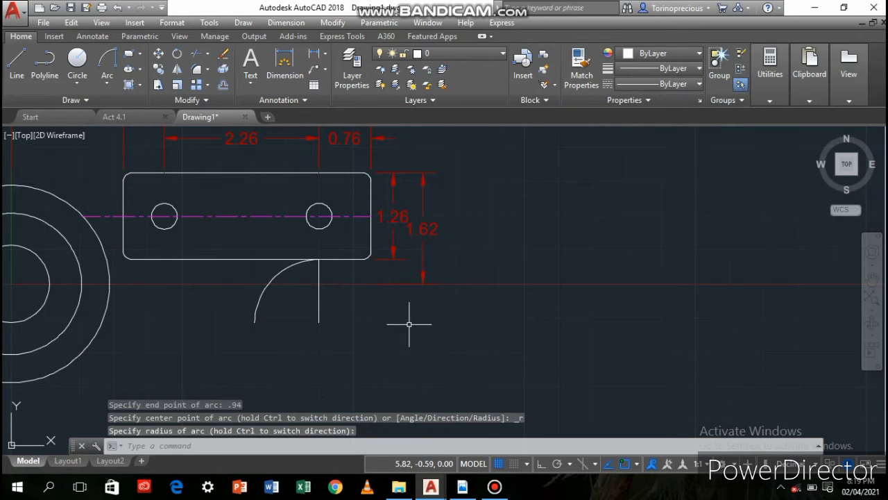
pyautogui.click(318, 299)
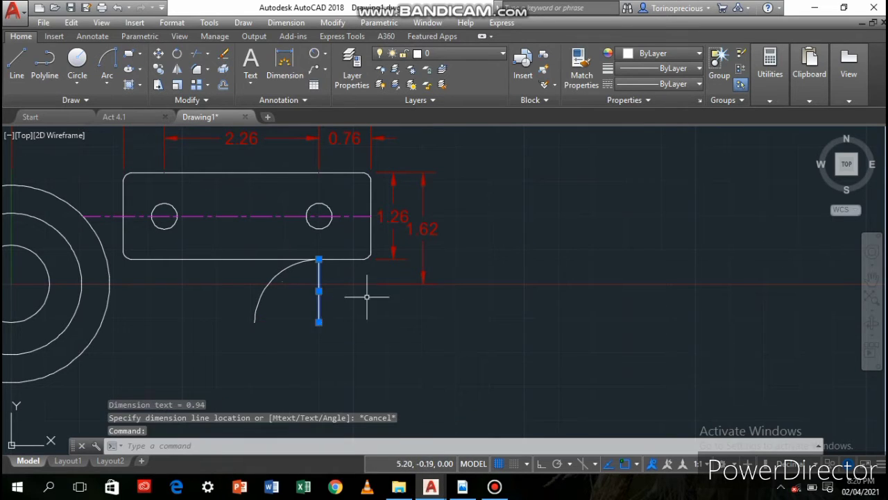
pyautogui.press('Delete')
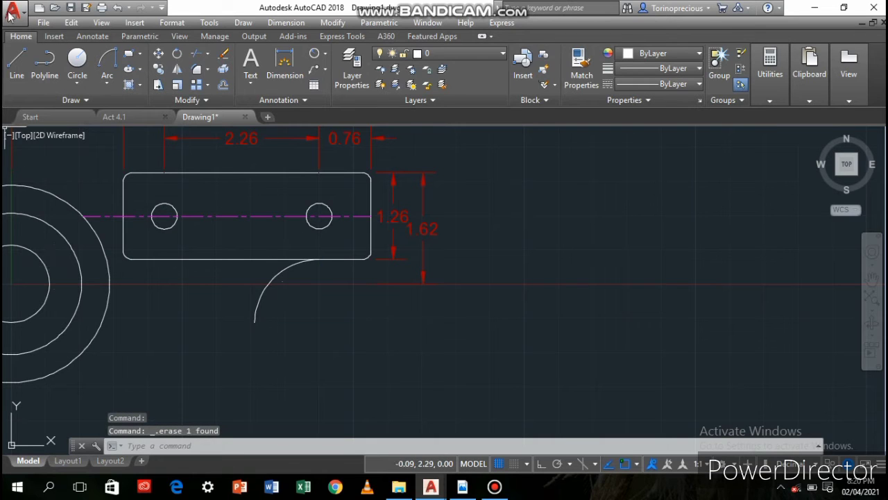
# Draw a straight line downward from the arc's lower end with its angle locked at 270 degrees
pyautogui.click(14, 67)
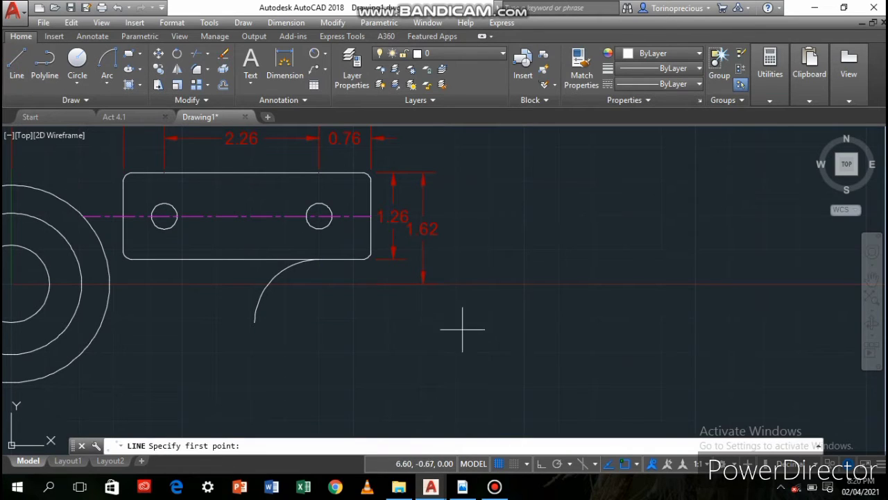
pyautogui.click(255, 322)
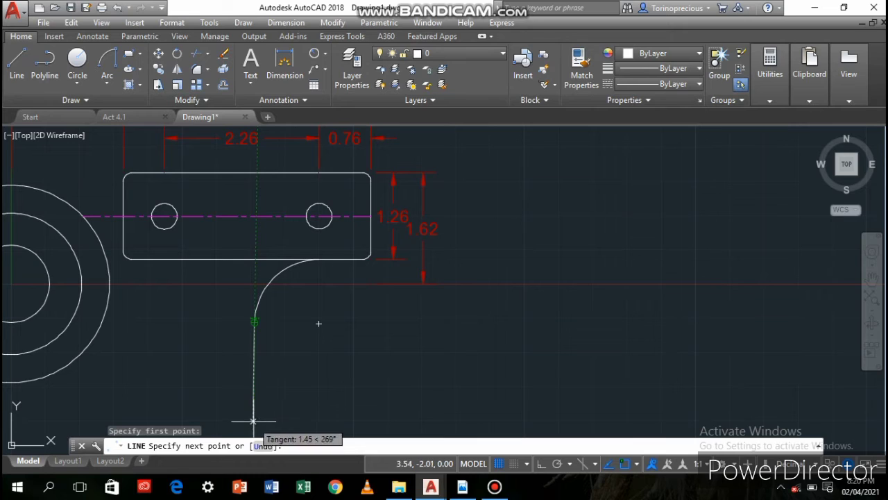
pyautogui.press('F8')
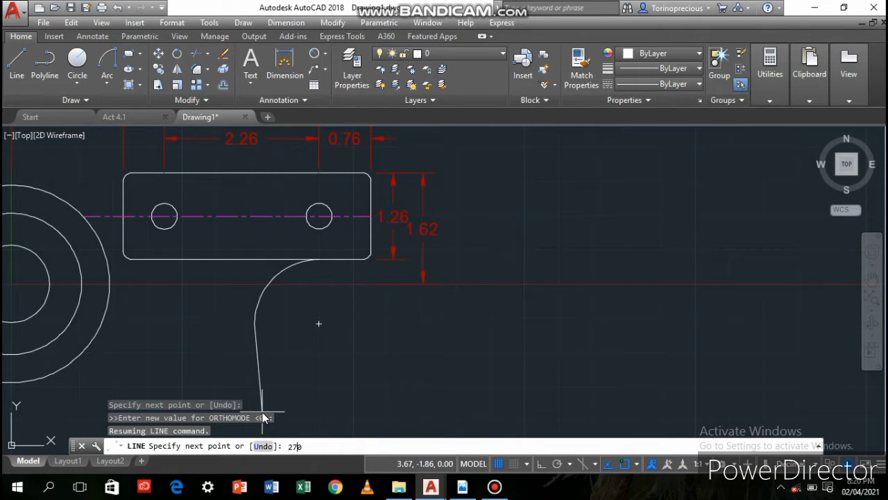
pyautogui.press('Return')
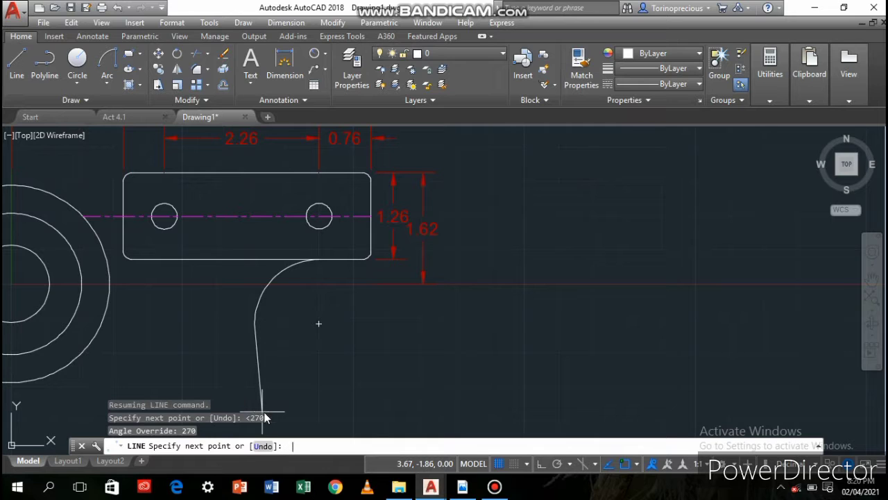
pyautogui.click(278, 386)
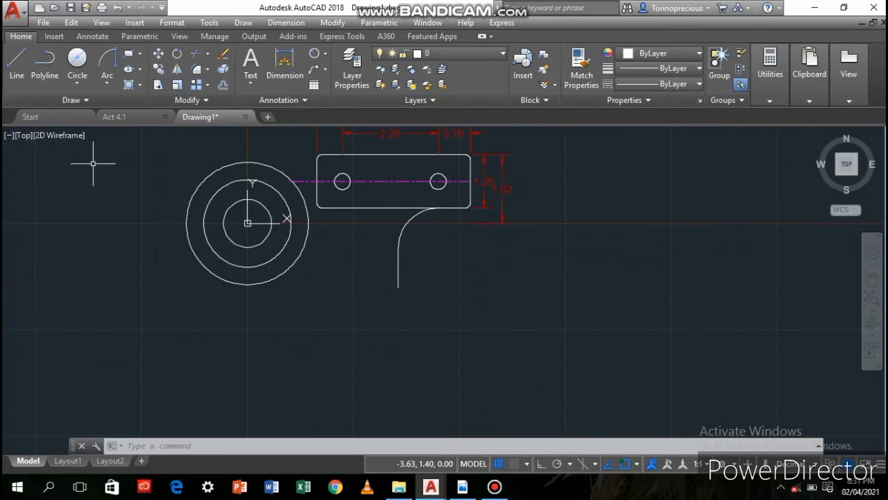
# Draw a Center, Radius circle centred 0.94 left of the vertical line's lower end, with its radius reaching that endpoint
pyautogui.click(77, 82)
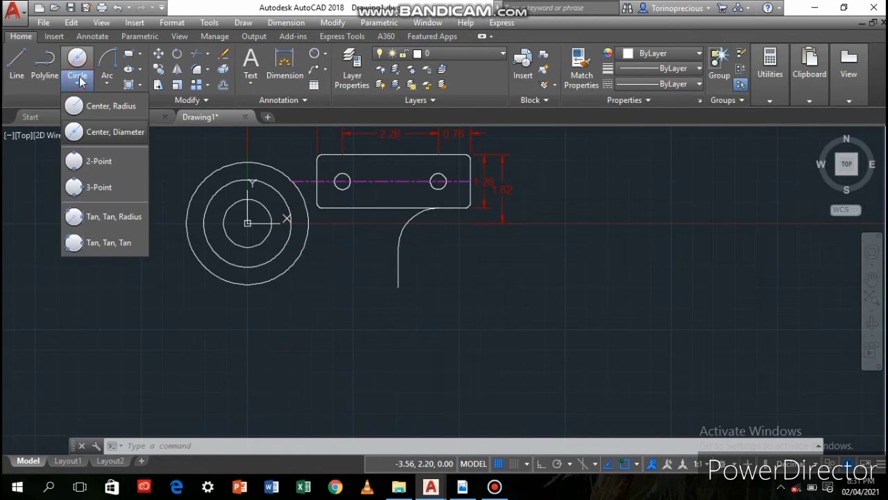
pyautogui.click(104, 107)
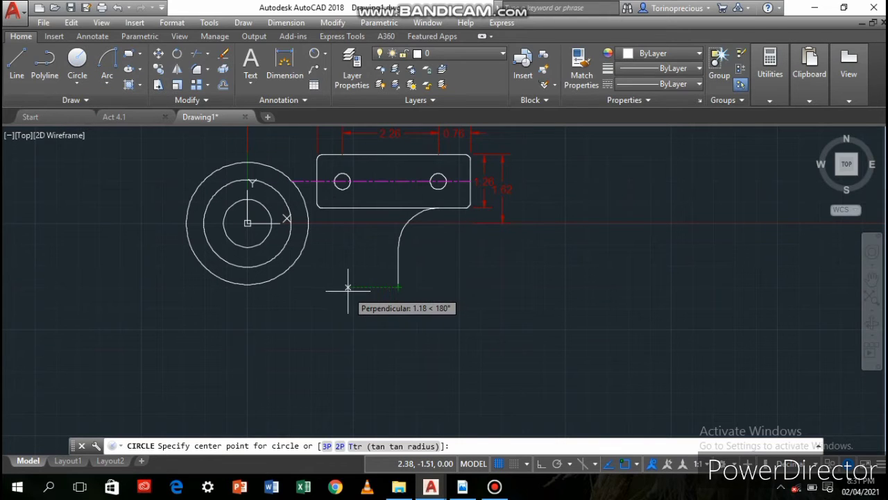
pyautogui.press('Return')
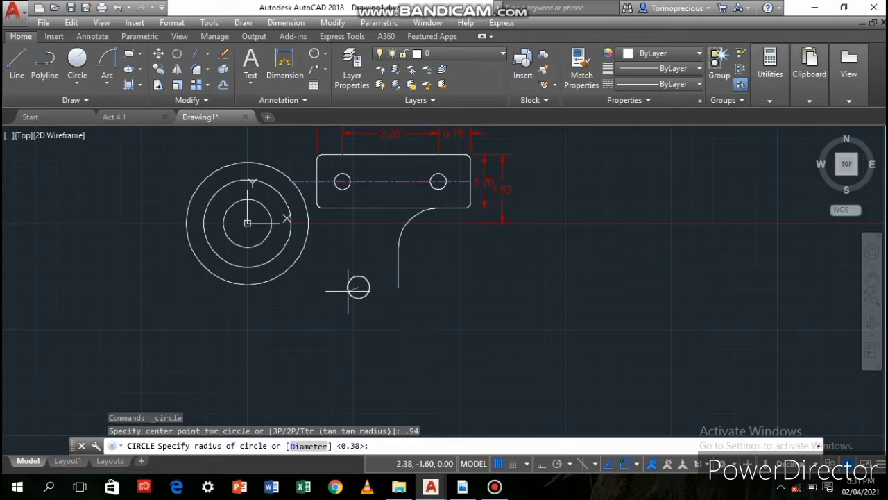
pyautogui.click(397, 288)
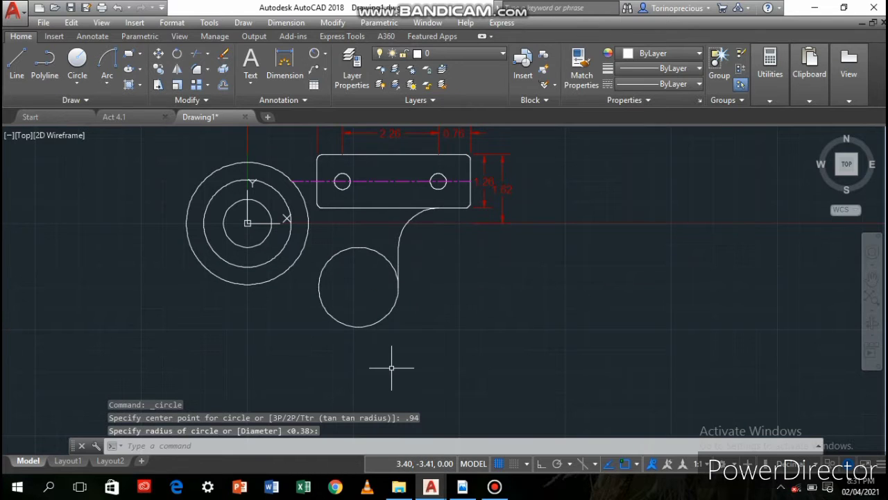
# Draw a concentric circle with a diameter of 0.75 inside the circle below the plate
pyautogui.click(77, 69)
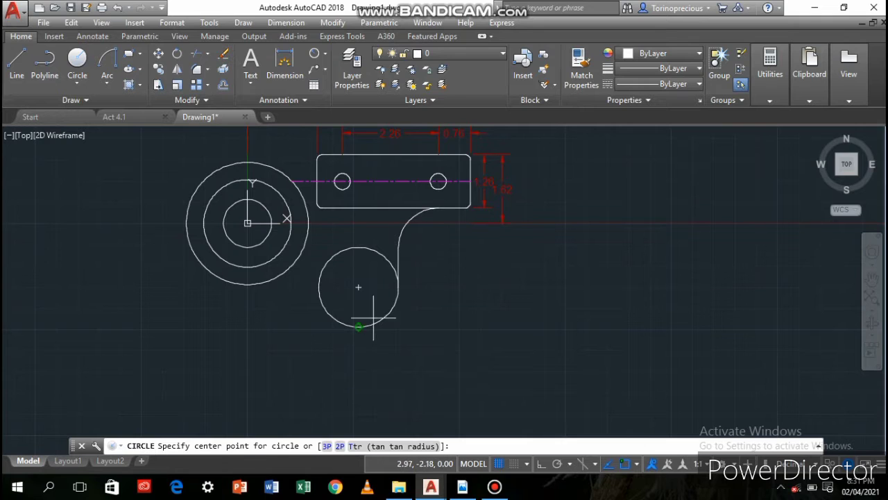
pyautogui.click(358, 286)
pyautogui.write('d')
pyautogui.press('Return')
pyautogui.write('.')
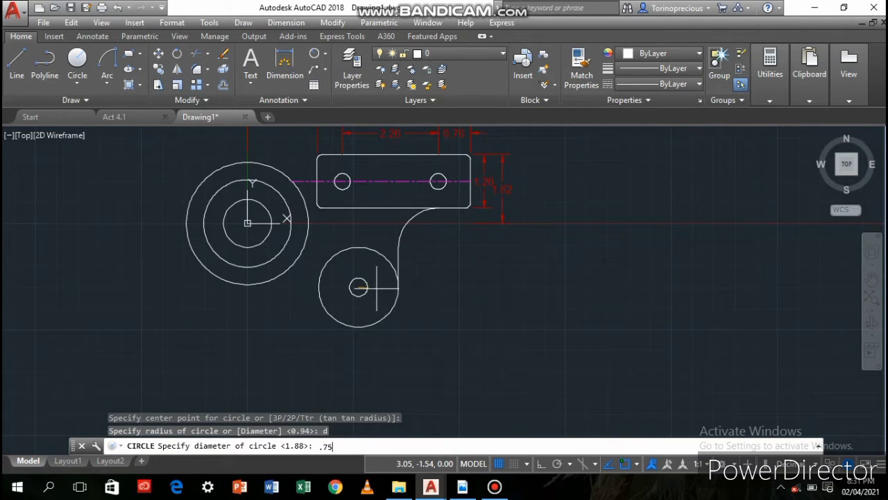
pyautogui.write('75')
pyautogui.press('Return')
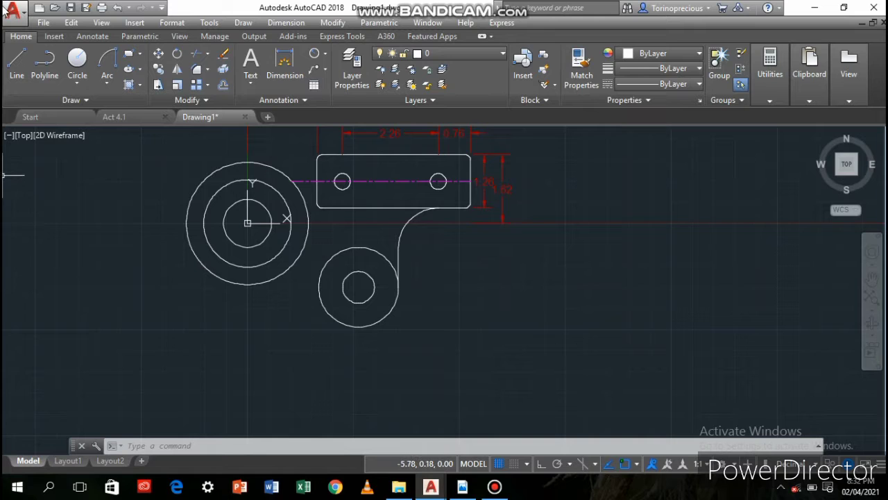
# Draw a long horizontal line rightward from the lower outer circle, level with the middle large circle's bottom quadrant, angle locked at 0 degrees
pyautogui.write('l')
pyautogui.press('Return')
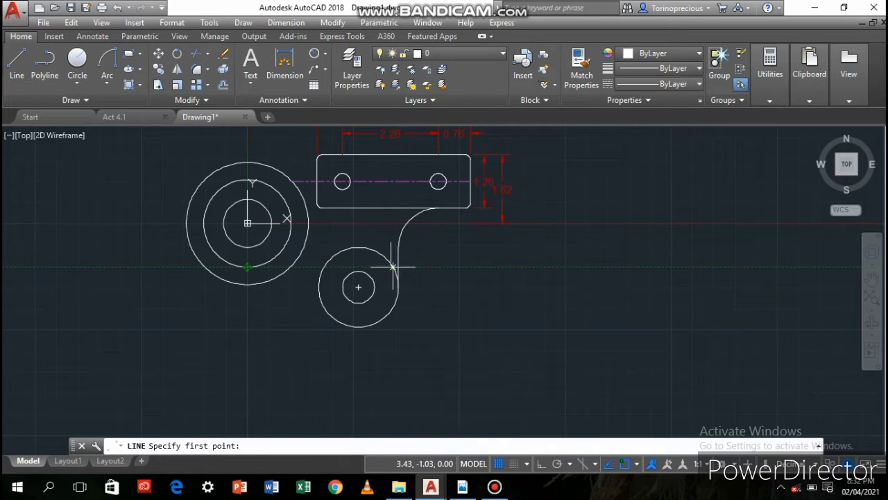
pyautogui.click(393, 267)
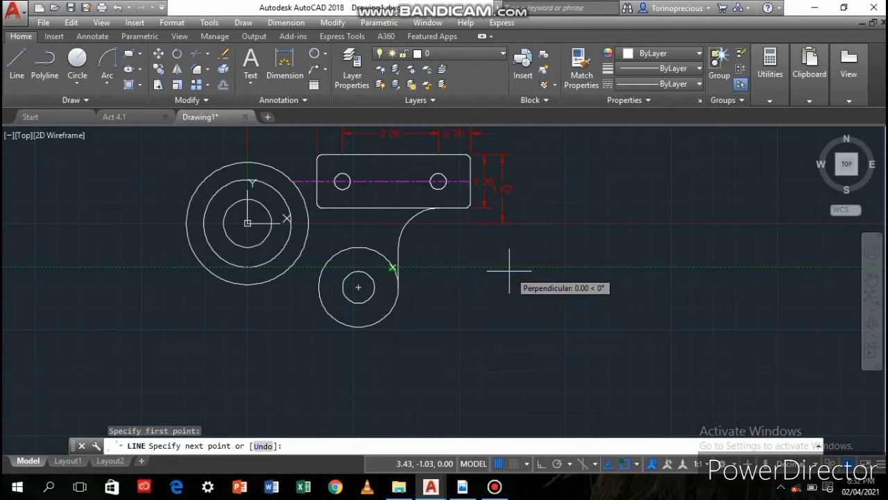
pyautogui.click(749, 258)
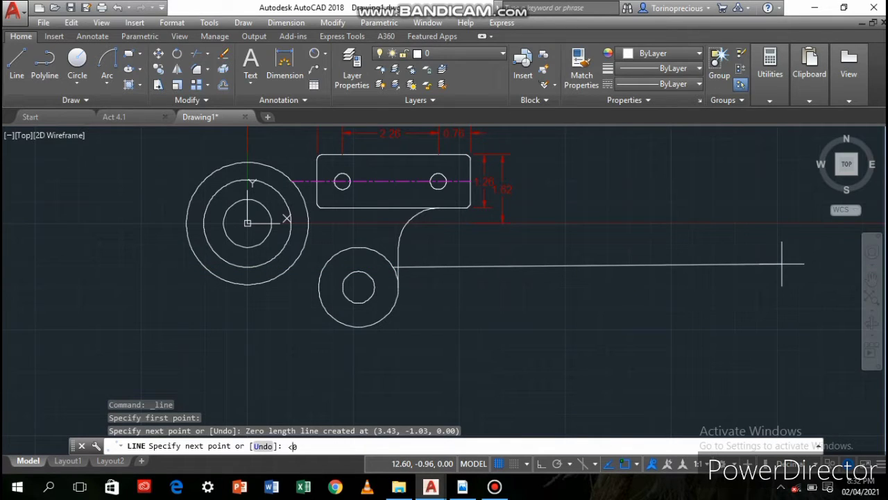
pyautogui.press('Return')
pyautogui.click(824, 266)
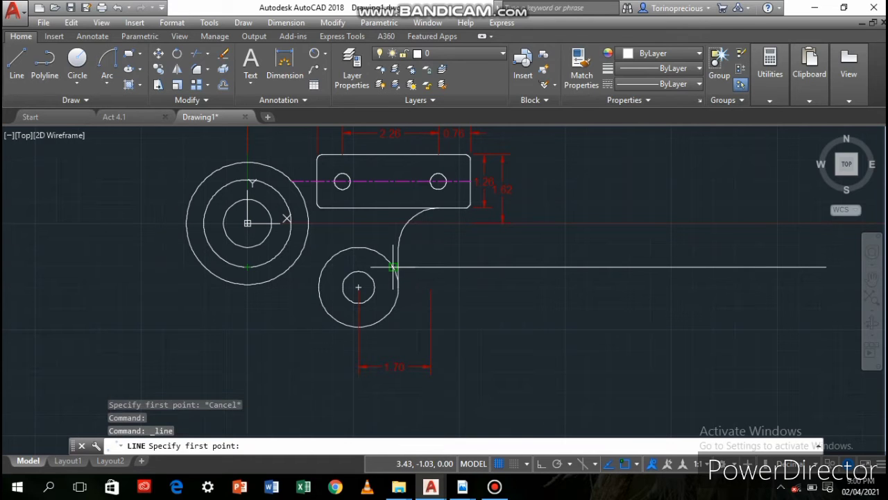
# Draw connected lines from the horizontal line's left end to above the 1.70 dimension's right extension line, down using 0.56, and back to the circle
pyautogui.click(393, 267)
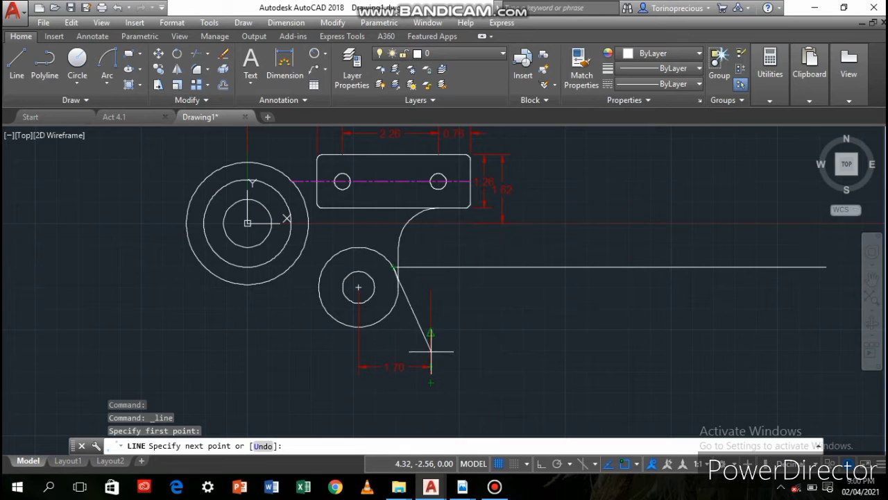
pyautogui.click(431, 266)
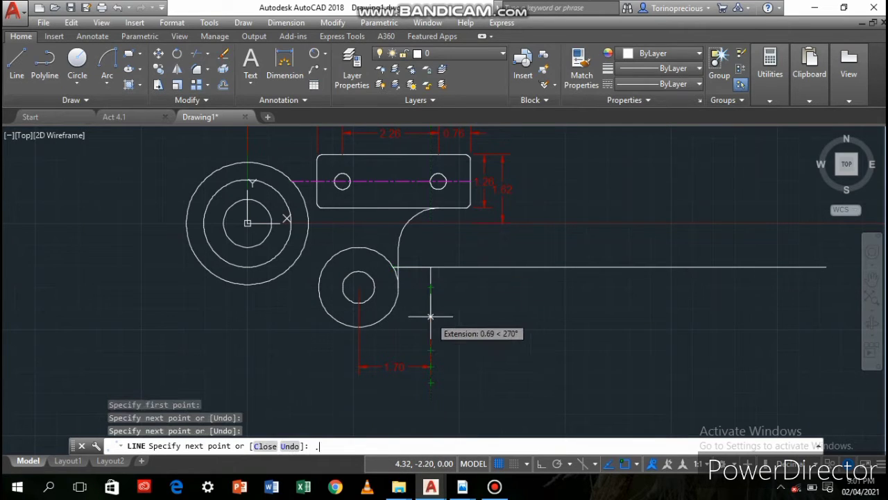
pyautogui.write('.56')
pyautogui.press('Return')
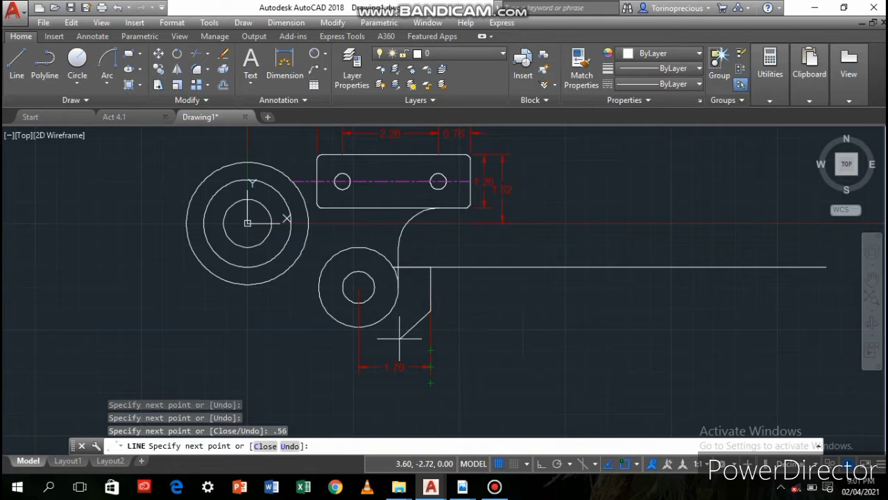
pyautogui.click(390, 310)
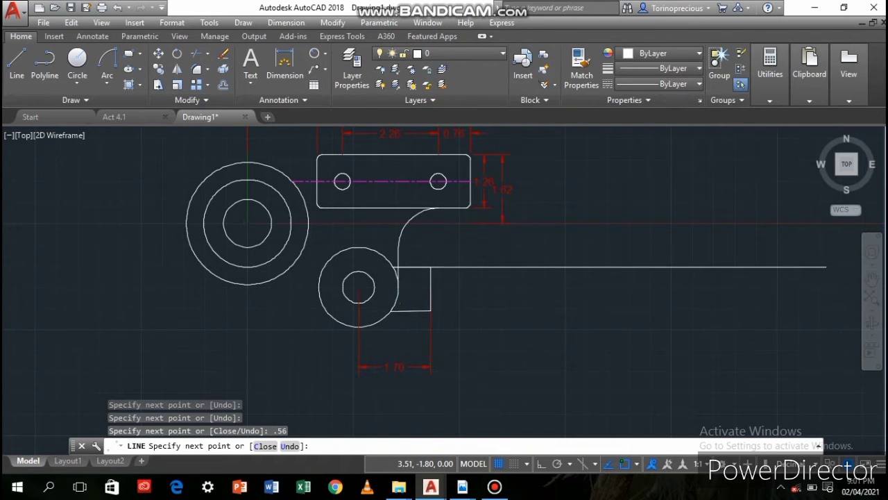
pyautogui.scroll(4, 392, 309)
pyautogui.press('Return')
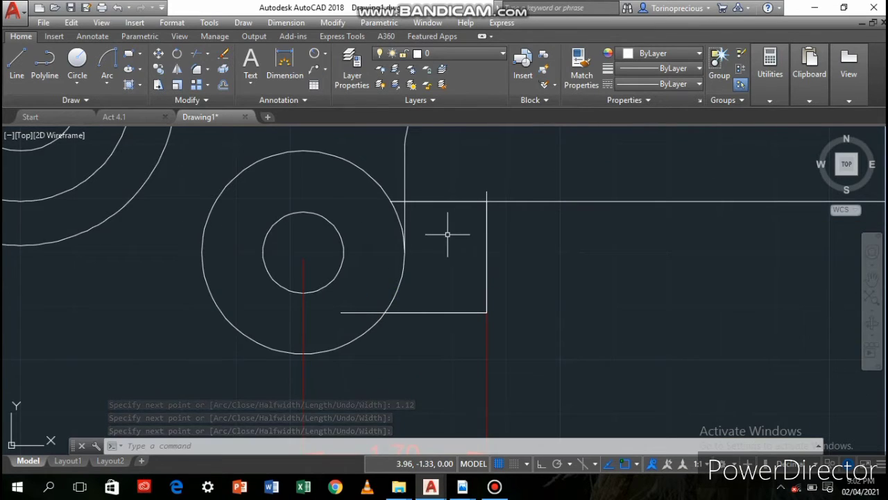
# Erase the box's lower horizontal line that runs past the circle's edge into the circle
pyautogui.scroll(-2, 452, 234)
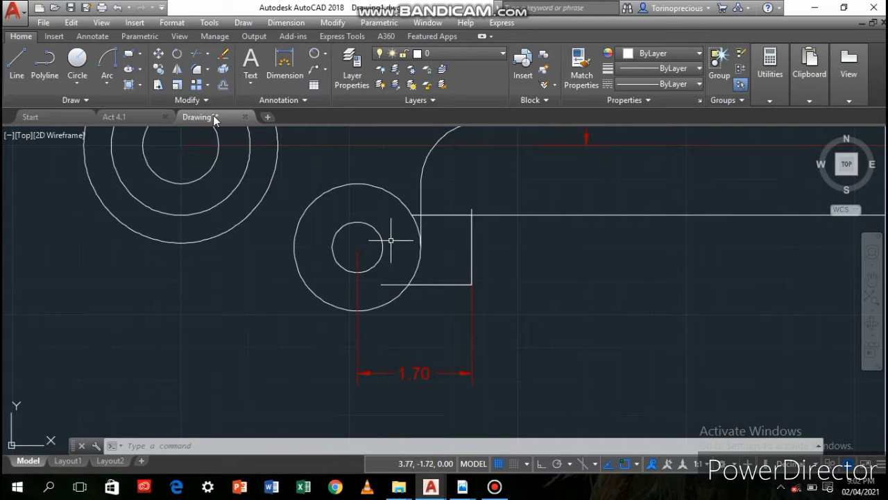
pyautogui.click(223, 58)
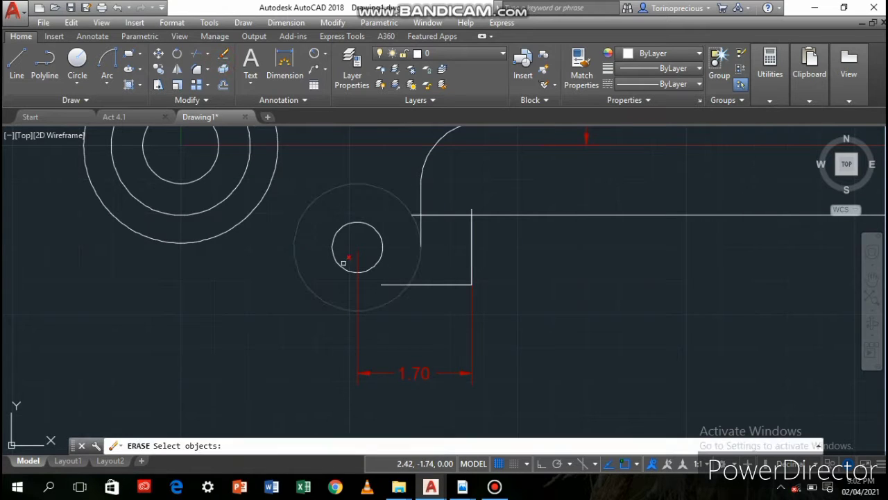
pyautogui.click(395, 285)
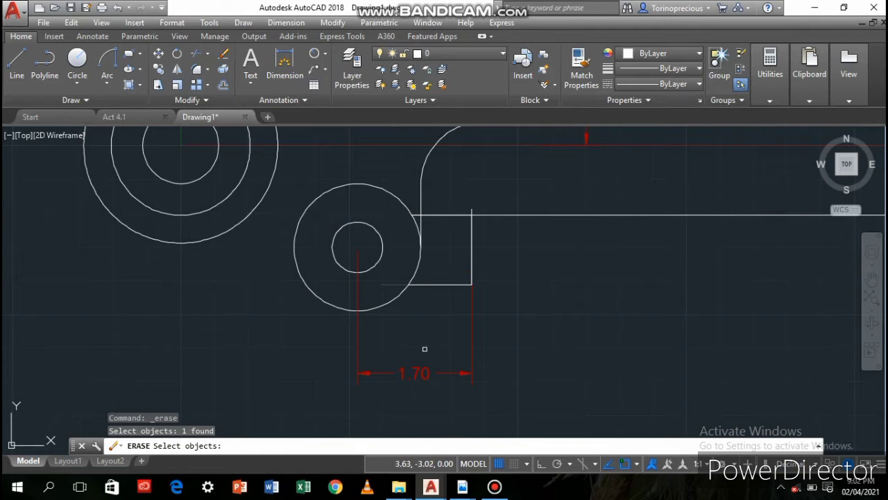
pyautogui.press('Return')
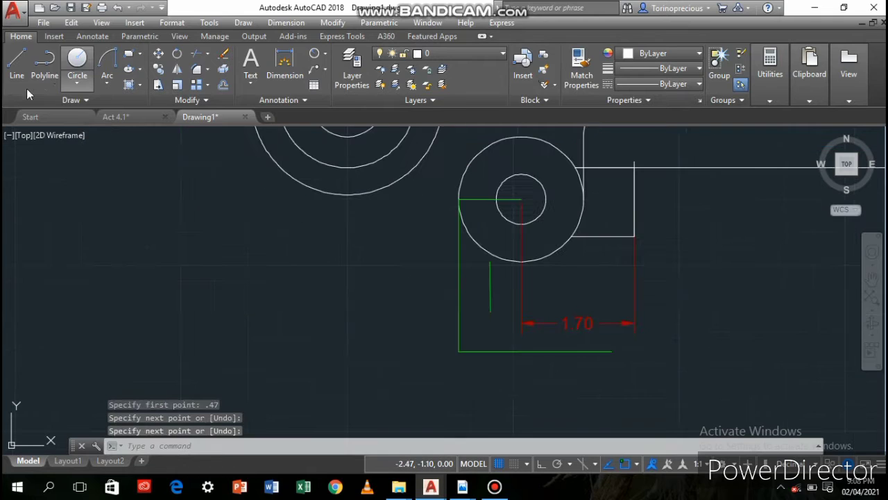
# Draw a vertical line about 1.49 long from the outer circle's lower-left edge down to the green horizontal guide line, locked at 270 degrees
pyautogui.click(19, 75)
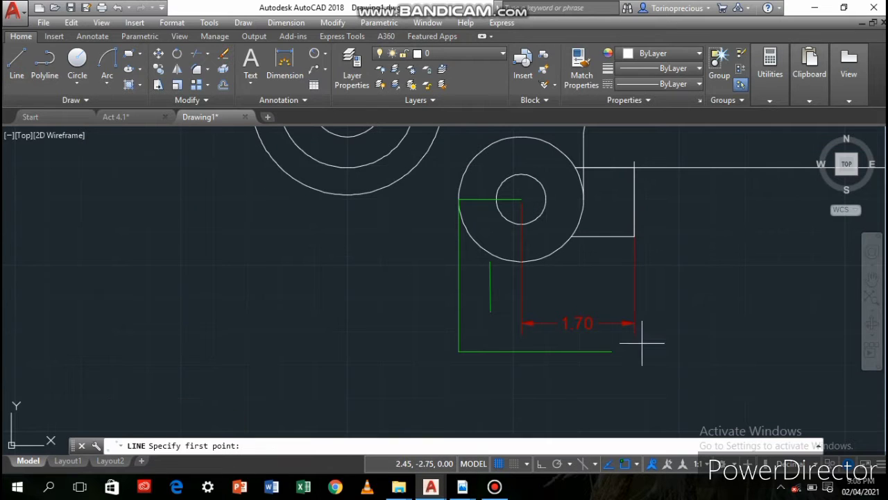
pyautogui.click(490, 254)
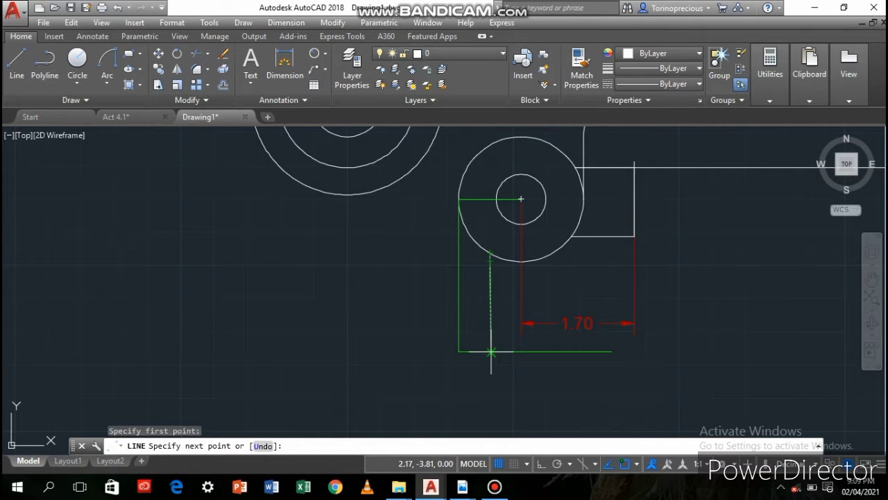
pyautogui.write('<270')
pyautogui.press('Return')
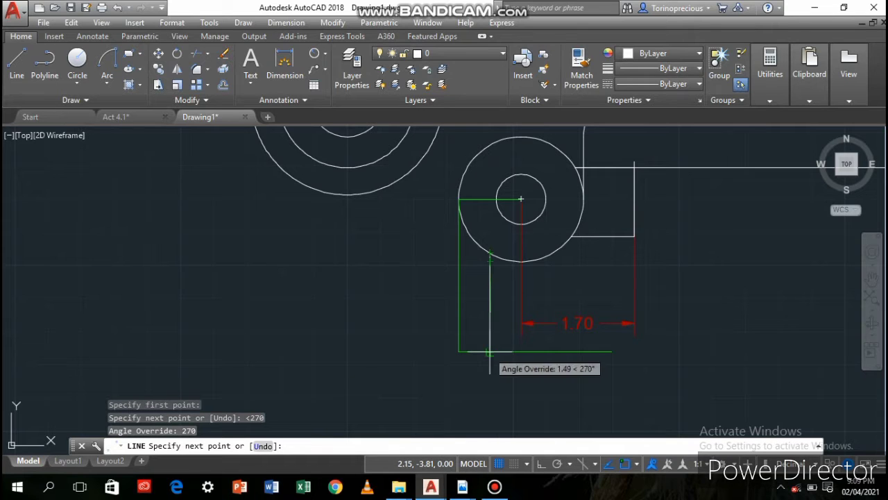
pyautogui.click(489, 352)
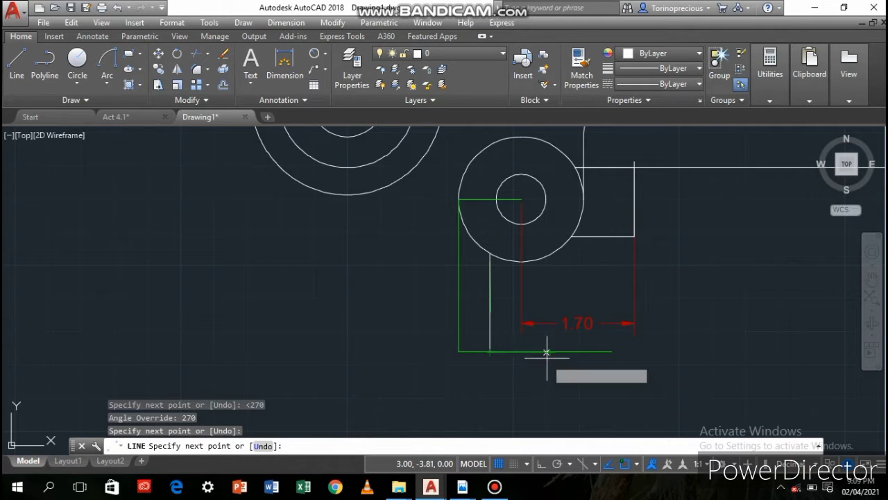
# Continue the line 0.94 to the right along the green guide line, and straight up to the outer circle
pyautogui.write('.94')
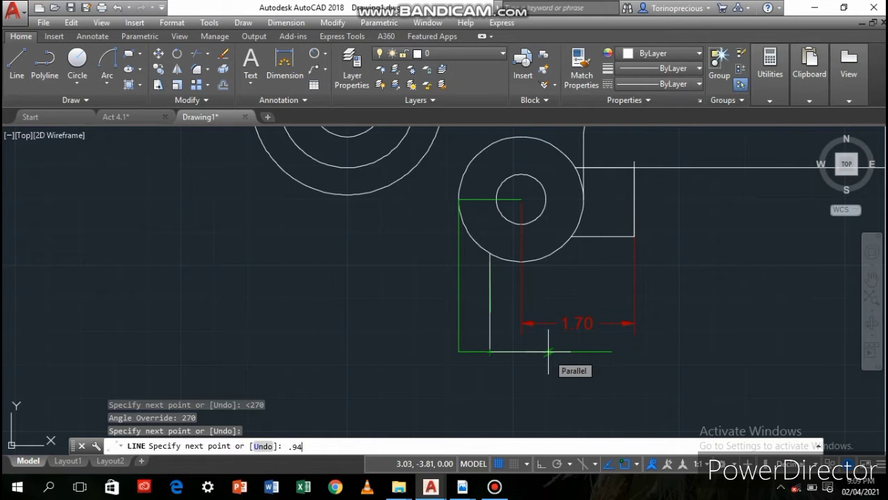
pyautogui.press('Return')
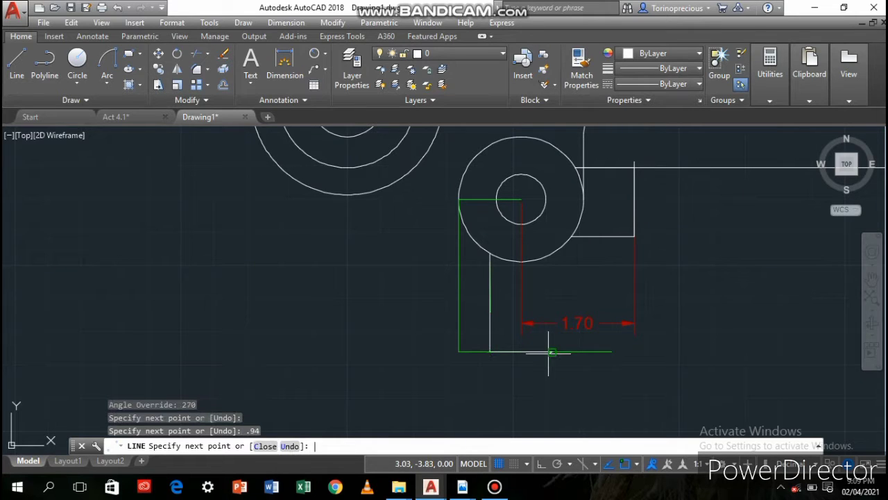
pyautogui.click(553, 255)
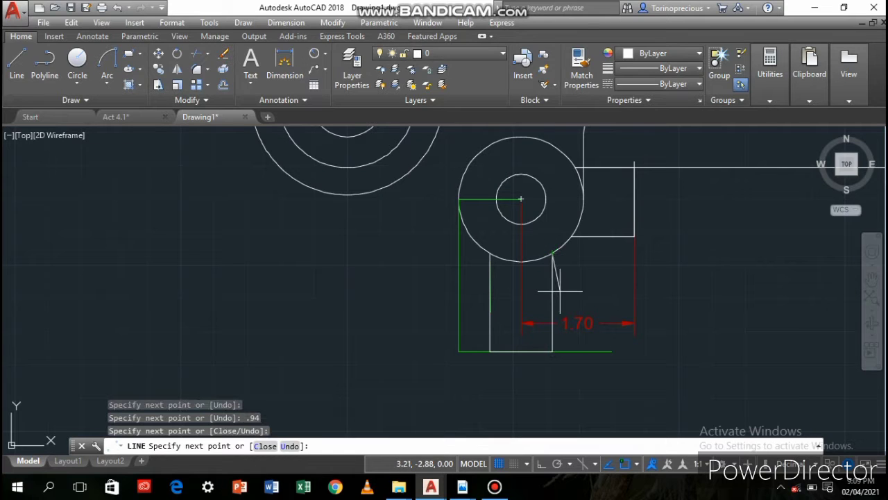
# Continue the line 0.19 at a 180 degree override from the circle, and down to the stem's bottom edge
pyautogui.write('<180')
pyautogui.press('Return')
pyautogui.write('.19')
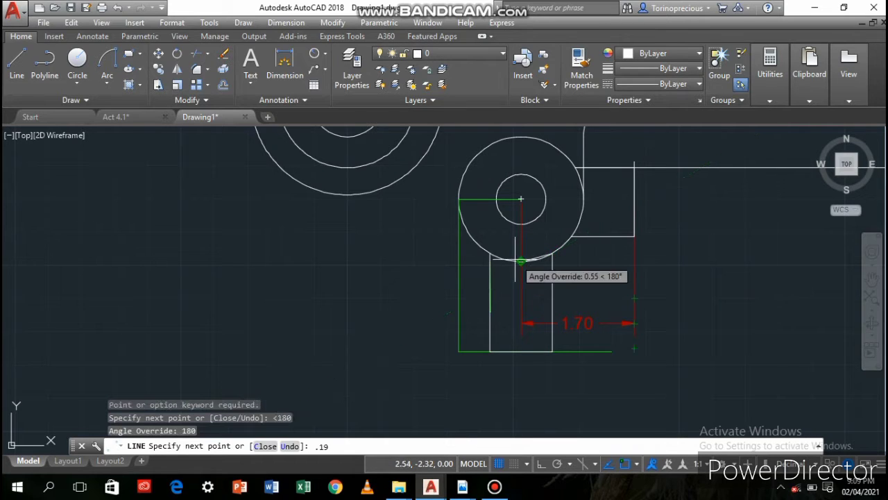
pyautogui.press('Return')
pyautogui.click(540, 349)
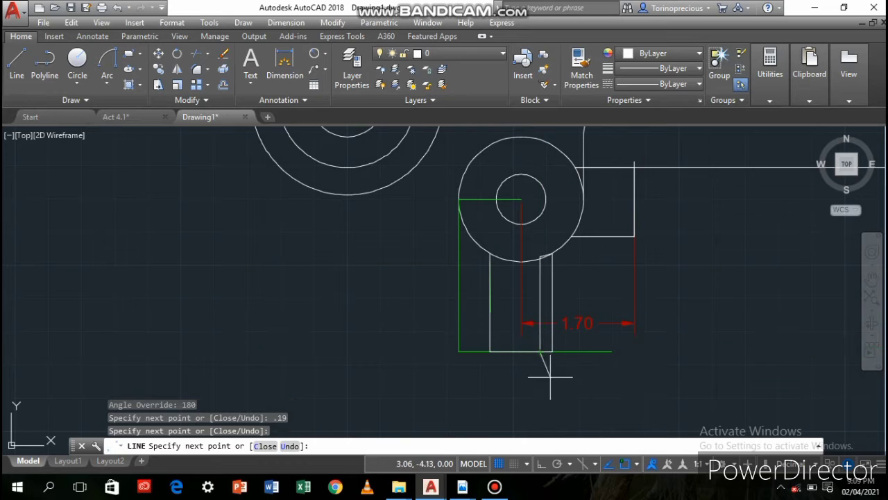
# Outline the slot inside the stem by continuing 0.56 to the left, 1.12 up, and across to the inner vertical line
pyautogui.write('.')
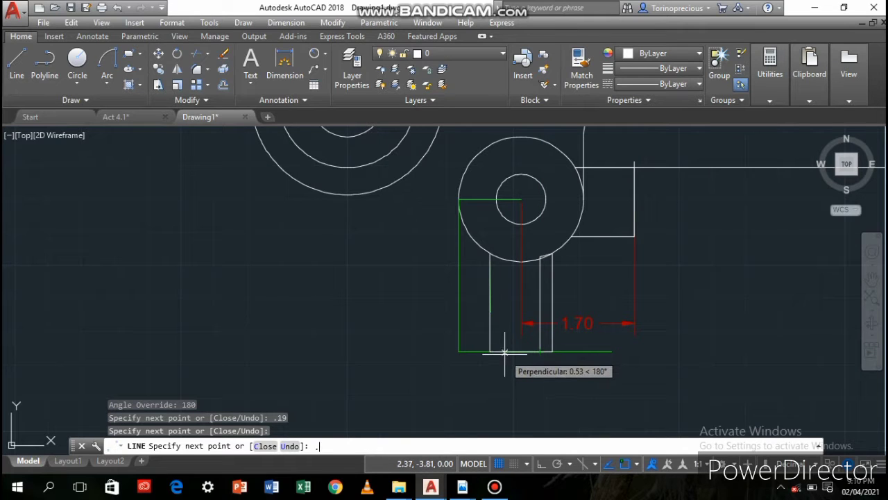
pyautogui.write('56')
pyautogui.press('Return')
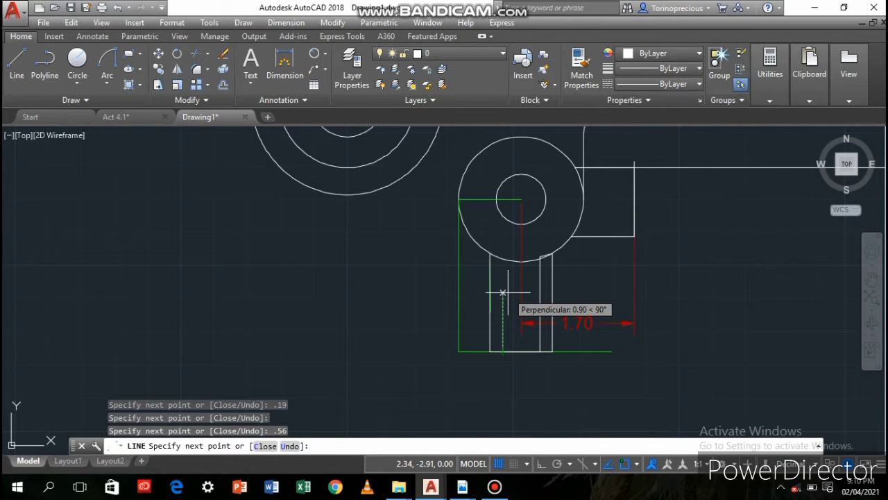
pyautogui.write('1.12')
pyautogui.press('Return')
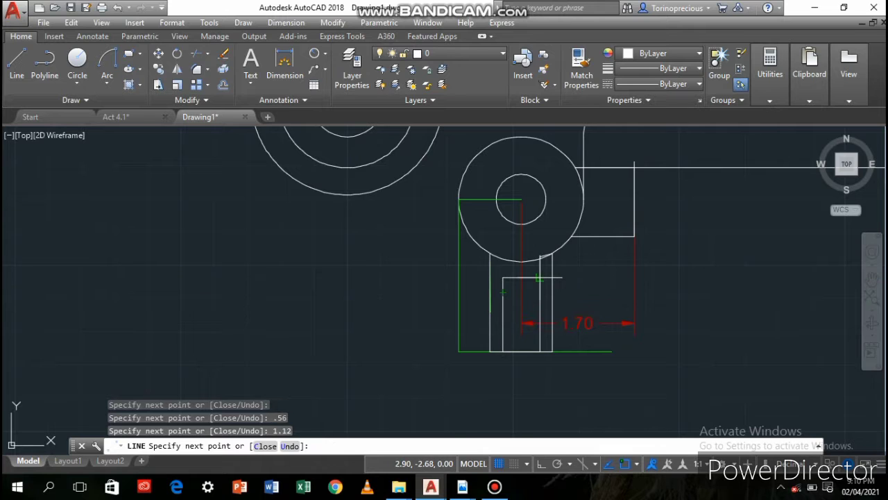
pyautogui.click(540, 284)
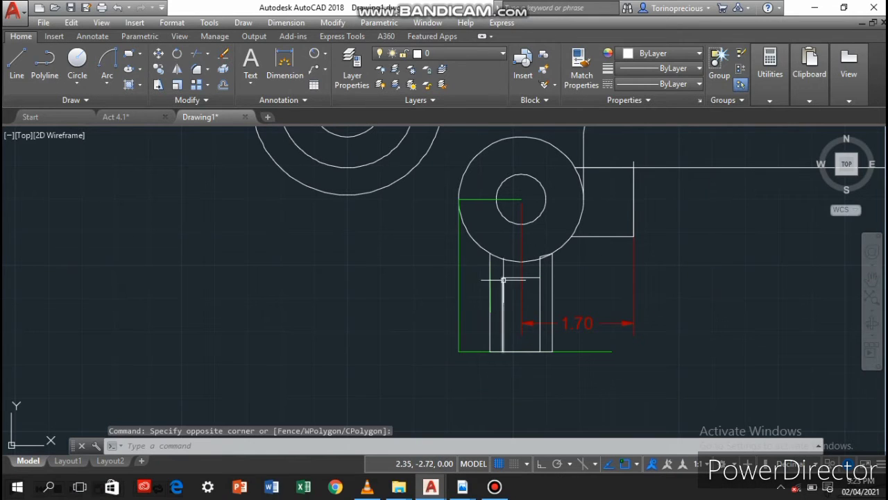
# Erase the short slanted line joining the stem's two right-hand vertical lines at the lower circle
pyautogui.scroll(6, 555, 261)
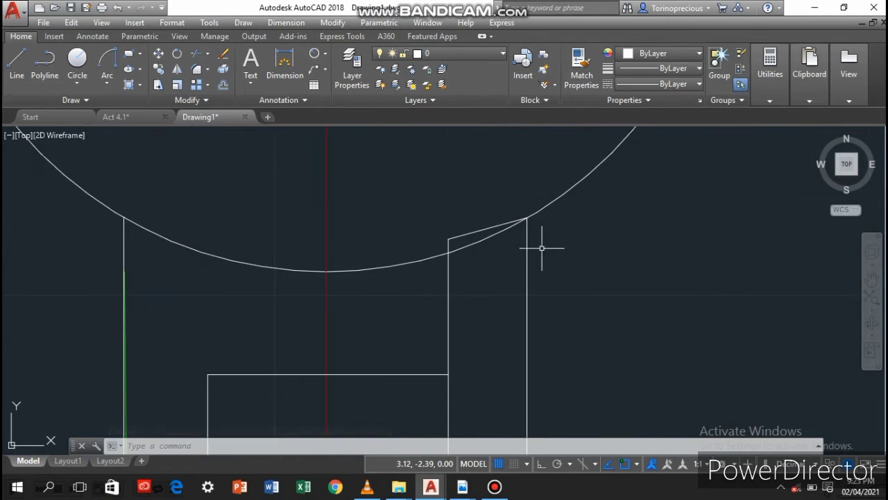
pyautogui.click(222, 53)
pyautogui.click(453, 237)
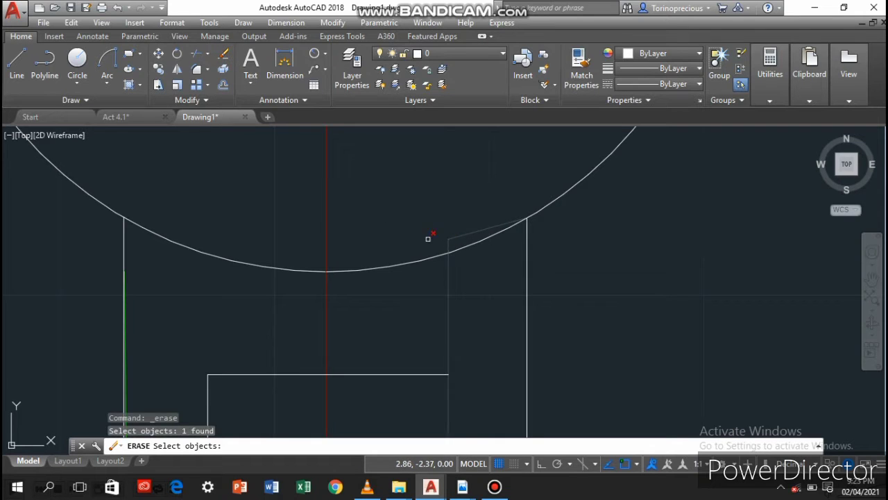
pyautogui.press('Return')
# Trim the slot's right vertical line where it enters the lower circle, and the green guide line left of the stem
pyautogui.click(196, 53)
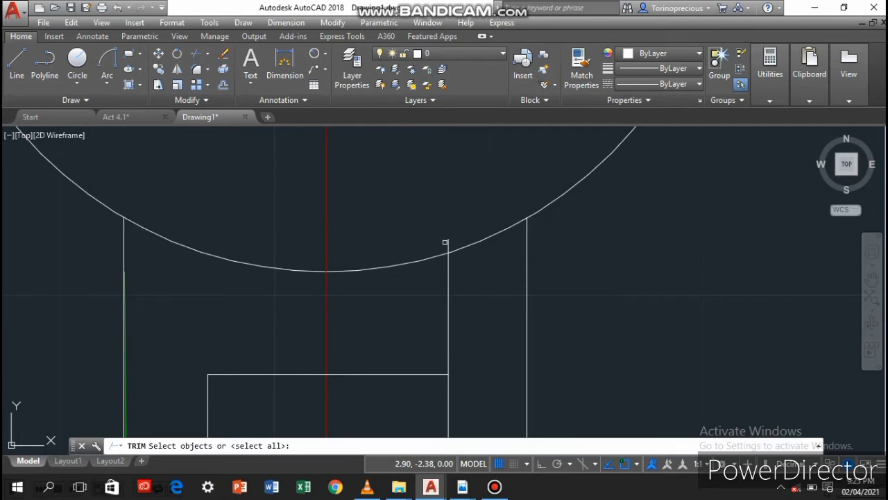
pyautogui.press('Return')
pyautogui.click(447, 244)
pyautogui.moveTo(254, 354); pyautogui.dragTo(326, 281, button='middle')
pyautogui.scroll(4, 290, 333)
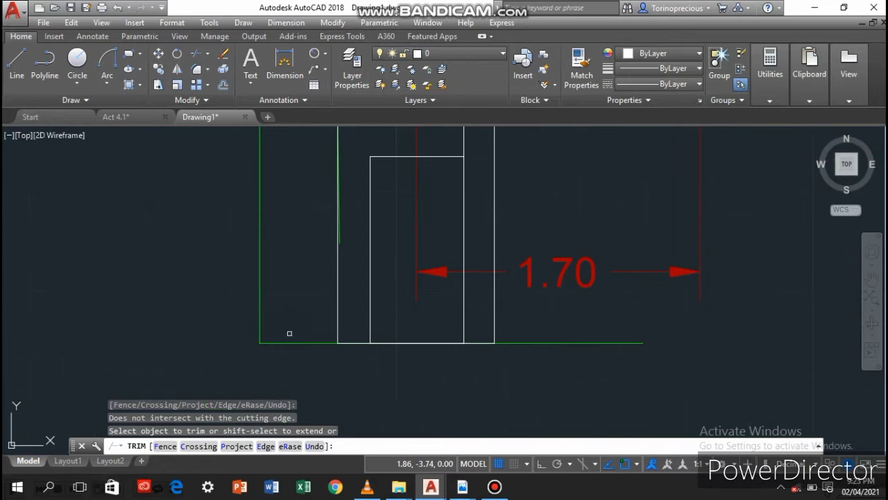
pyautogui.click(289, 341)
# Erase the remaining green guide lines beside and below the stem and across the lower circle's left radius
pyautogui.click(223, 53)
pyautogui.click(503, 342)
pyautogui.click(261, 273)
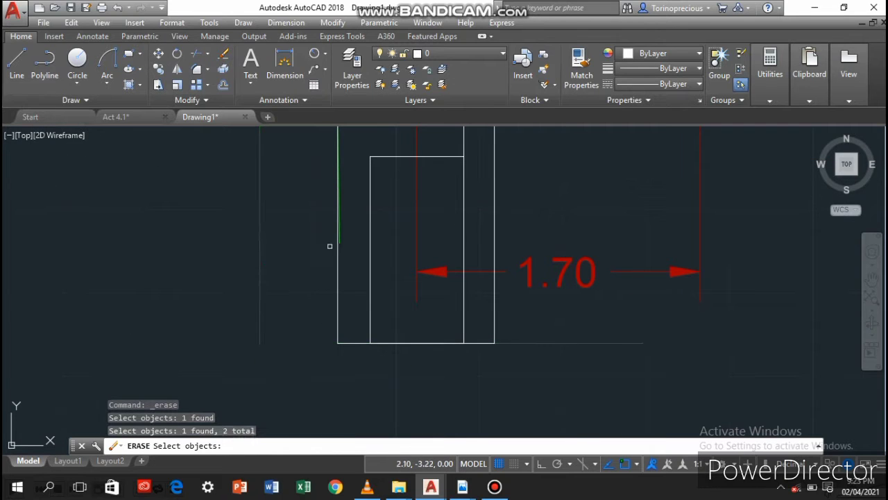
pyautogui.click(341, 236)
pyautogui.click(341, 232)
pyautogui.scroll(-2, 326, 229)
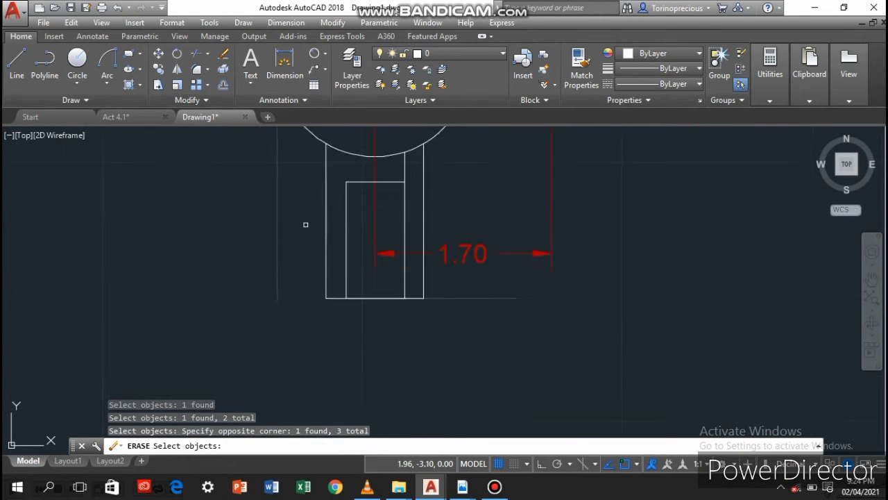
pyautogui.moveTo(303, 224); pyautogui.dragTo(408, 219, button='middle')
pyautogui.click(409, 218)
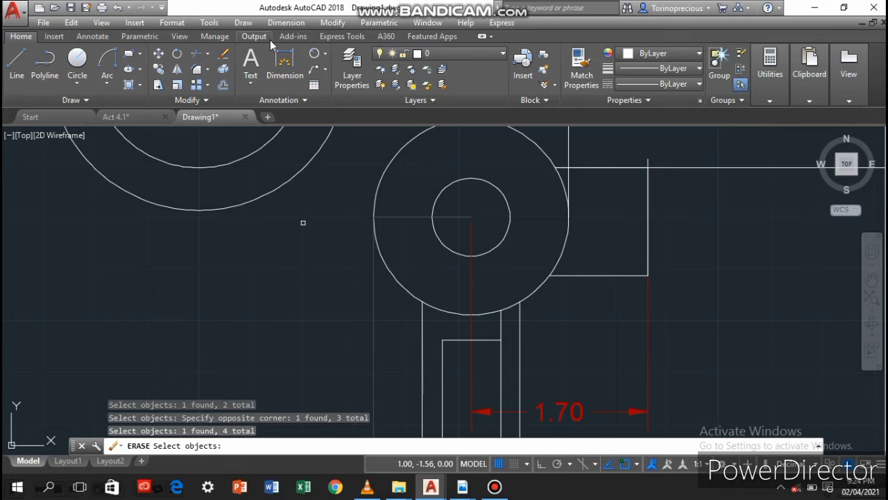
pyautogui.press('Return')
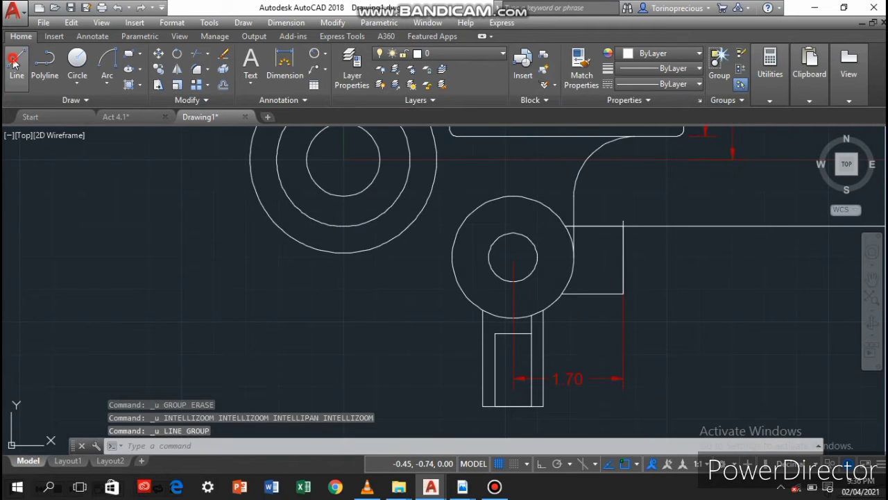
# Draw a line from the upper end of the plate's top-left fillet to the upper left of the left group's middle circle
pyautogui.click(17, 63)
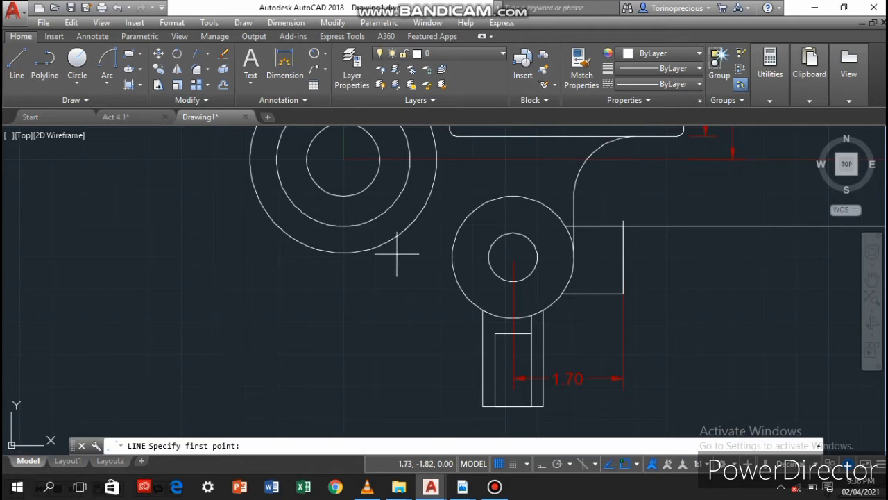
pyautogui.moveTo(406, 206); pyautogui.dragTo(423, 372, button='middle')
pyautogui.scroll(5, 456, 230)
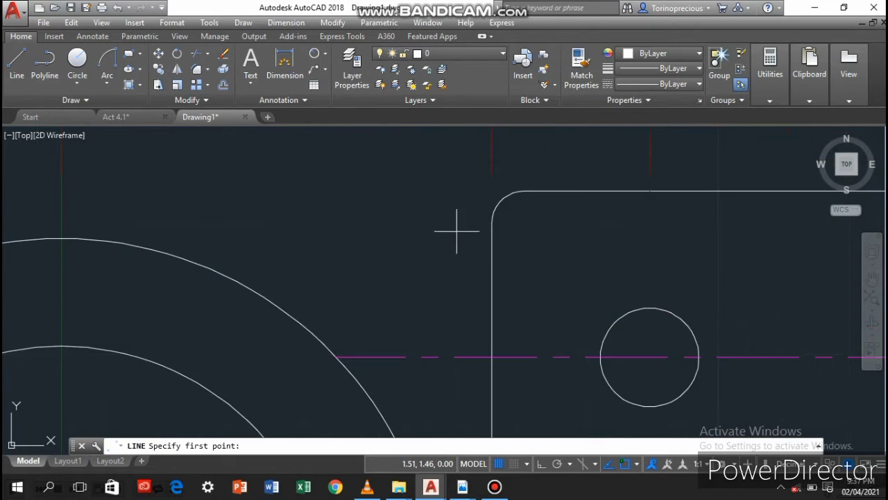
pyautogui.click(524, 191)
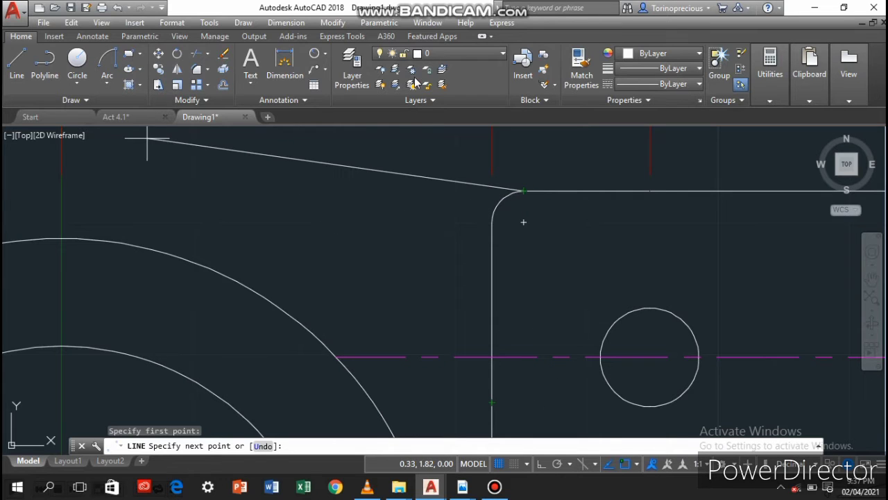
pyautogui.scroll(-2, 176, 282)
pyautogui.moveTo(177, 280); pyautogui.dragTo(552, 322, button='middle')
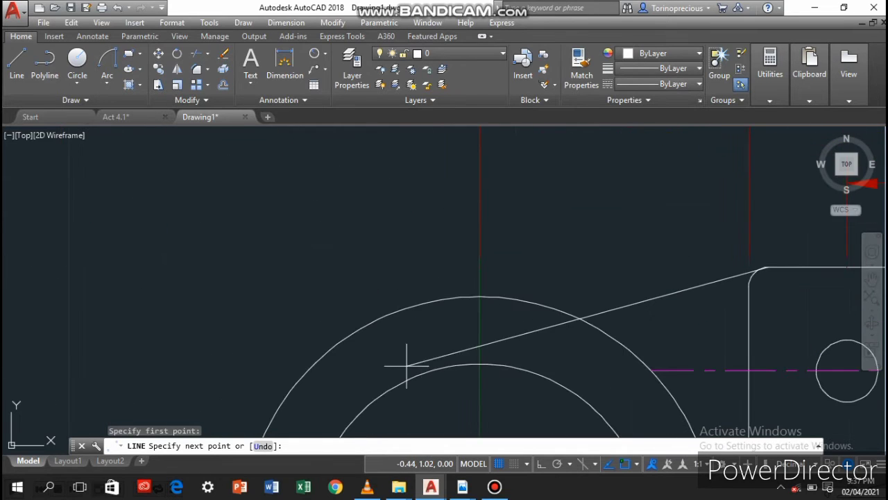
pyautogui.click(430, 365)
# Continue the line down past the middle circle at a 270 degree override, and on to the stem's upper-left corner on the lower circle
pyautogui.scroll(-2, 430, 327)
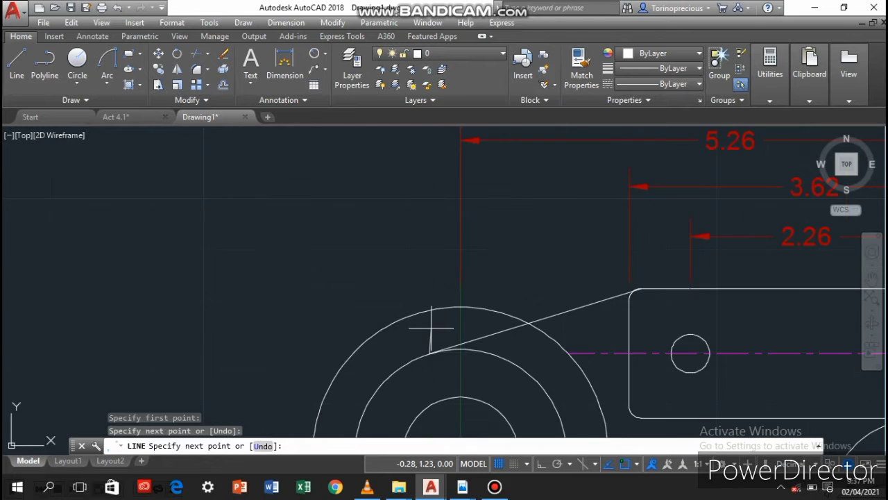
pyautogui.scroll(-2, 430, 328)
pyautogui.moveTo(444, 365); pyautogui.dragTo(509, 189, button='middle')
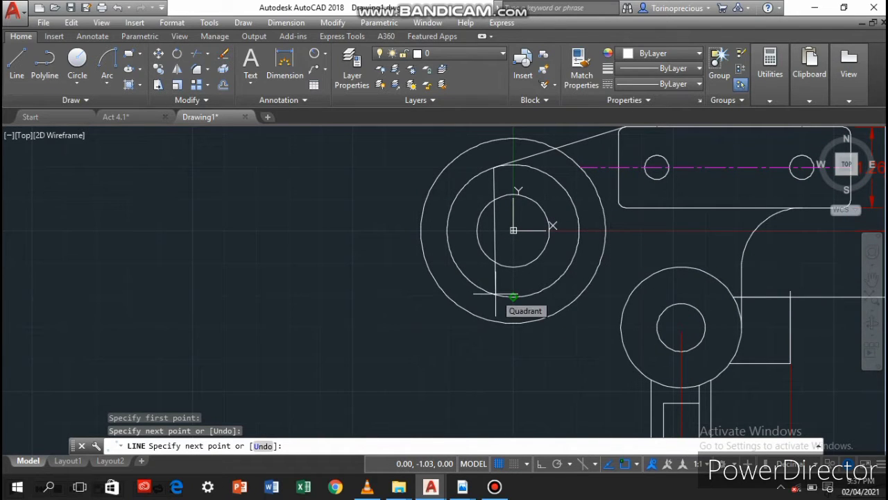
pyautogui.press('Return')
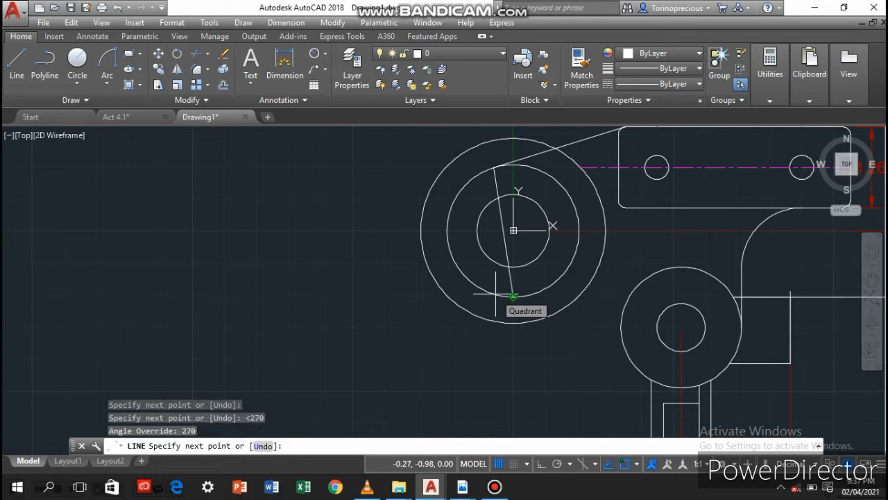
pyautogui.click(497, 301)
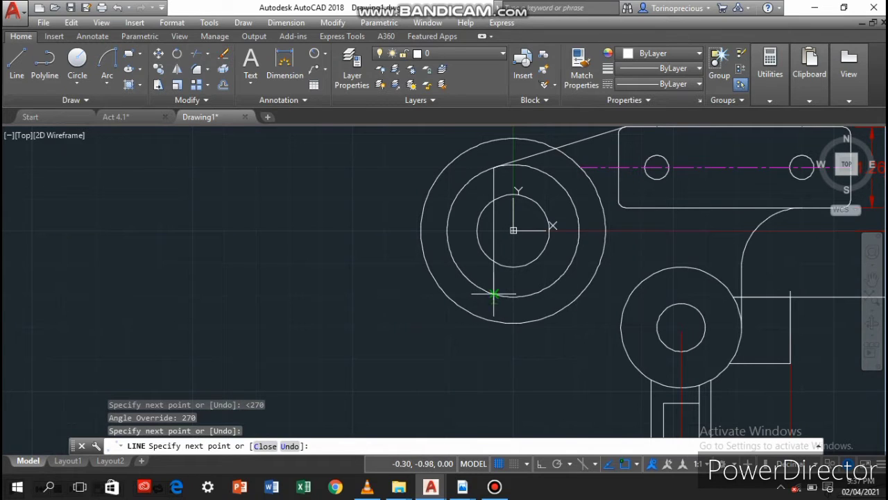
pyautogui.click(652, 380)
pyautogui.press('Return')
# Try to trim at the vertical line's overhang below the middle circle, using that overhang as the cutting edge
pyautogui.scroll(6, 474, 302)
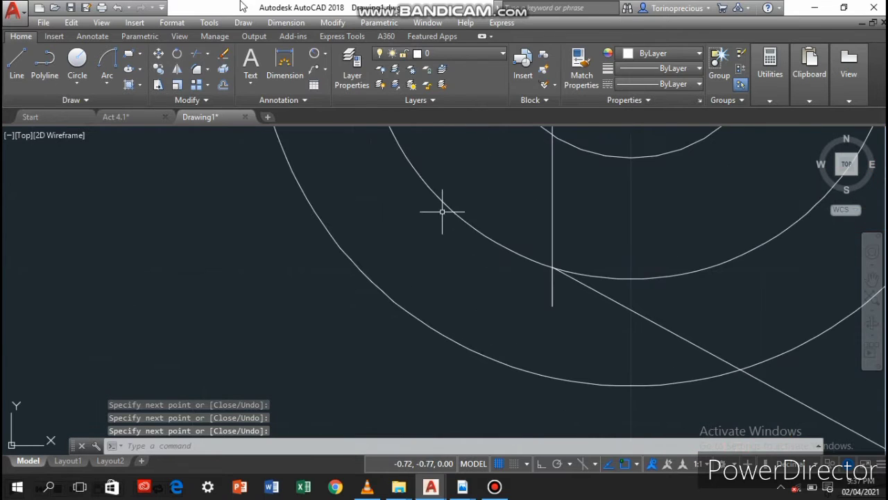
pyautogui.click(198, 54)
pyautogui.click(553, 302)
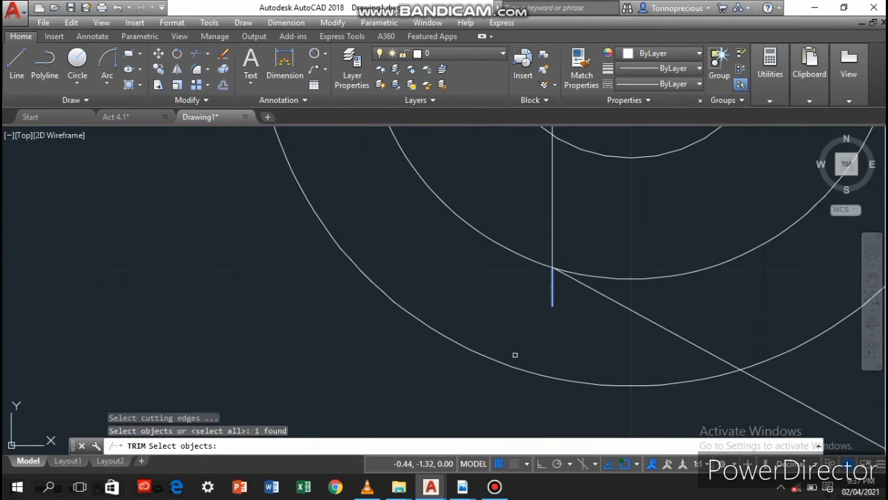
pyautogui.press('Return')
pyautogui.click(513, 359)
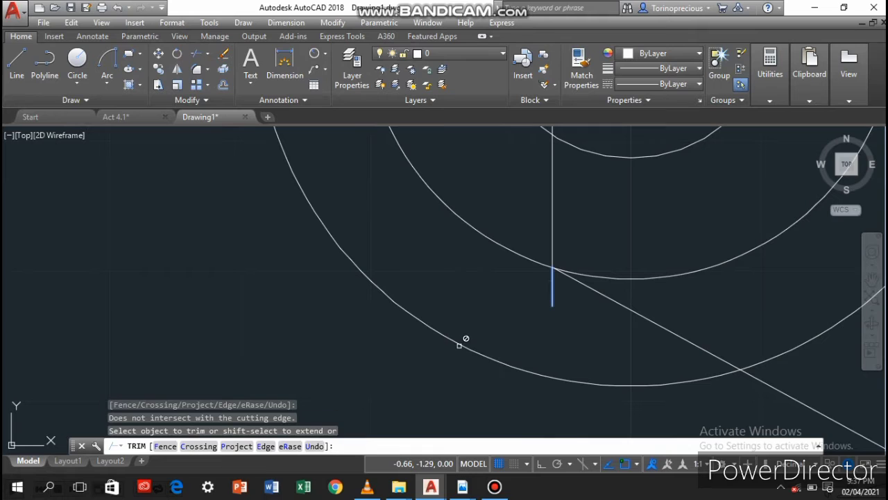
# Try to remove the overhang below the middle circle with the Trim command's eRase option
pyautogui.click(289, 446)
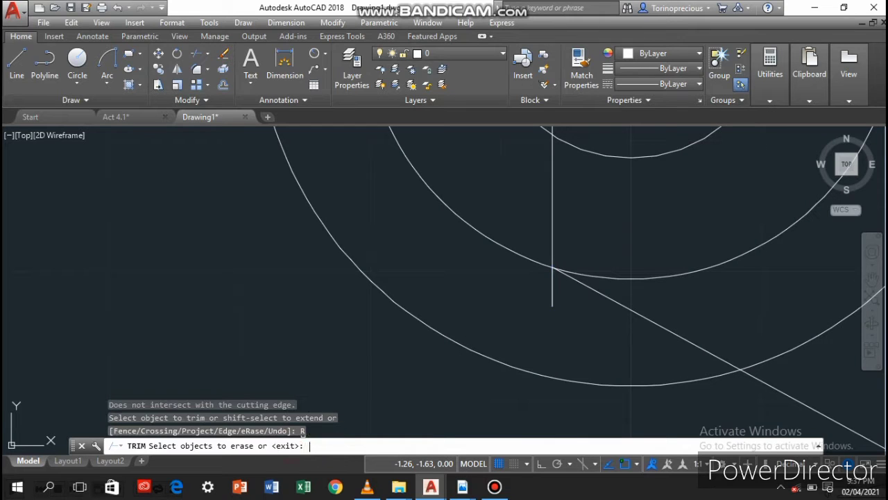
pyautogui.click(552, 299)
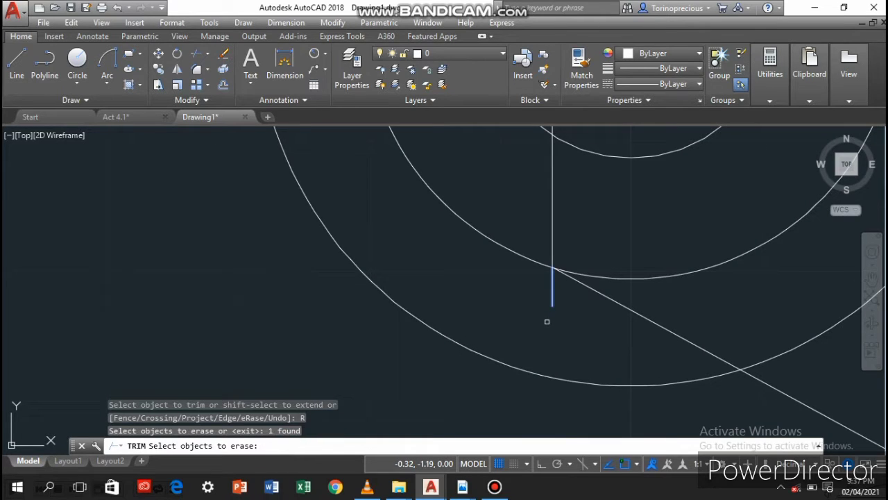
pyautogui.rightClick(418, 320)
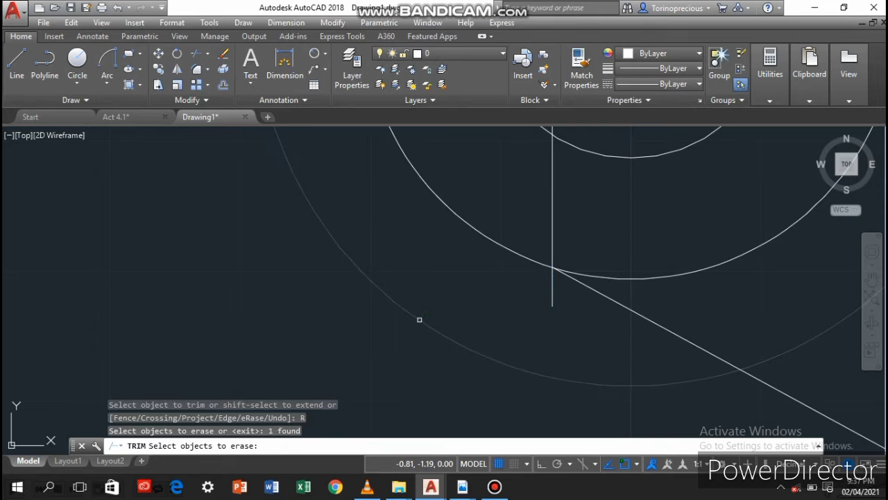
pyautogui.rightClick(421, 323)
pyautogui.click(387, 275)
# Try to trim the overhang with crossing windows around the lower left of the large circles
pyautogui.scroll(-6, 349, 247)
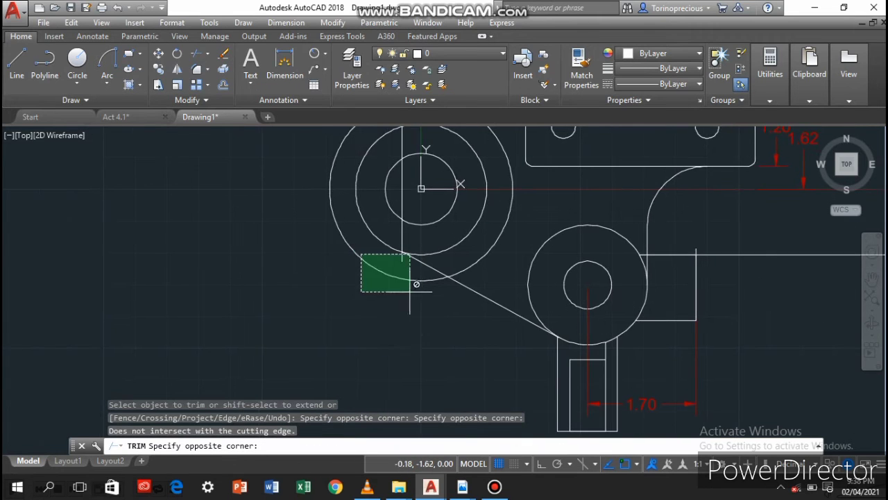
pyautogui.scroll(-2, 327, 305)
pyautogui.click(328, 307)
pyautogui.scroll(-2, 328, 305)
pyautogui.moveTo(327, 304); pyautogui.dragTo(404, 357, button='middle')
pyautogui.scroll(4, 406, 346)
pyautogui.scroll(2, 406, 346)
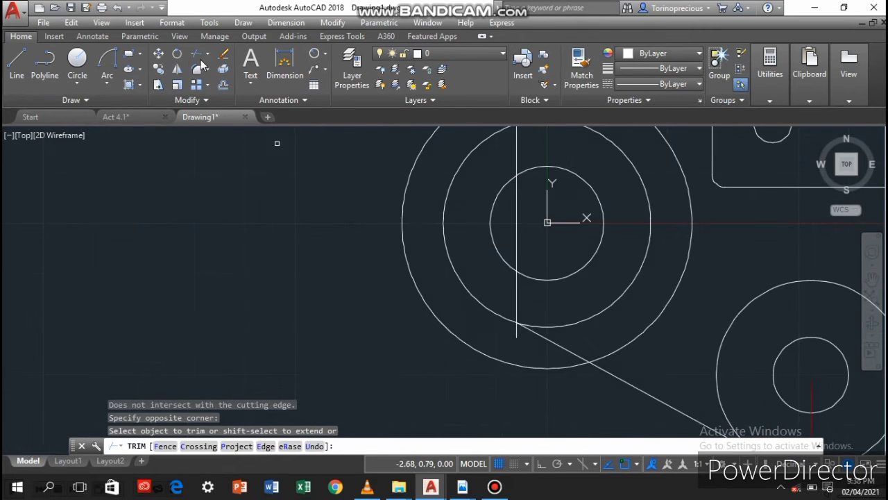
pyautogui.click(222, 53)
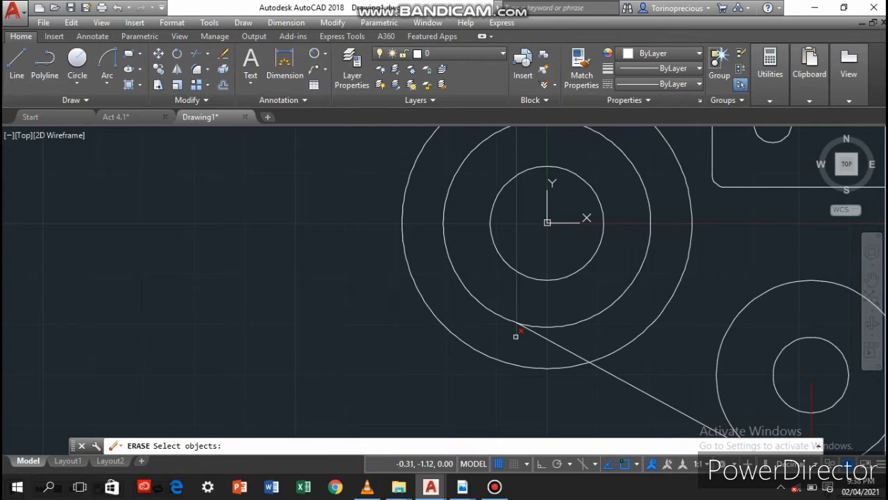
pyautogui.press('Return')
pyautogui.click(330, 348)
pyautogui.click(142, 185)
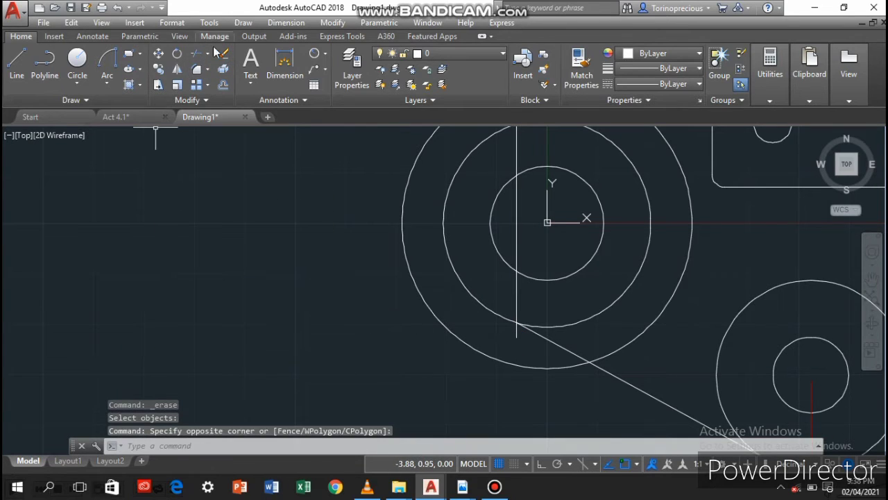
# Trim the vertical line's overhang below the middle circle, using all objects as cutting edges
pyautogui.click(196, 54)
pyautogui.press('Return')
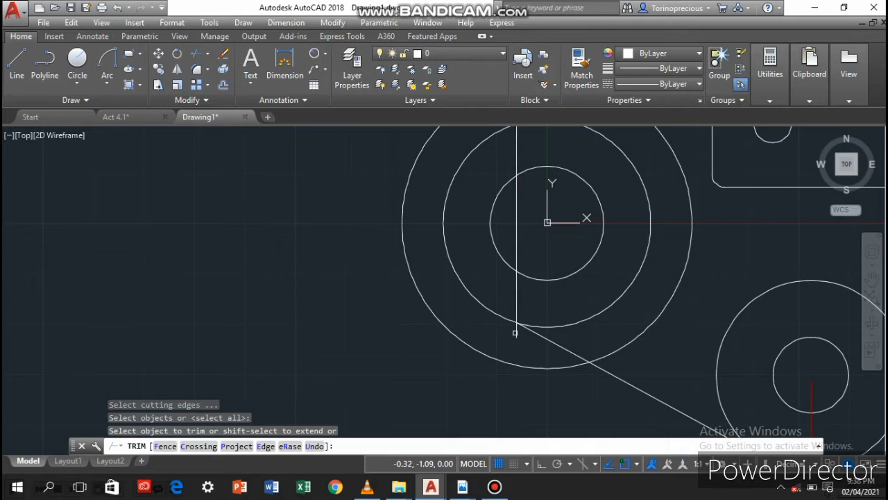
pyautogui.rightClick(515, 333)
pyautogui.press('Escape')
pyautogui.click(510, 338)
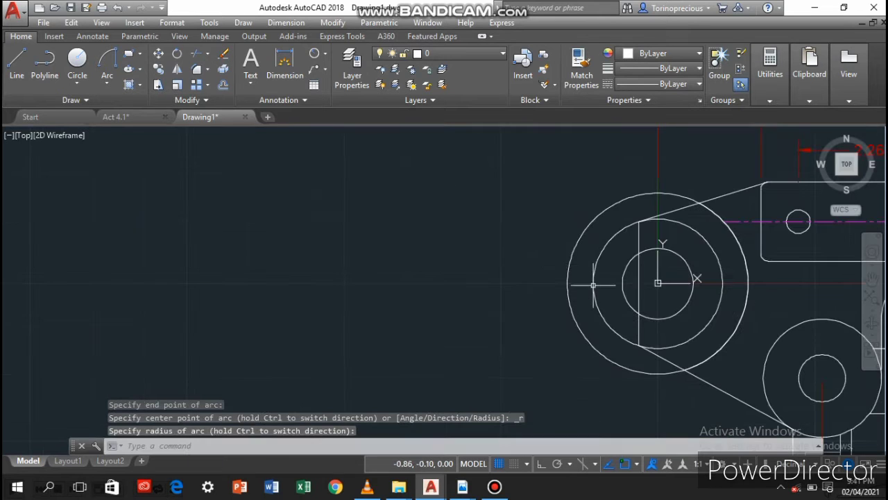
# Delete the outermost circle of the left concentric group, keeping the arc between the two connecting lines
pyautogui.press('Escape')
pyautogui.click(567, 266)
pyautogui.press('Delete')
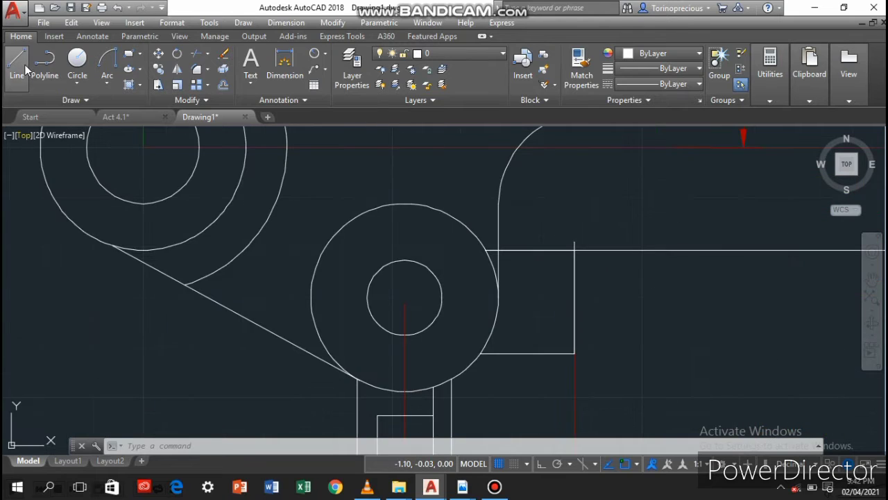
# Draw a line about 2.94 long from the lower circle's centre up into the plate, locked at 80 degrees
pyautogui.scroll(2, 408, 248)
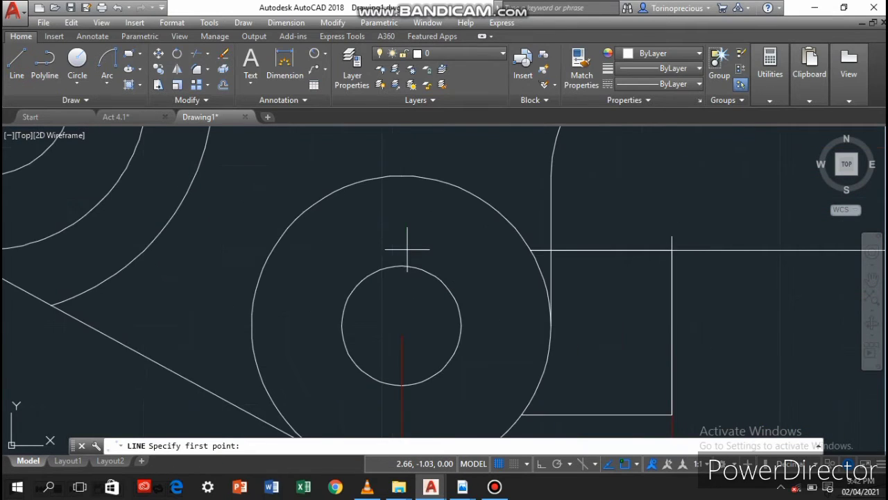
pyautogui.scroll(-4, 407, 254)
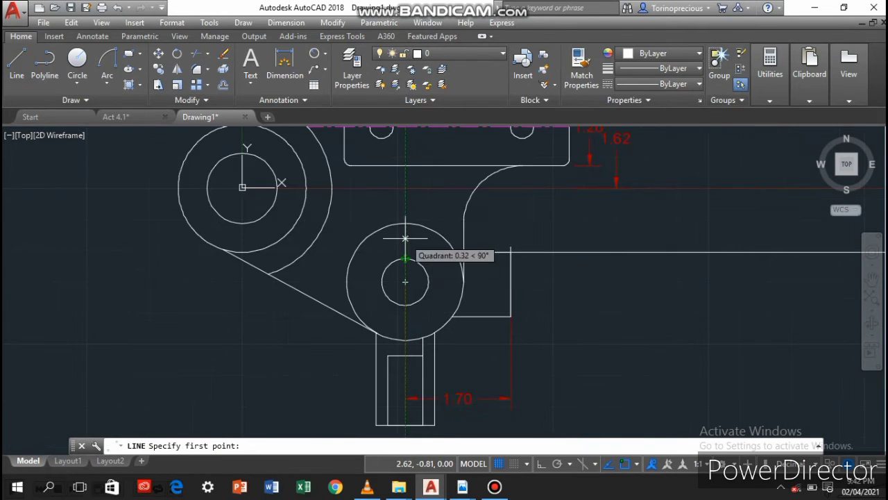
pyautogui.moveTo(406, 236); pyautogui.dragTo(387, 284, button='middle')
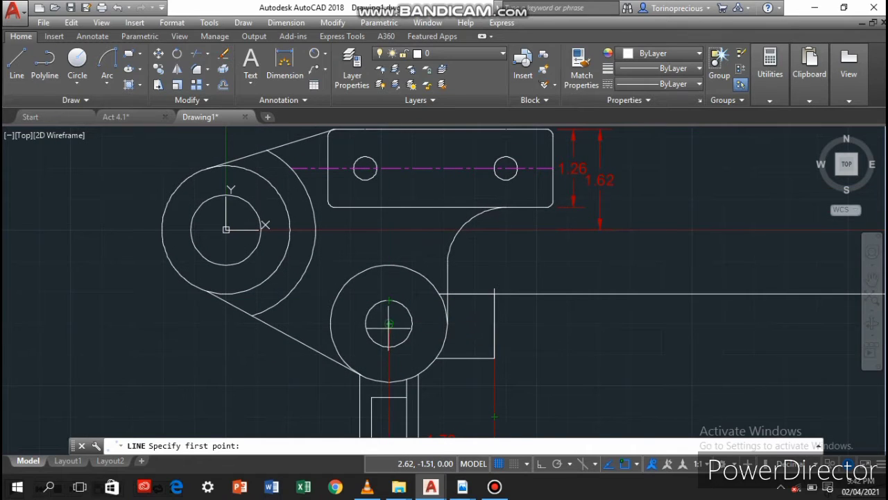
pyautogui.click(389, 323)
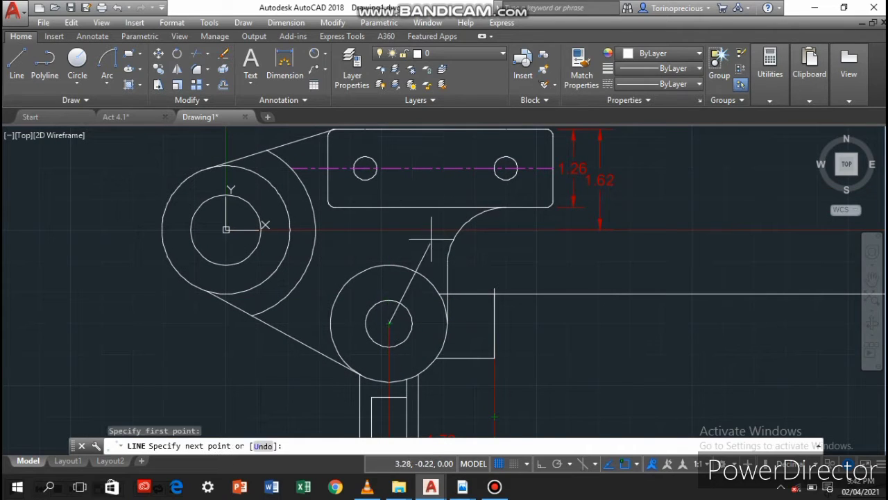
pyautogui.write('<80')
pyautogui.press('Return')
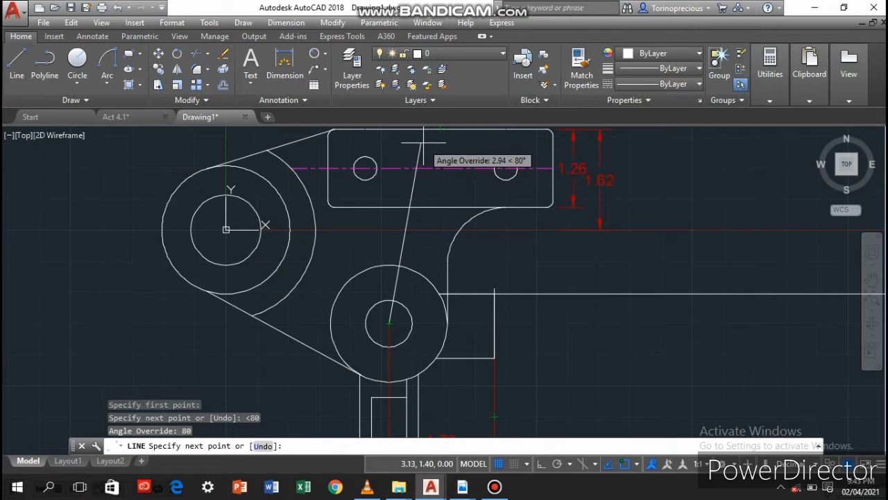
pyautogui.click(421, 142)
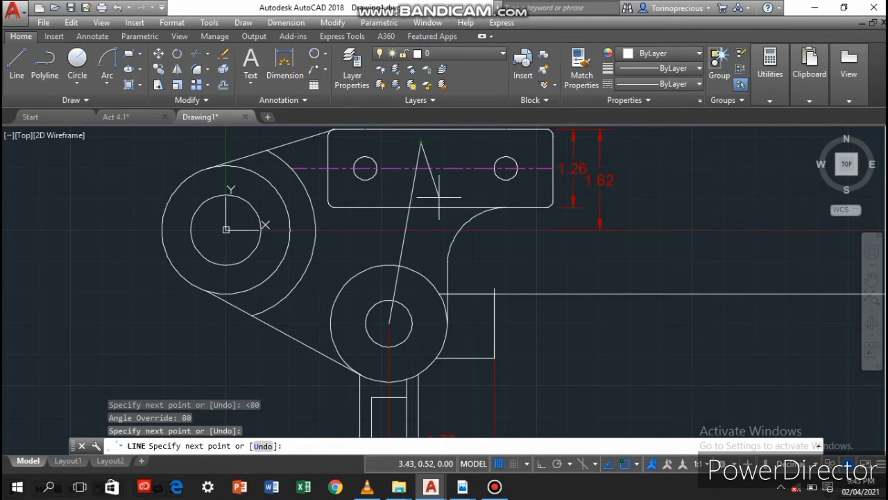
pyautogui.press('Escape')
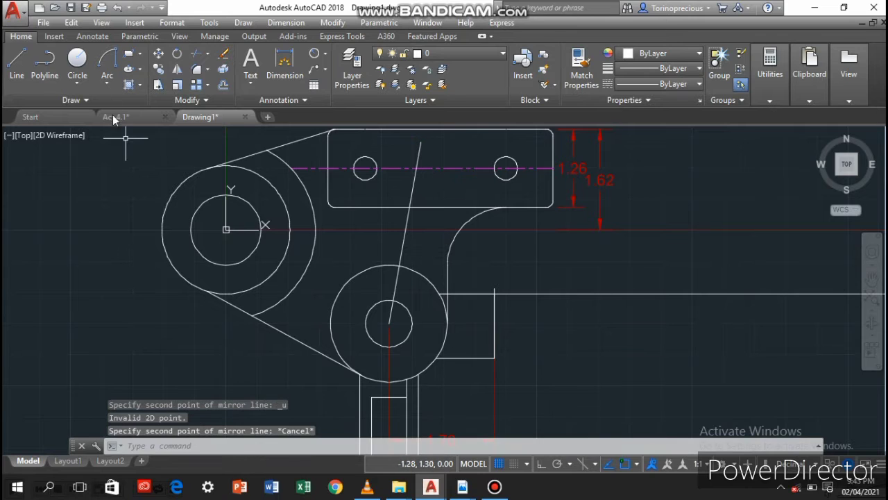
# Copy the 80-degree line 0.28 perpendicular to each side of itself, giving three parallel slanted lines
pyautogui.click(158, 69)
pyautogui.click(409, 193)
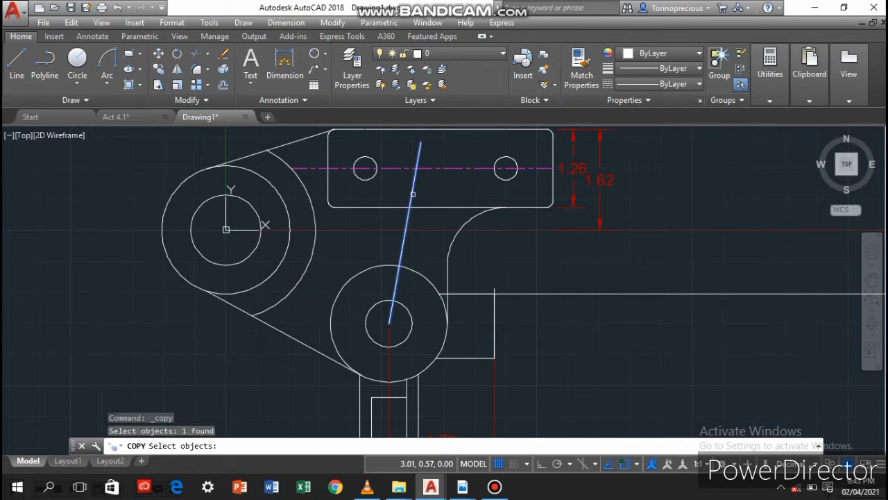
pyautogui.press('Return')
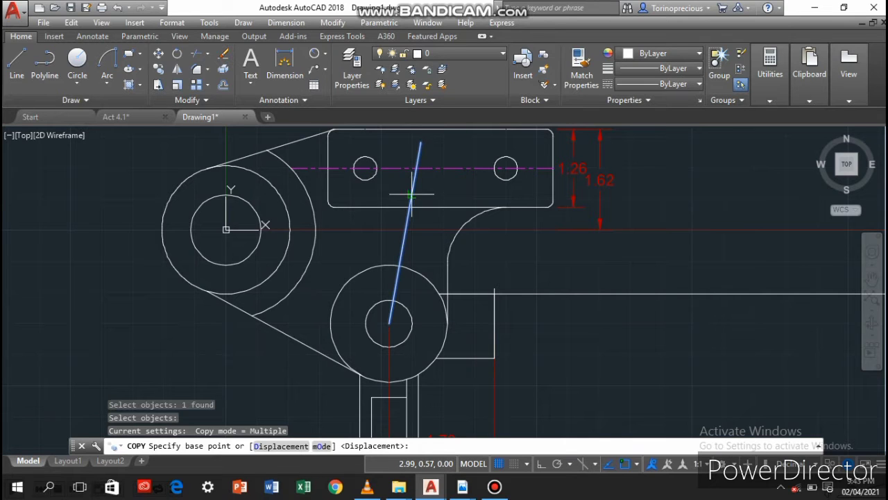
pyautogui.click(412, 194)
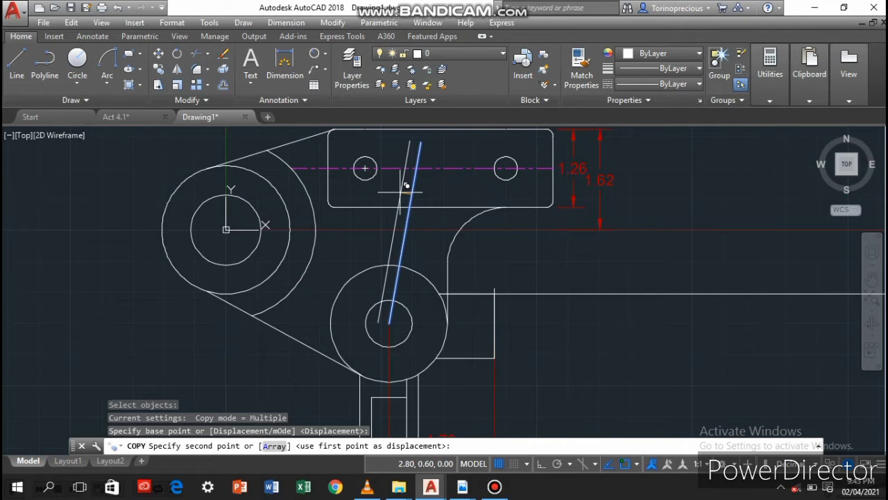
pyautogui.write('.28')
pyautogui.press('Return')
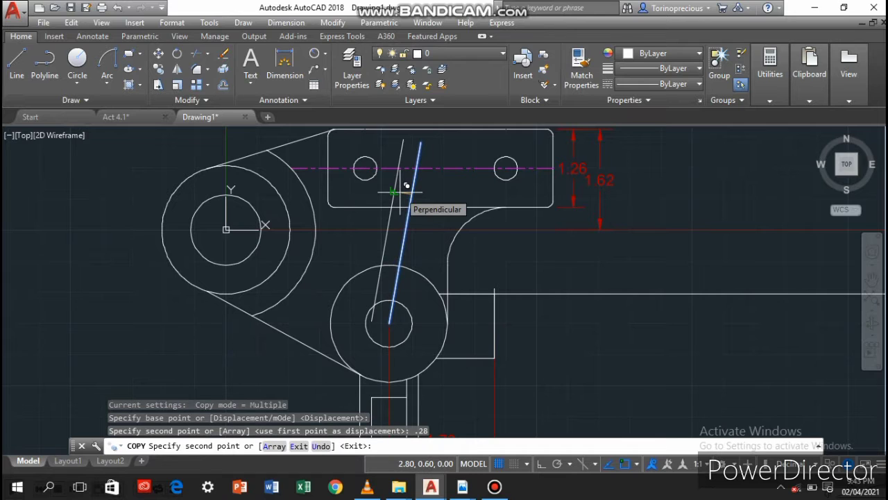
pyautogui.write('.2')
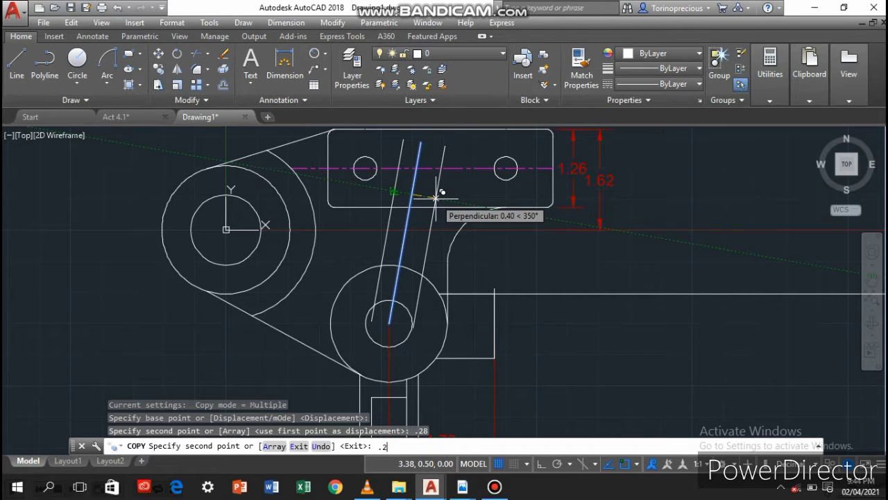
pyautogui.write('8')
pyautogui.press('Return')
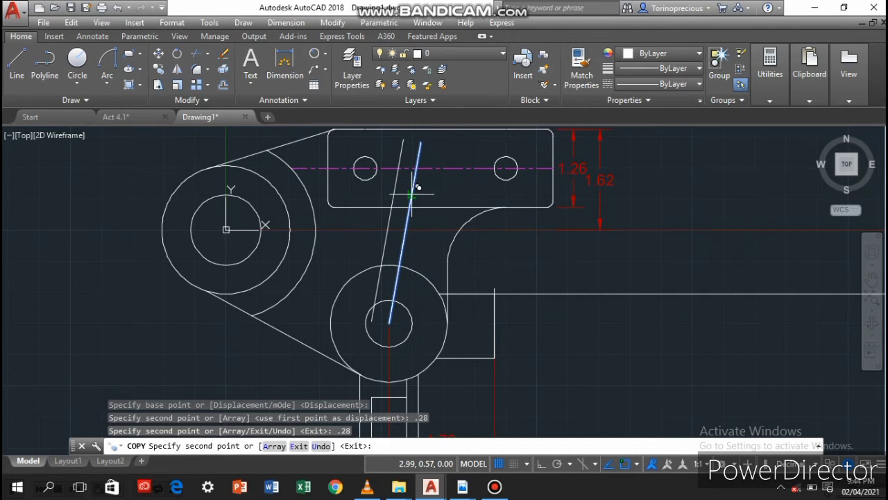
pyautogui.click(424, 197)
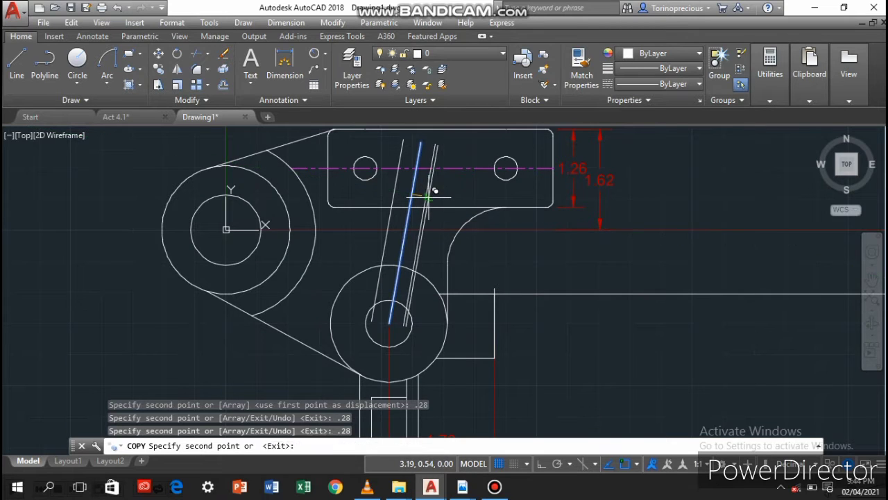
pyautogui.press('Return')
# Draw a construction circle of radius 2.38 centred on the left concentric circles, on the green layer
pyautogui.click(107, 83)
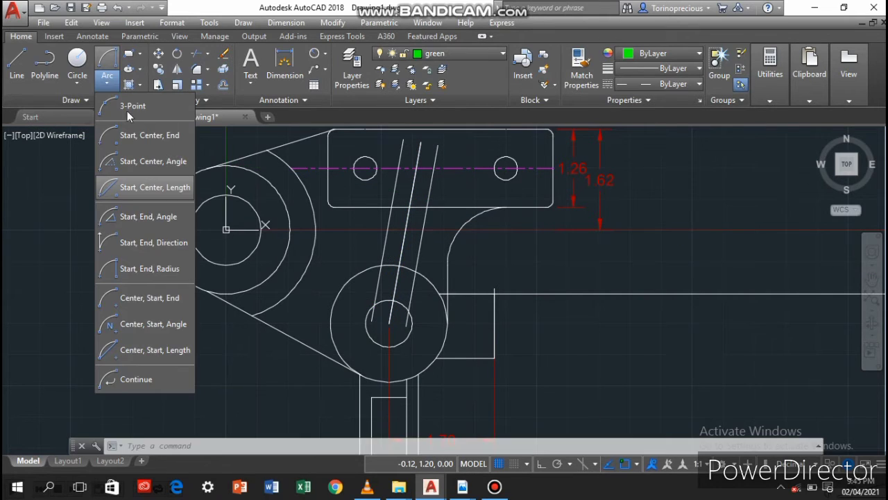
pyautogui.click(77, 63)
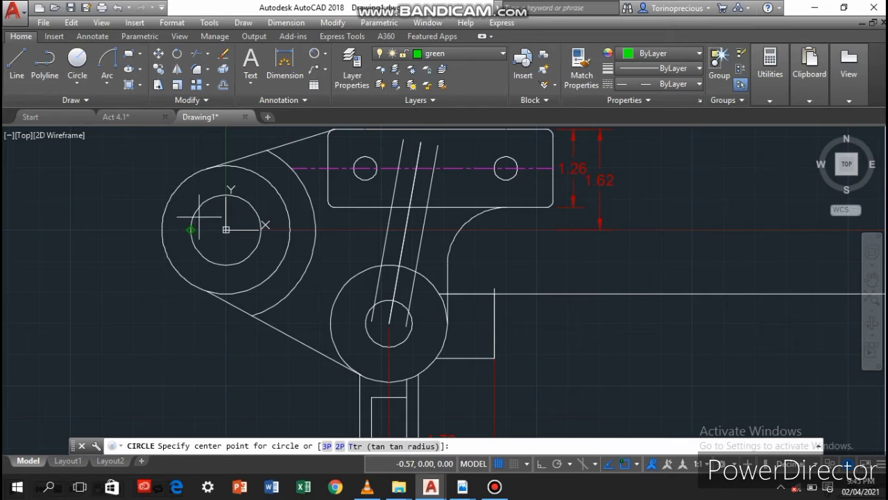
pyautogui.click(225, 229)
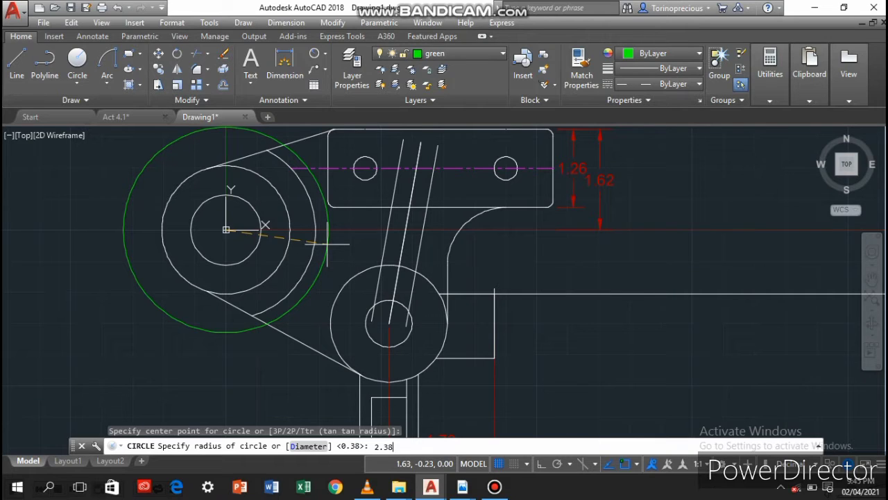
pyautogui.press('Return')
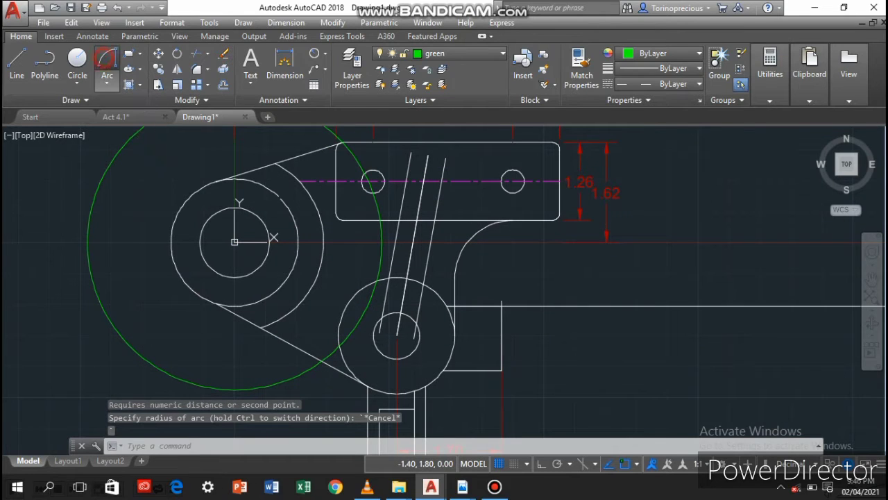
# Trace a Start, End, Radius arc along the construction circle from the lower large circle to the horizontal axis, and delete the construction circle
pyautogui.click(107, 59)
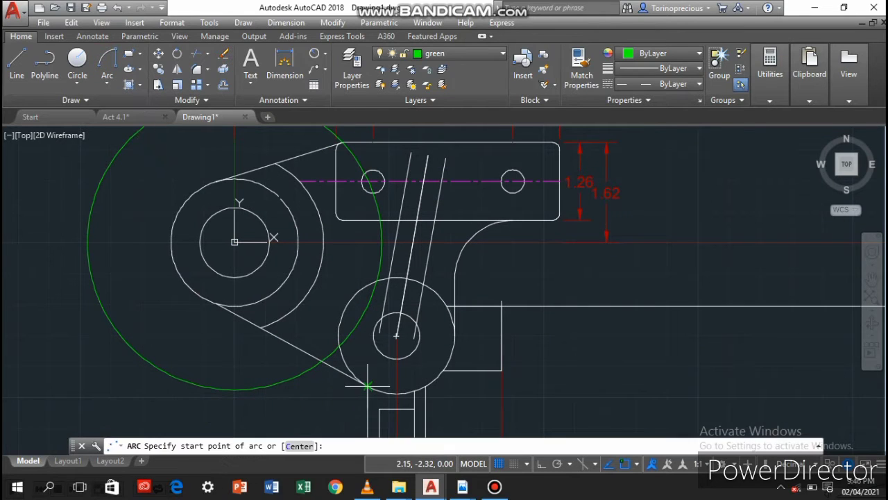
pyautogui.click(337, 346)
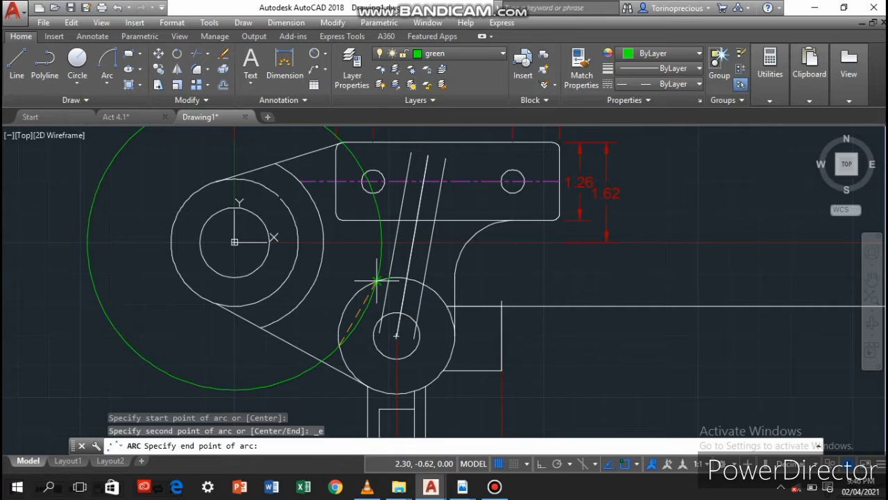
pyautogui.click(381, 241)
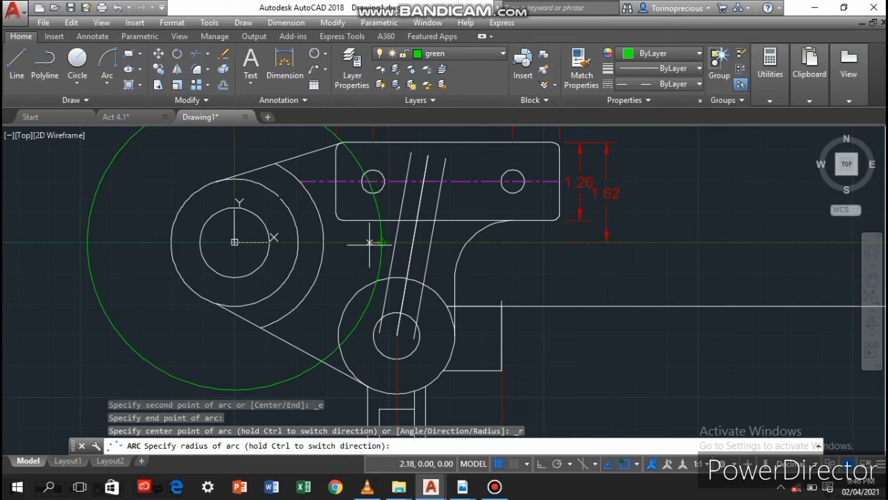
pyautogui.click(235, 242)
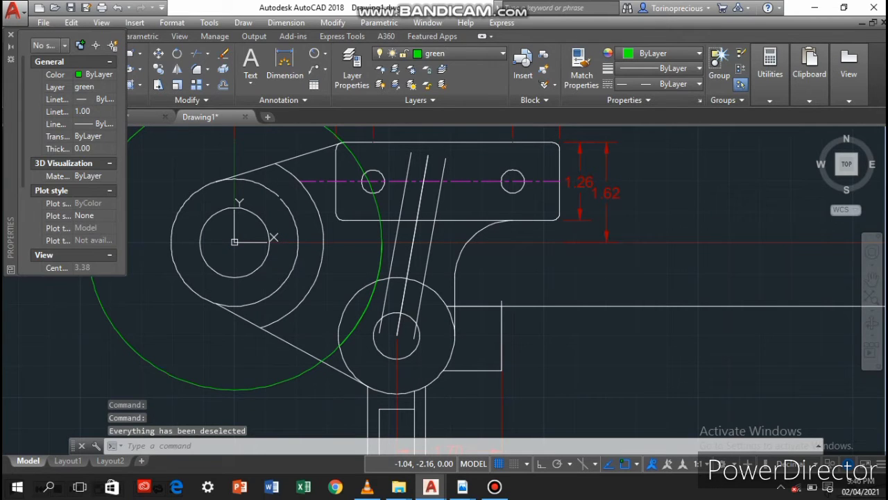
pyautogui.click(169, 375)
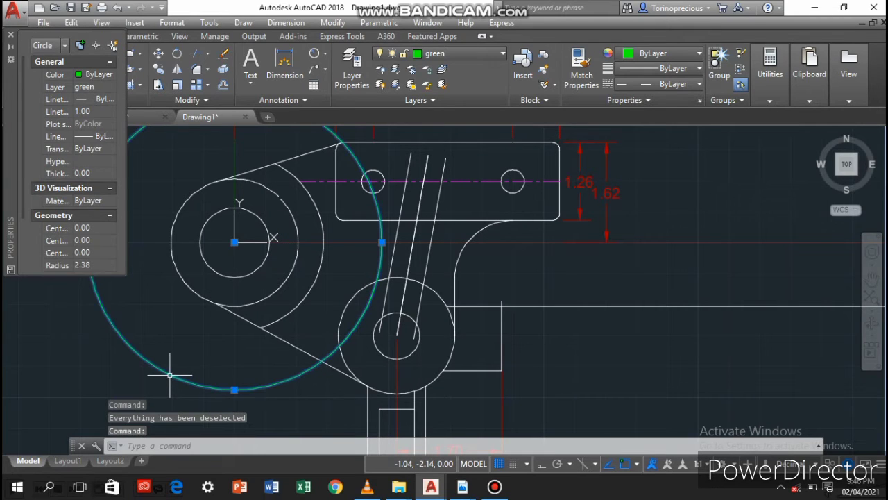
pyautogui.press('Delete')
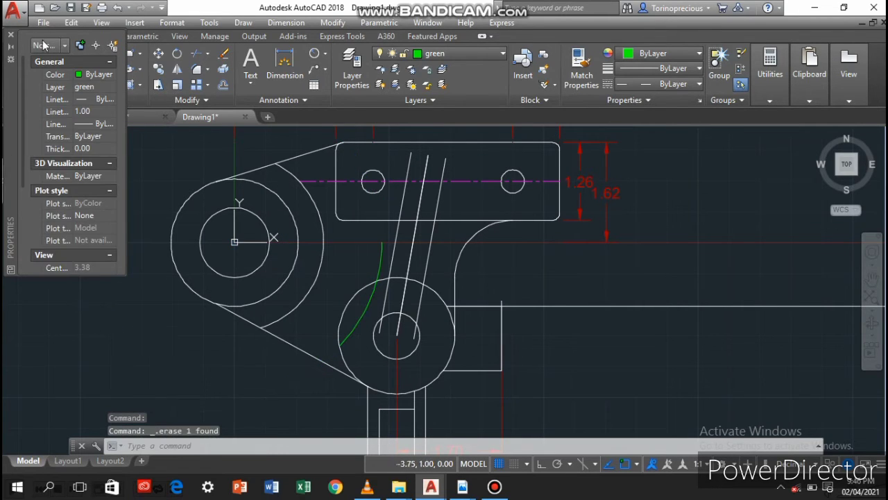
# Set the green arc's linetype to CENTER
pyautogui.scroll(4, 383, 297)
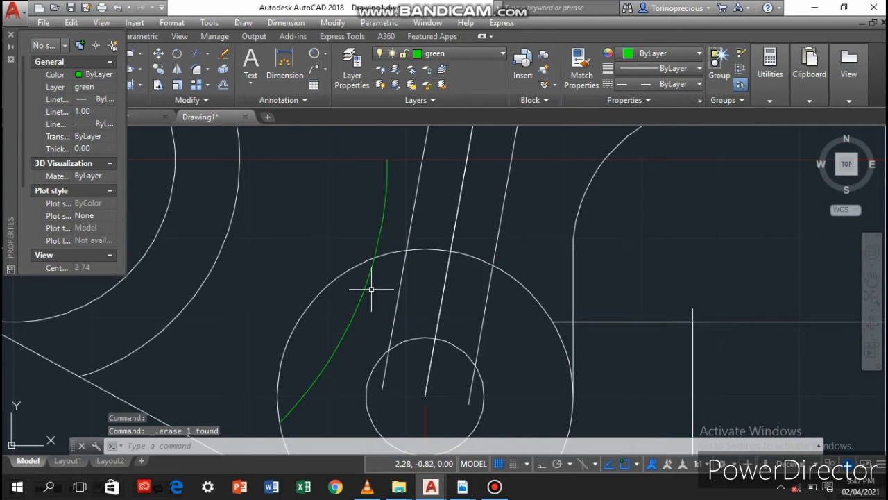
pyautogui.click(364, 290)
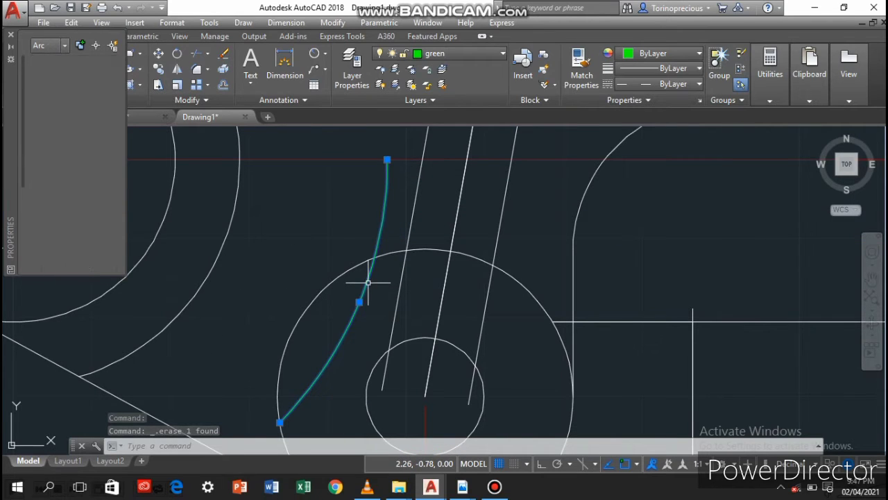
pyautogui.click(671, 84)
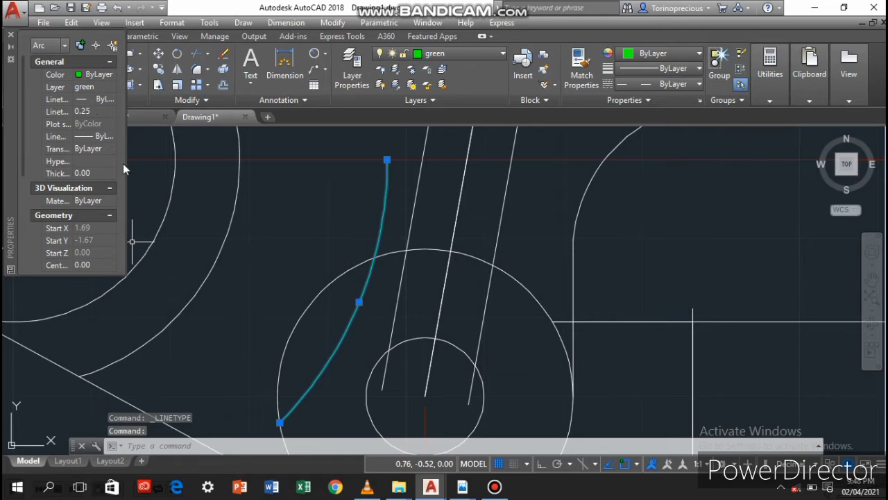
pyautogui.scroll(5, 383, 215)
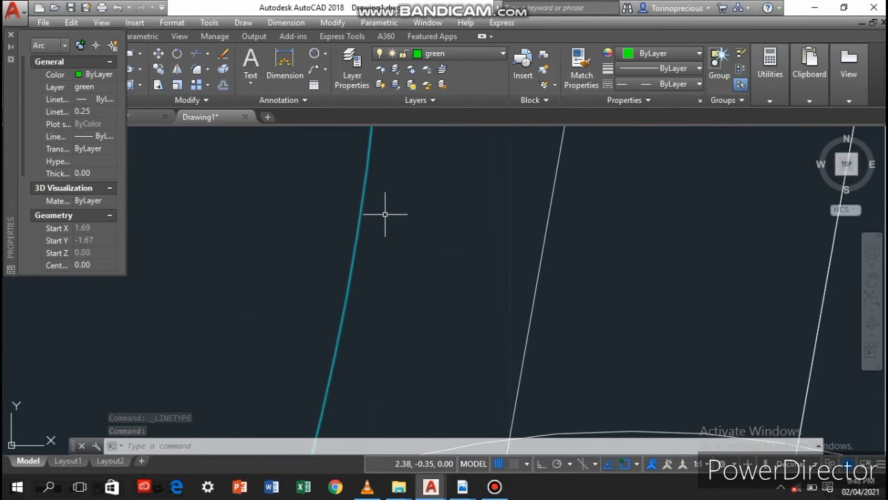
pyautogui.click(671, 84)
pyautogui.click(684, 147)
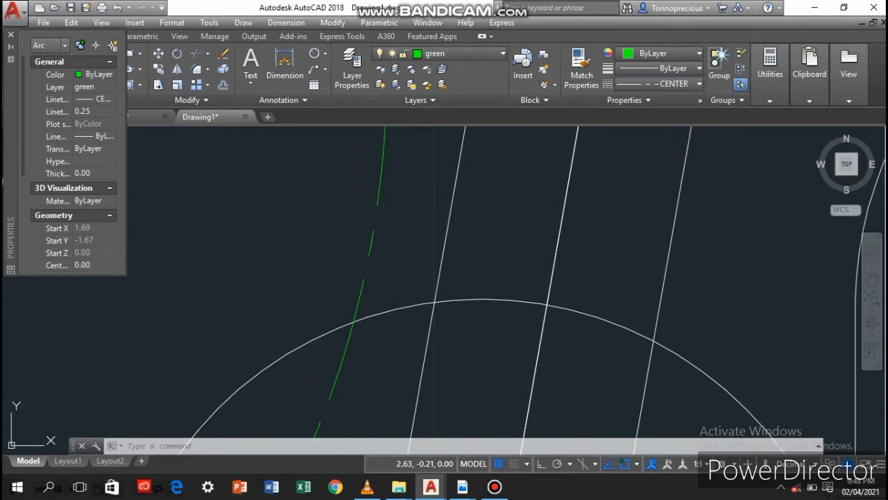
# Set the green arc's linetype to DASHEDX2 with a linetype scale of 0.1, and deselect it
pyautogui.scroll(-4, 352, 220)
pyautogui.click(628, 84)
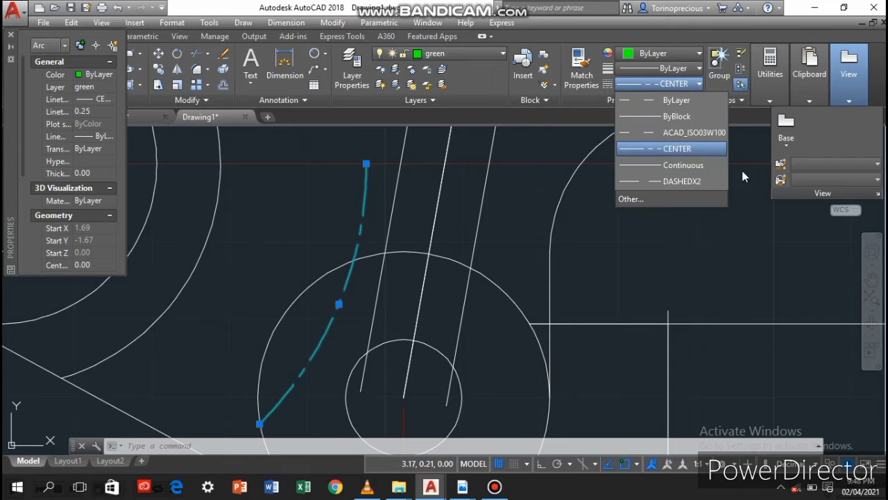
pyautogui.click(672, 180)
pyautogui.scroll(-4, 406, 199)
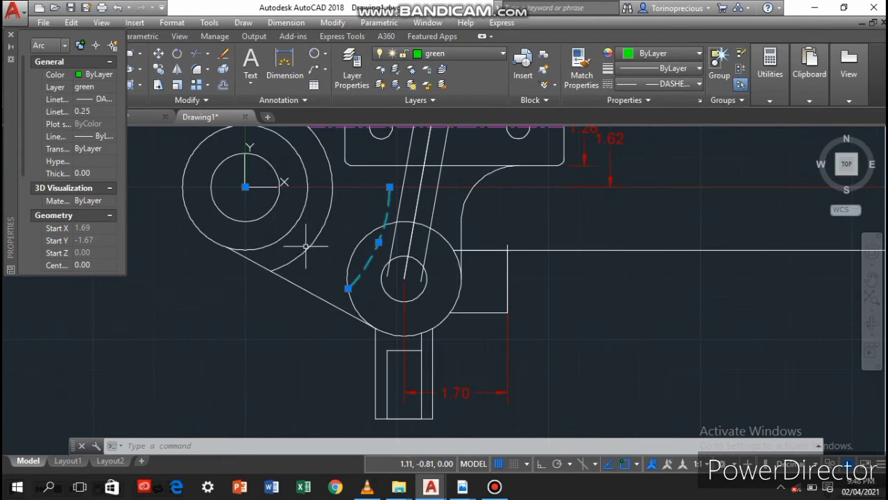
pyautogui.click(92, 111)
pyautogui.write('0.1')
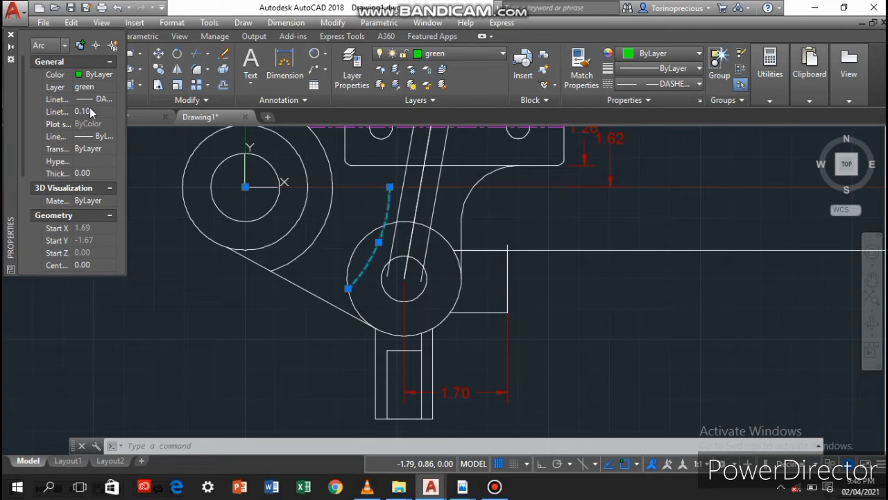
pyautogui.click(287, 327)
pyautogui.rightClick(270, 333)
pyautogui.press('Escape')
pyautogui.press('Escape')
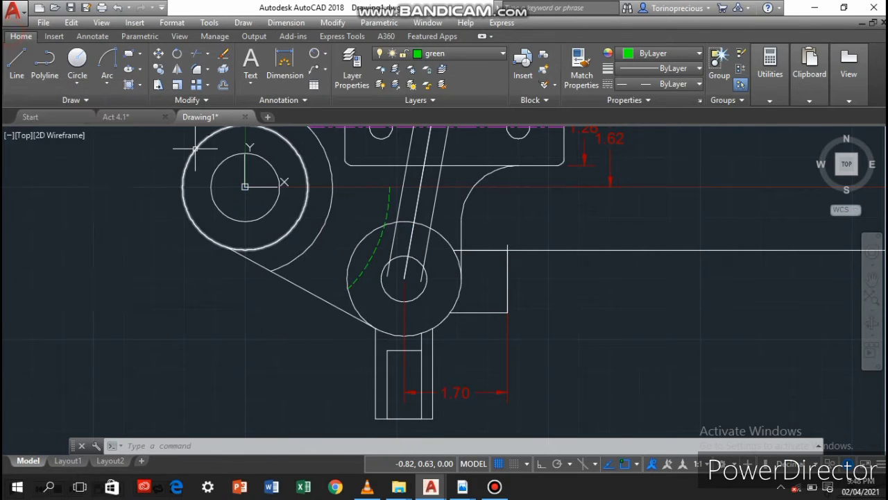
# Draw connected green lines: a short perpendicular near the leftmost slanted line's upper end, down along that line, and perpendicularly out to the dashed arc
pyautogui.scroll(2, 333, 254)
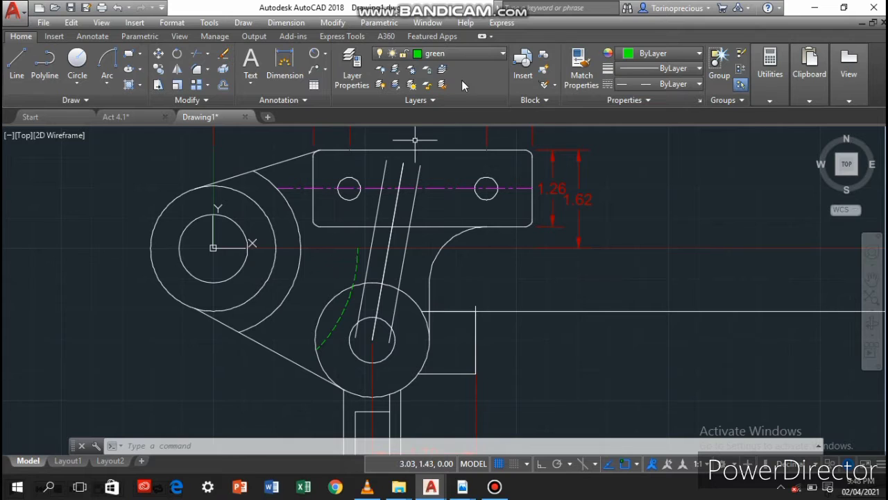
pyautogui.click(18, 67)
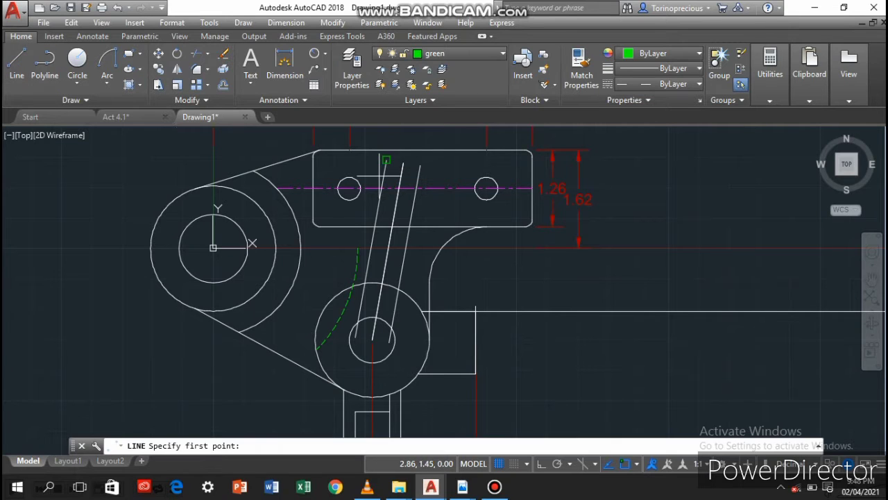
pyautogui.scroll(4, 379, 176)
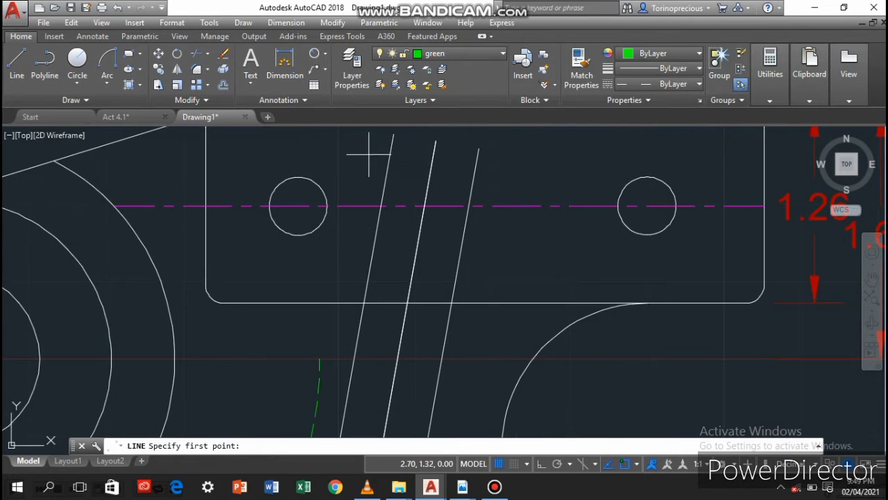
pyautogui.click(390, 154)
pyautogui.click(397, 222)
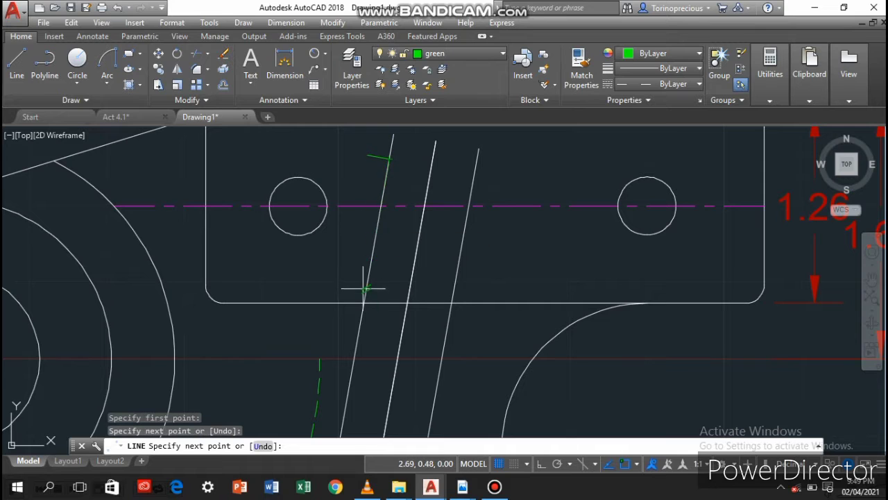
pyautogui.scroll(-4, 361, 299)
pyautogui.scroll(-2, 361, 298)
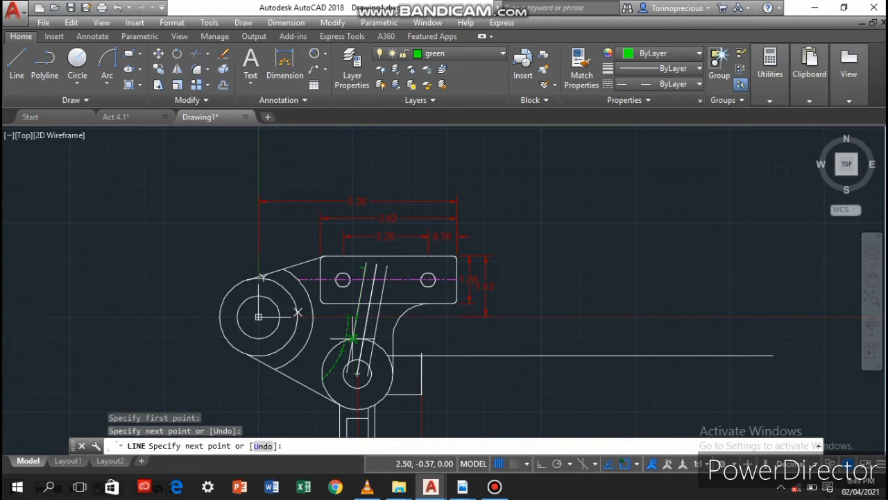
pyautogui.scroll(5, 353, 338)
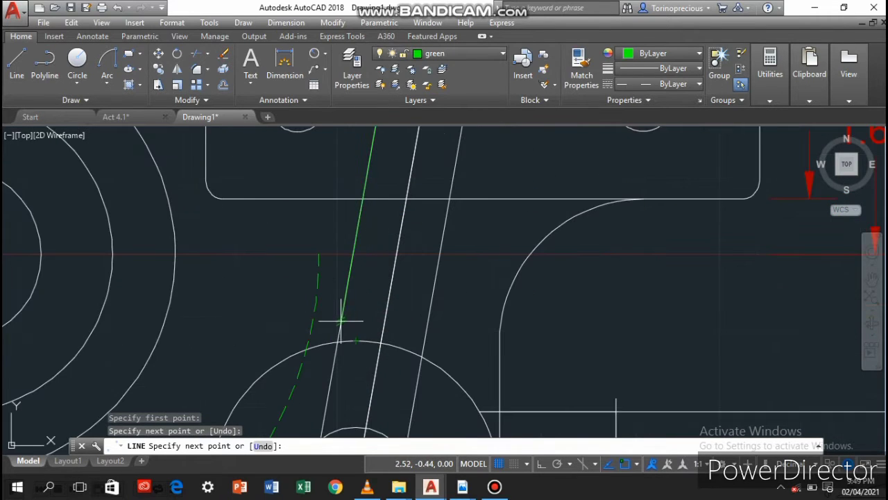
pyautogui.click(341, 316)
pyautogui.click(315, 313)
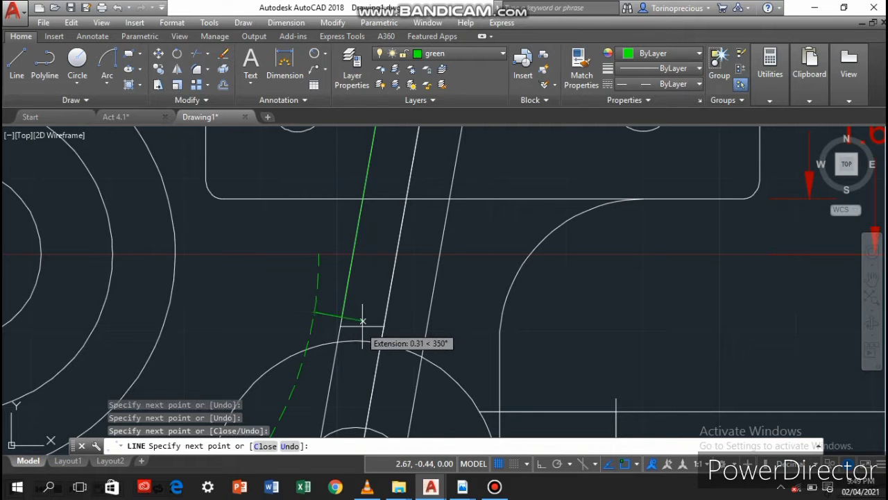
pyautogui.press('Return')
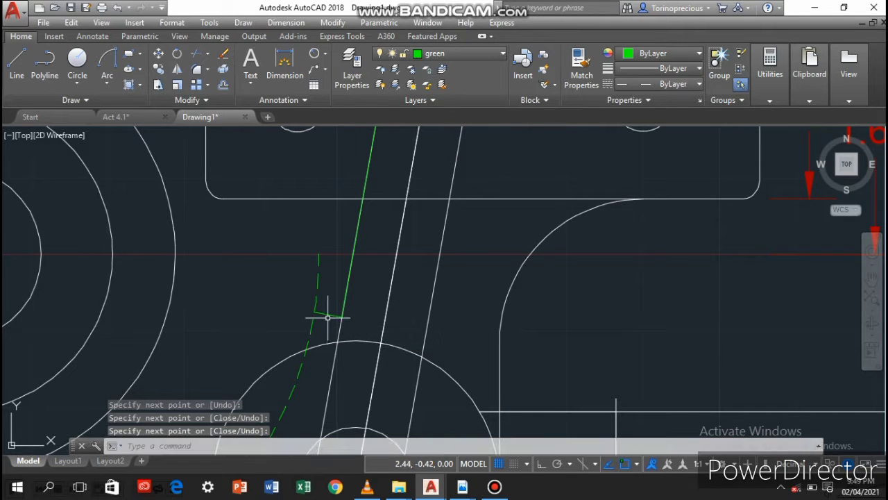
# Fillet the lower and upper corners where the green slanted line meets its two short perpendicular lines
pyautogui.click(327, 315)
pyautogui.click(197, 70)
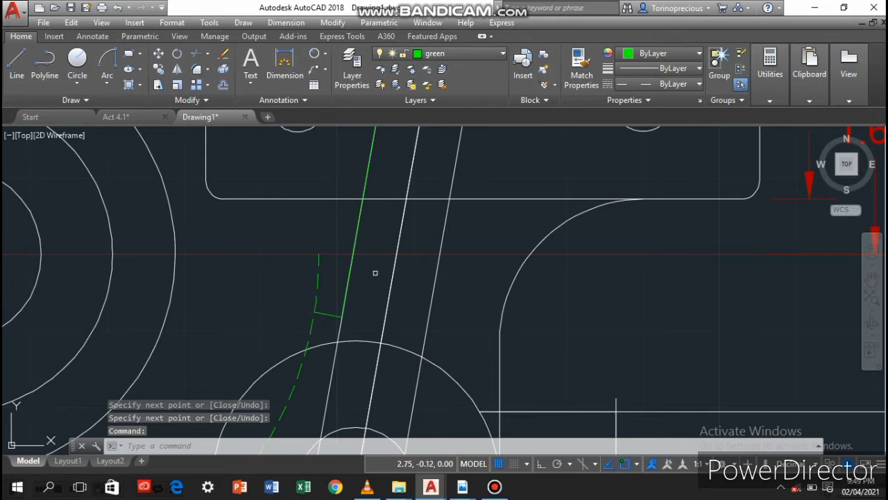
pyautogui.click(343, 306)
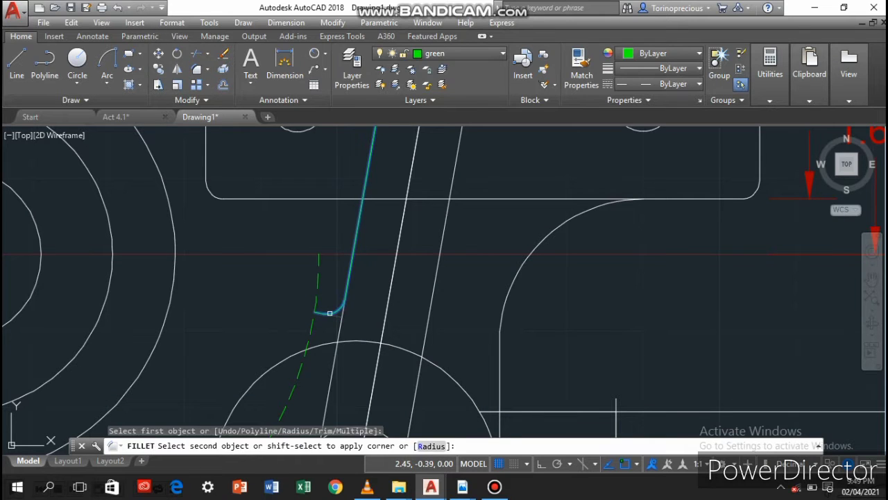
pyautogui.click(330, 313)
pyautogui.scroll(-3, 417, 227)
pyautogui.click(197, 70)
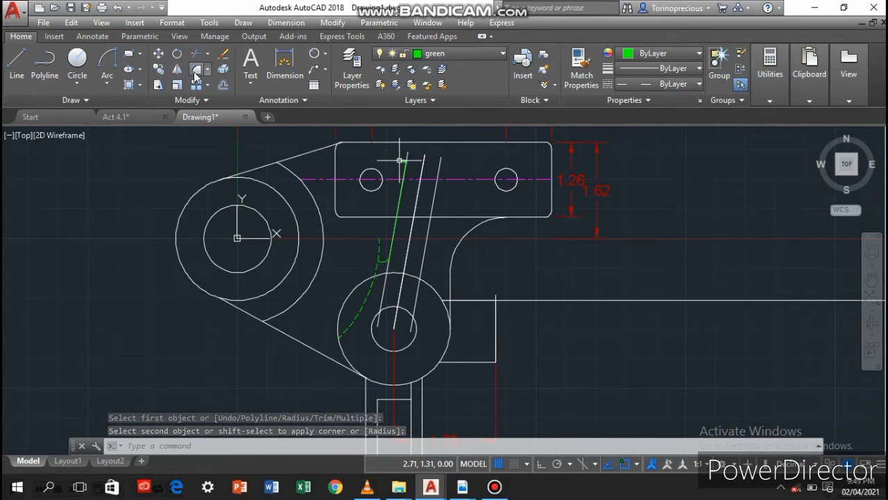
pyautogui.click(403, 160)
pyautogui.click(404, 168)
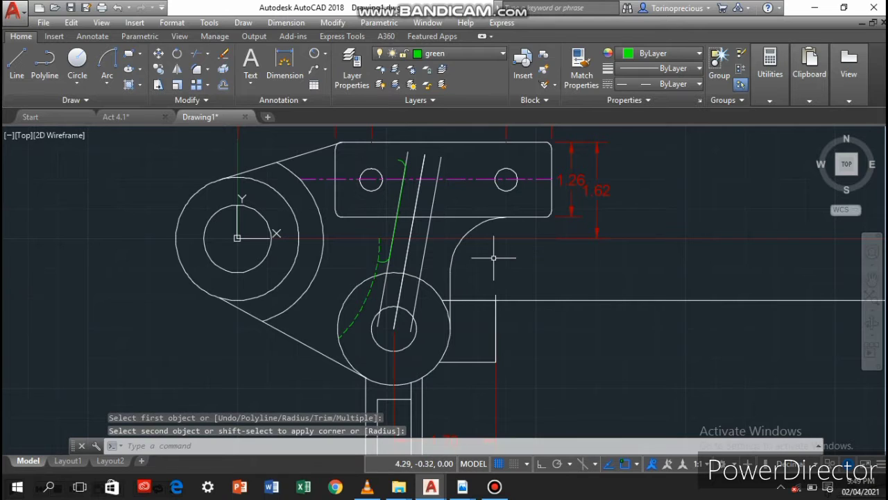
# Mirror the green slanted line with its two fillet arcs about the central slanted line, keeping the source objects
pyautogui.scroll(4, 493, 258)
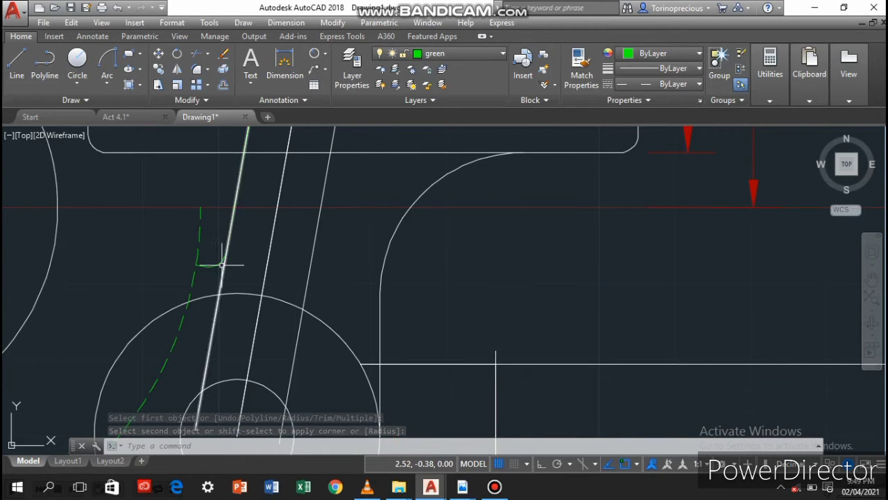
pyautogui.click(233, 221)
pyautogui.click(210, 263)
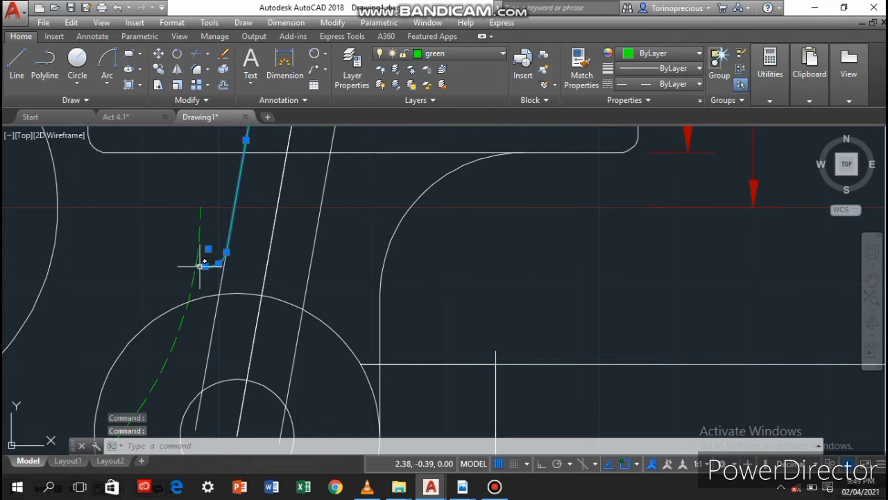
pyautogui.scroll(-4, 247, 145)
pyautogui.scroll(5, 251, 144)
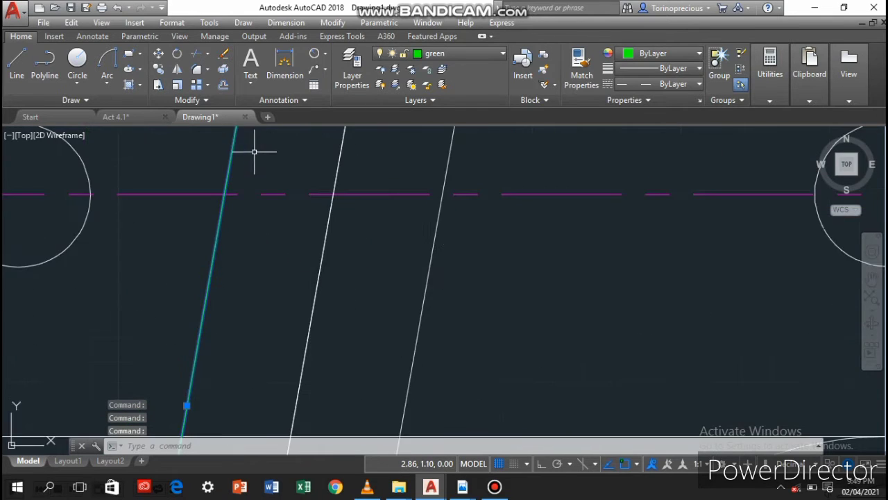
pyautogui.scroll(-3, 240, 138)
pyautogui.click(177, 68)
pyautogui.scroll(-3, 263, 236)
pyautogui.scroll(5, 287, 283)
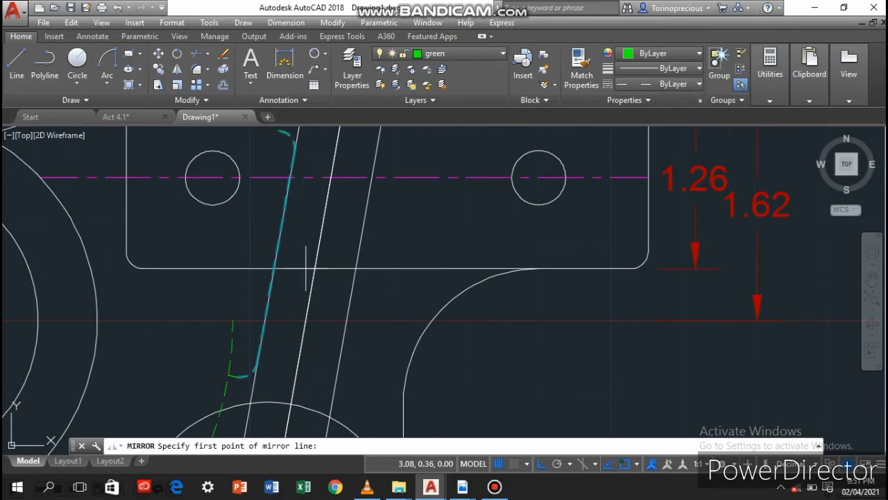
pyautogui.click(312, 269)
pyautogui.press('F8')
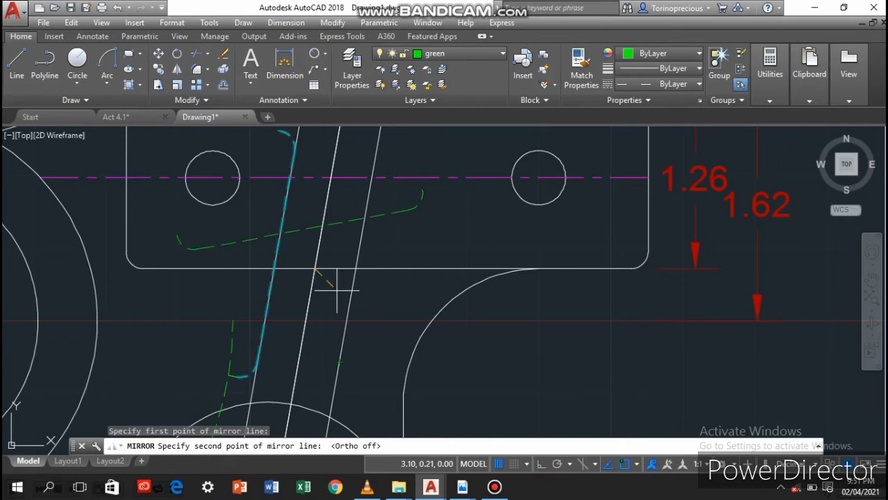
pyautogui.click(322, 256)
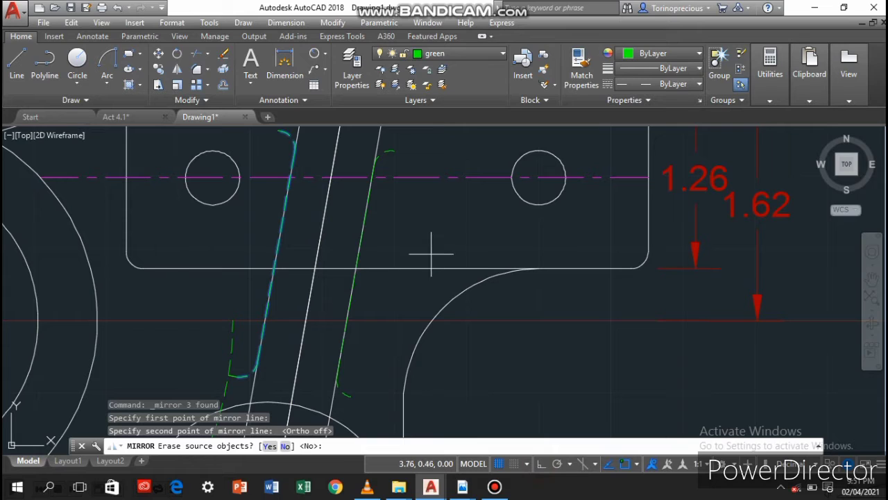
pyautogui.press('Return')
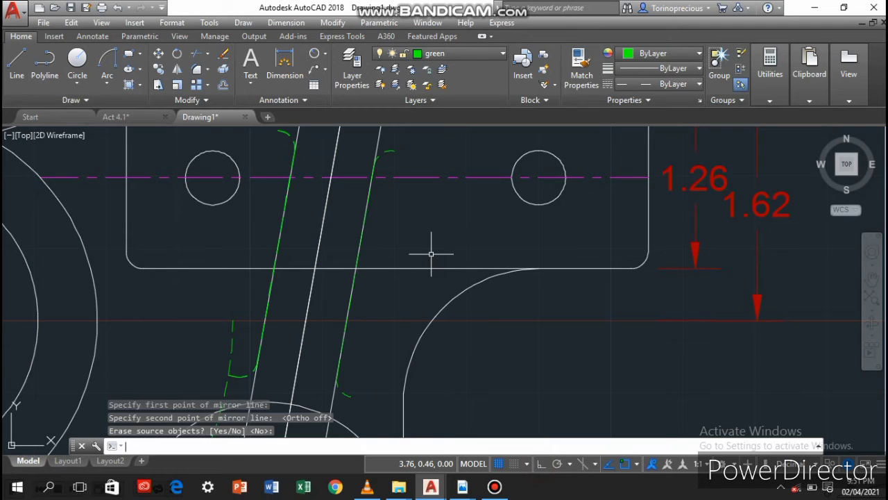
# Delete the two outer white slanted lines lying under the green rib outlines
pyautogui.click(376, 146)
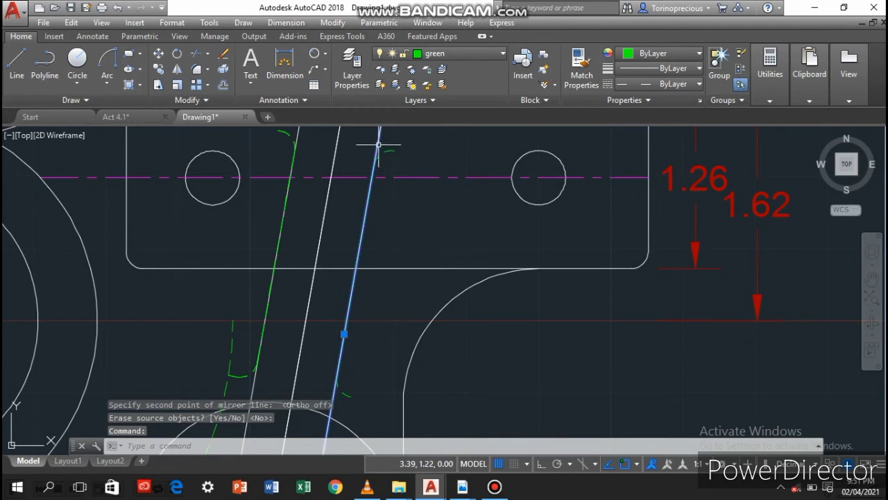
pyautogui.click(296, 132)
pyautogui.press('Delete')
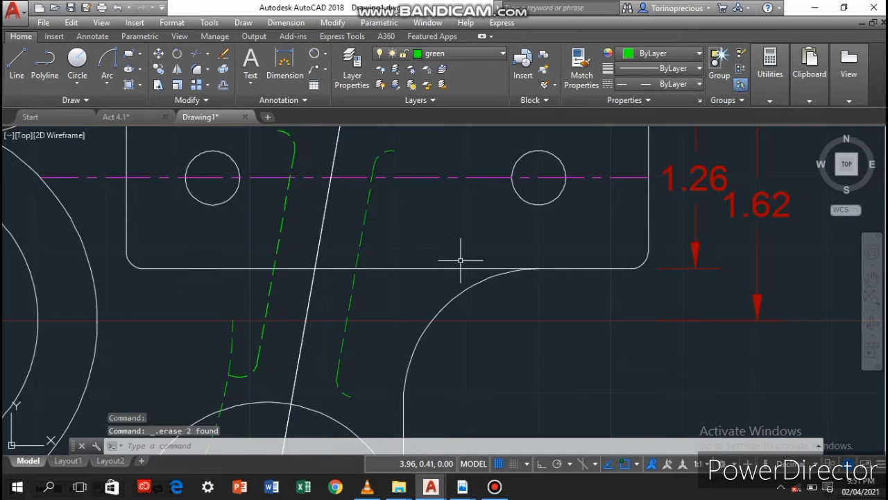
# Make red dimensions the current layer and add a diameter dimension to the inner circle at the origin
pyautogui.scroll(-3, 458, 256)
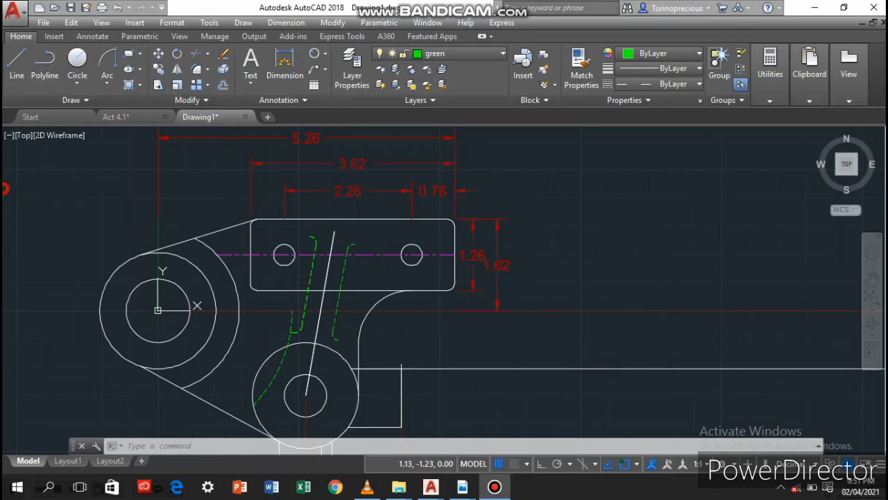
pyautogui.moveTo(124, 413); pyautogui.dragTo(360, 401, button='middle')
pyautogui.click(472, 54)
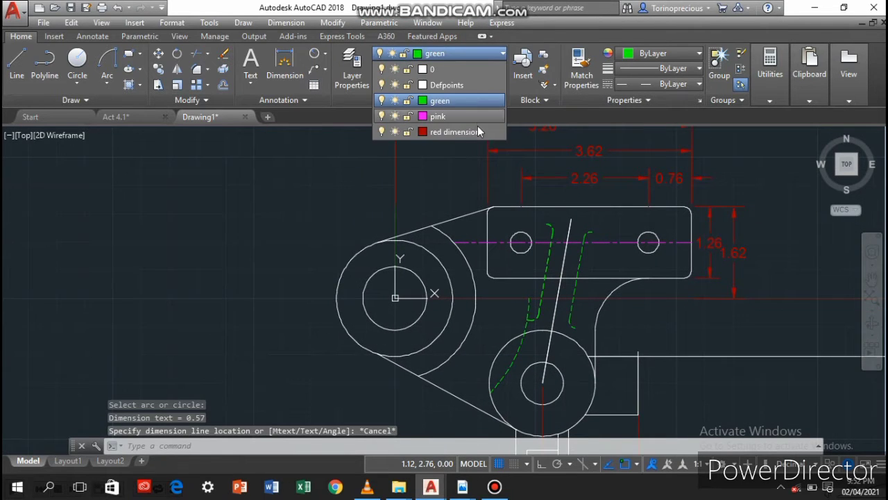
pyautogui.click(474, 133)
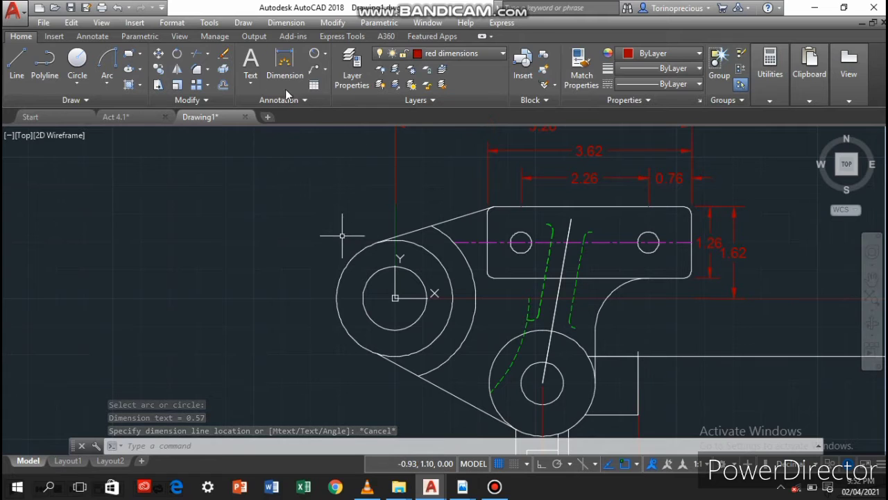
pyautogui.rightClick(308, 224)
pyautogui.click(324, 55)
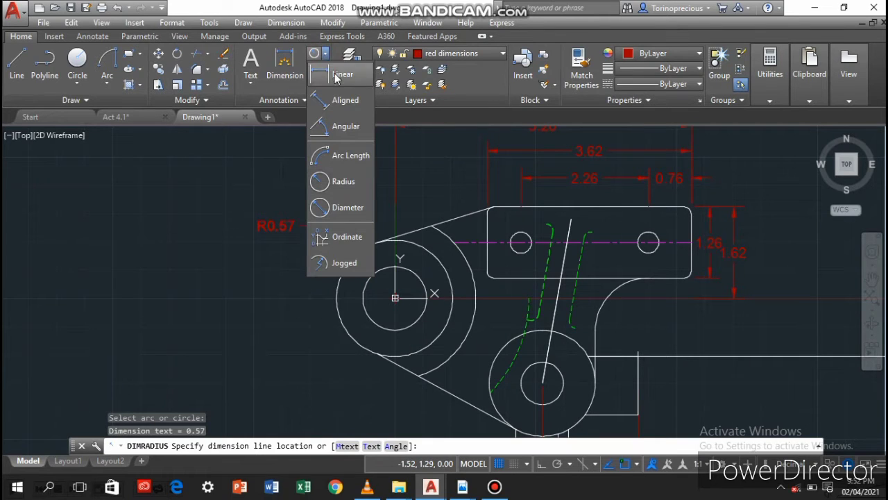
pyautogui.click(360, 207)
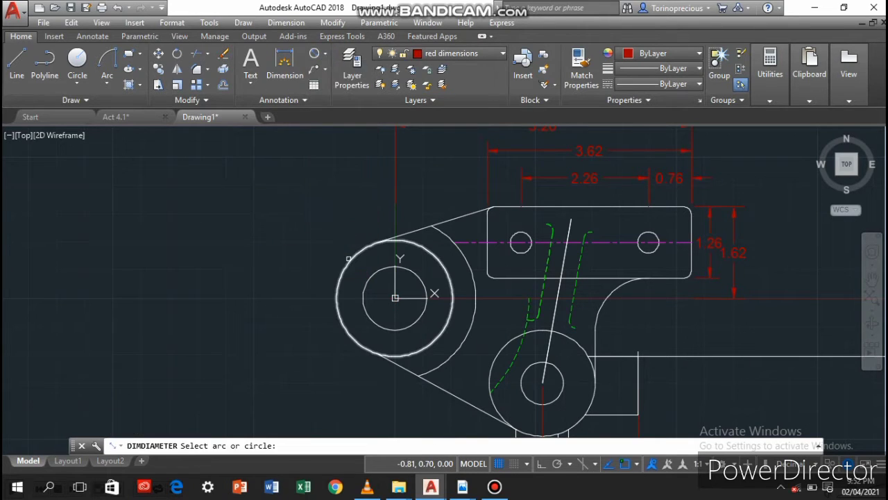
pyautogui.click(377, 271)
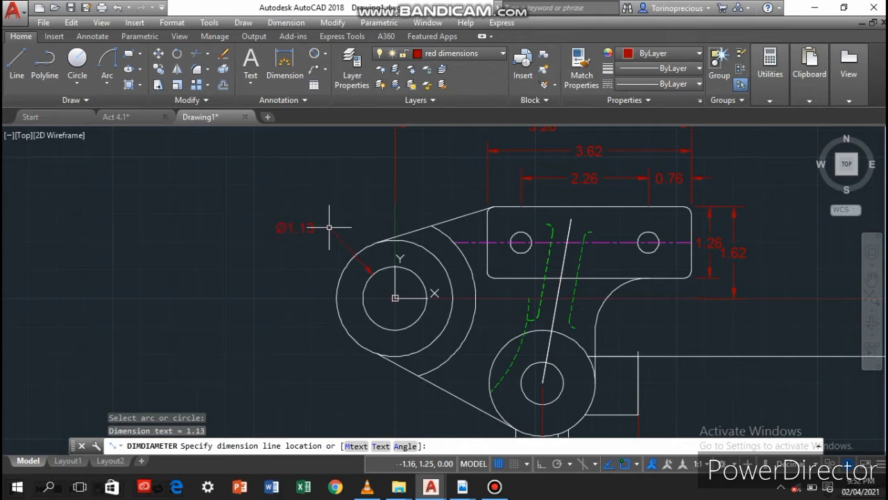
pyautogui.click(329, 227)
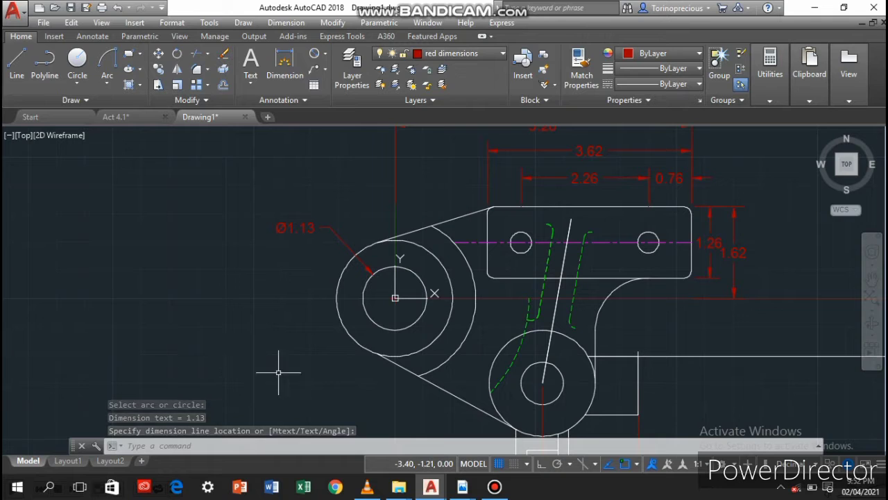
# Add a diameter dimension to the larger full circle around the origin, placed to its lower left
pyautogui.click(356, 341)
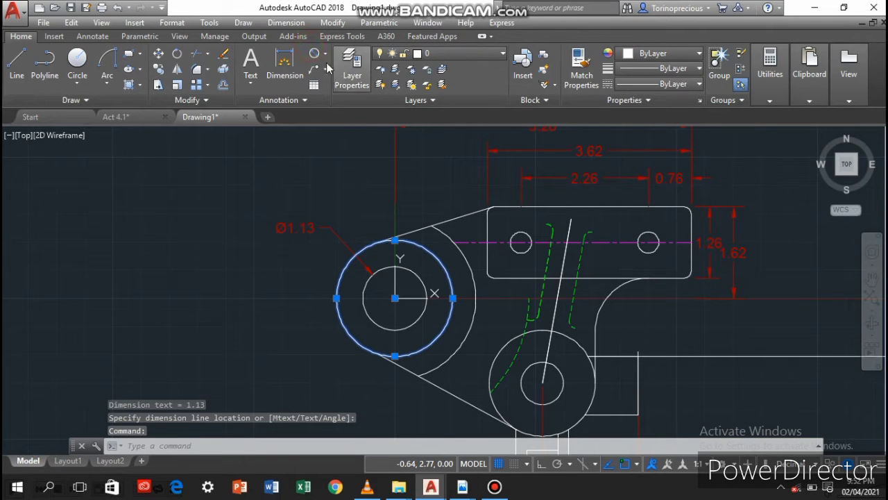
pyautogui.click(314, 53)
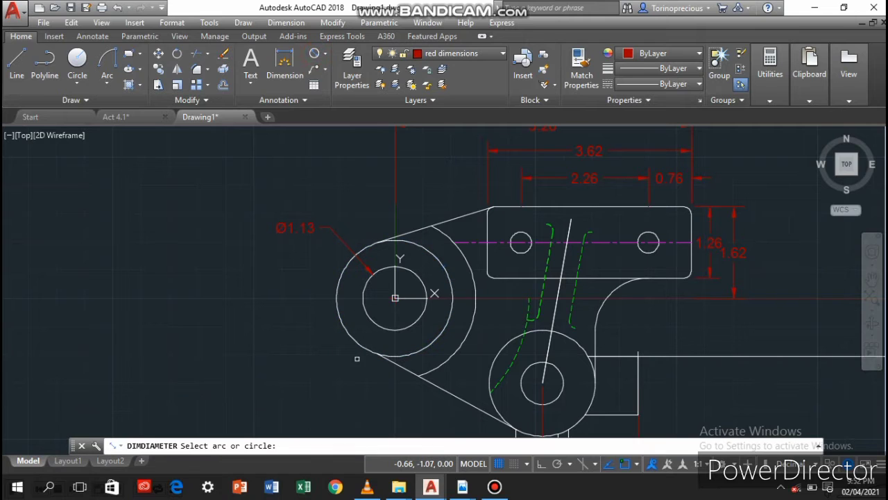
pyautogui.click(362, 344)
pyautogui.click(335, 363)
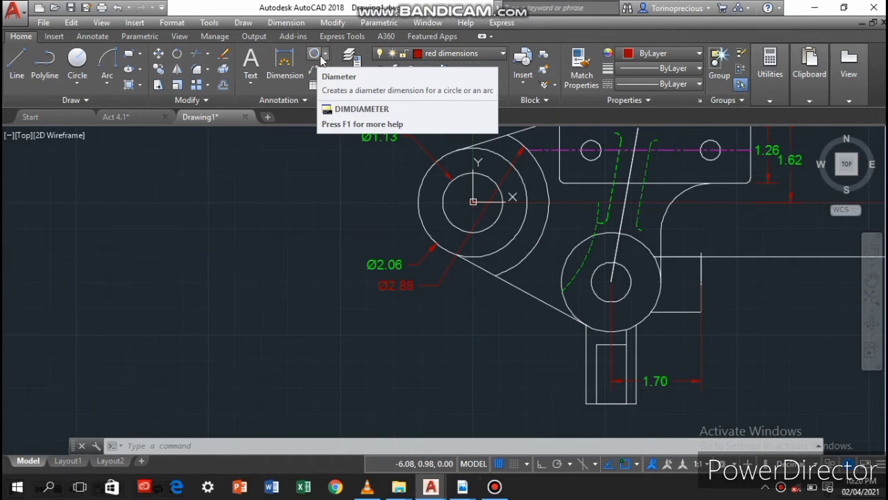
# Add a radius dimension to the green dashed arc, placed on its left side
pyautogui.click(320, 56)
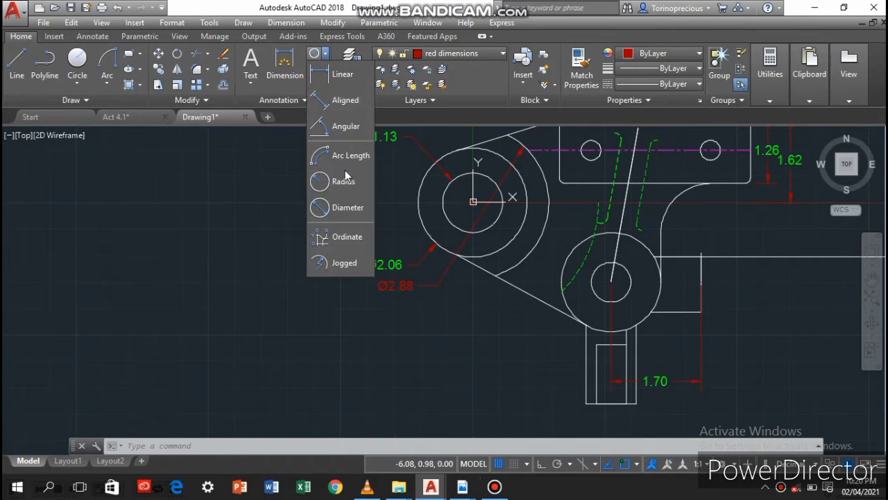
pyautogui.click(325, 180)
pyautogui.click(595, 231)
pyautogui.click(552, 205)
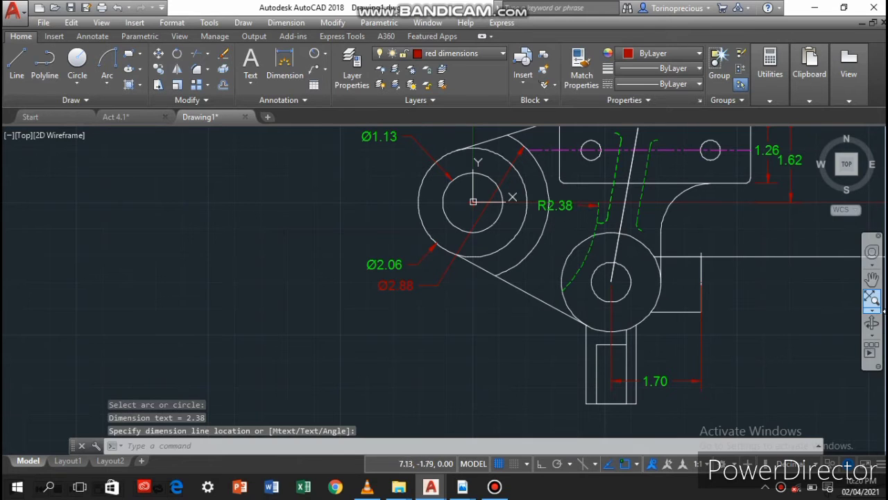
# Add a radius dimension to the white arc joining the plate's lower edge to the lower large circle
pyautogui.click(664, 211)
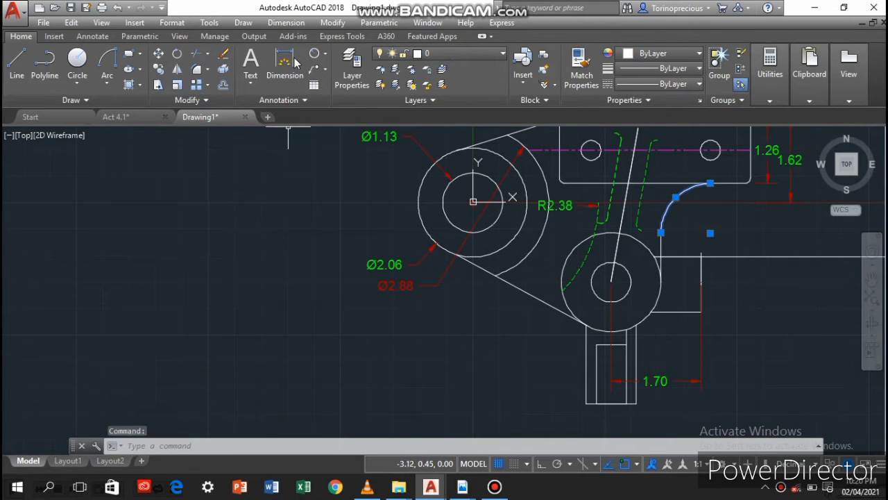
pyautogui.click(315, 54)
pyautogui.click(678, 196)
pyautogui.click(719, 216)
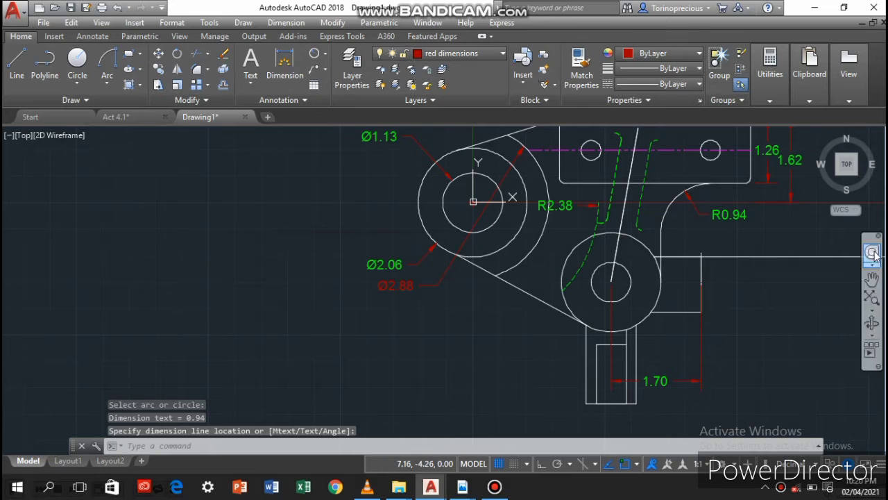
pyautogui.click(324, 69)
pyautogui.click(347, 71)
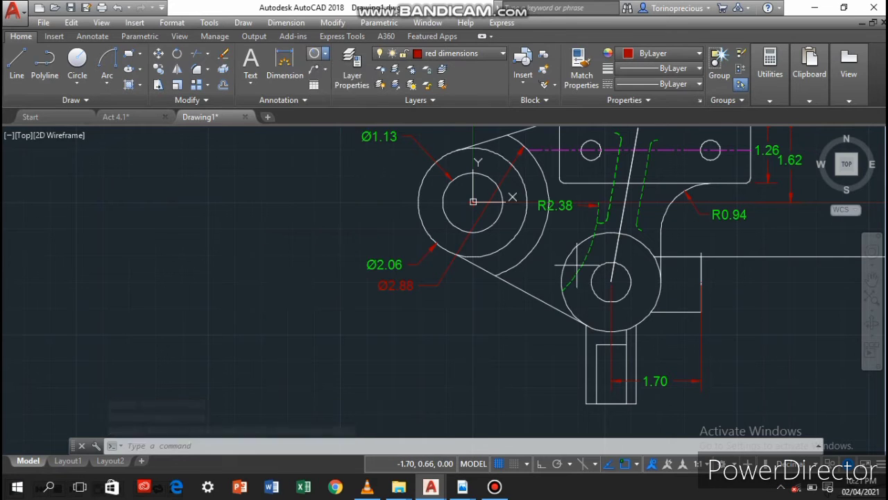
pyautogui.click(223, 53)
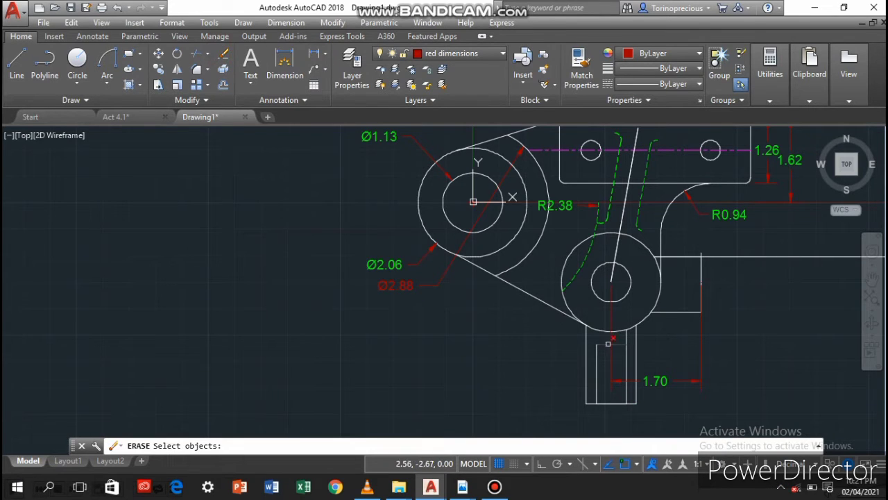
pyautogui.click(607, 342)
pyautogui.click(612, 403)
pyautogui.click(606, 401)
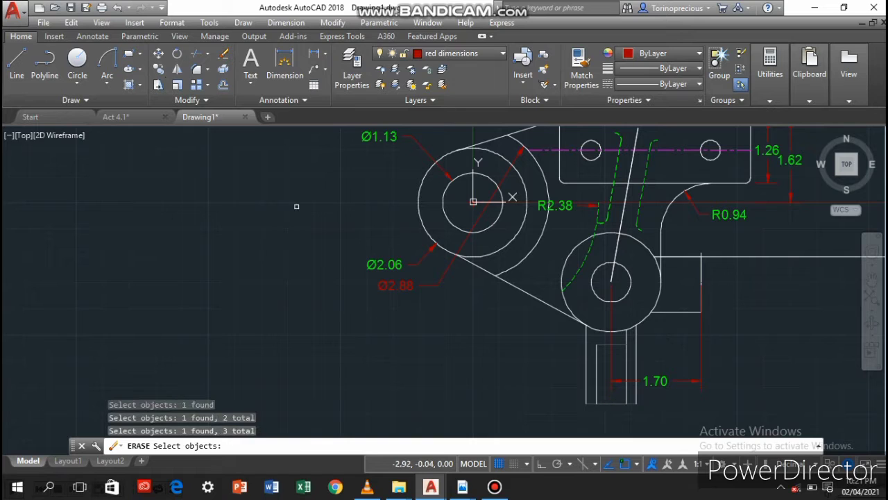
pyautogui.click(197, 54)
pyautogui.press('Return')
pyautogui.click(615, 343)
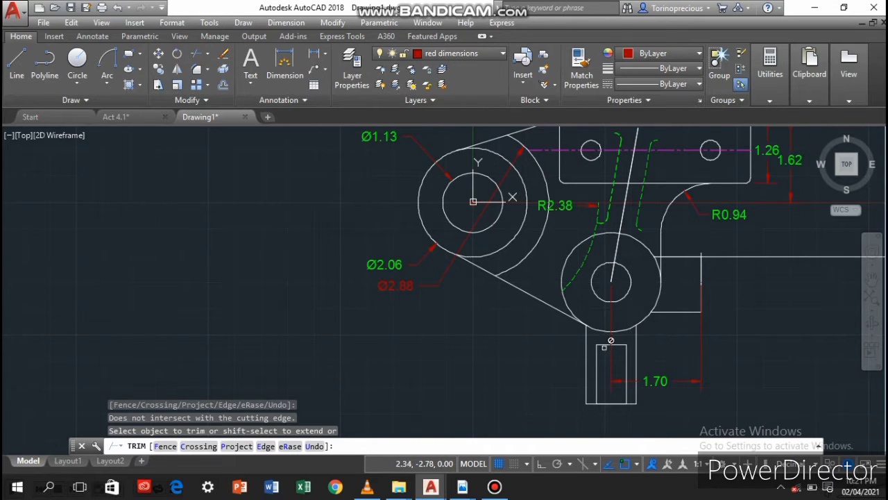
# Erase the stem slot's top line and the horizontal lines closing the slot and stem at the bottom
pyautogui.click(223, 53)
pyautogui.click(611, 344)
pyautogui.click(611, 403)
pyautogui.click(591, 402)
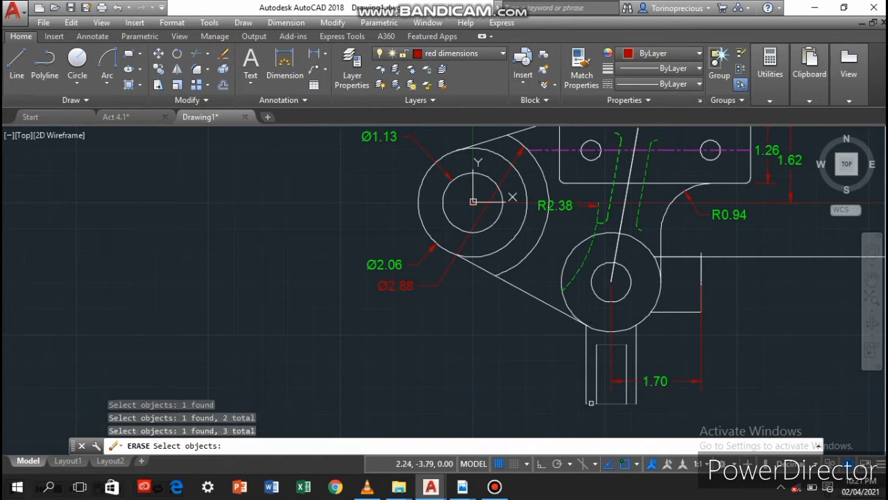
pyautogui.press('Return')
# Copy the stem slot's right vertical line from its upper end onto the stem's centre axis
pyautogui.click(158, 70)
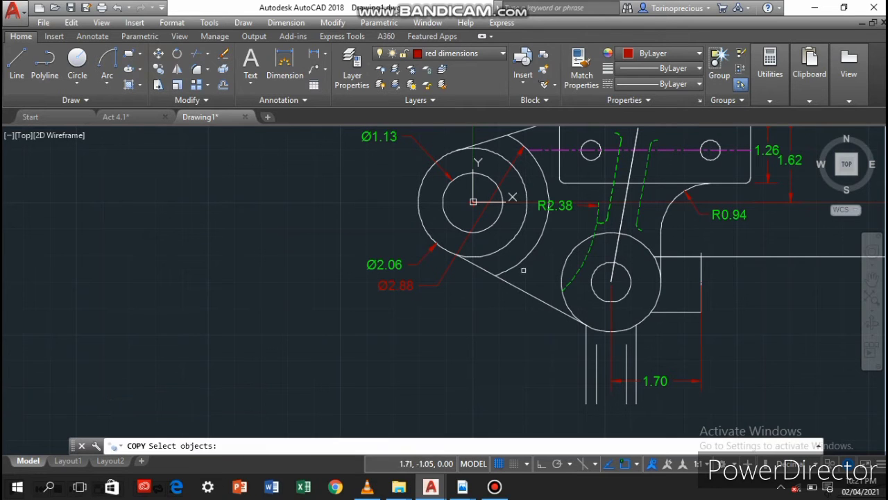
pyautogui.click(624, 354)
pyautogui.press('Return')
pyautogui.click(626, 346)
pyautogui.click(612, 344)
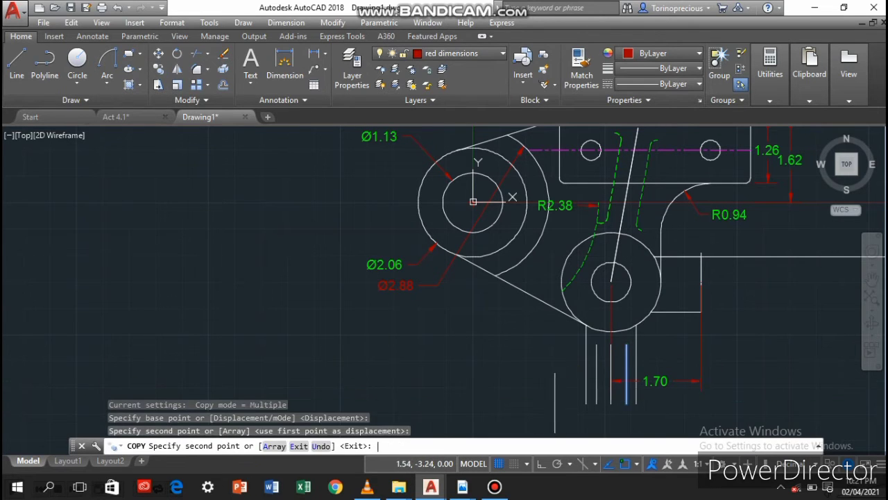
pyautogui.press('Return')
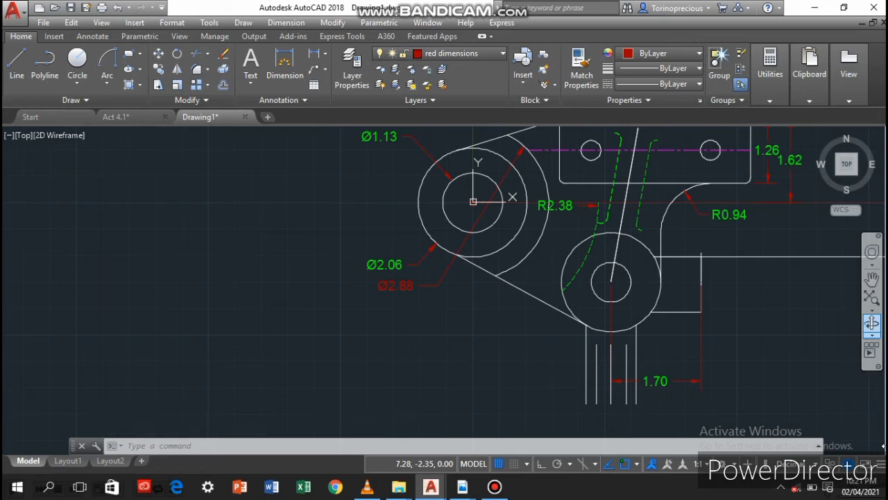
# Dimension the horizontal distance between the left and lower circle centres, placing it in line with the 1.70 dimension
pyautogui.click(284, 64)
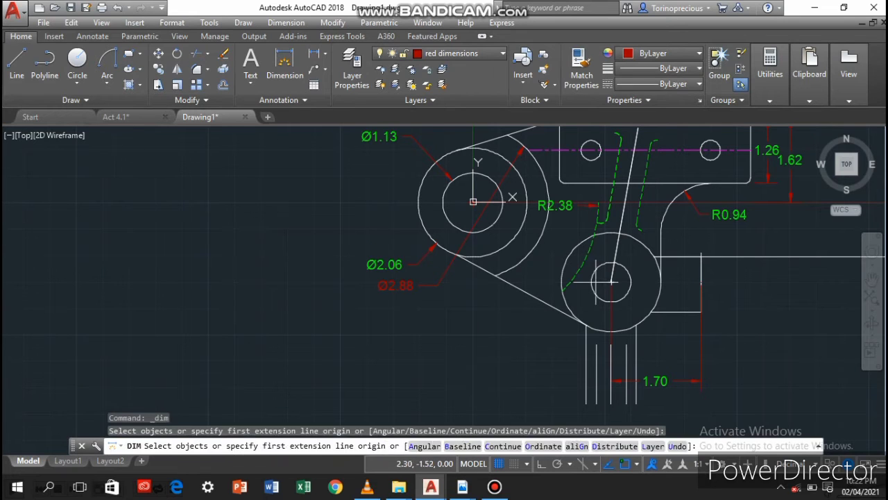
pyautogui.click(610, 281)
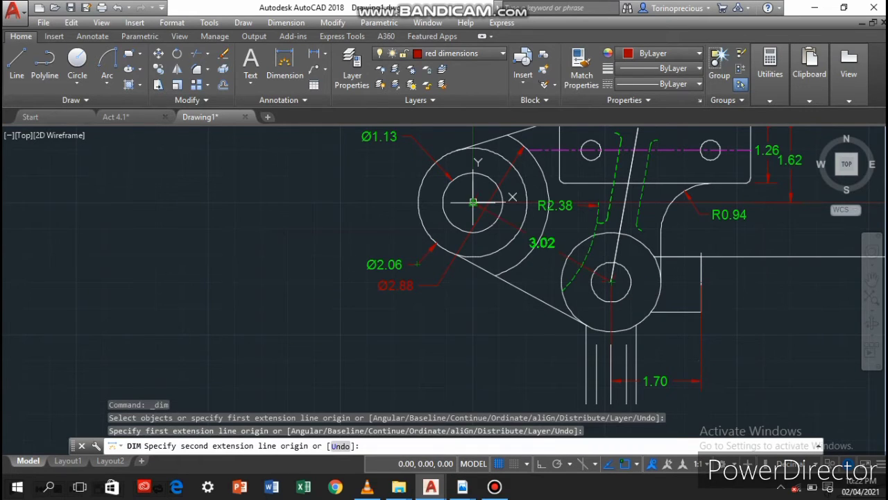
pyautogui.click(473, 202)
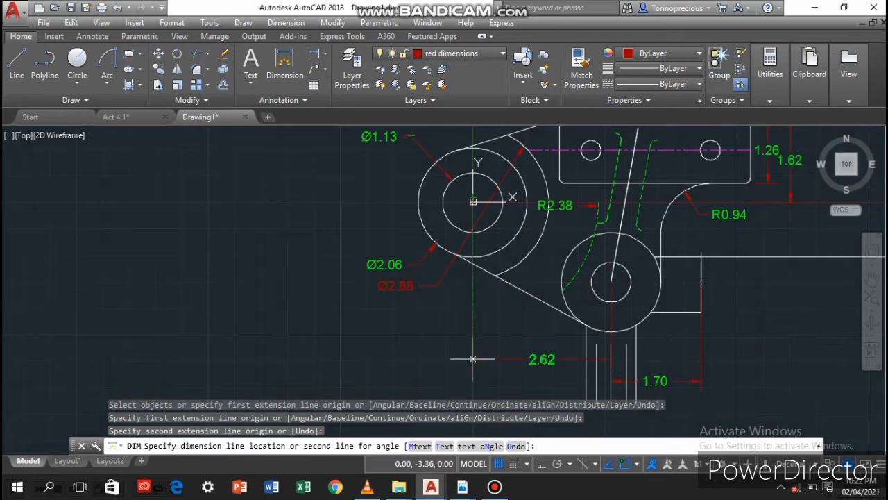
pyautogui.click(611, 381)
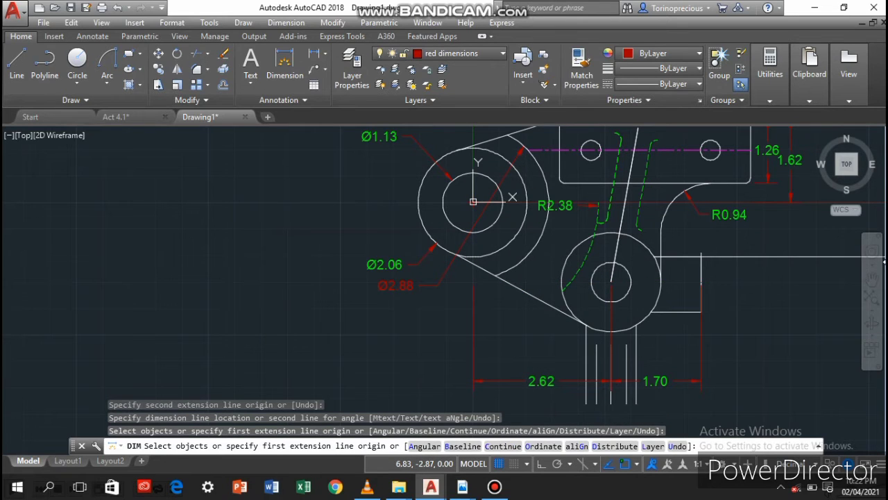
# Dimension the widths of the stem's slot and of the whole stem, stacking both dimensions below the stem
pyautogui.moveTo(575, 404)
pyautogui.mouseDown(button='middle')
pyautogui.moveTo(584, 303)
pyautogui.moveTo(549, 288)
pyautogui.mouseUp(button='middle')
pyautogui.scroll(2, 560, 308)
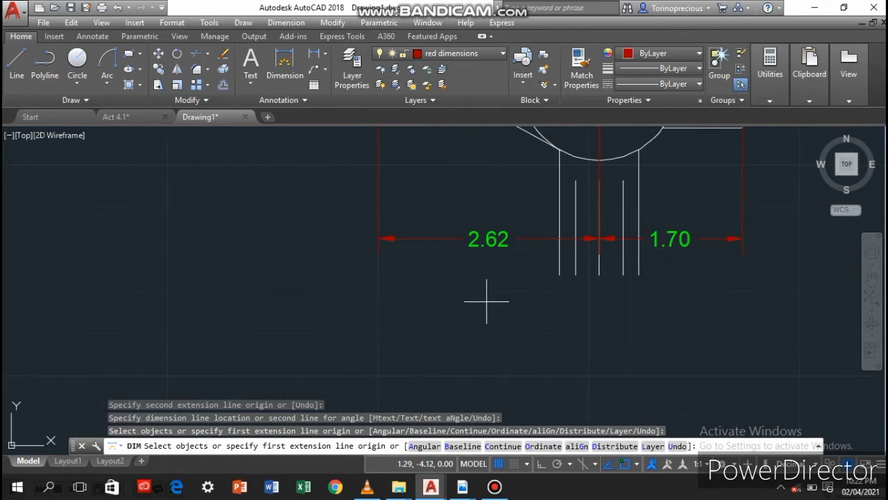
pyautogui.click(575, 275)
pyautogui.click(623, 275)
pyautogui.click(608, 310)
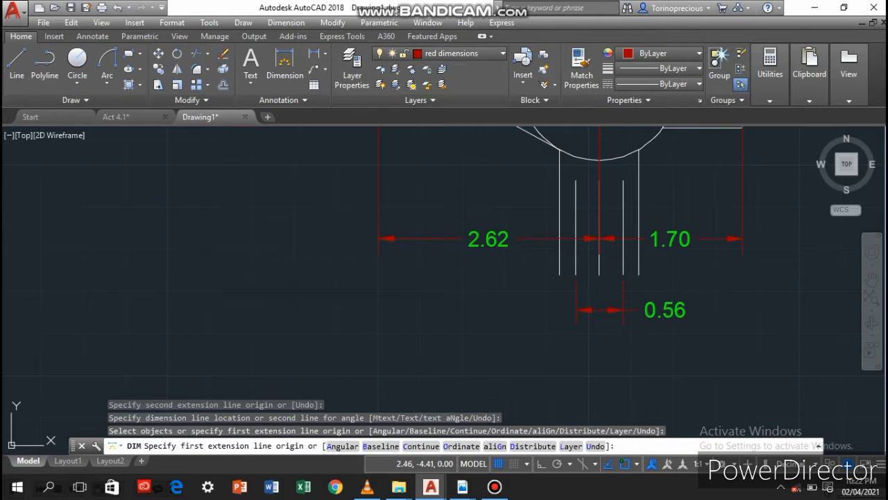
pyautogui.click(559, 275)
pyautogui.click(638, 275)
pyautogui.click(611, 358)
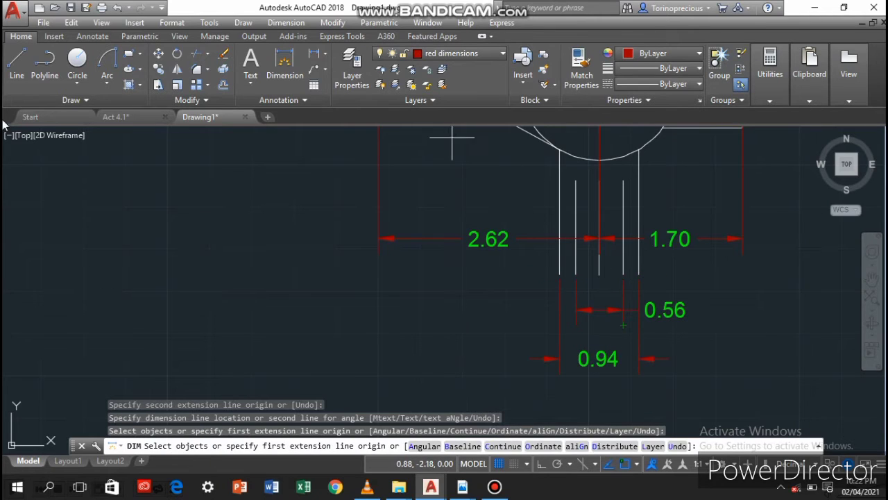
# Make the pink layer current and draw a horizontal line across the stem, extending past both of its sides
pyautogui.click(437, 54)
pyautogui.click(434, 118)
pyautogui.click(19, 64)
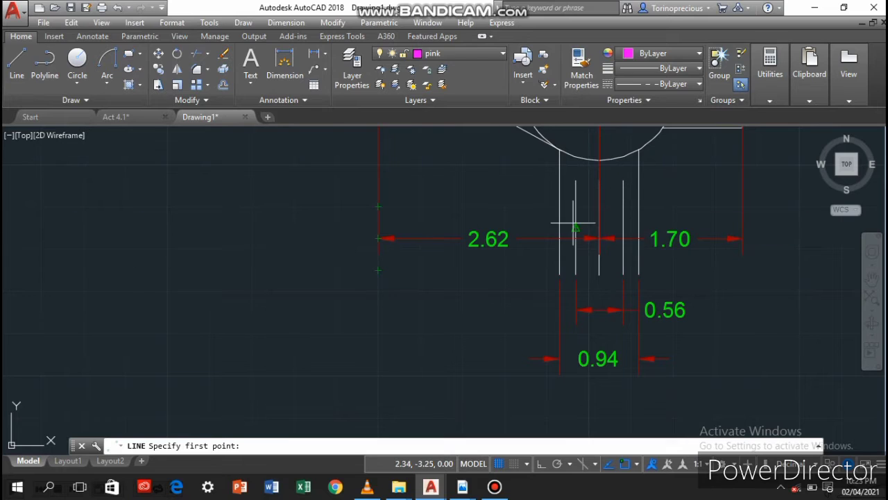
pyautogui.click(529, 227)
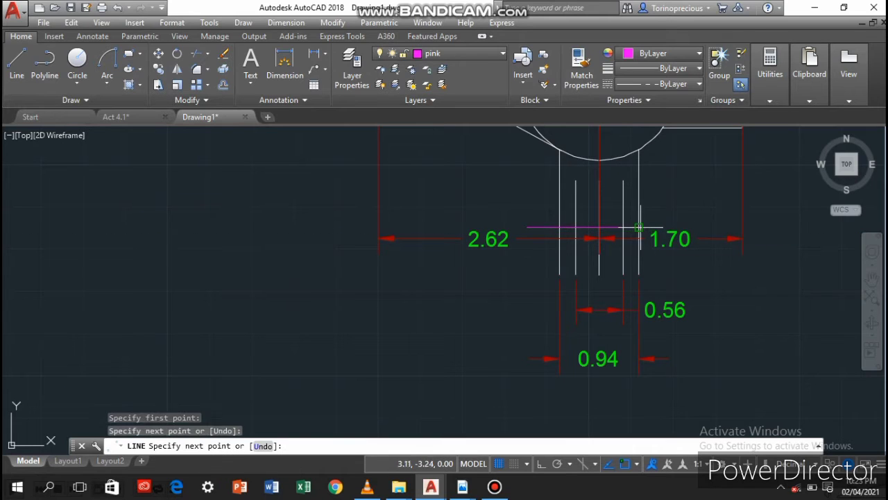
pyautogui.click(679, 224)
pyautogui.press('Return')
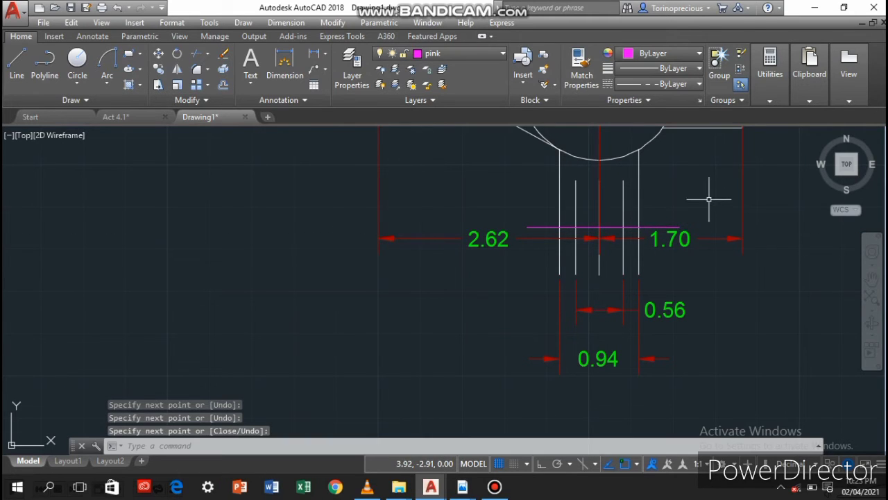
# Set the linetype scale of the pink line segments crossing the stem to 0.25
pyautogui.click(649, 226)
pyautogui.click(591, 231)
pyautogui.click(611, 225)
pyautogui.click(612, 227)
pyautogui.rightClick(611, 228)
pyautogui.click(702, 450)
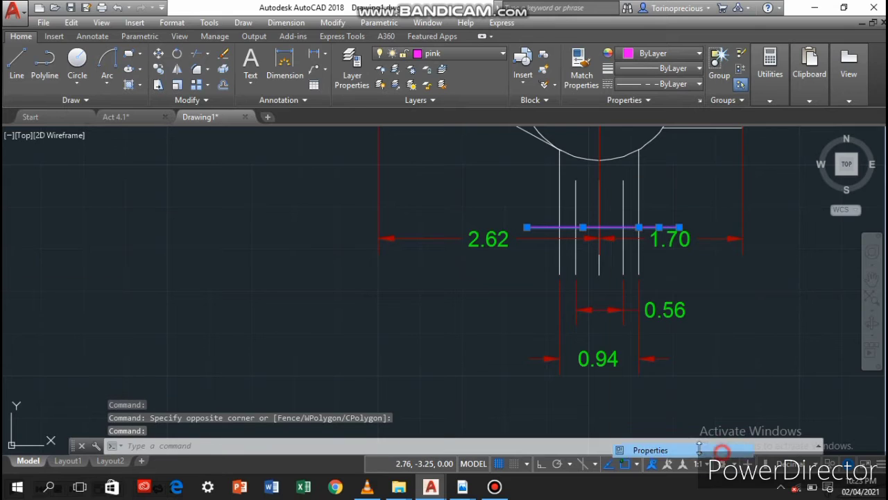
pyautogui.click(89, 113)
pyautogui.write('.25')
pyautogui.press('Return')
pyautogui.click(89, 112)
pyautogui.write('.25')
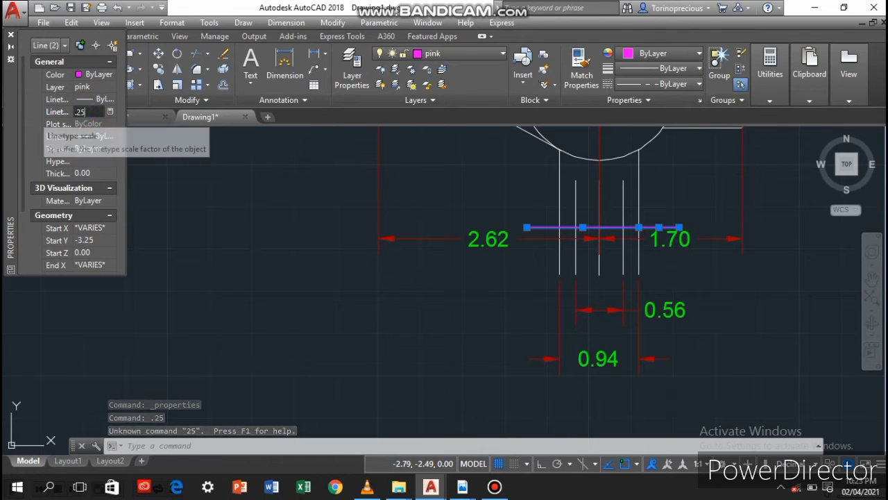
pyautogui.scroll(-3, 470, 208)
pyautogui.click(10, 34)
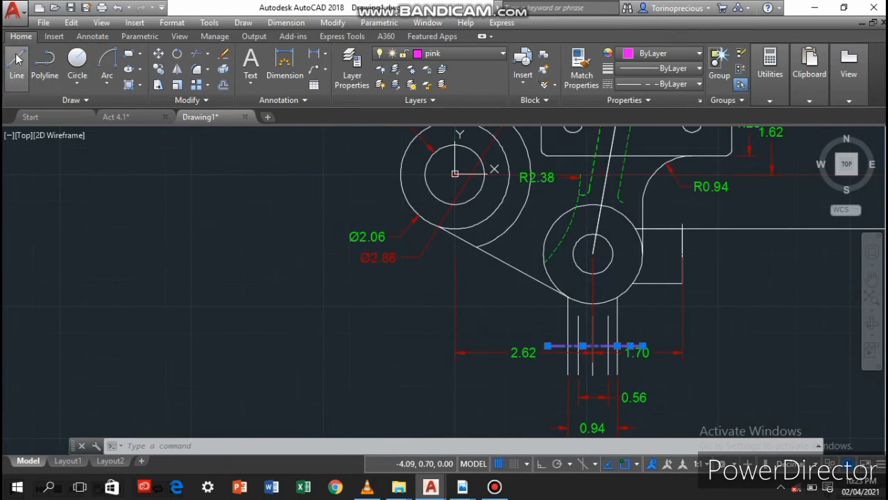
# Draw a horizontal pink polyline from the left large circle's left quadrant through its centre to beyond the plate's right side
pyautogui.click(45, 61)
pyautogui.click(454, 173)
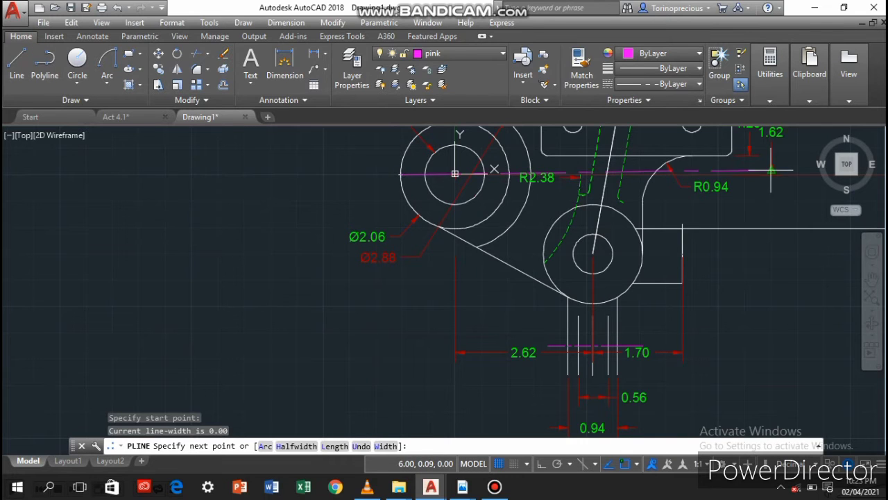
pyautogui.click(808, 172)
pyautogui.press('Return')
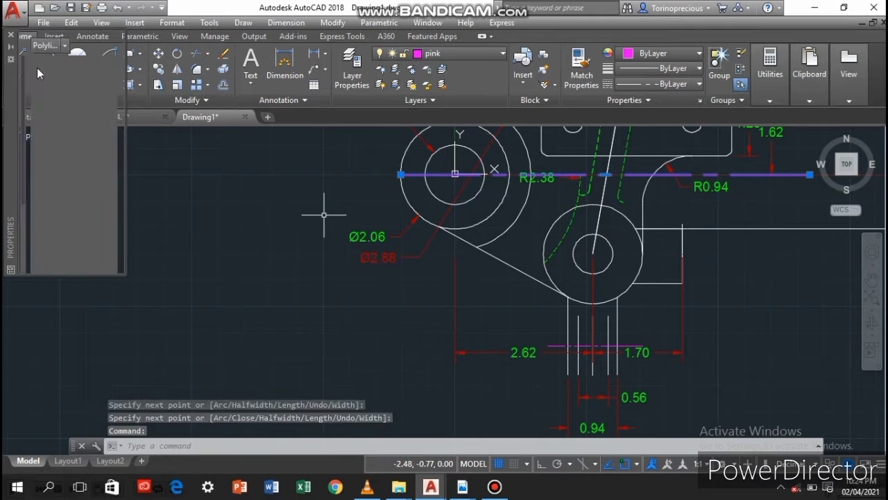
# Set the linetype scale of the long pink centre line through the left circles to 0.25 and deselect it
pyautogui.hotkey('ctrl', '1')
pyautogui.write('.25')
pyautogui.press('Return')
pyautogui.click(298, 164)
pyautogui.rightClick(298, 333)
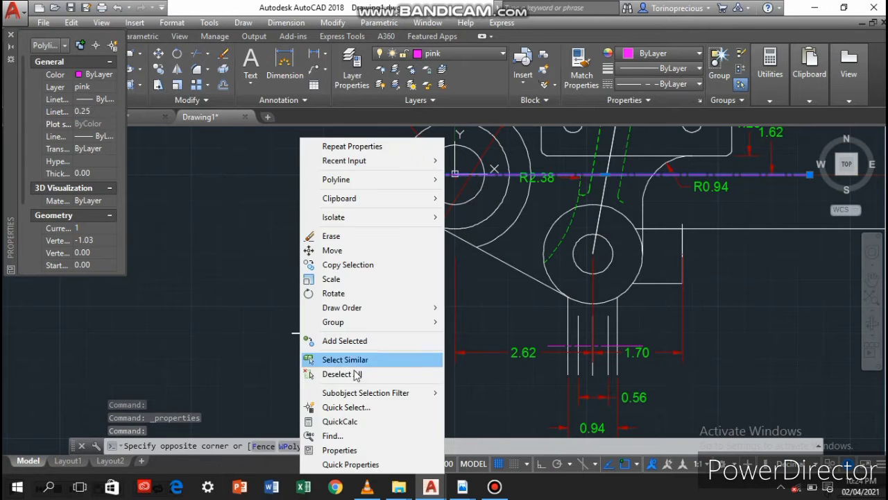
pyautogui.click(355, 374)
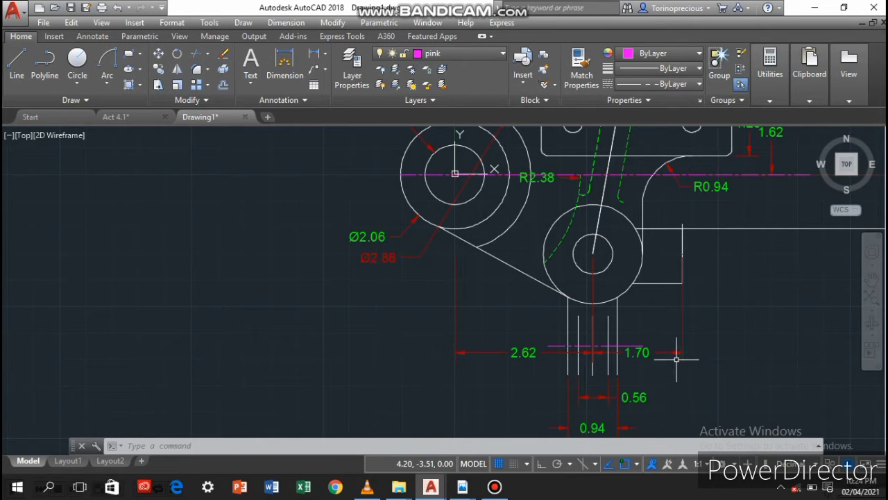
pyautogui.click(284, 66)
pyautogui.click(683, 284)
pyautogui.click(683, 228)
pyautogui.hotkey('ctrl', 'z')
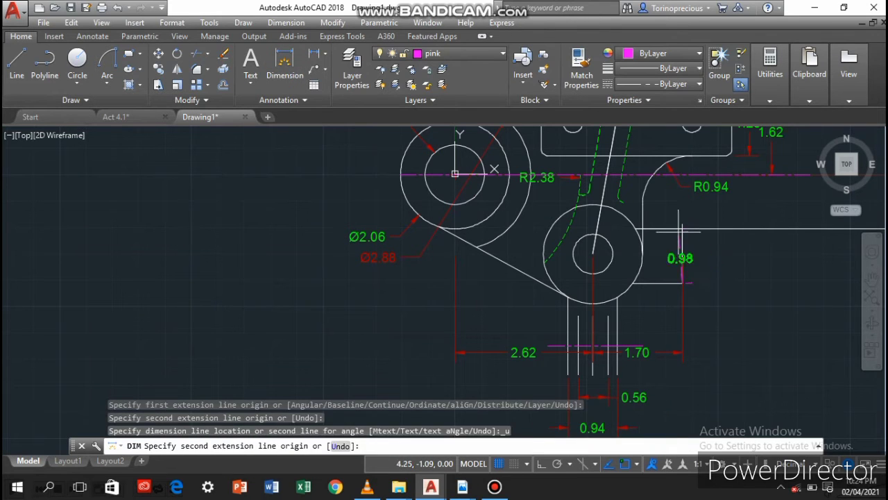
pyautogui.click(682, 229)
pyautogui.click(751, 278)
pyautogui.hotkey('ctrl', 'z')
# Make the red dimensions layer current and add a vertical dimension to the right edge of the block beside the lower circle
pyautogui.click(502, 53)
pyautogui.click(501, 180)
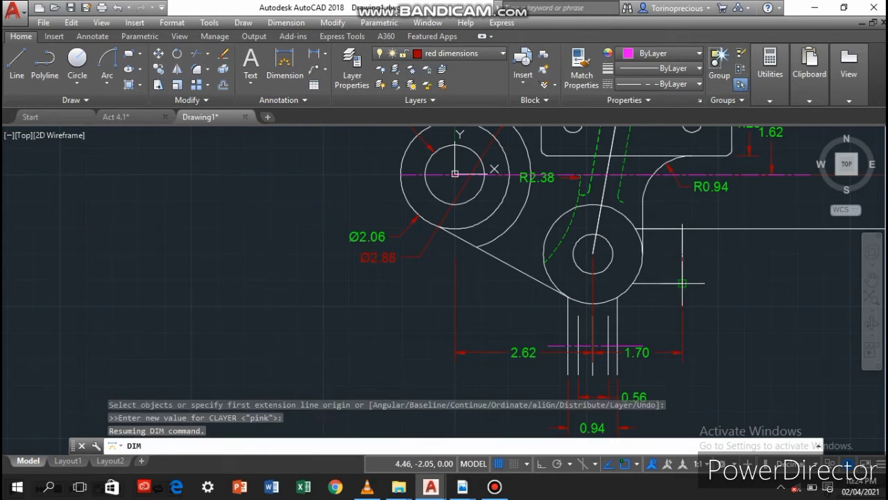
pyautogui.click(683, 283)
pyautogui.click(683, 228)
pyautogui.click(683, 224)
pyautogui.hotkey('ctrl', 'z')
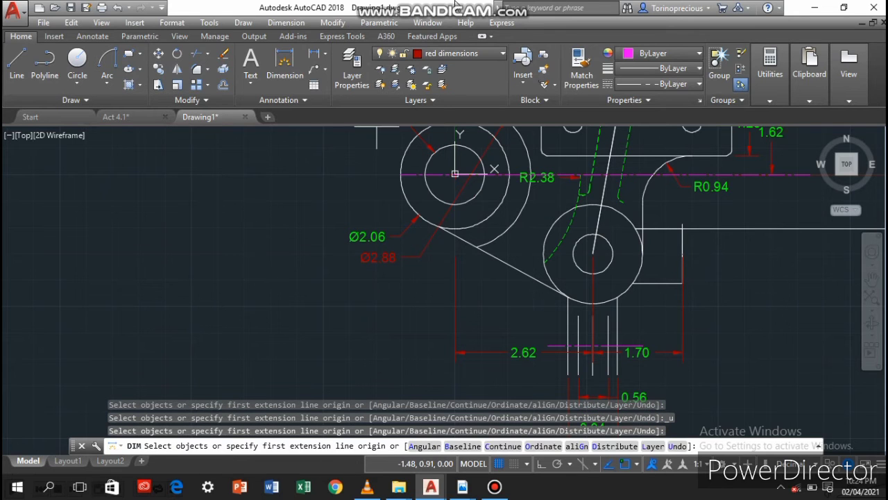
pyautogui.click(279, 64)
pyautogui.click(683, 224)
pyautogui.click(683, 283)
pyautogui.click(701, 294)
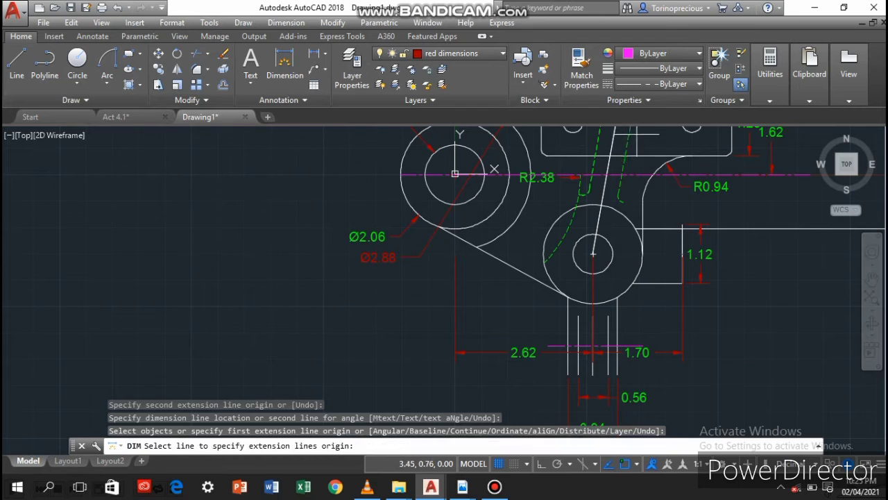
# Dimension the slanted rib's width between its two green dashed side lines, within the plate
pyautogui.scroll(2, 615, 155)
pyautogui.moveTo(601, 188); pyautogui.dragTo(544, 368, button='middle')
pyautogui.click(579, 313)
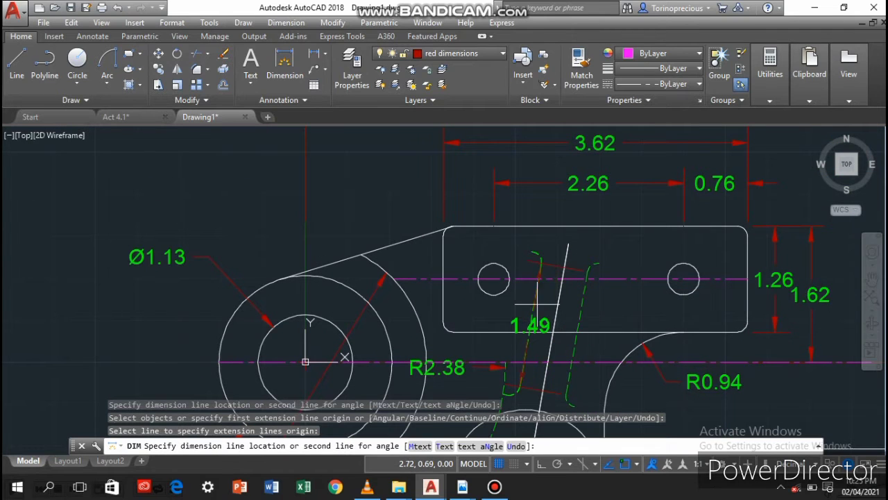
pyautogui.hotkey('ctrl', 'z')
pyautogui.click(534, 303)
pyautogui.click(579, 312)
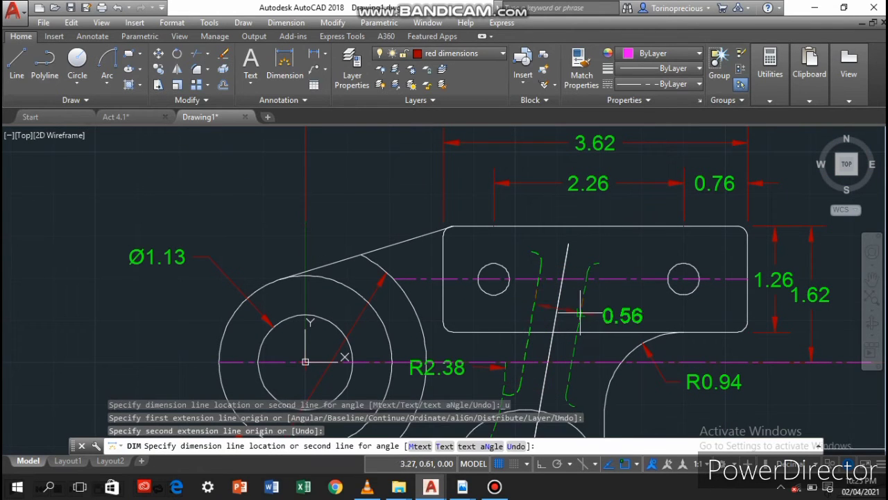
pyautogui.click(601, 300)
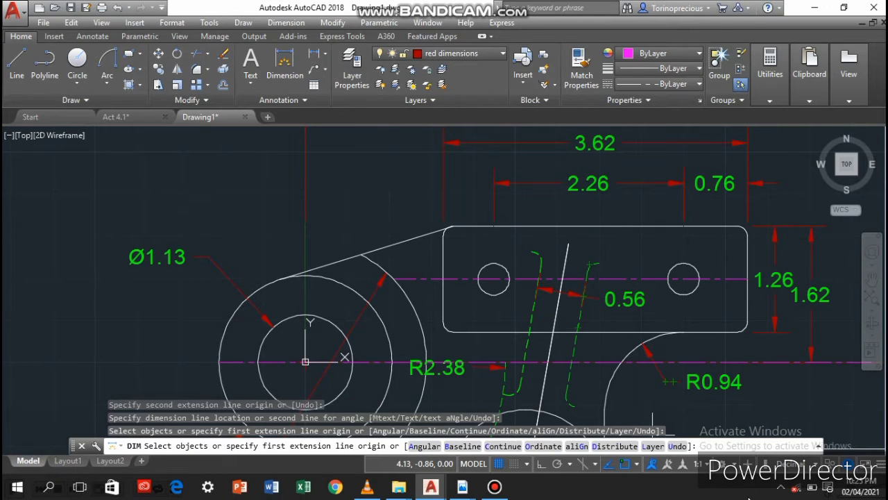
# Add an aligned length dimension along the slanted rib's right dashed side, from its lower end to its upper end
pyautogui.click(575, 397)
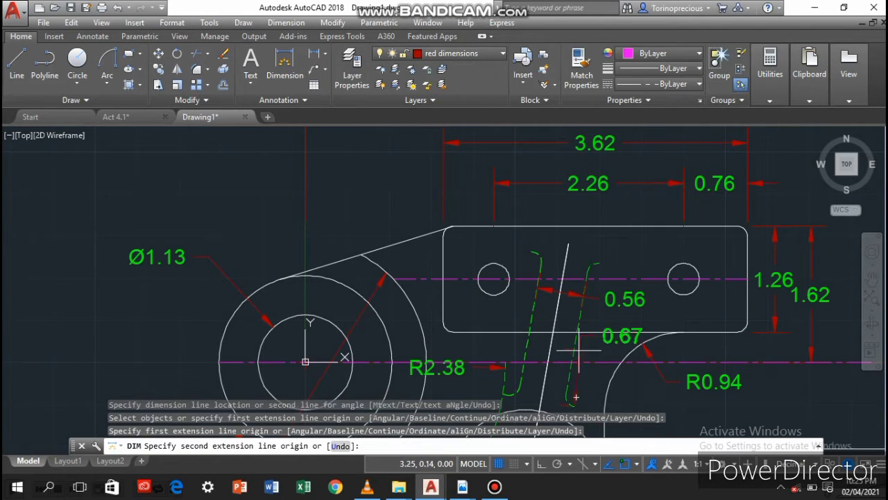
pyautogui.click(598, 263)
pyautogui.click(623, 279)
pyautogui.press('Escape')
pyautogui.moveTo(722, 372); pyautogui.dragTo(776, 331, button='middle')
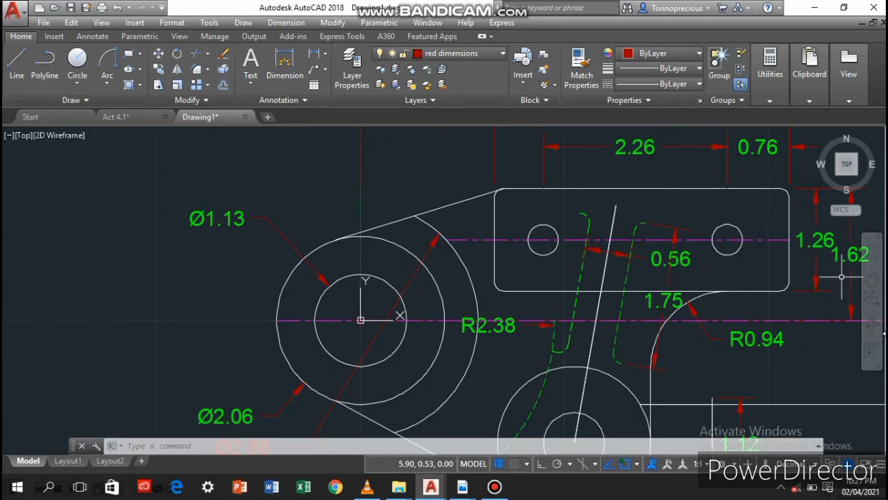
# Stretch the 5.26 dimension's left extension line straight down through the left circles to the 2.62 dimension's extension line, and deselect it
pyautogui.scroll(-3, 504, 299)
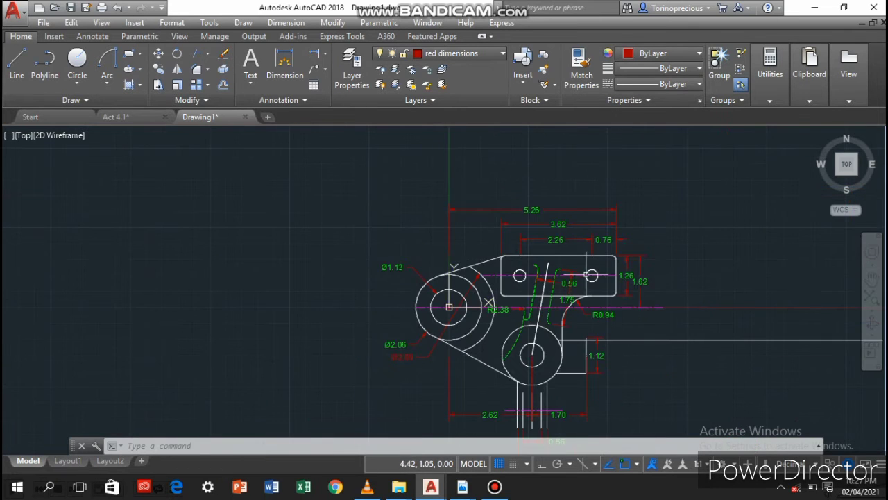
pyautogui.click(452, 239)
pyautogui.click(444, 247)
pyautogui.click(449, 255)
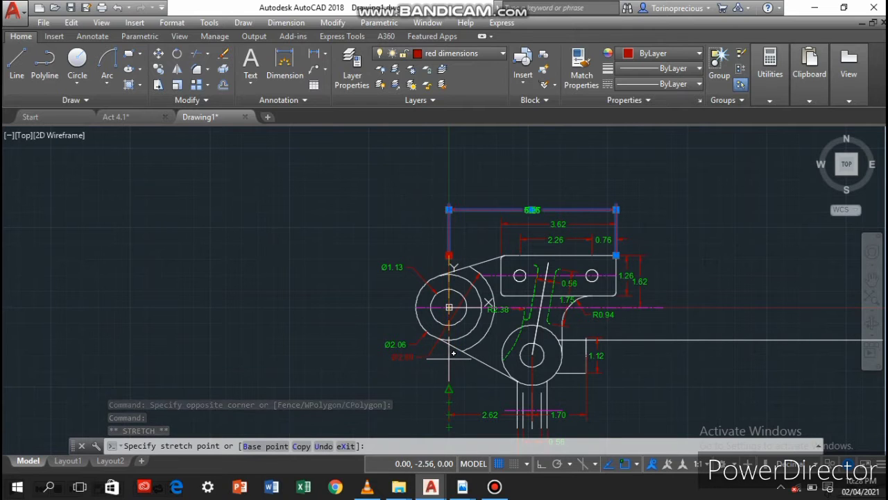
pyautogui.scroll(4, 444, 358)
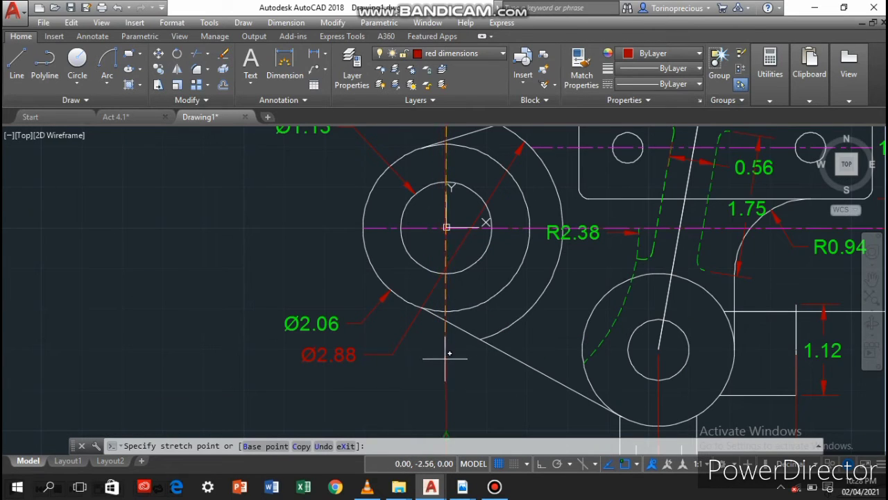
pyautogui.click(446, 436)
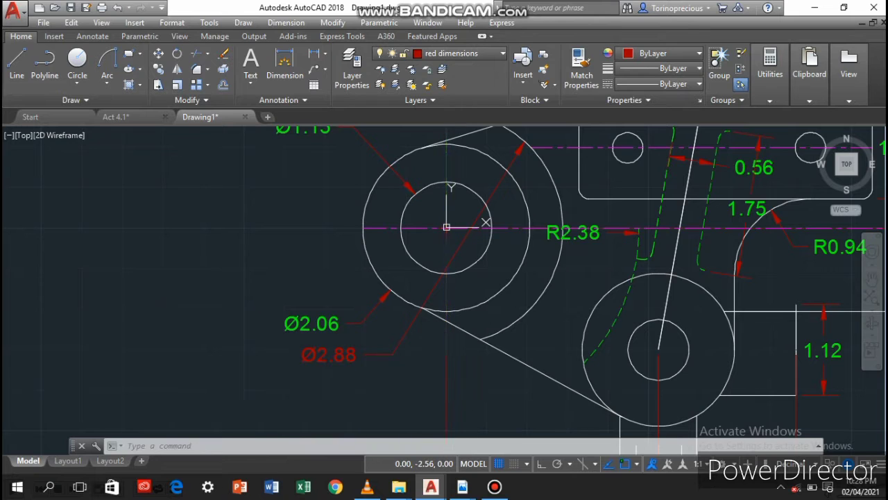
pyautogui.scroll(-2, 458, 321)
pyautogui.scroll(-6, 458, 326)
pyautogui.scroll(9, 472, 291)
pyautogui.scroll(-5, 403, 254)
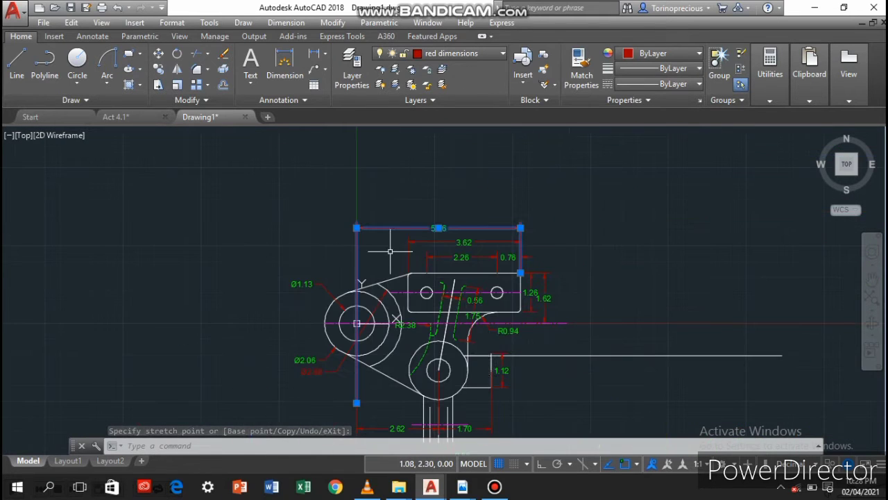
pyautogui.rightClick(566, 419)
pyautogui.click(590, 298)
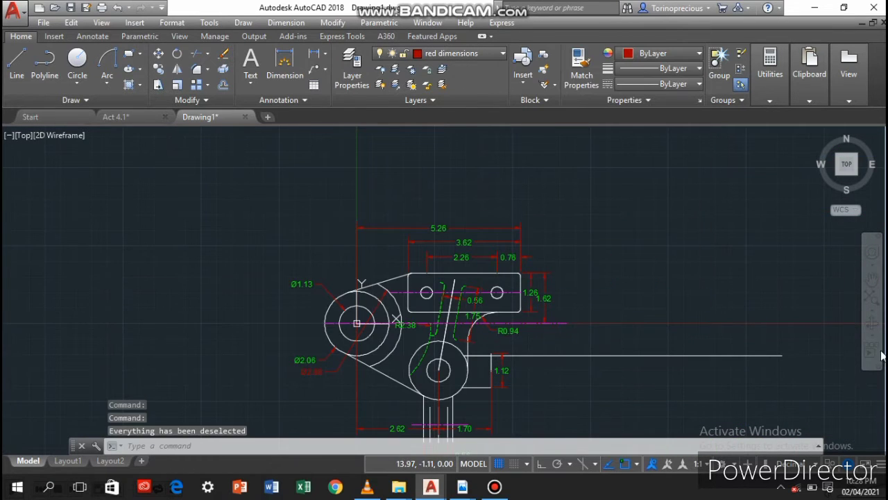
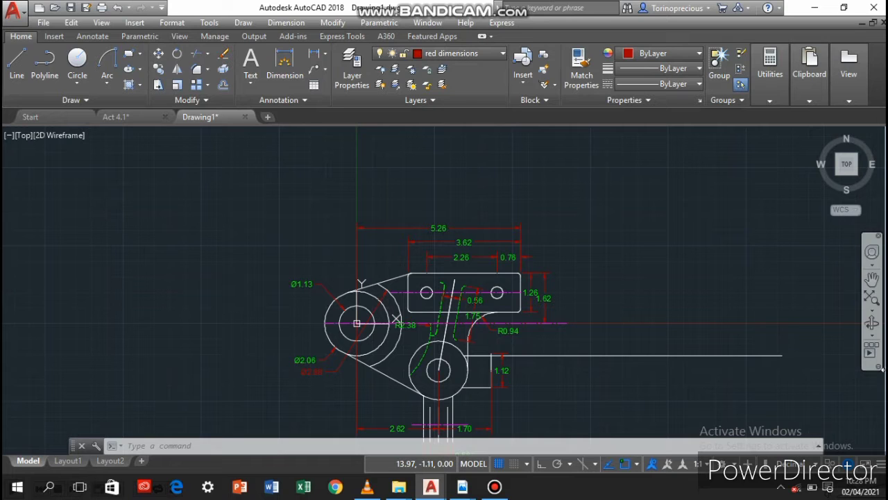
# Make the green layer current and draw a line from the lower circles' centre to the inner circle's right quadrant, continuing 0.09375 up
pyautogui.scroll(3, 567, 361)
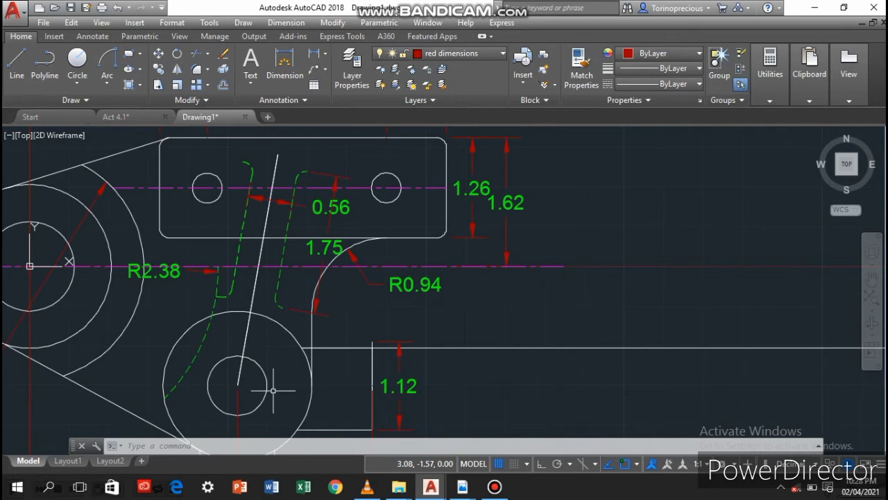
pyautogui.moveTo(273, 390); pyautogui.dragTo(348, 312, button='middle')
pyautogui.click(479, 53)
pyautogui.click(447, 101)
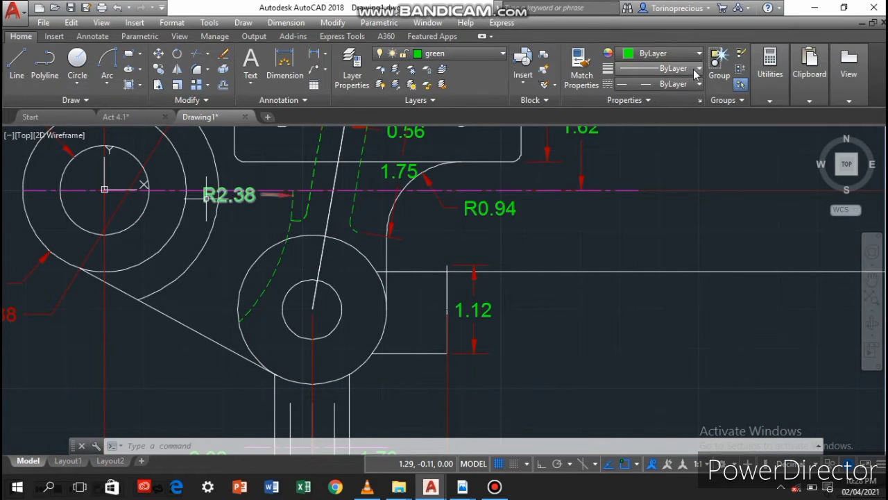
pyautogui.click(14, 64)
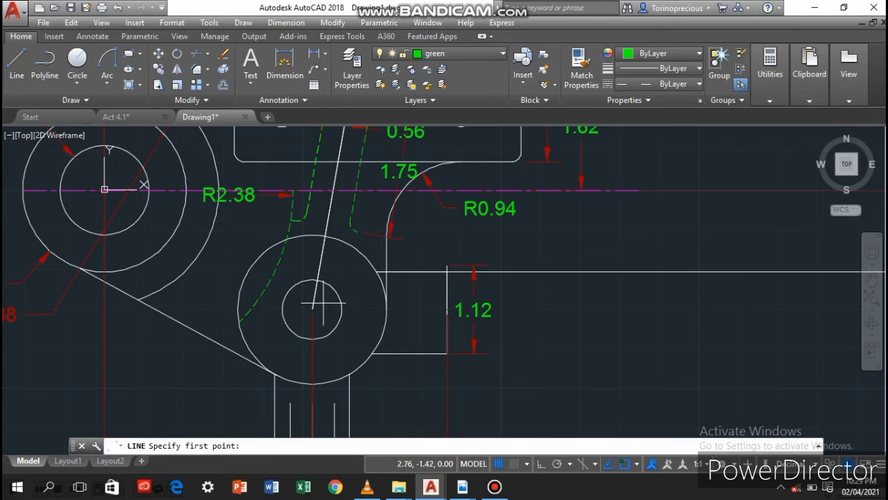
pyautogui.click(313, 309)
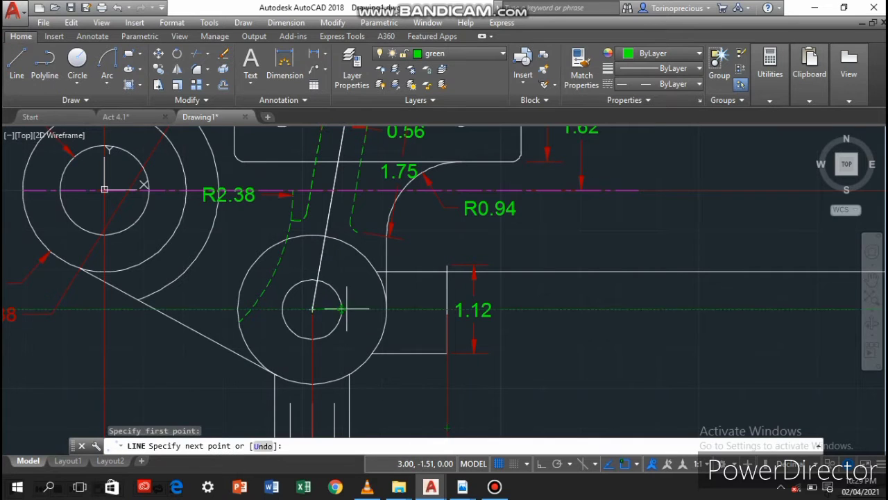
pyautogui.click(341, 309)
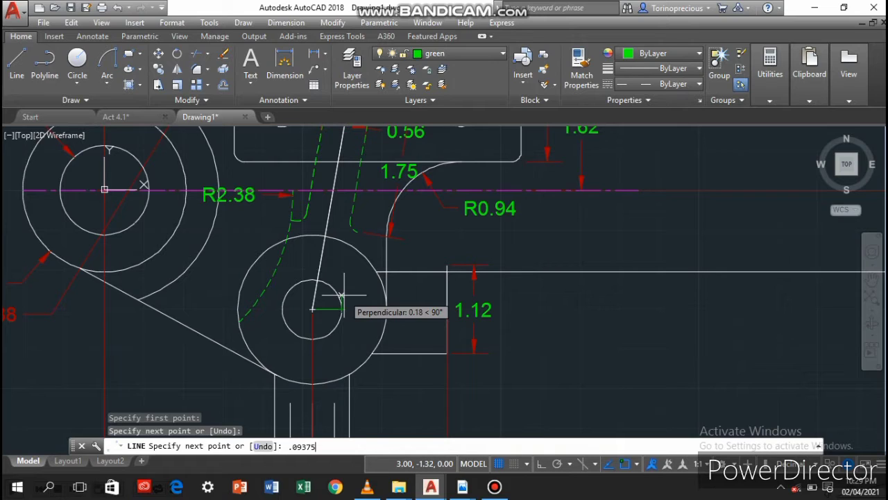
pyautogui.press('Return')
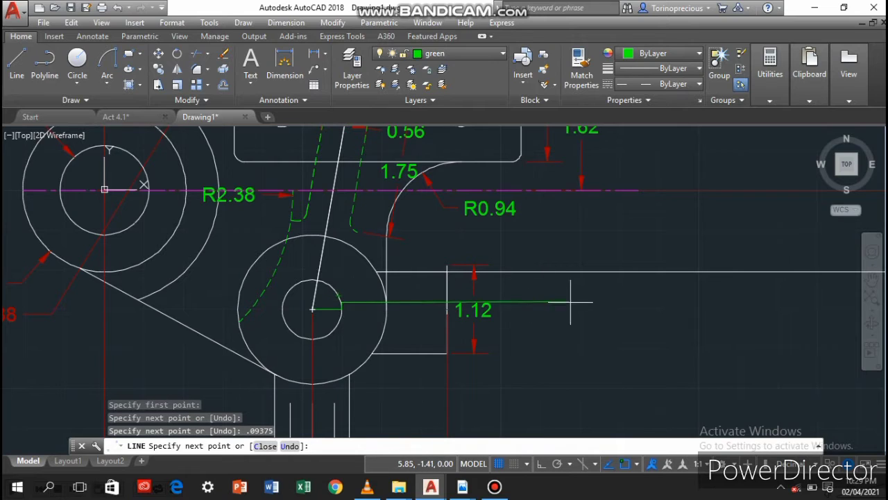
# Continue the green line at 0° to the block's right edge, followed by a 0.1875 segment down that edge
pyautogui.press('Return')
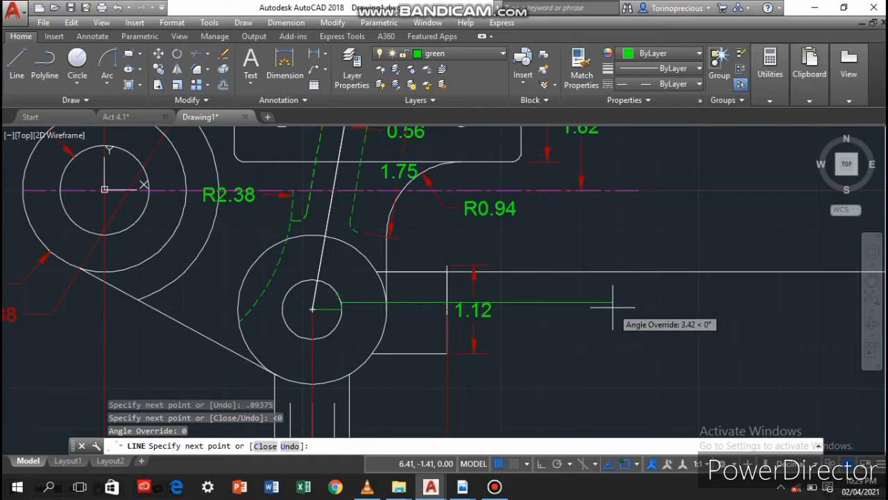
pyautogui.click(449, 320)
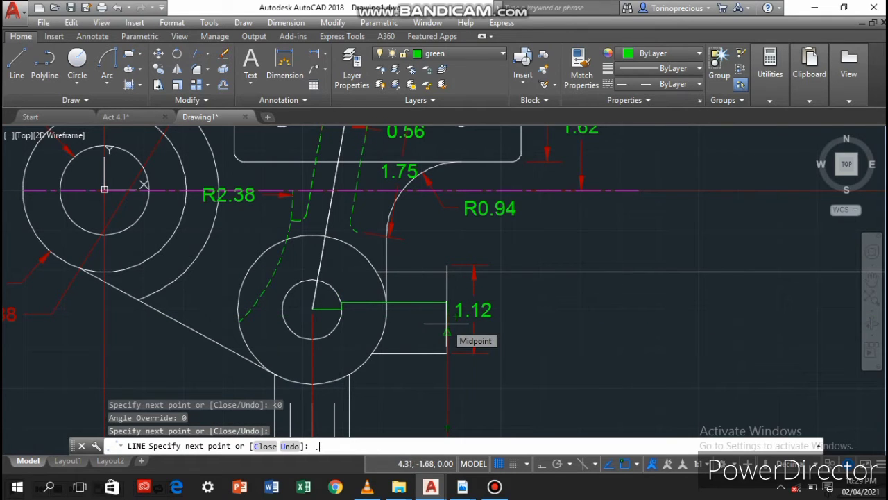
pyautogui.press('Return')
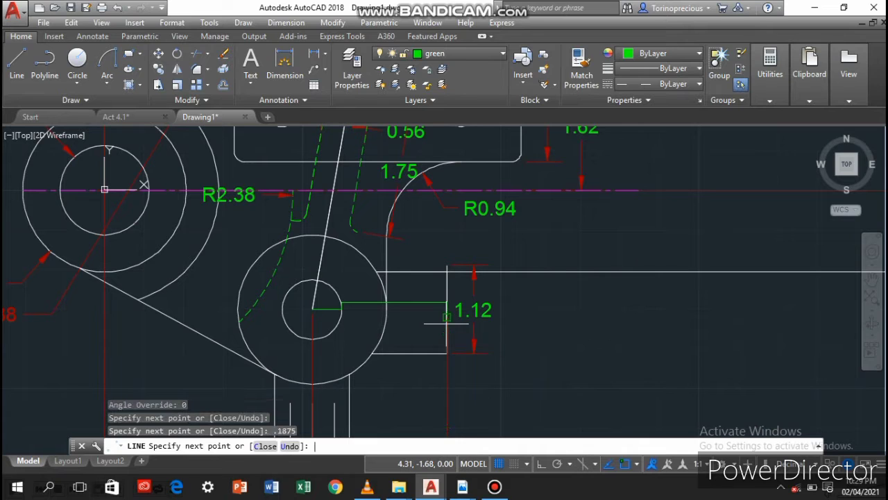
# Draw the lower green line back from the block's right edge to just inside the small circle, finish the line and start Trim
pyautogui.scroll(7, 340, 318)
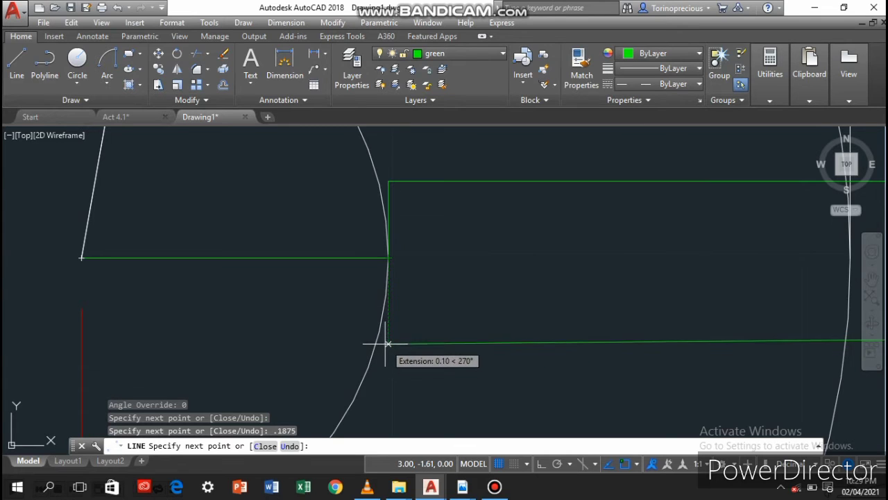
pyautogui.press('Return')
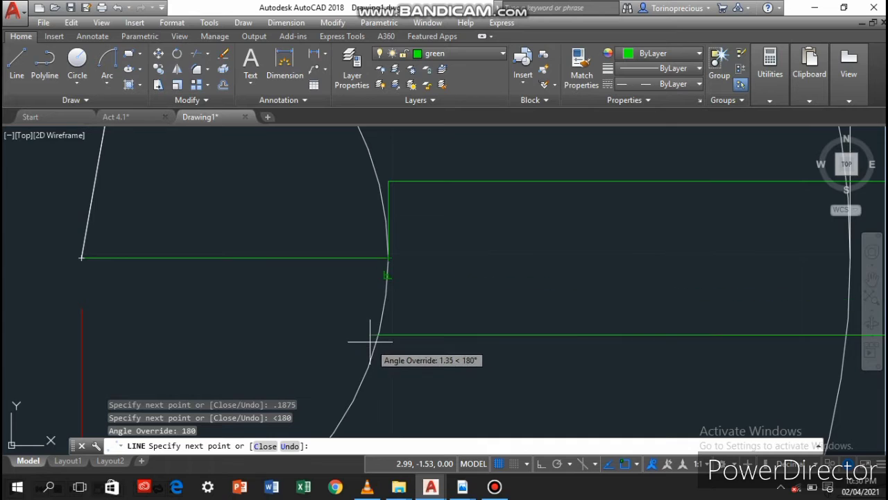
pyautogui.click(378, 333)
pyautogui.hotkey('ctrl', 'z')
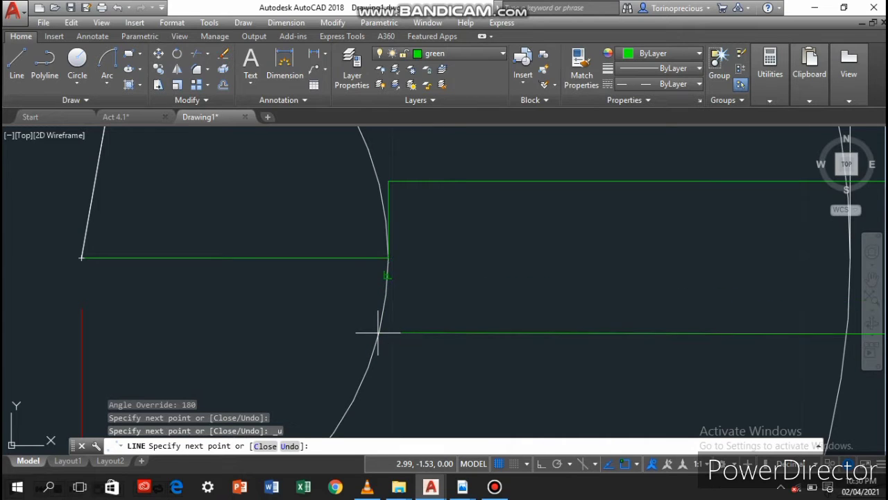
pyautogui.rightClick(378, 334)
pyautogui.click(360, 338)
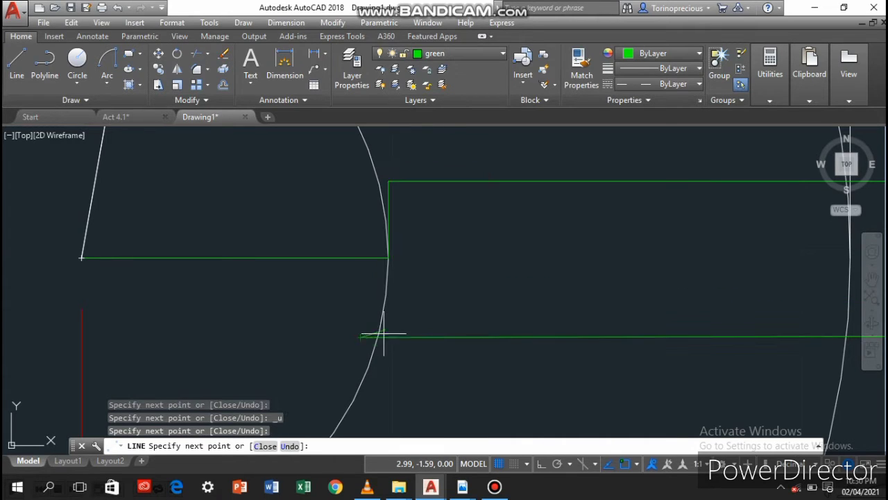
pyautogui.press('Return')
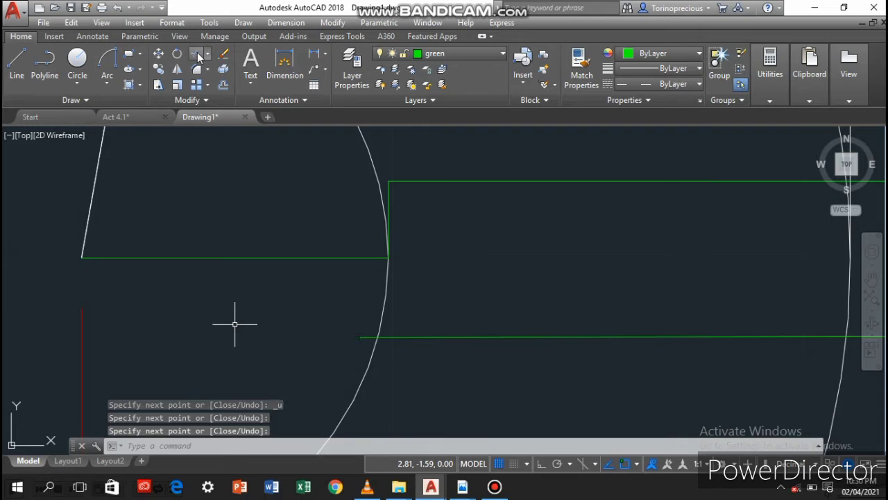
pyautogui.click(197, 53)
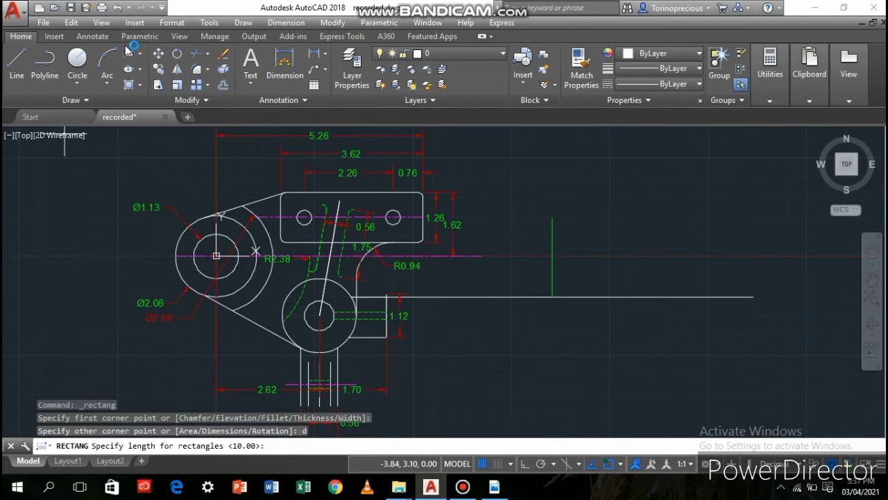
# Start a rectangle at the lower end of the separate green vertical line, with length 1.88 and width 2.06
pyautogui.click(127, 56)
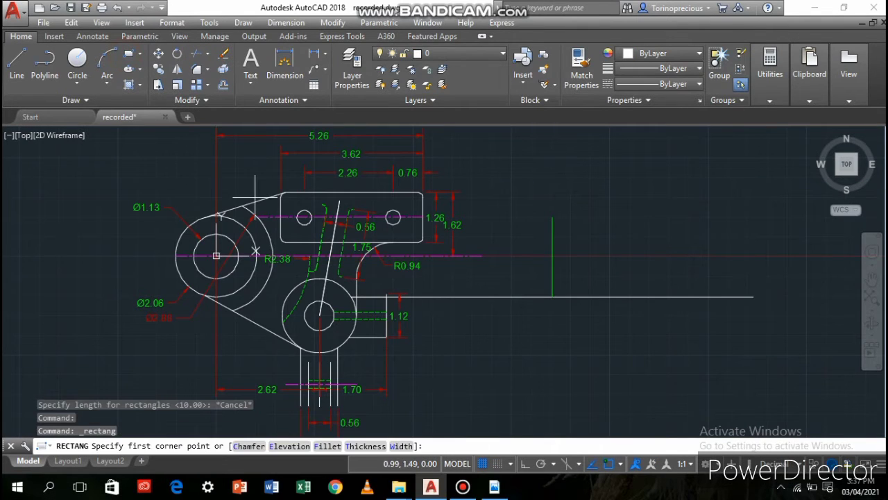
pyautogui.click(553, 297)
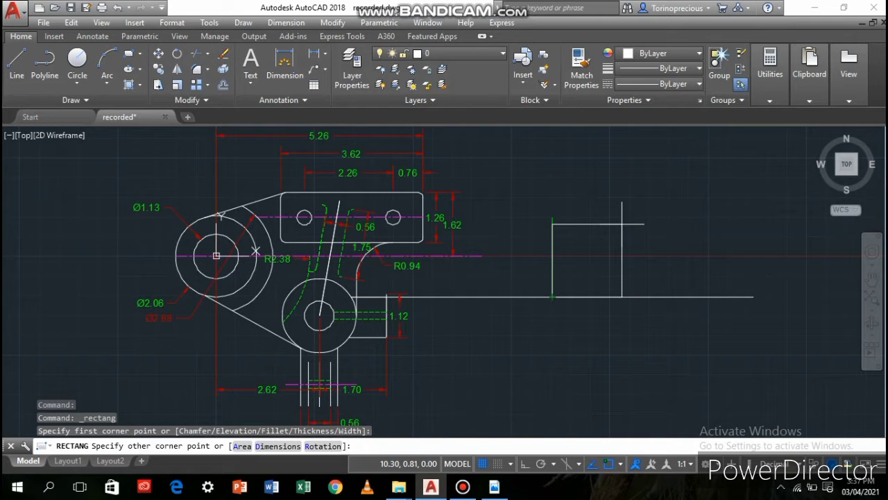
pyautogui.press('Return')
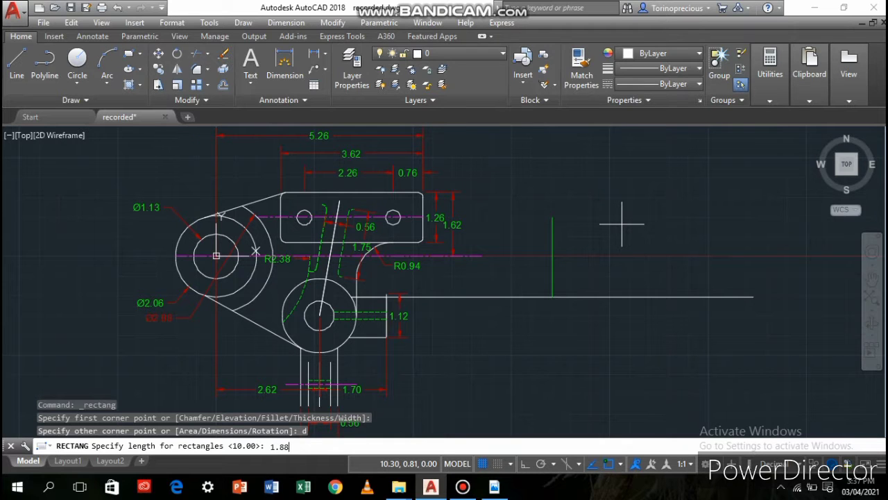
pyautogui.press('Return')
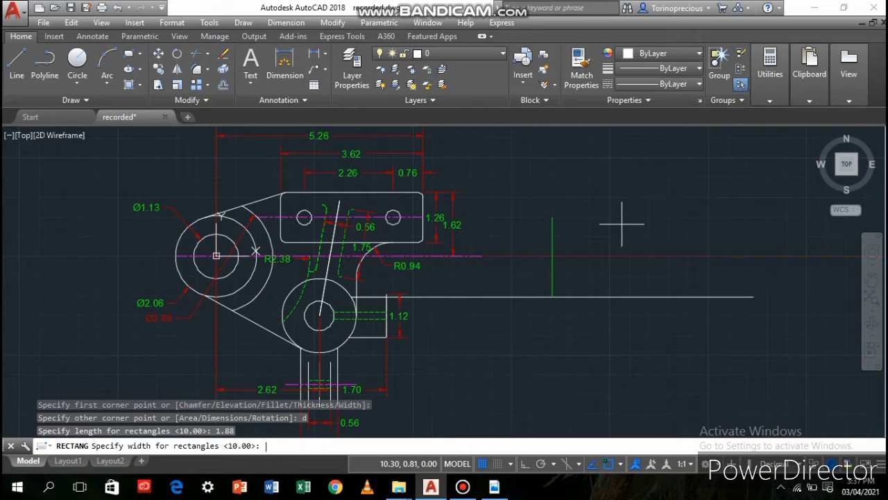
pyautogui.write('2.06')
pyautogui.press('Return')
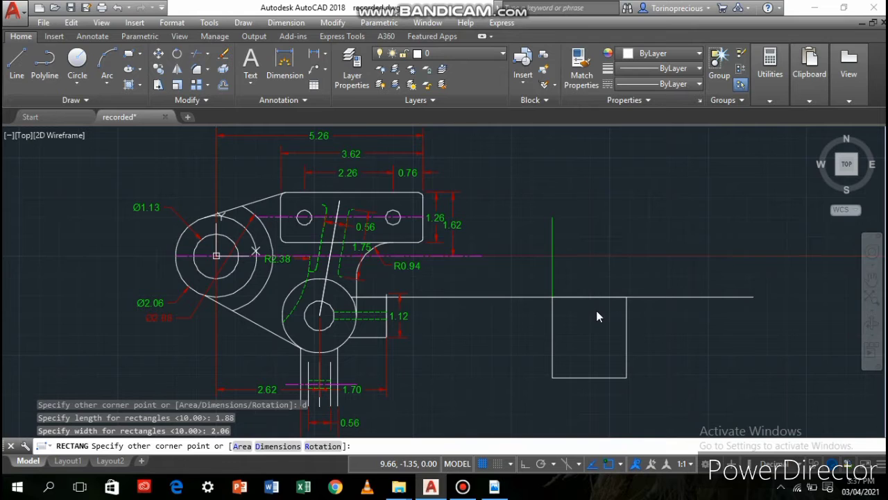
# Check the reference view in CAD-MODULE.pdf in Adobe Reader, and back in AutoCAD place the rectangle above the long horizontal line
pyautogui.hotkey('alt', 'Tab')
pyautogui.hotkey('alt', 'Tab')
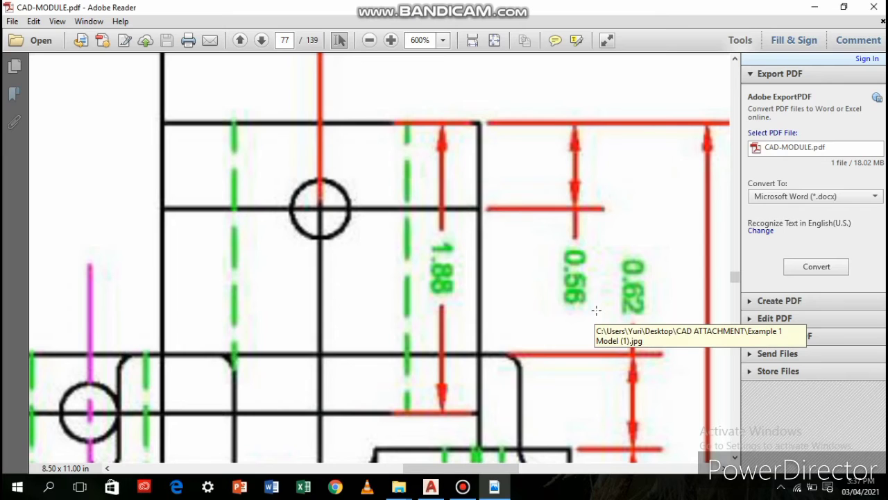
pyautogui.hotkey('alt', 'Tab')
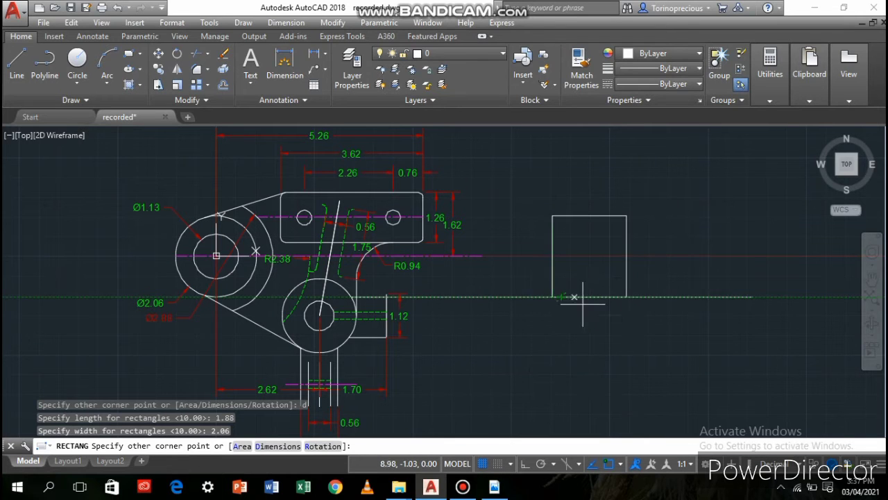
pyautogui.click(597, 254)
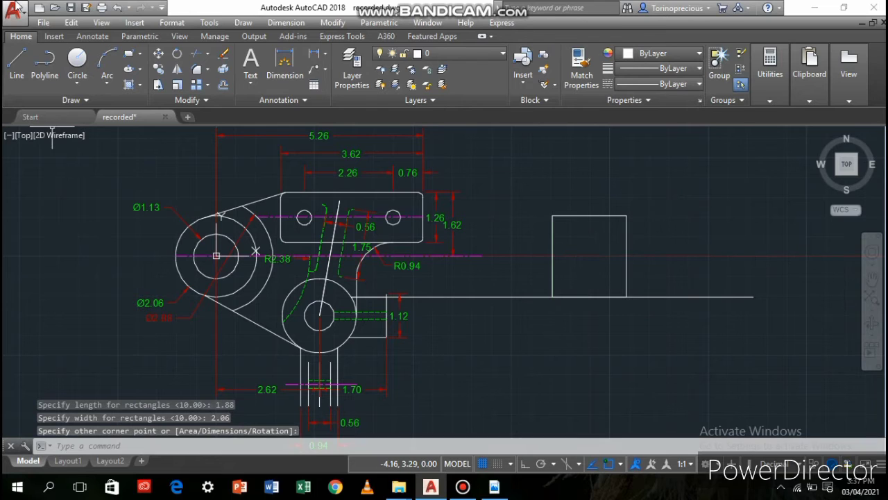
# Draw a vertical line across the rectangle, 0.56 from its upper-left corner, down to its bottom edge
pyautogui.click(16, 75)
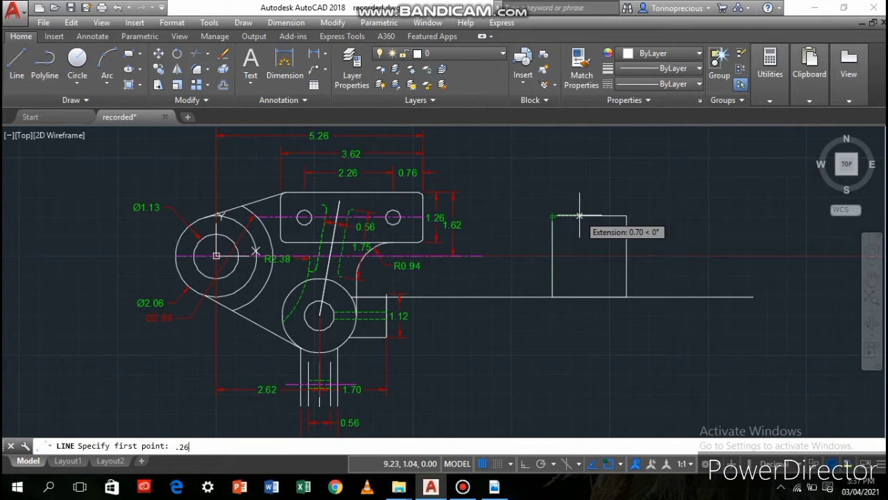
pyautogui.write('.56')
pyautogui.press('Return')
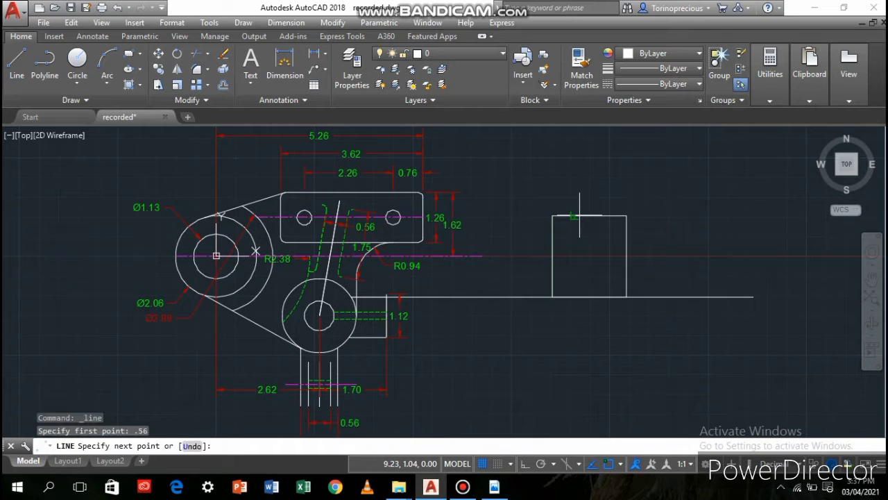
pyautogui.click(574, 297)
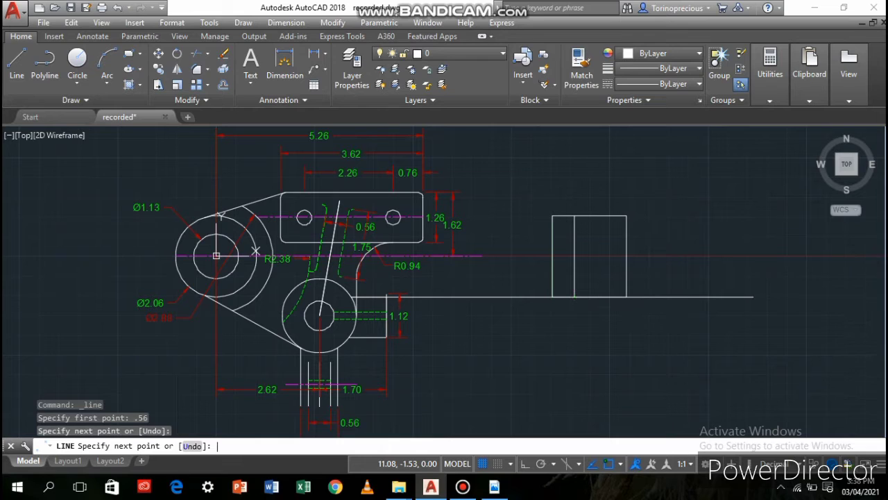
pyautogui.press('Return')
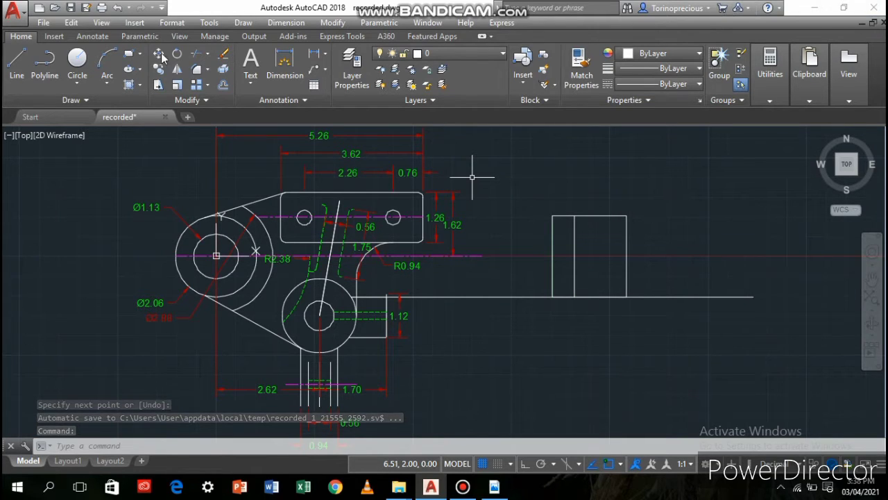
# Draw a horizontal line across the rectangle between the midpoints of its left and right sides
pyautogui.click(17, 76)
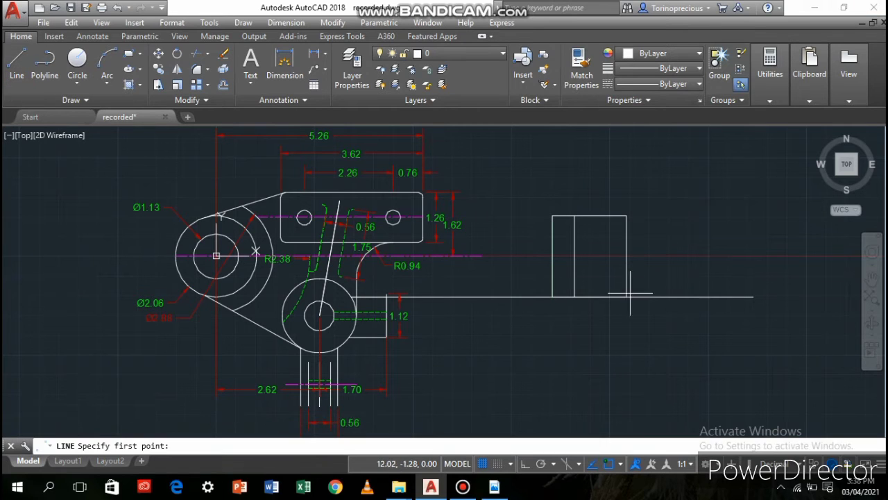
pyautogui.click(552, 258)
pyautogui.click(626, 258)
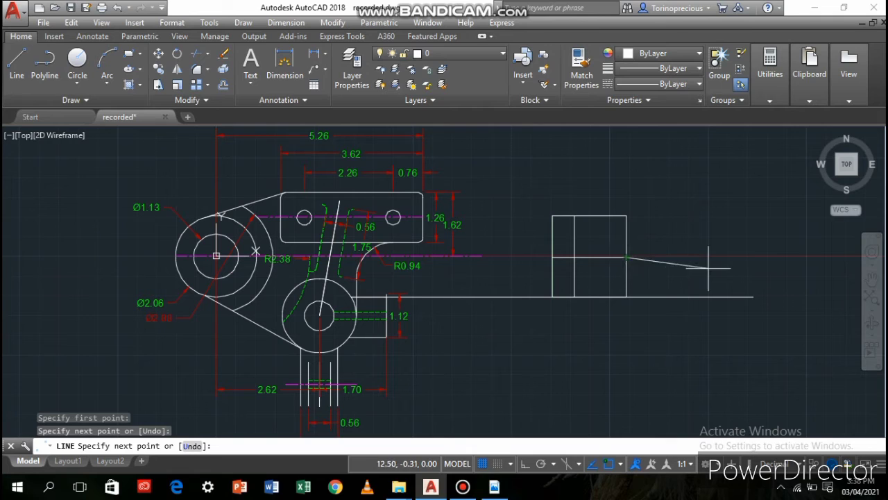
pyautogui.press('Return')
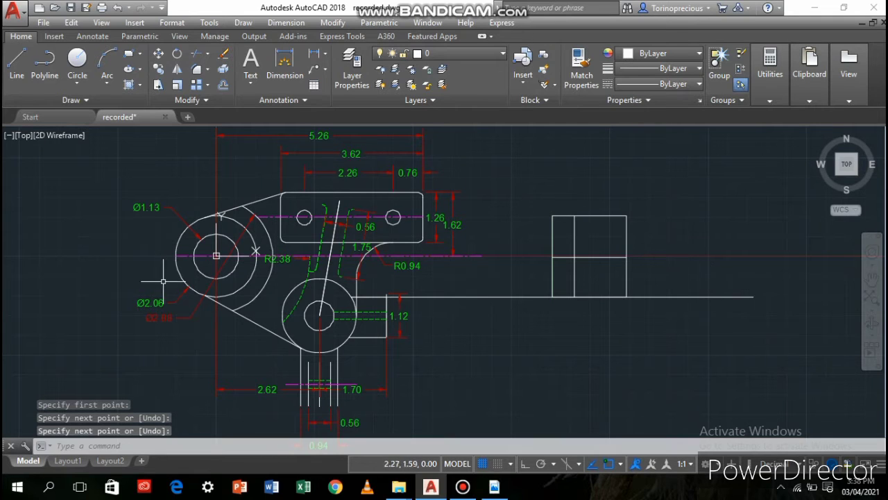
# Copy the plate's right hole by its centre to the intersection of the two lines inside the rectangle
pyautogui.click(160, 71)
pyautogui.click(392, 223)
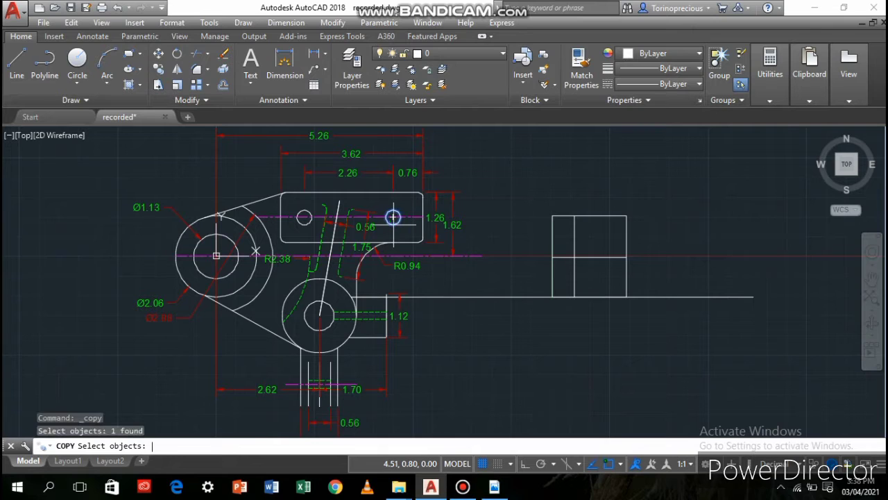
pyautogui.press('Return')
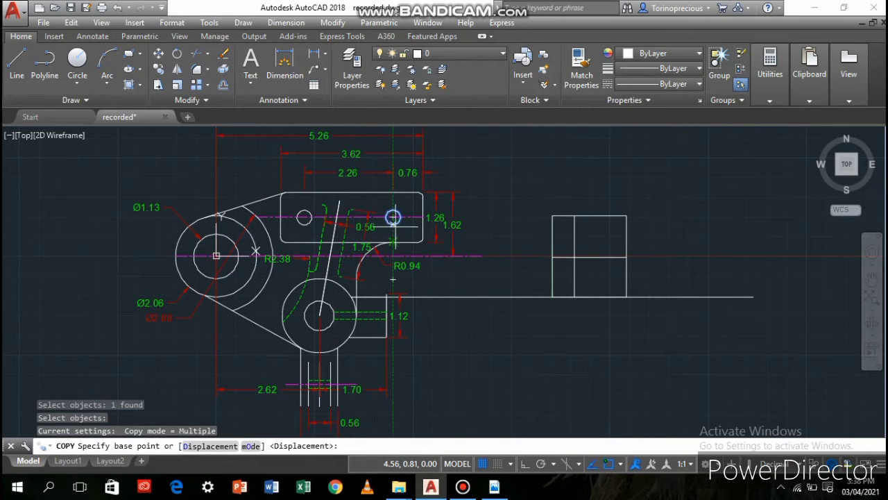
pyautogui.click(392, 217)
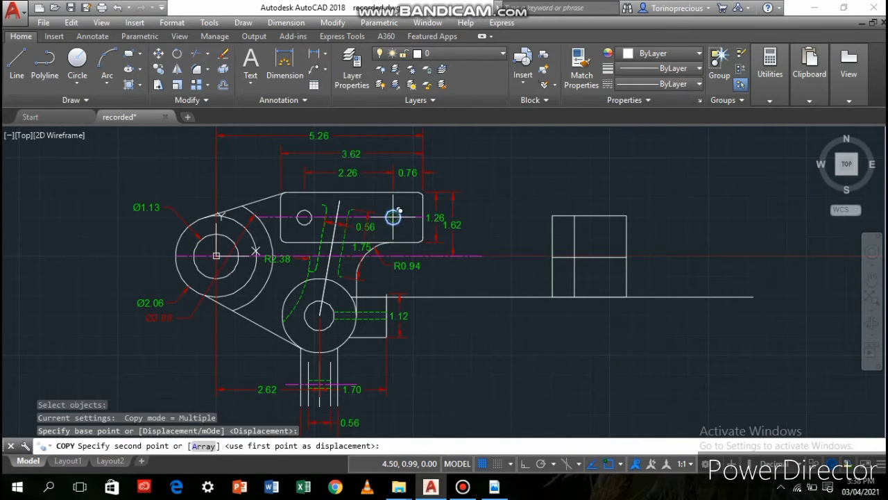
pyautogui.click(574, 256)
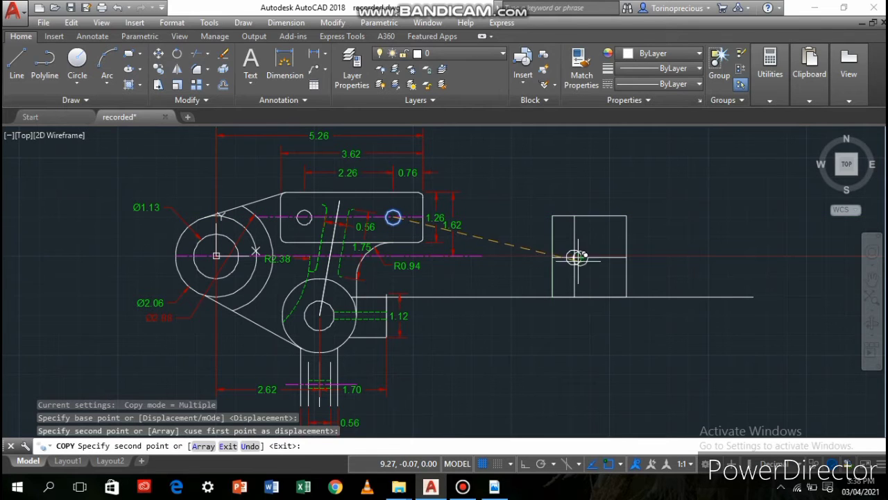
pyautogui.press('Return')
pyautogui.scroll(3, 504, 283)
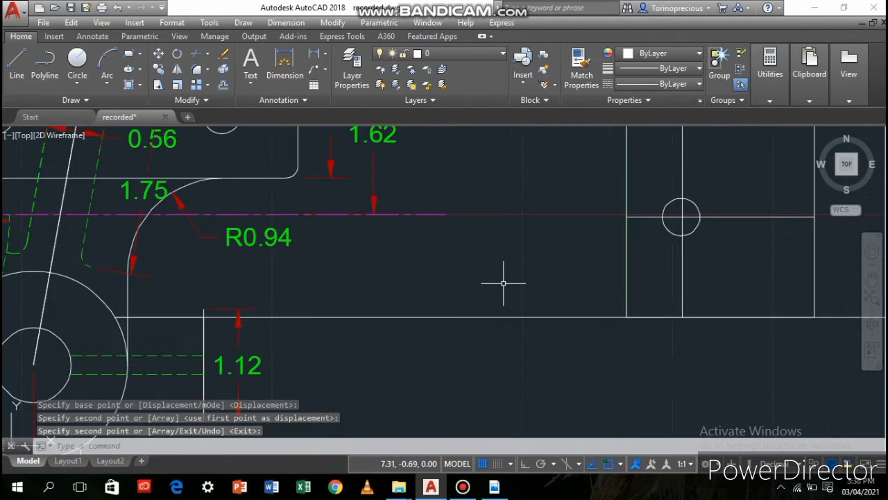
pyautogui.scroll(-5, 506, 284)
pyautogui.scroll(2, 535, 294)
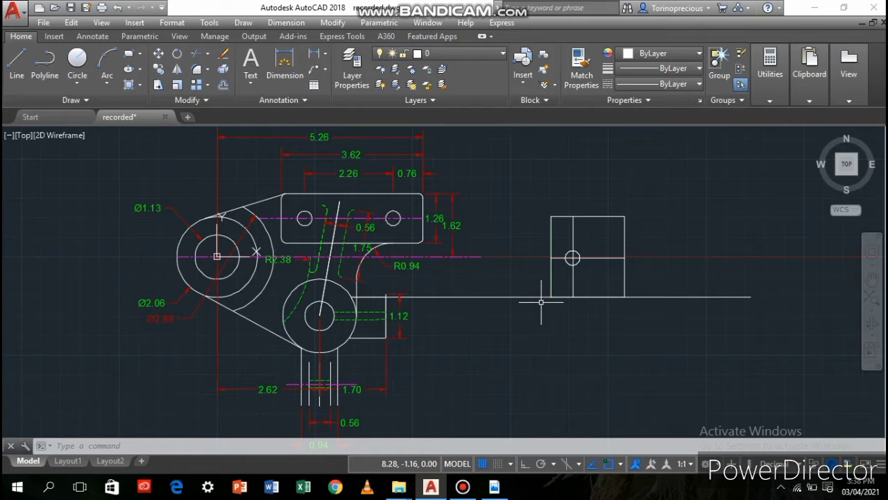
pyautogui.hotkey('alt', 'Tab')
pyautogui.hotkey('alt', 'Tab')
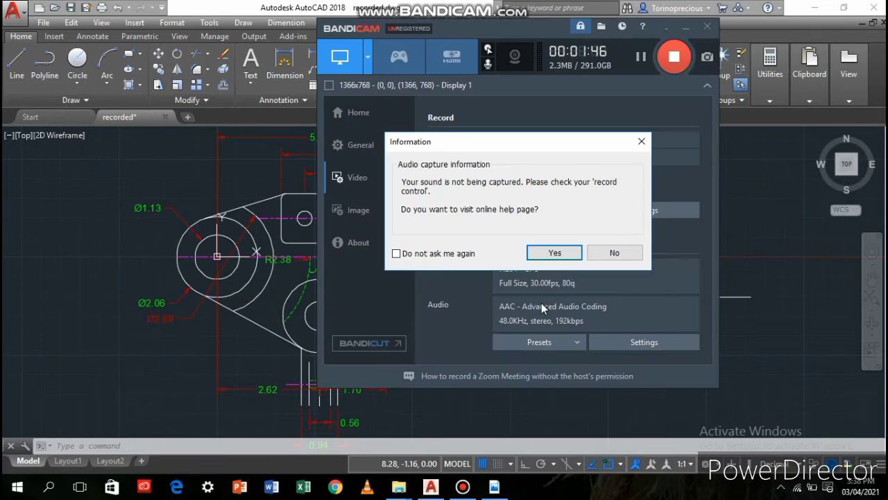
pyautogui.click(608, 251)
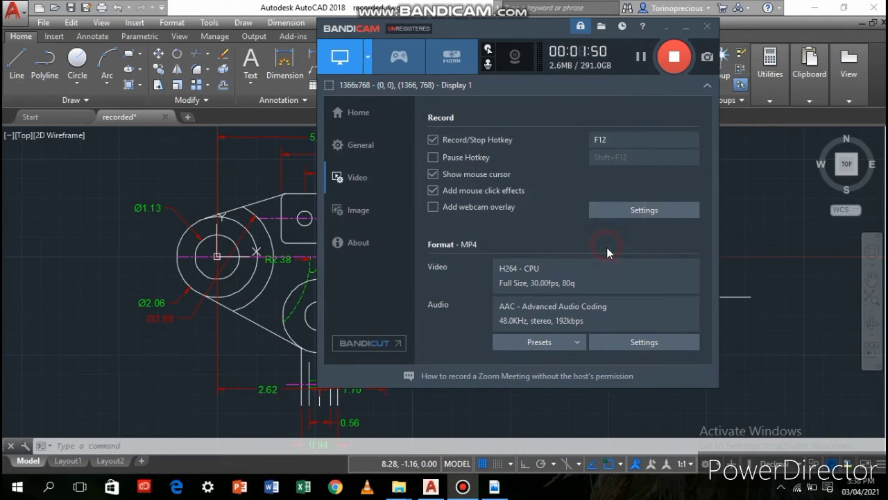
pyautogui.click(638, 61)
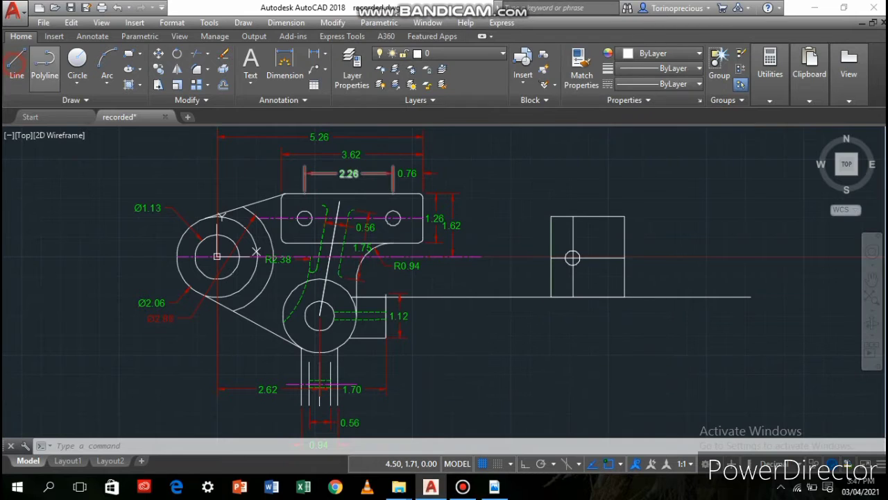
# Start a line at the upper-left corner of the second view's rectangle and run it 2.12 horizontally to the right
pyautogui.click(17, 62)
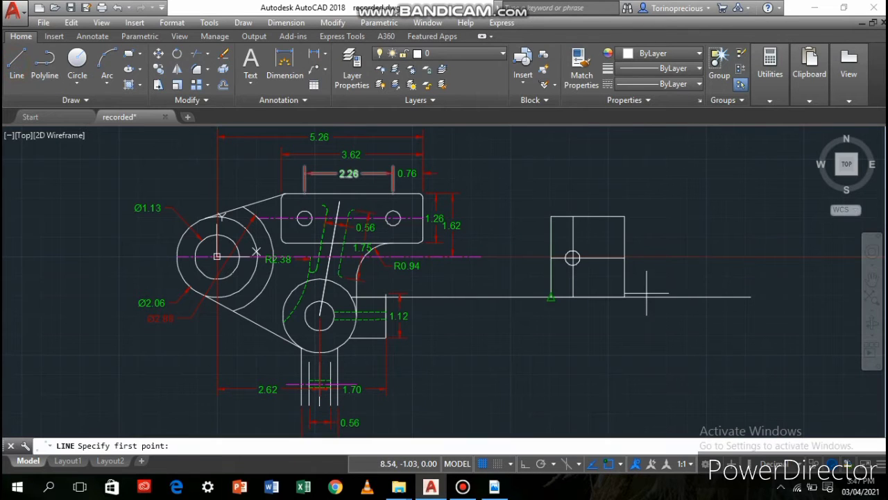
pyautogui.click(550, 216)
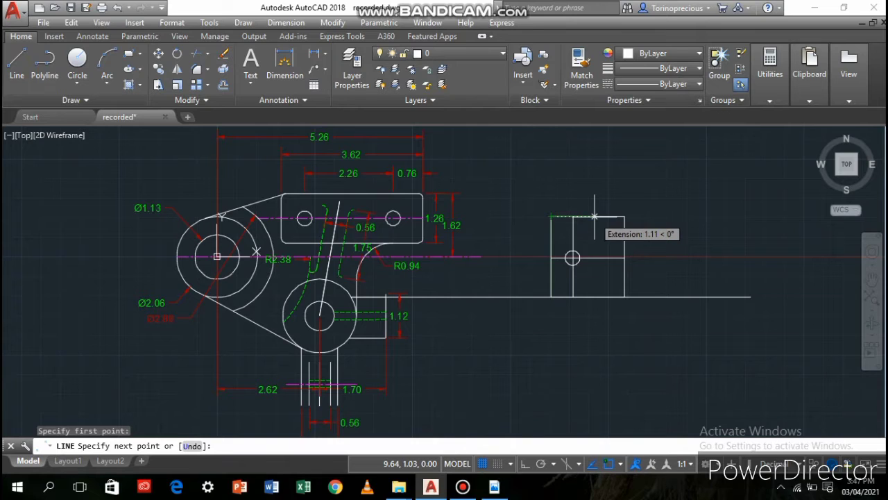
pyautogui.write('2.12')
pyautogui.press('Return')
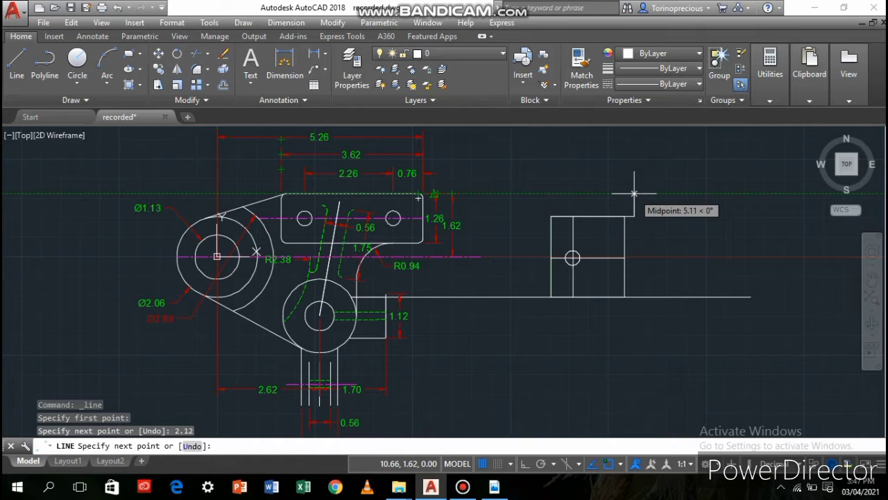
pyautogui.press('F8')
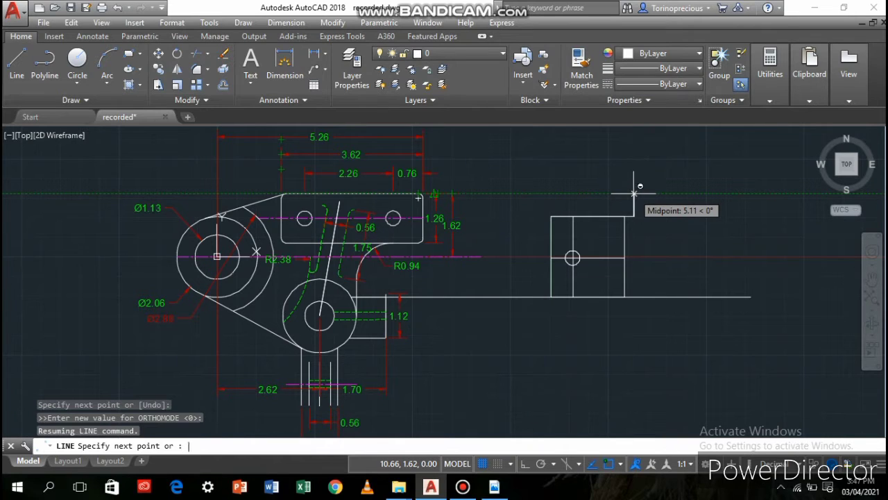
pyautogui.press('Return')
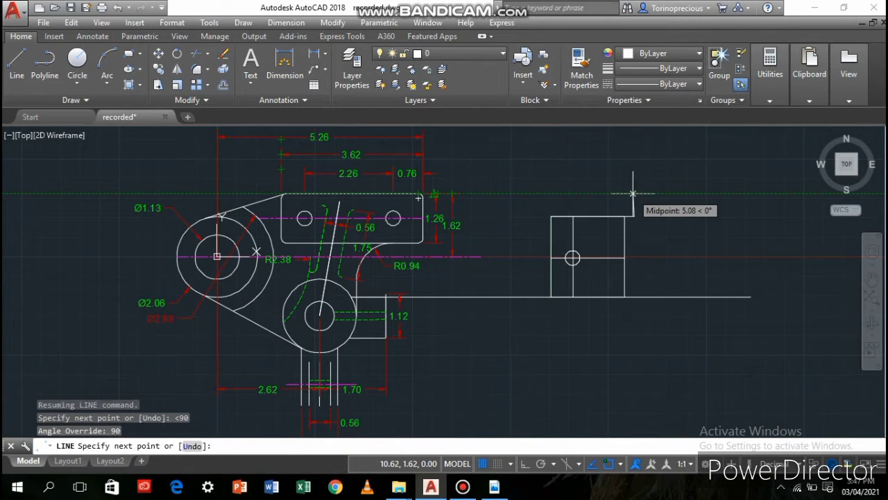
pyautogui.click(632, 193)
pyautogui.scroll(5, 722, 244)
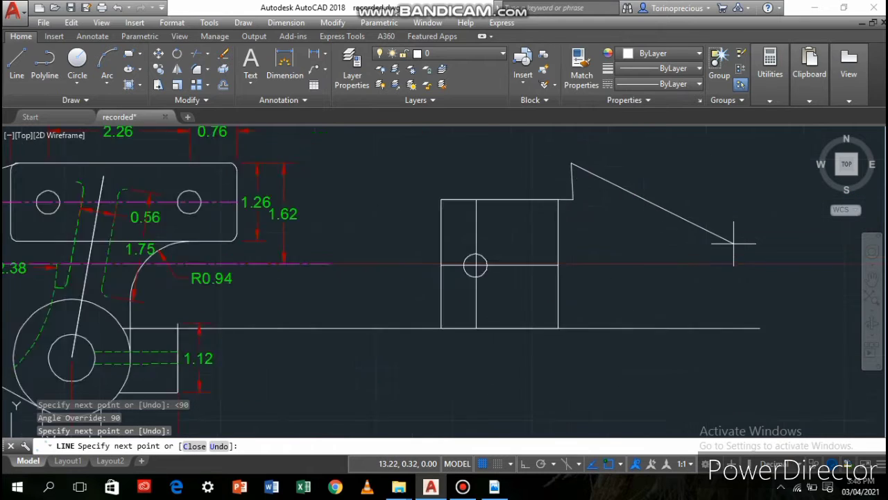
pyautogui.scroll(-2, 666, 260)
pyautogui.moveTo(578, 247); pyautogui.dragTo(591, 301, button='middle')
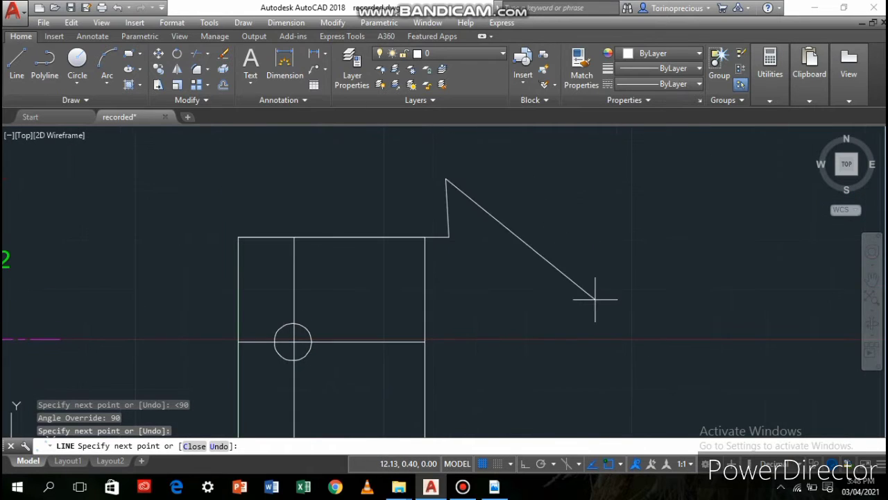
pyautogui.hotkey('ctrl', 'z')
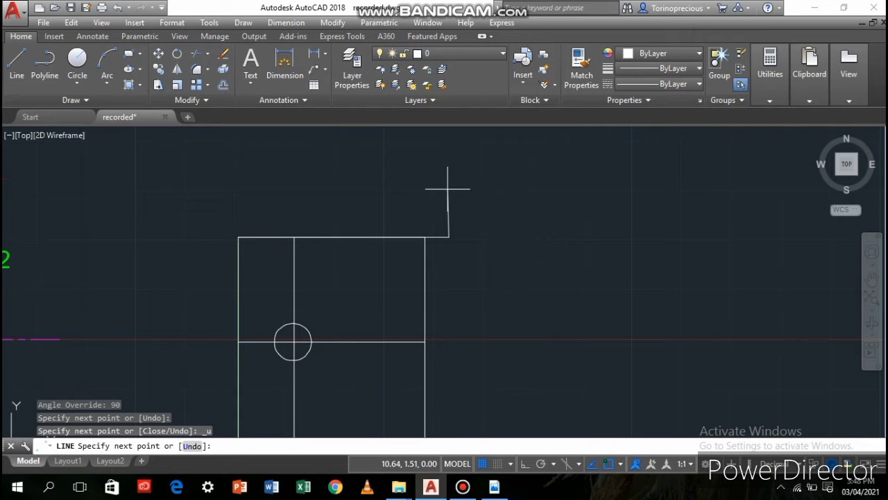
# Continue the line straight up at 90° from its end to the level of the plate's top edge
pyautogui.write('<90')
pyautogui.press('Return')
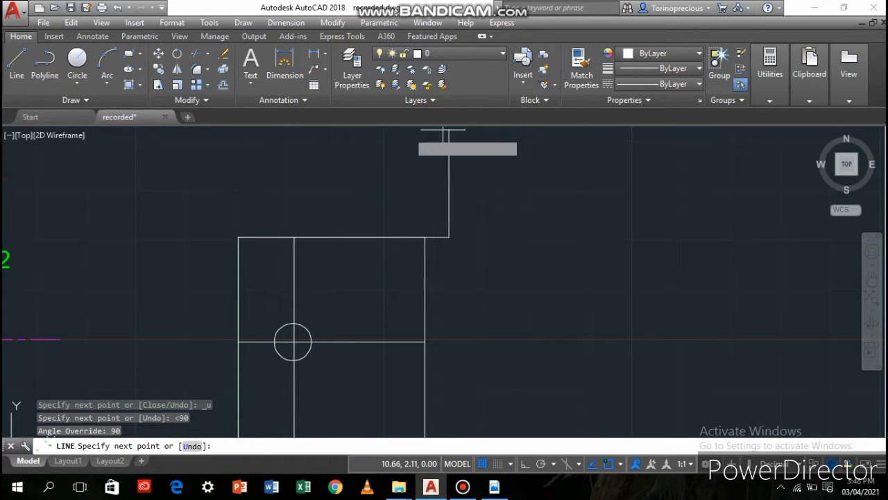
pyautogui.scroll(-2, 286, 202)
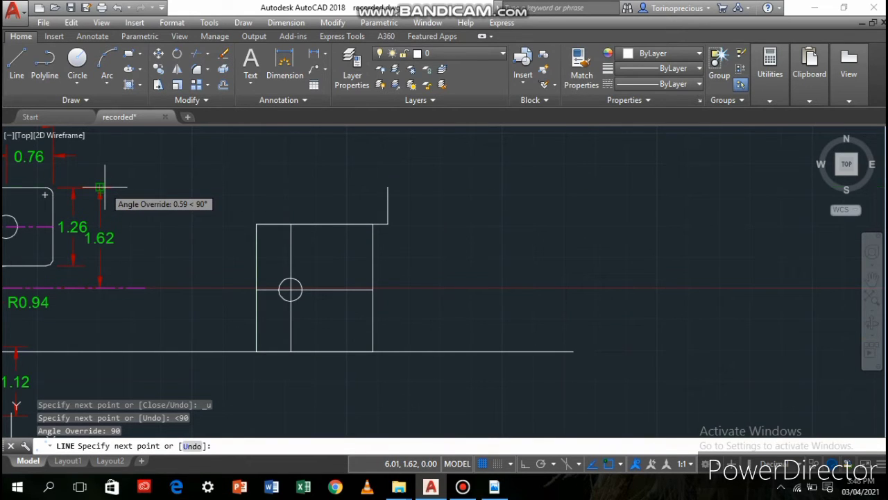
pyautogui.click(385, 186)
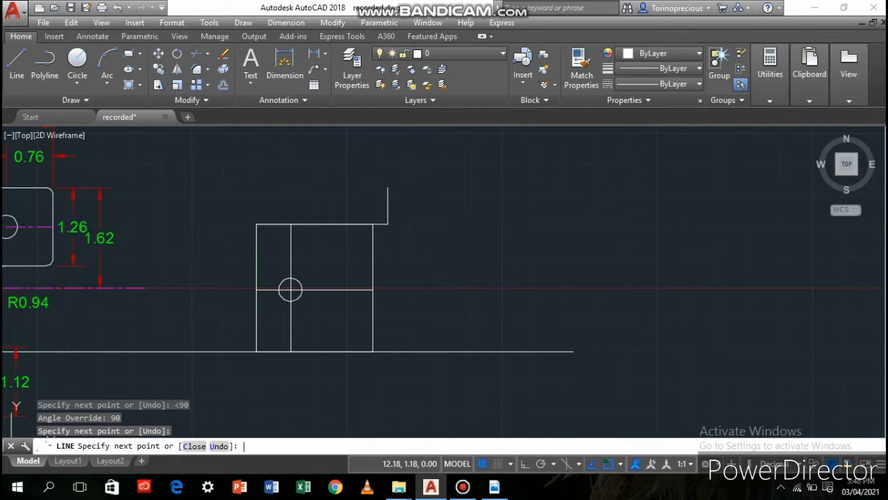
pyautogui.press('Return')
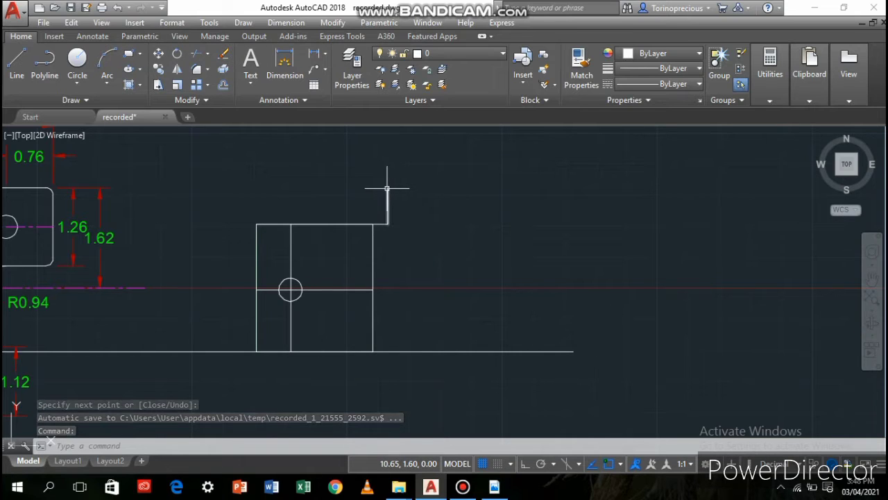
# Draw a 0.7 wide rectangle from the vertical line's upper end down to the long horizontal line, and delete the 2.12 construction line
pyautogui.click(107, 59)
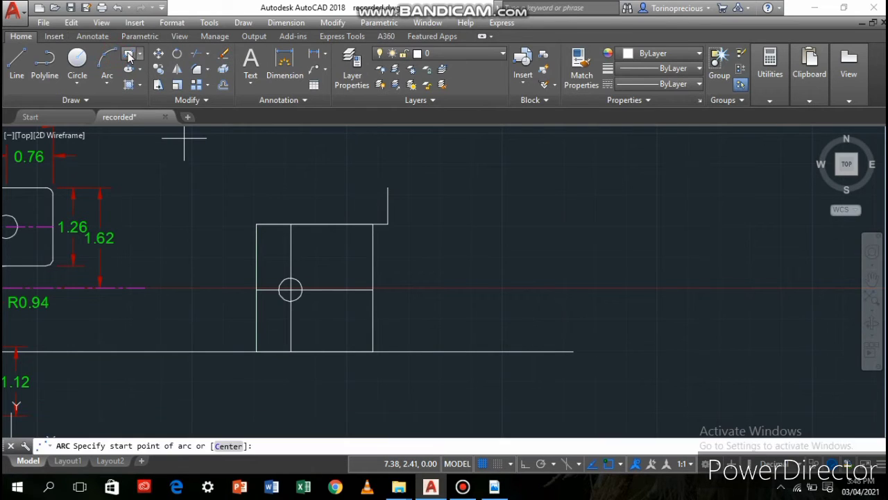
pyautogui.click(129, 56)
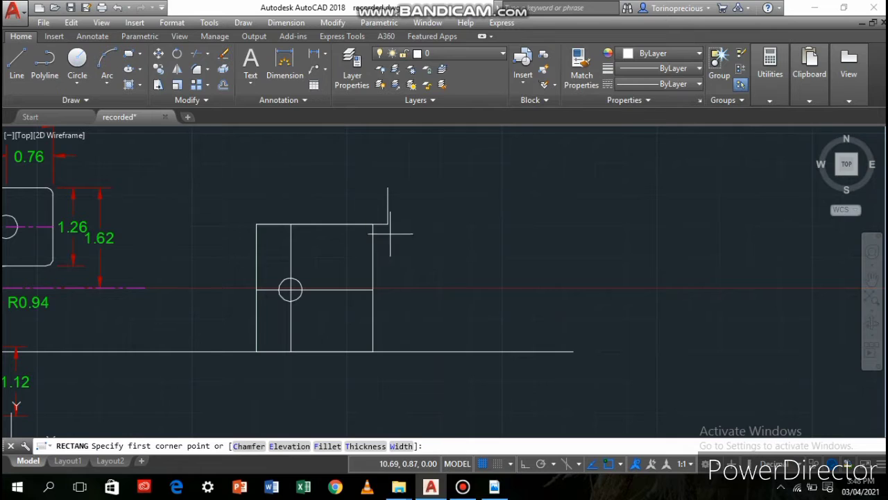
pyautogui.click(388, 187)
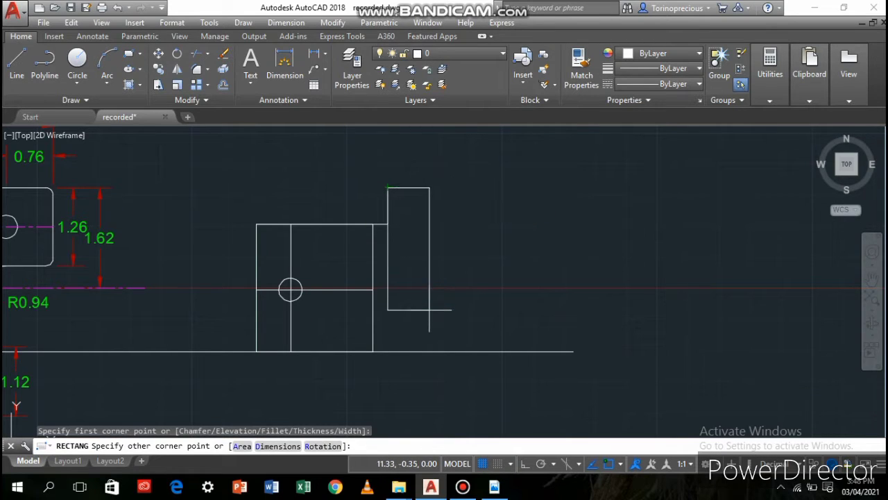
pyautogui.write('d')
pyautogui.press('Return')
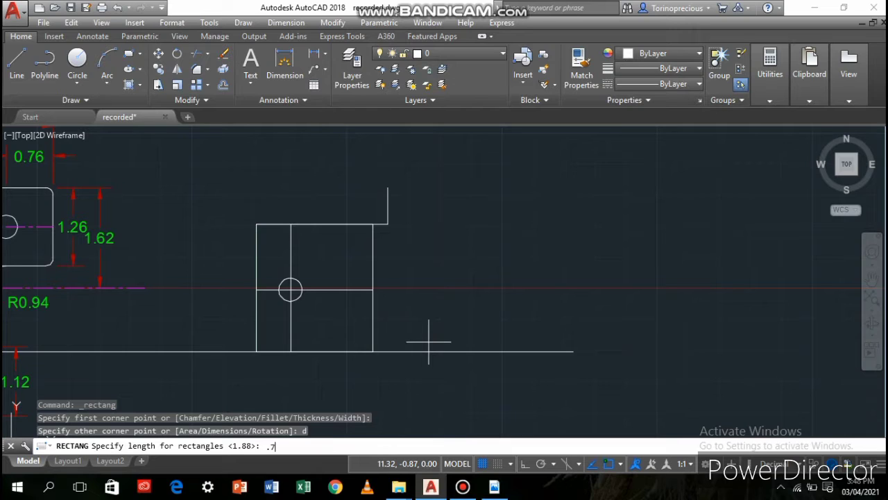
pyautogui.press('Return')
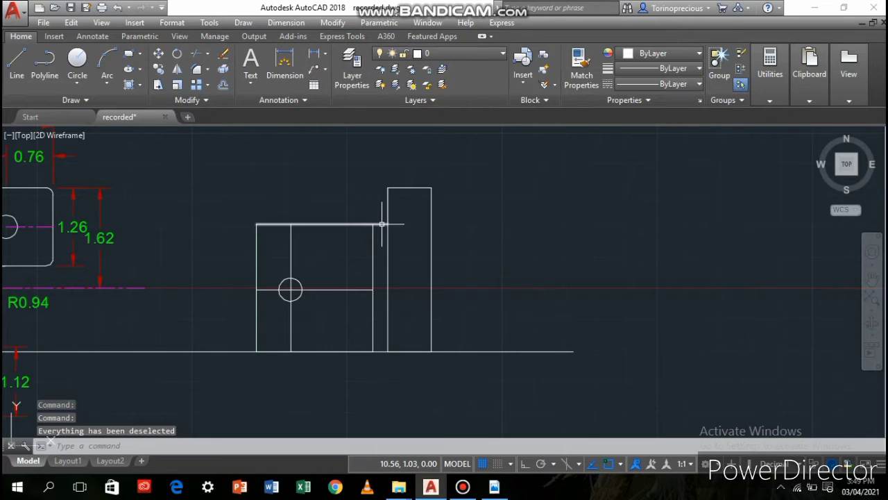
pyautogui.click(381, 224)
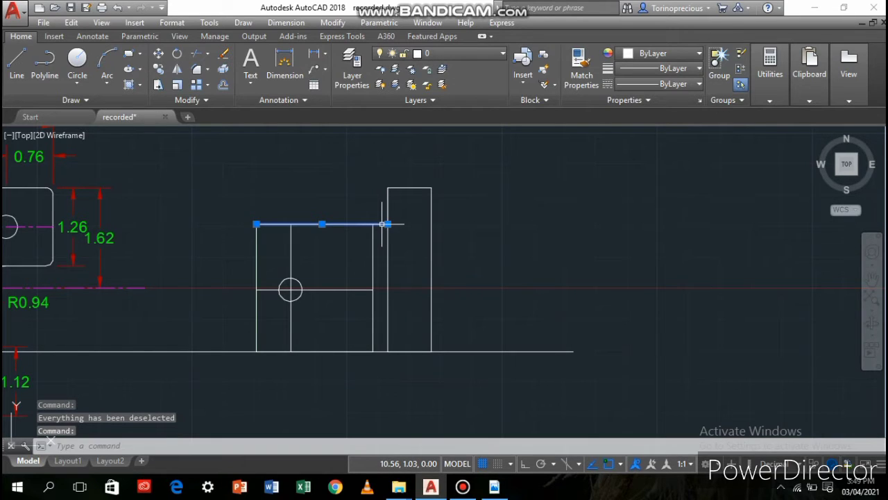
pyautogui.press('Delete')
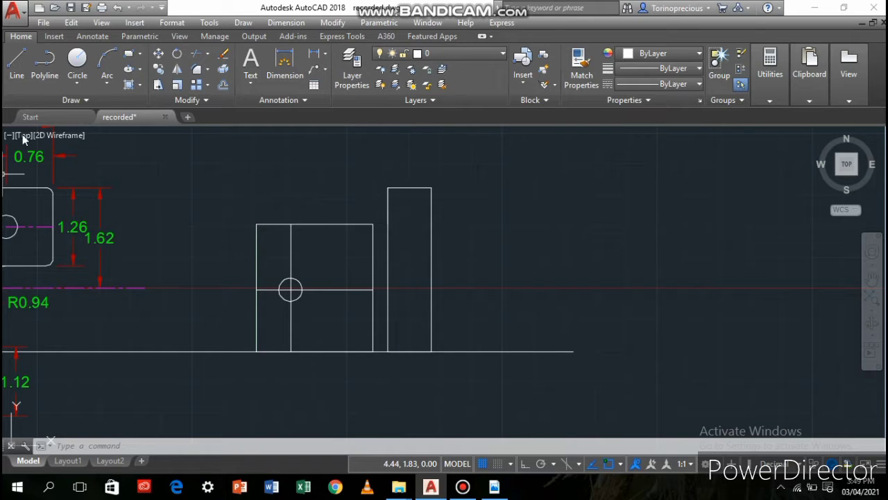
# Draw a vertical polyline inside the tall rectangle, from 0.56 left of its lower-right corner up to its top edge
pyautogui.click(44, 62)
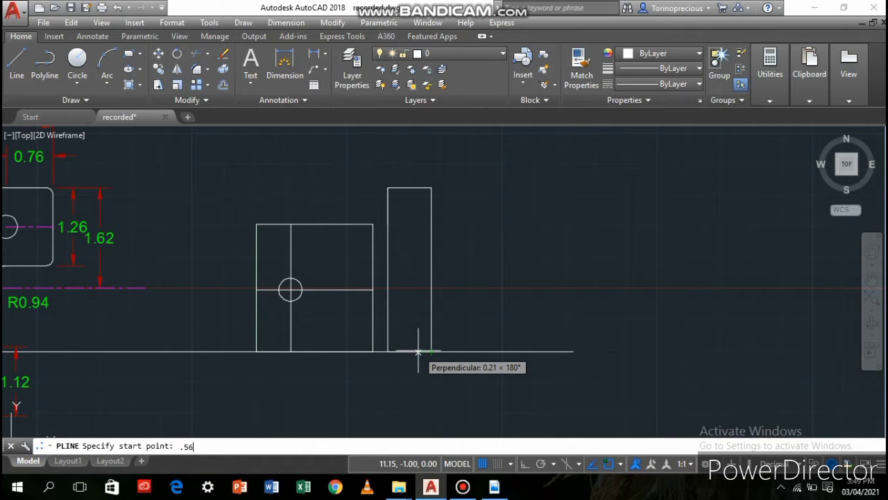
pyautogui.press('Return')
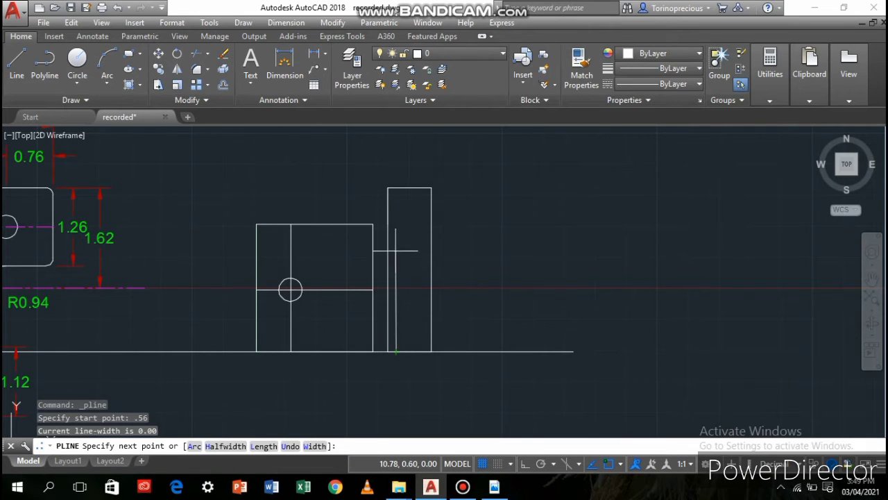
pyautogui.click(396, 187)
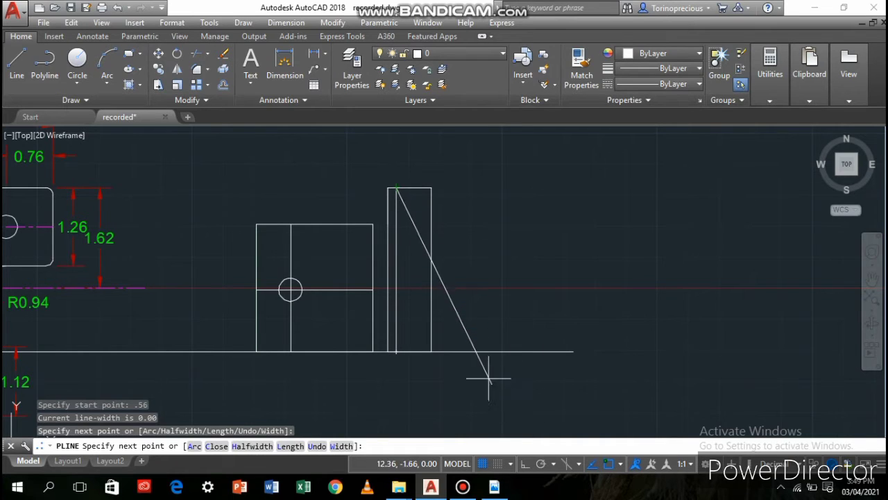
# Draw a polyline from the midpoint of the short vertical line, 0.62 to the left and down to the long horizontal line
pyautogui.click(43, 56)
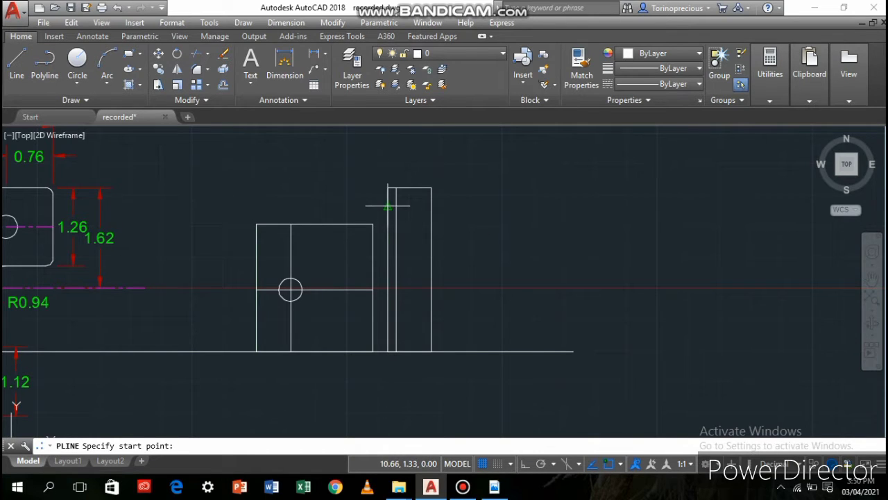
pyautogui.click(388, 206)
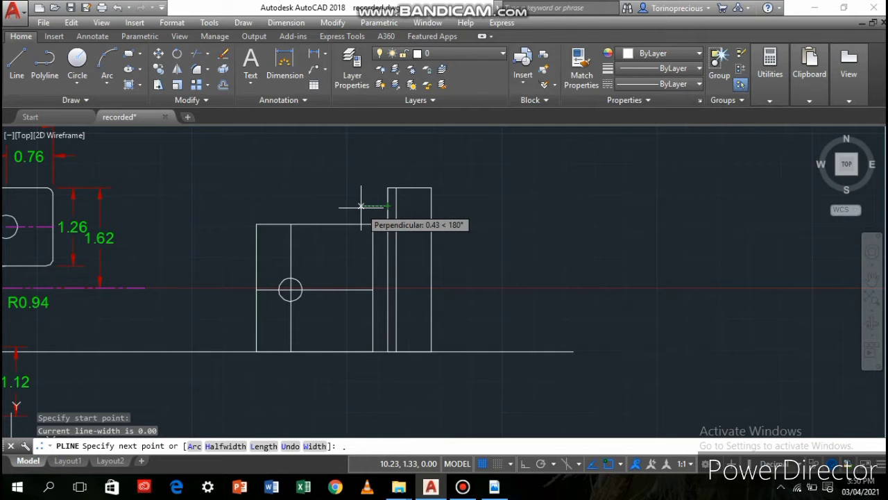
pyautogui.write('.62')
pyautogui.press('Return')
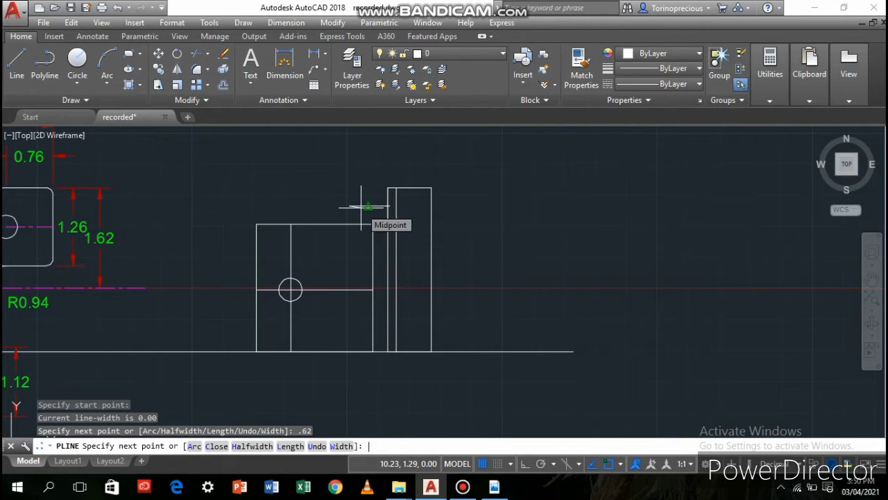
pyautogui.click(349, 352)
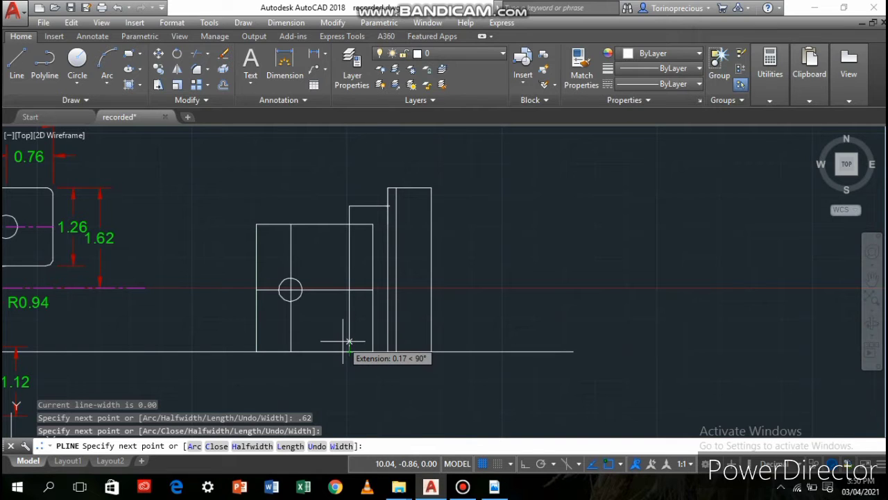
# Continue the polyline up to the level of the Ø1.13 circle's bottom and across to the tall rectangle's right side
pyautogui.scroll(-2, 309, 327)
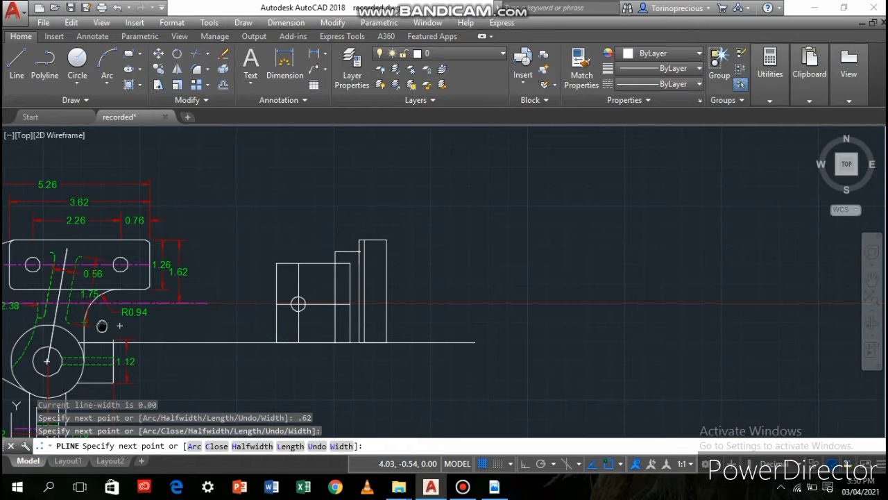
pyautogui.moveTo(118, 326); pyautogui.dragTo(316, 334, button='middle')
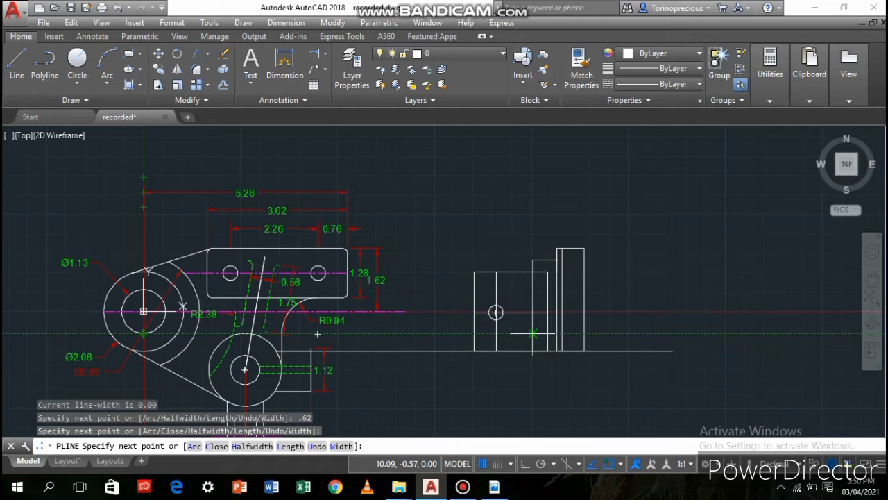
pyautogui.click(533, 334)
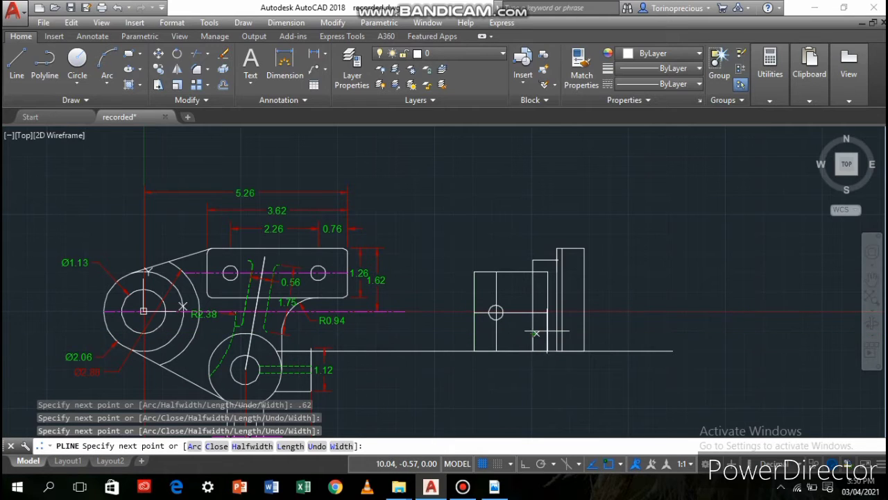
pyautogui.click(585, 334)
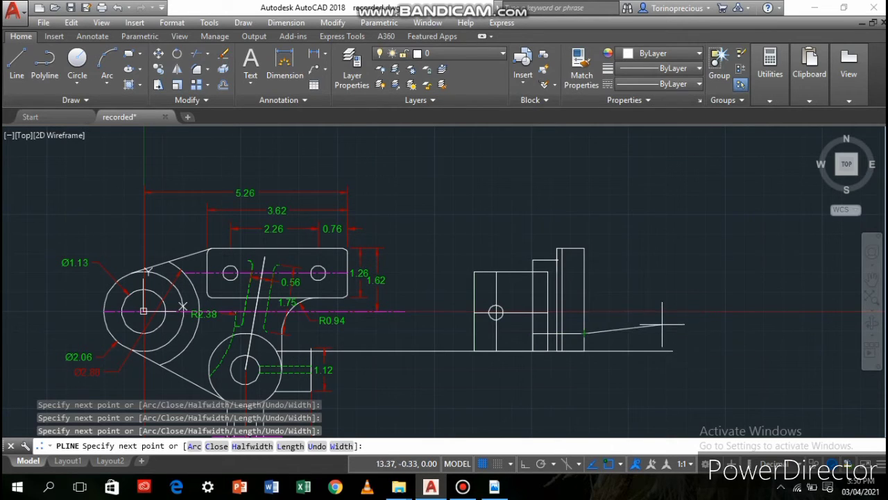
pyautogui.press('Return')
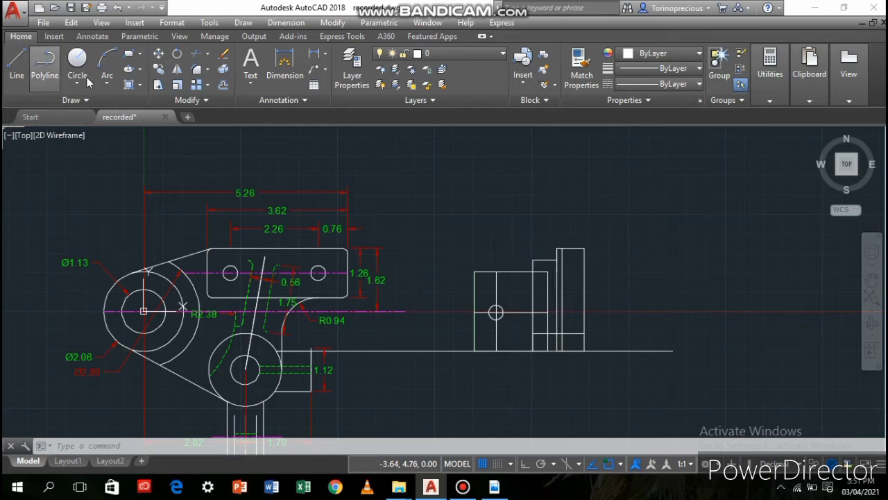
# Draw a rectangle from the tall rectangle's upper-right corner to its left side at the level of the 1.26 plate's bottom edge
pyautogui.click(129, 55)
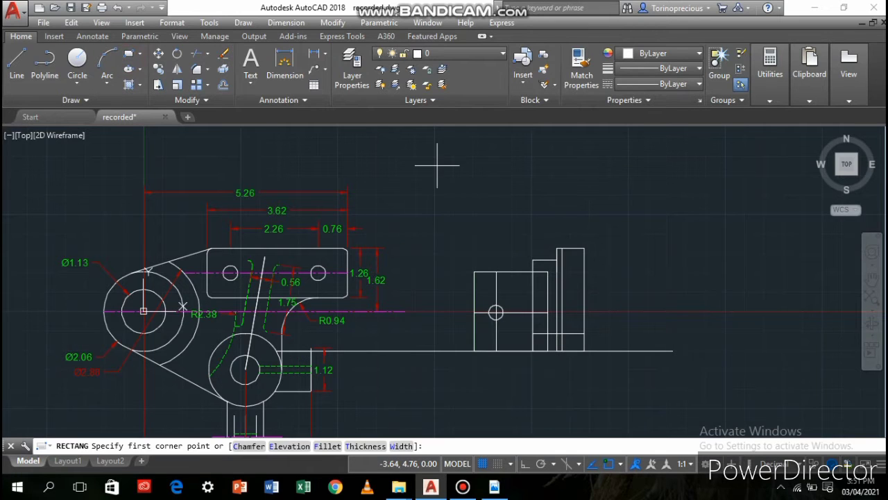
pyautogui.click(584, 247)
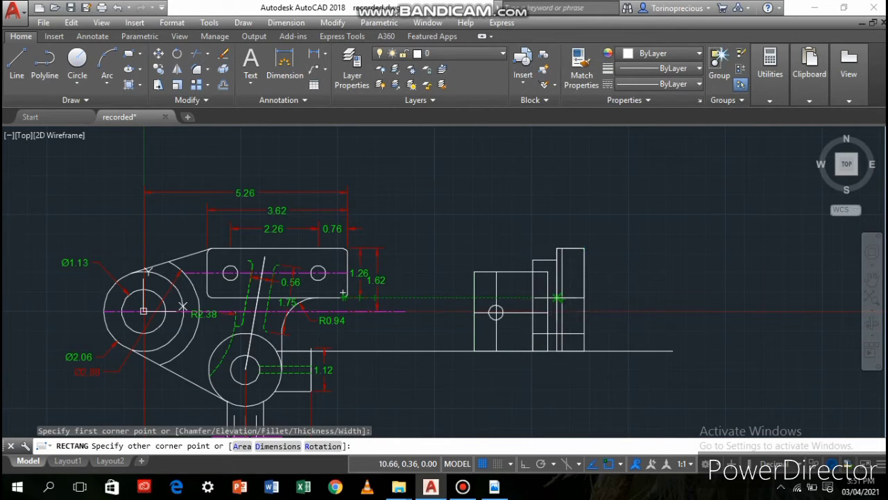
pyautogui.click(557, 298)
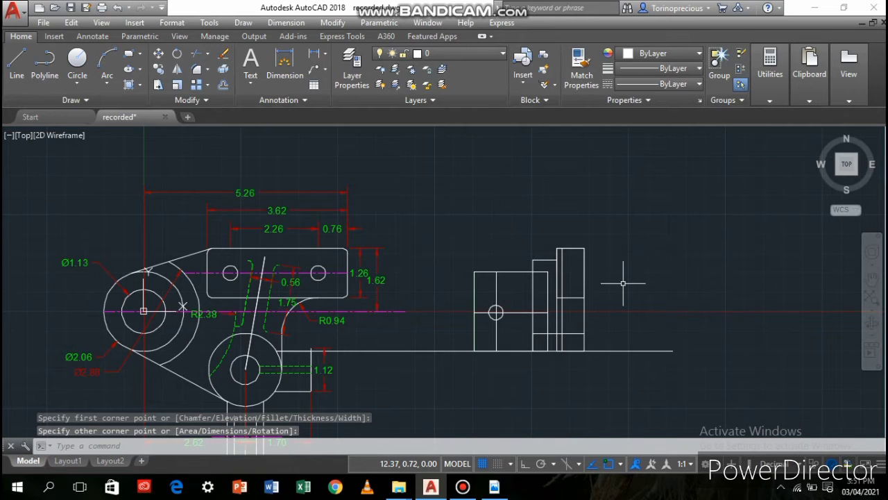
# Shorten the vertical division line inside the tall rectangle so its upper end meets the new rectangle's bottom edge
pyautogui.scroll(6, 526, 378)
pyautogui.moveTo(685, 271); pyautogui.dragTo(573, 420, button='middle')
pyautogui.scroll(-2, 528, 354)
pyautogui.click(547, 224)
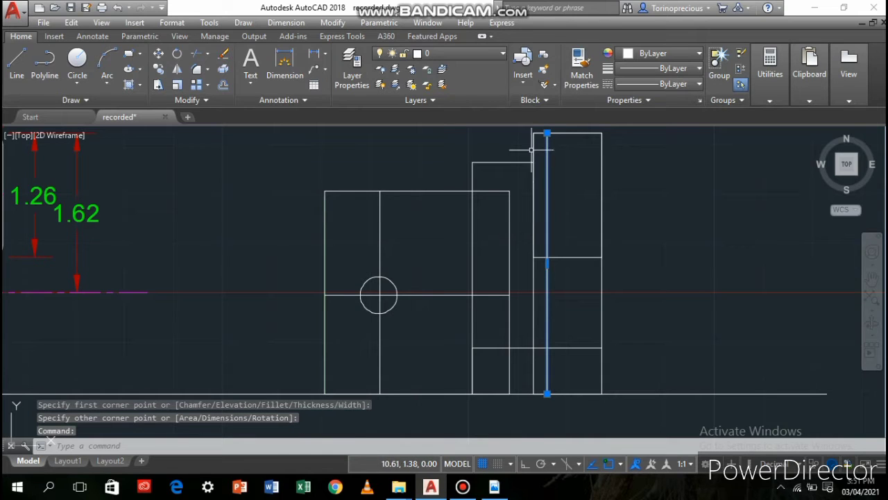
pyautogui.click(548, 132)
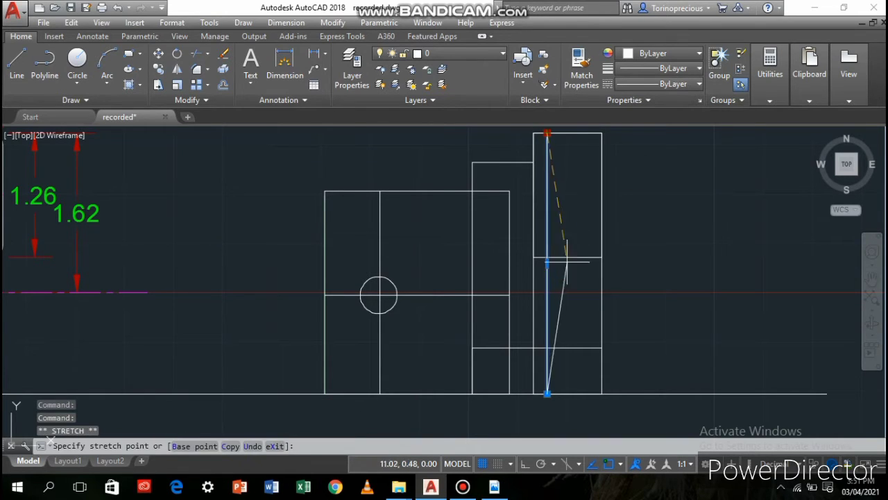
pyautogui.click(547, 257)
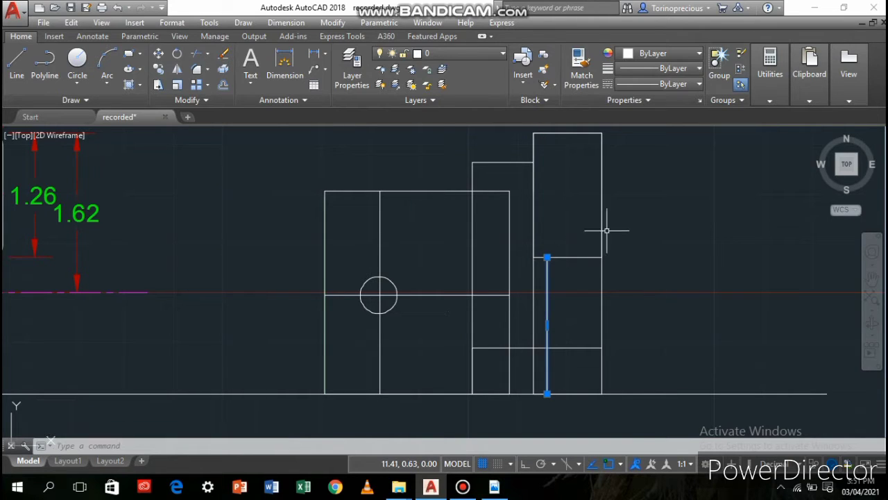
# Fillet the upper-right corner of the upper rectangle with a radius of 0.12
pyautogui.click(577, 256)
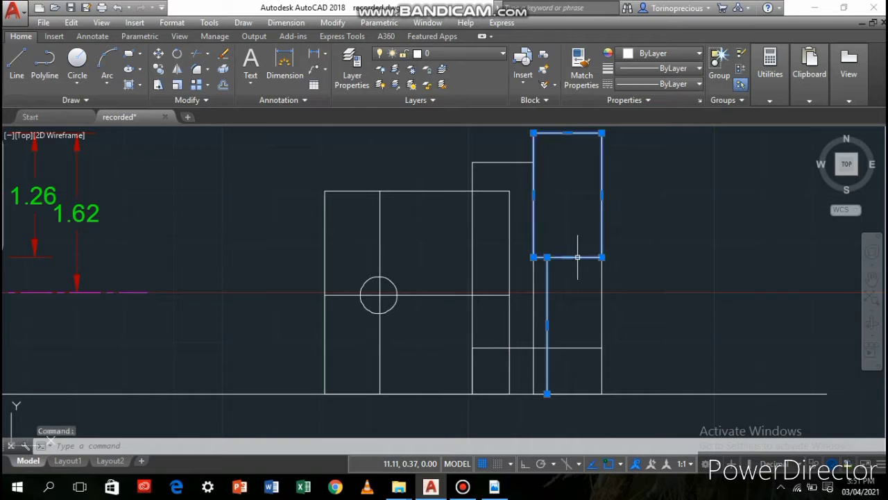
pyautogui.click(196, 69)
pyautogui.click(585, 133)
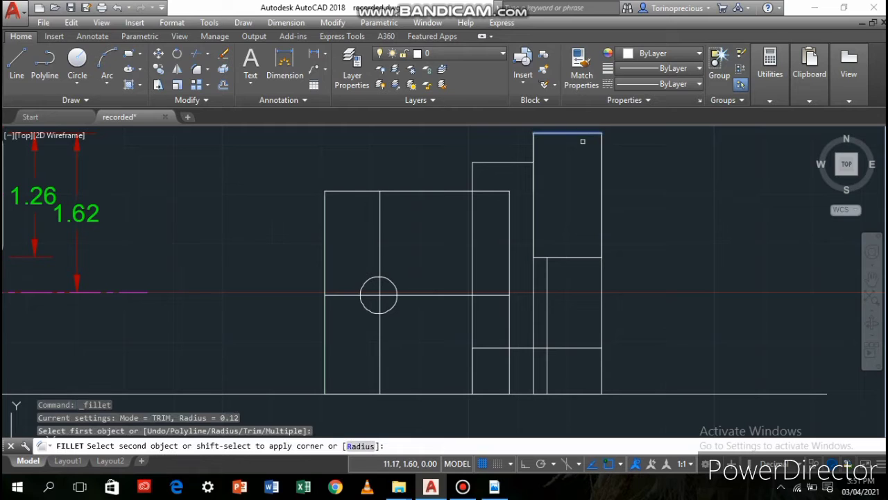
pyautogui.click(605, 145)
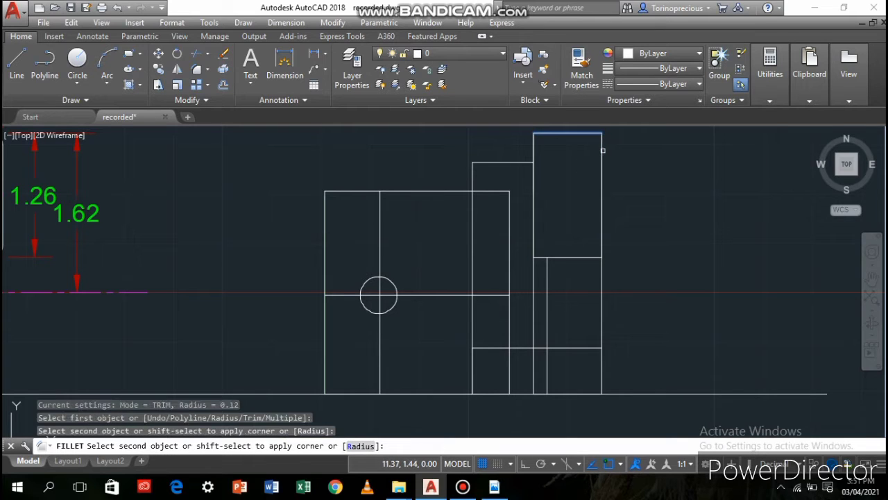
pyautogui.click(600, 147)
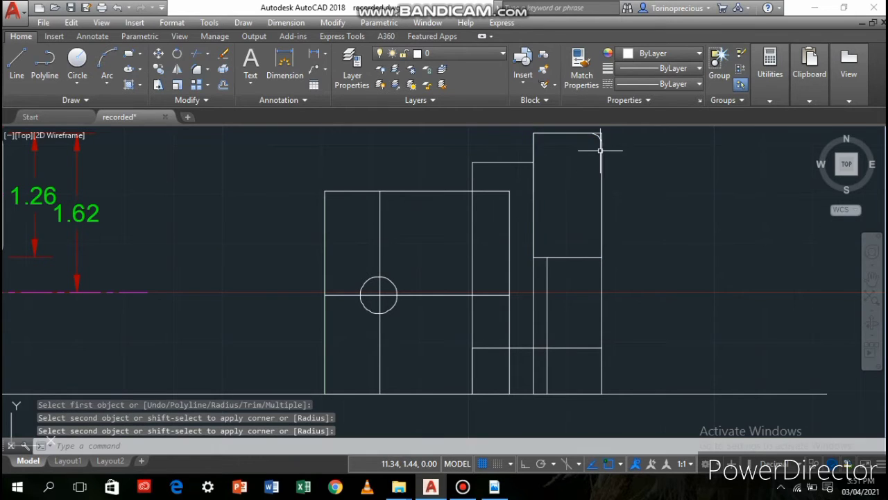
# Try a 0.12 radius fillet on the upper rectangle's lower-left corner, and undo it
pyautogui.click(196, 68)
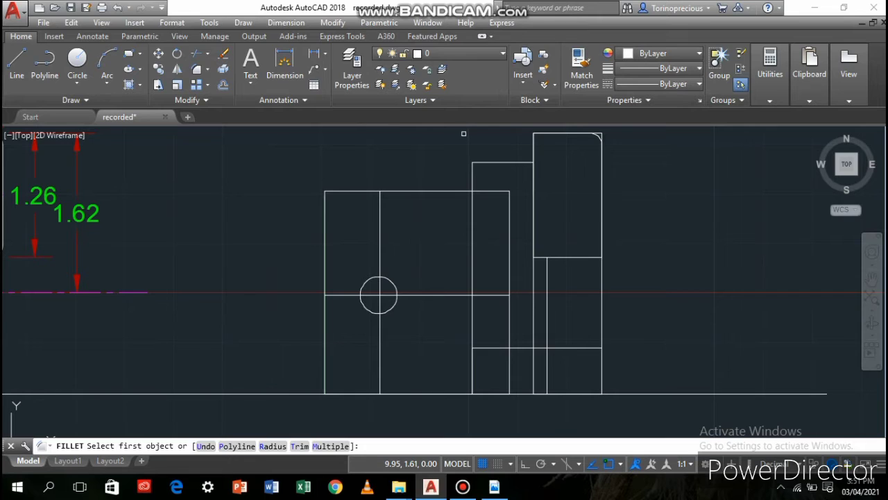
pyautogui.click(535, 228)
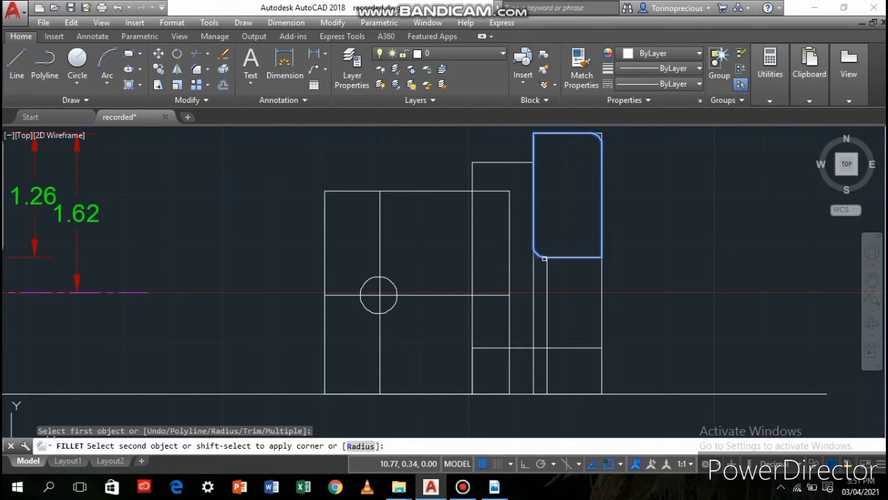
pyautogui.click(544, 259)
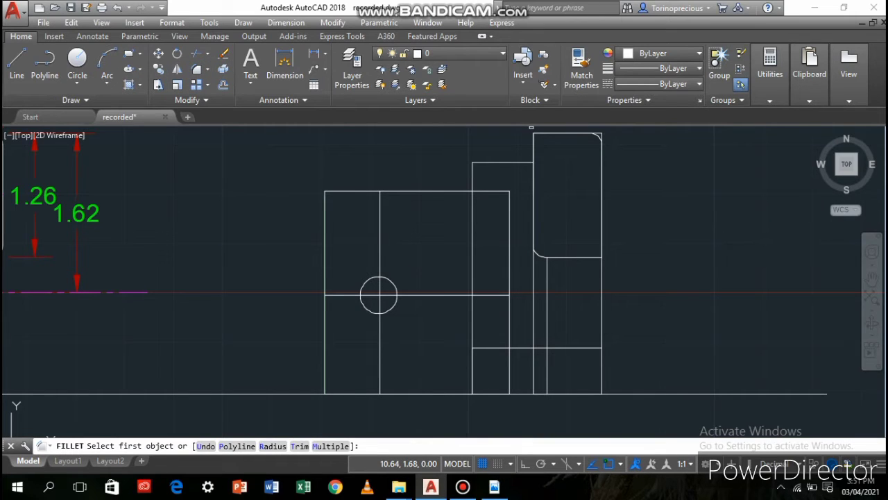
pyautogui.hotkey('ctrl', 'z')
pyautogui.hotkey('ctrl', 'z')
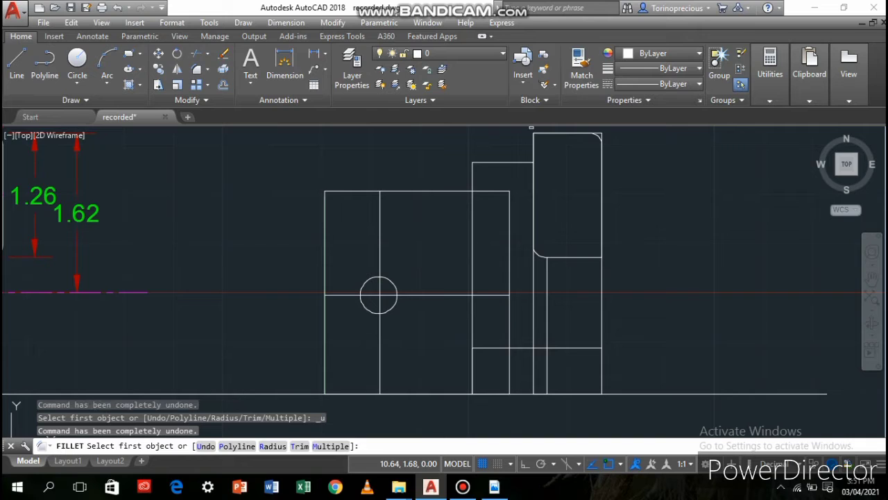
pyautogui.press('Escape')
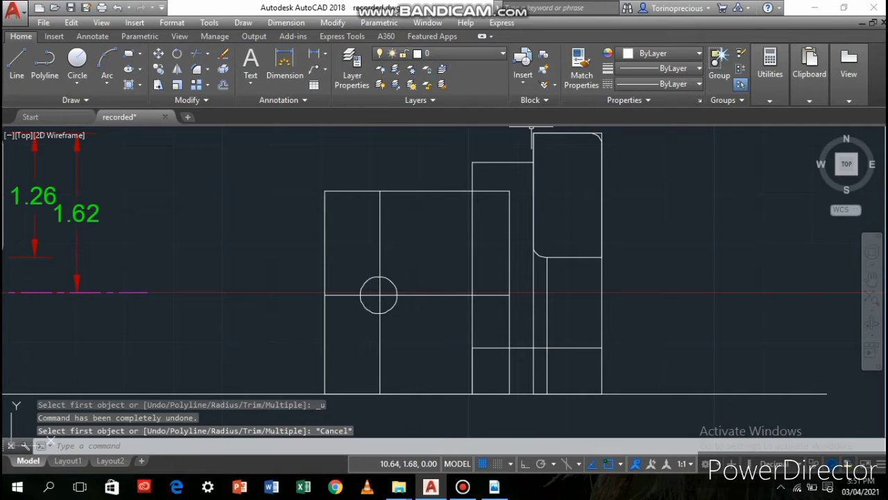
pyautogui.hotkey('ctrl', 'z')
pyautogui.hotkey('ctrl', 'z')
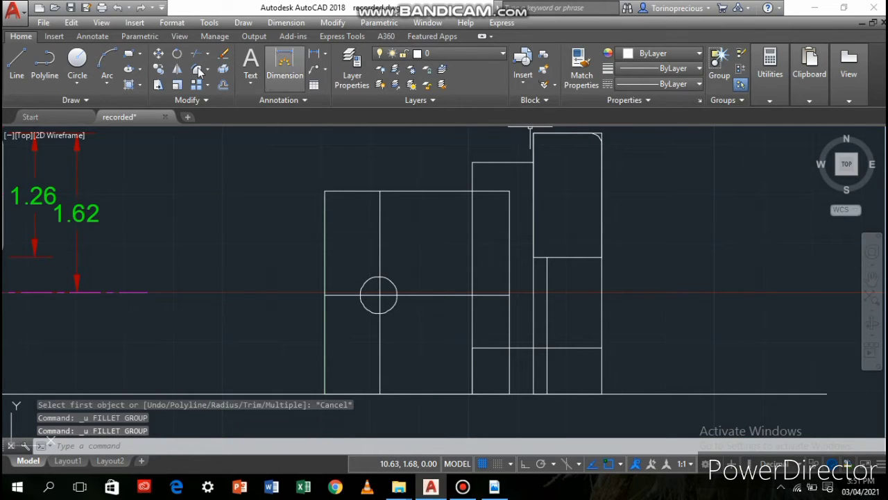
# Fillet the lower-right corner of the upper rectangle with the same 0.12 radius
pyautogui.click(197, 74)
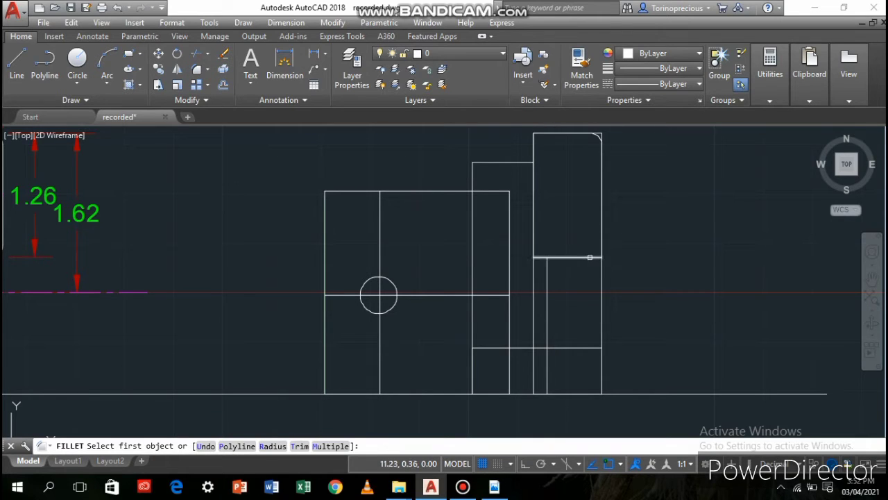
pyautogui.click(583, 257)
pyautogui.click(601, 246)
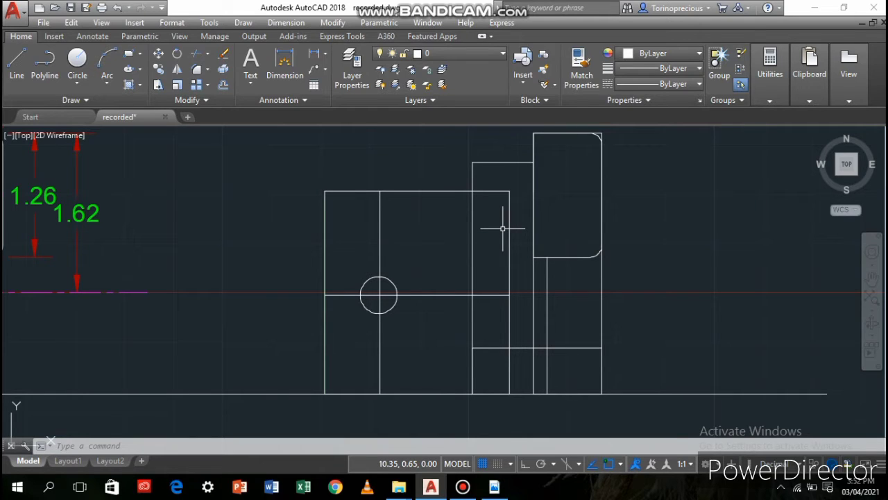
# Draw a line from the shortened division line's upper end up to the rectangle's top edge and along it to the edge's middle
pyautogui.click(548, 295)
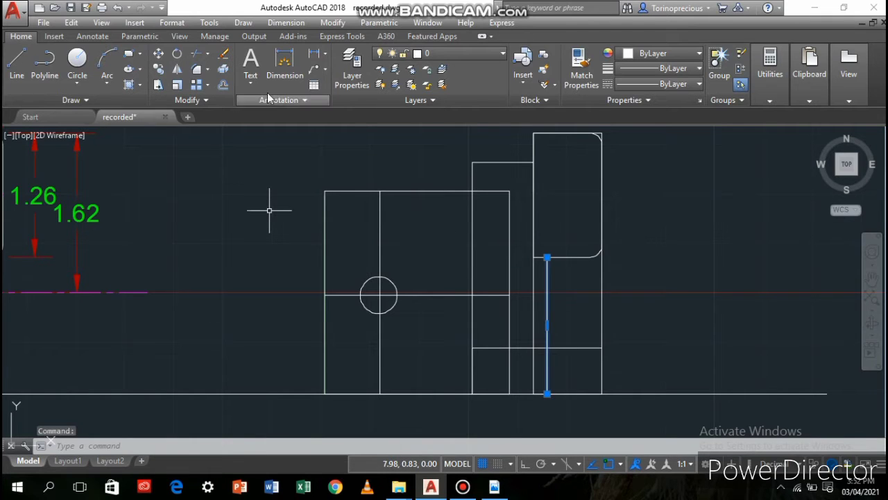
pyautogui.click(27, 72)
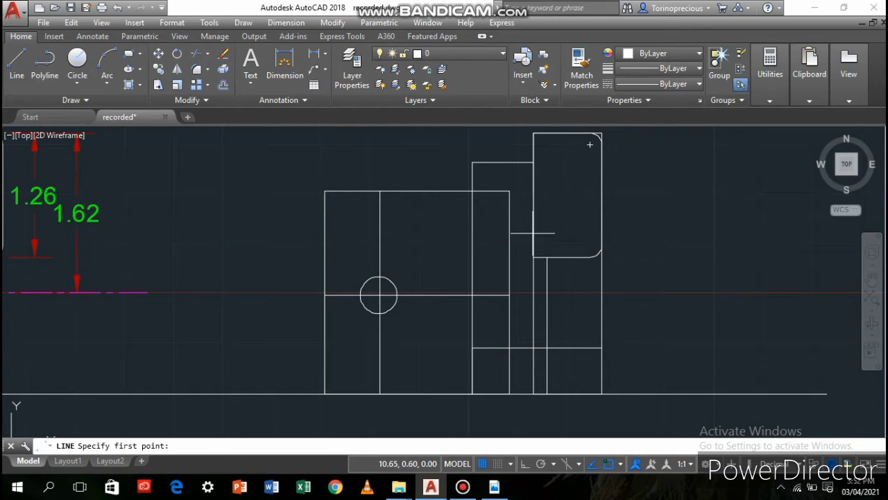
pyautogui.click(548, 257)
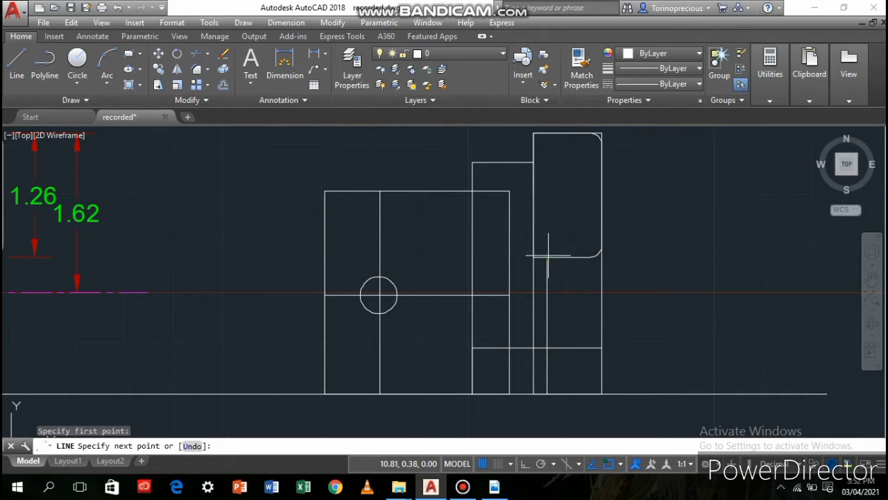
pyautogui.click(547, 133)
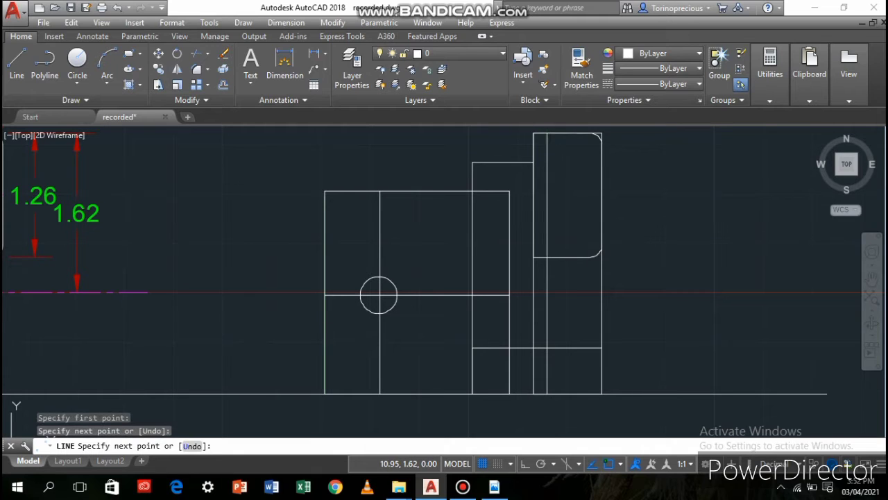
pyautogui.click(567, 137)
pyautogui.press('Return')
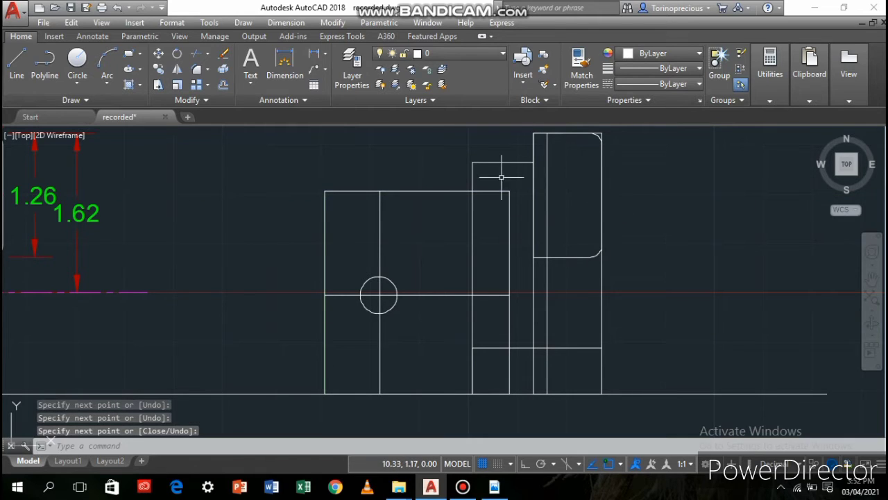
# Fillet the corner between the new vertical line and the top edge with the 0.12 radius
pyautogui.click(546, 174)
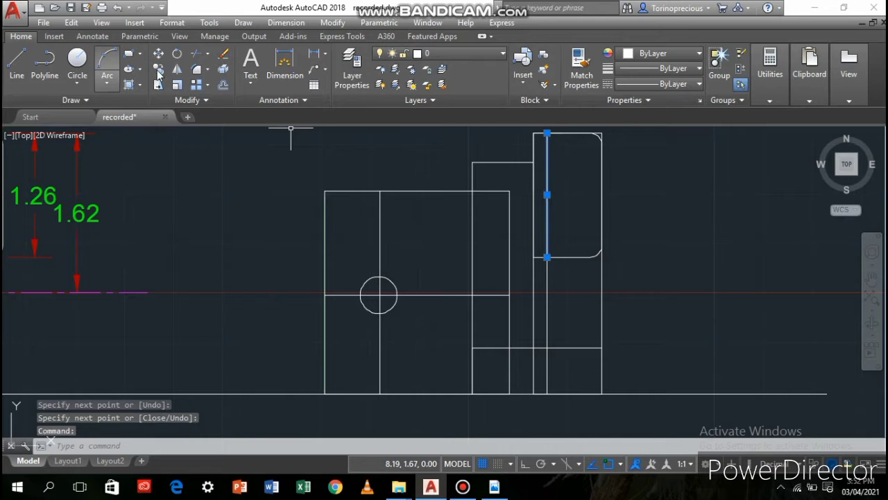
pyautogui.click(197, 69)
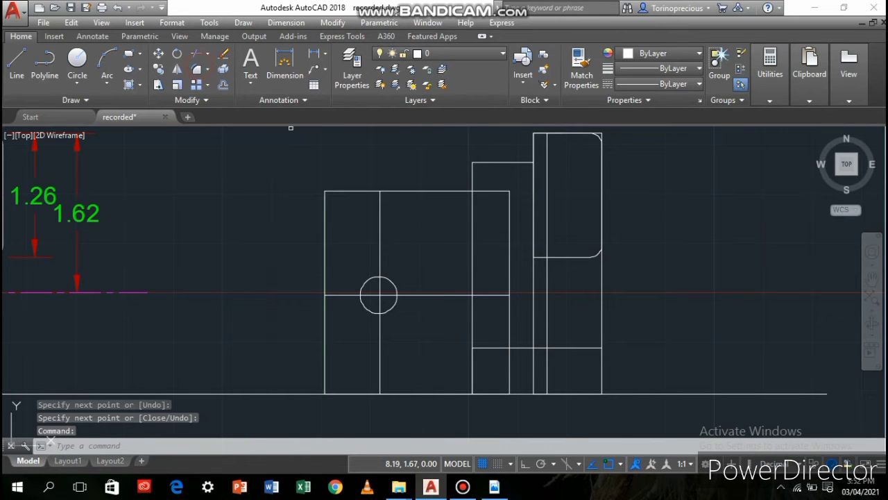
pyautogui.click(548, 143)
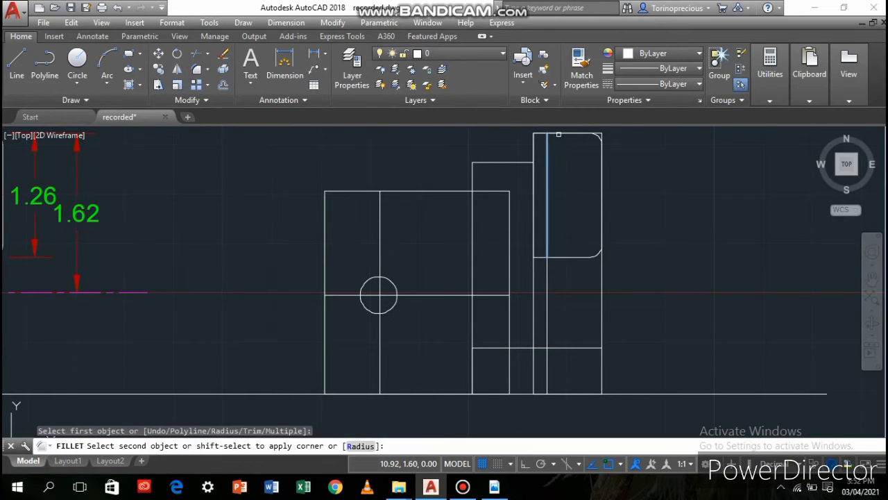
pyautogui.click(556, 134)
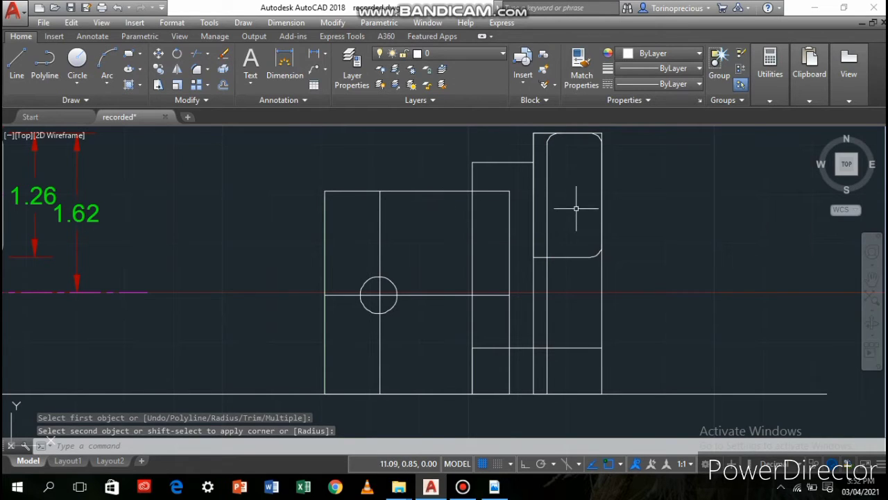
# Draw a short horizontal line from the lower division line's upper end to the tall rectangle's left side
pyautogui.click(548, 277)
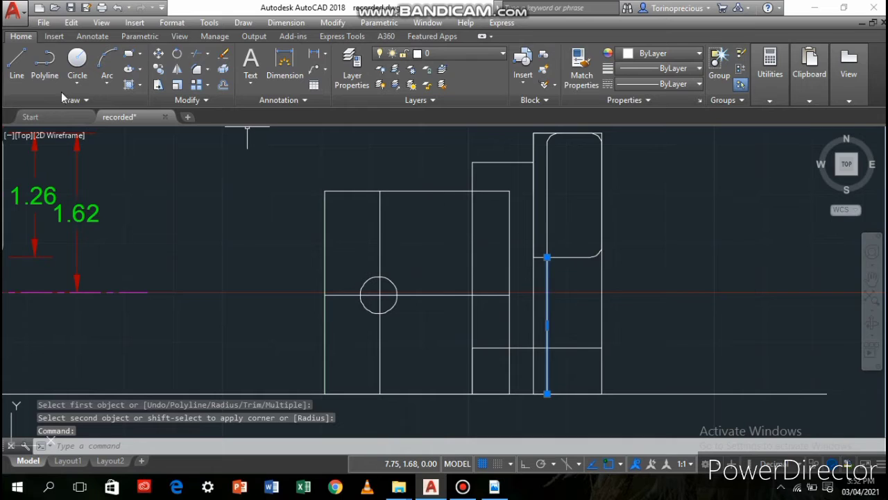
pyautogui.click(20, 75)
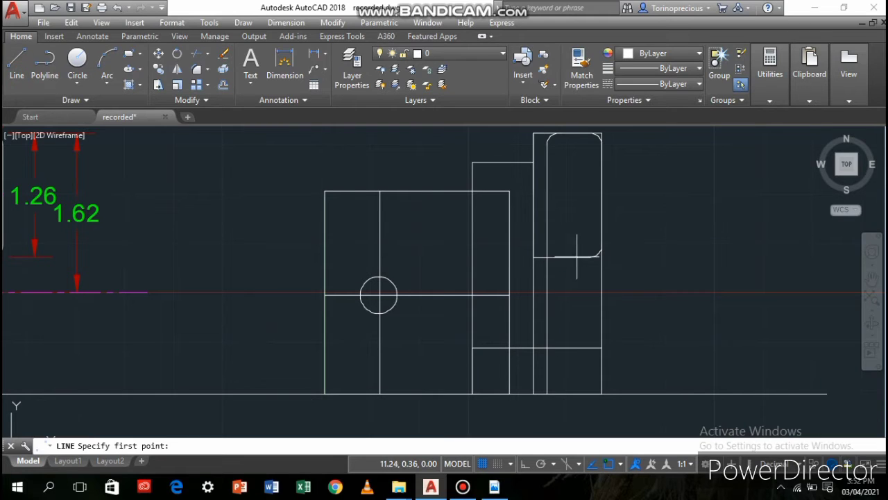
pyautogui.click(547, 257)
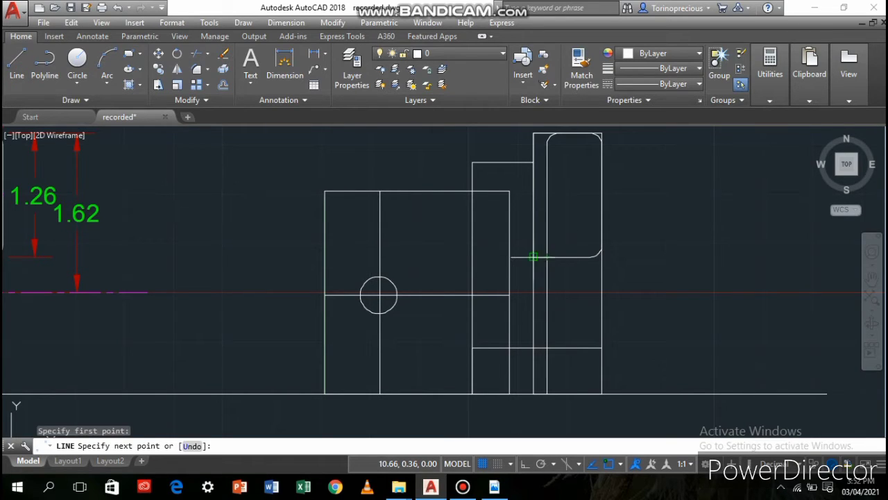
pyautogui.click(533, 257)
pyautogui.press('Return')
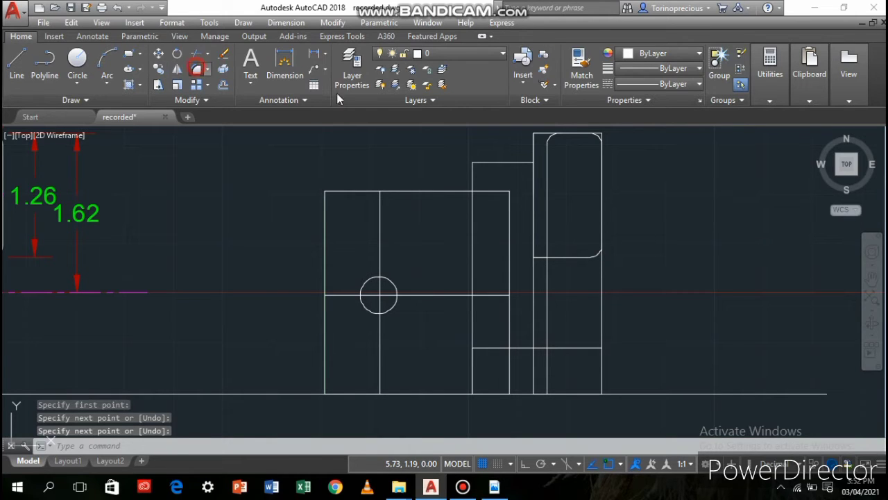
# Fillet the corner between the lower division line and the short horizontal line with the 0.12 radius
pyautogui.click(196, 68)
pyautogui.click(548, 281)
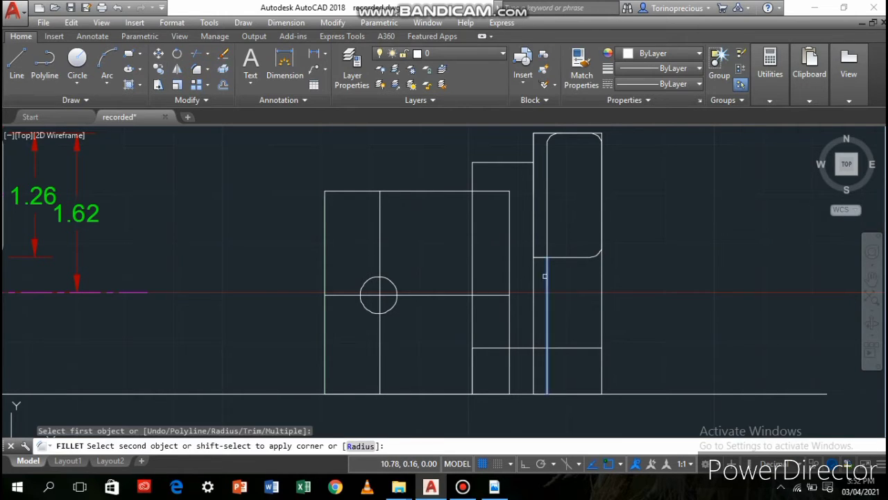
pyautogui.click(540, 257)
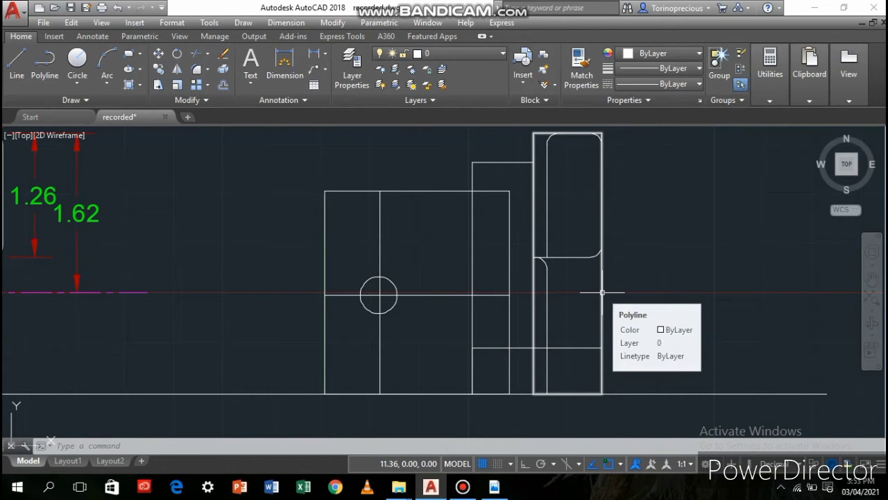
pyautogui.click(603, 292)
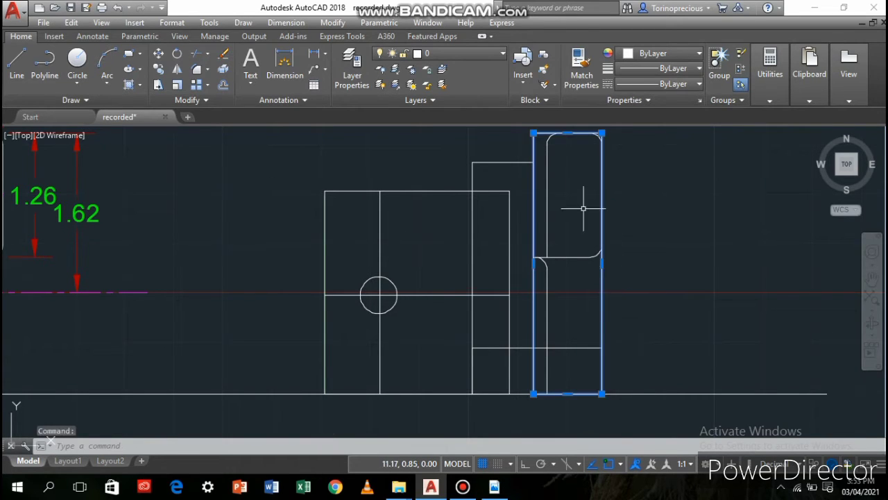
pyautogui.click(567, 134)
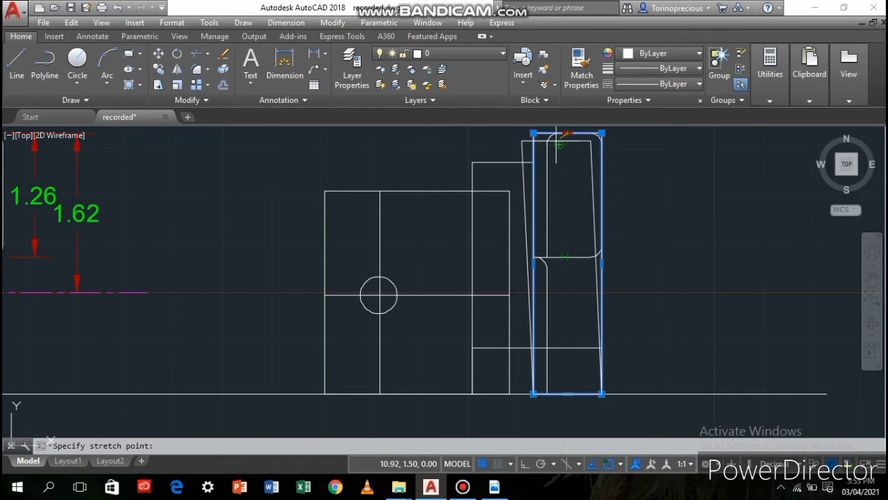
pyautogui.hotkey('ctrl', 'z')
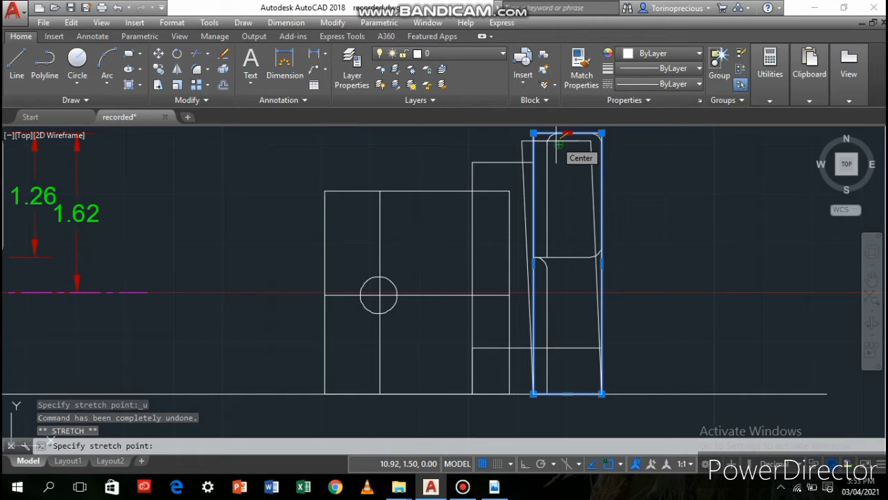
pyautogui.press('Escape')
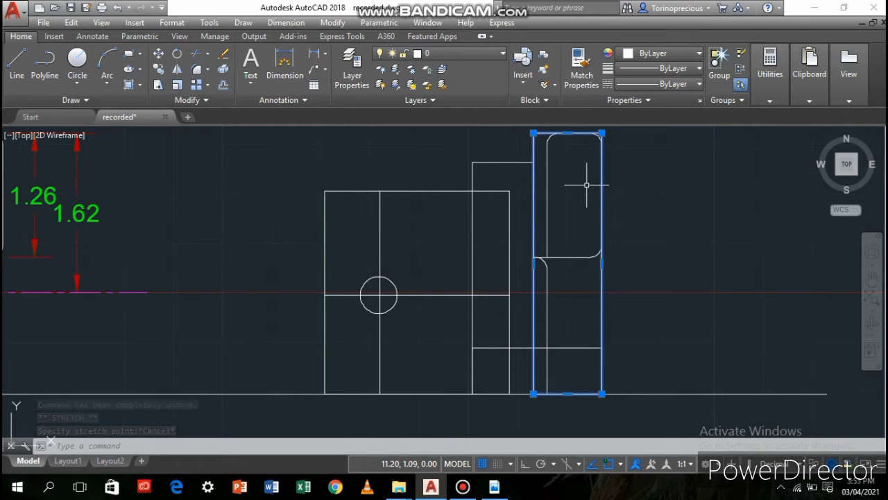
pyautogui.write('f')
pyautogui.press('Return')
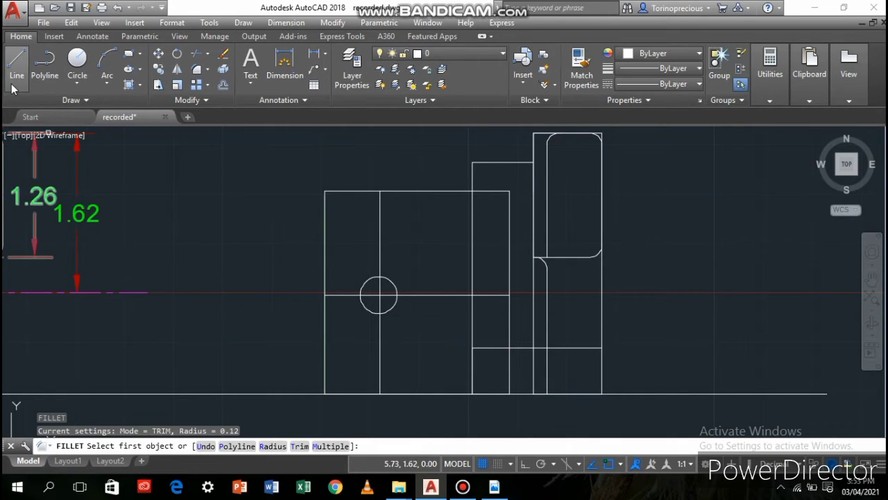
pyautogui.press('Escape')
# Draw a vertical line up the tall rectangle's right side, from its lower corner past the bottom of the filleted rectangle
pyautogui.write('l')
pyautogui.press('Return')
pyautogui.click(601, 394)
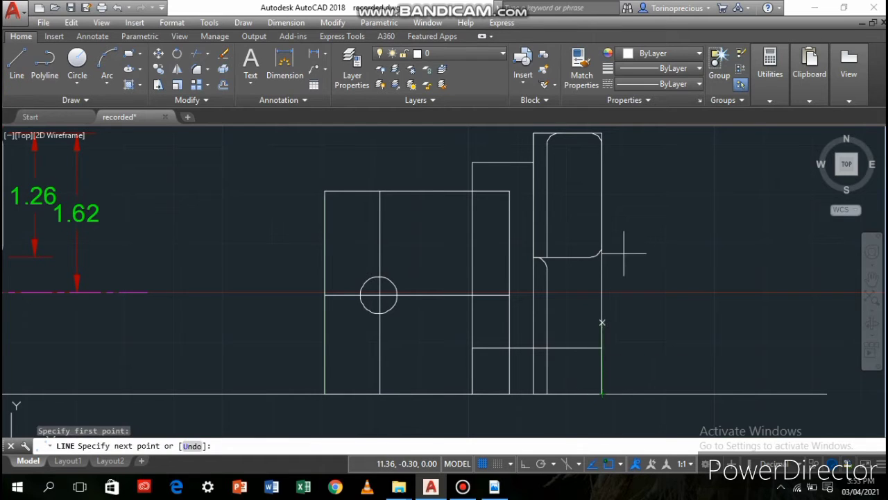
pyautogui.click(602, 257)
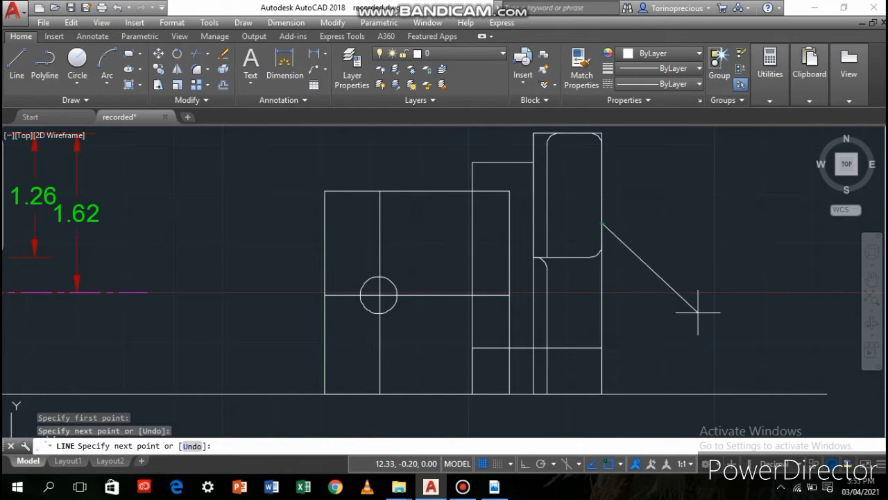
pyautogui.press('Return')
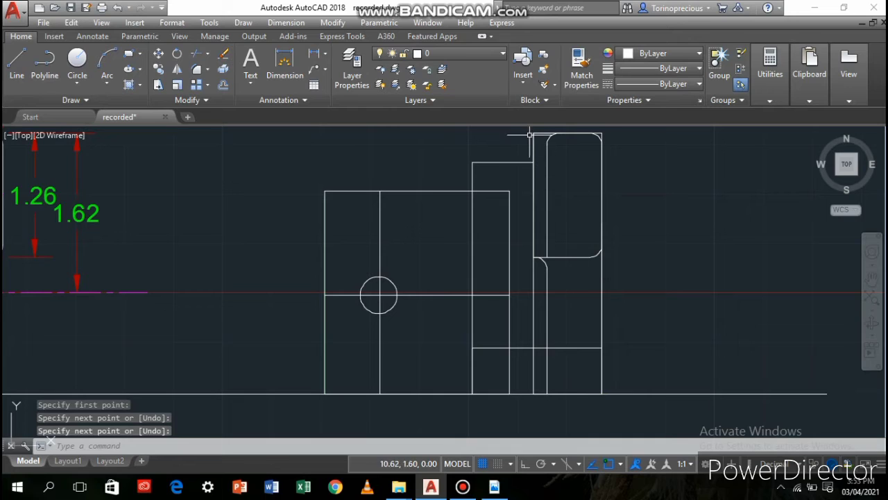
# Stretch the tall rectangle's bottom edge up to the horizontal line at the lower fillet, and erase that rectangle
pyautogui.click(602, 136)
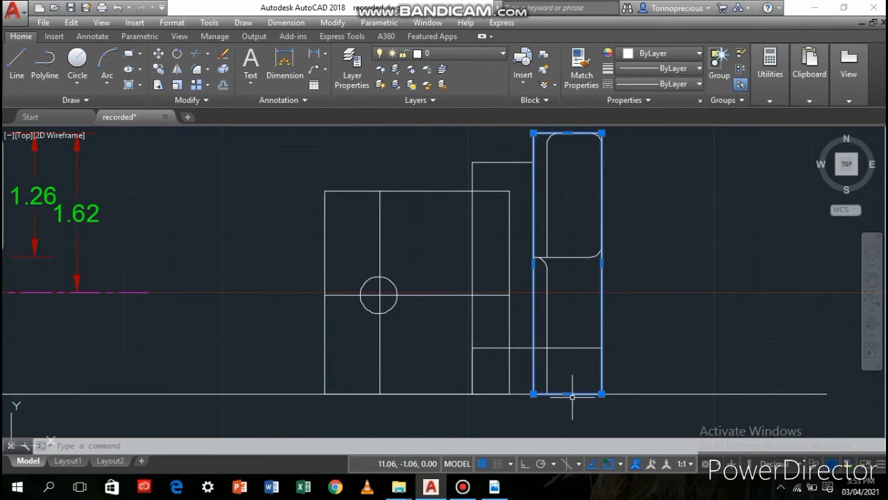
pyautogui.moveTo(567, 393)
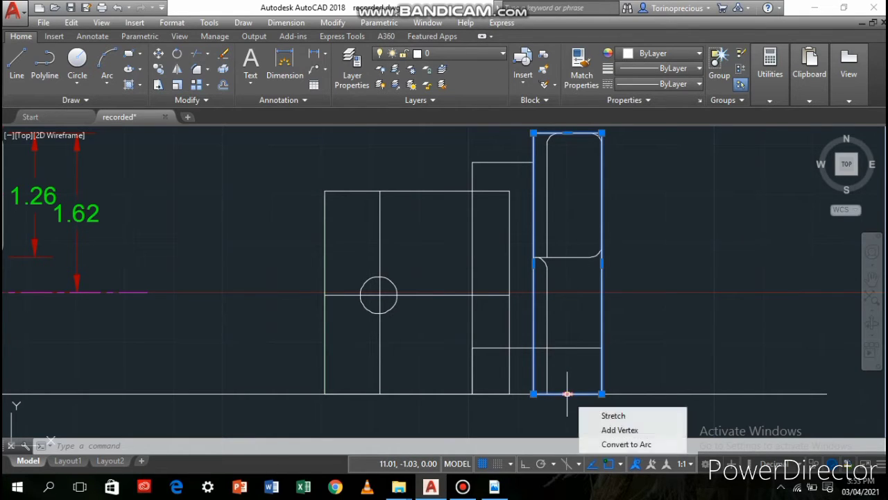
pyautogui.click(568, 257)
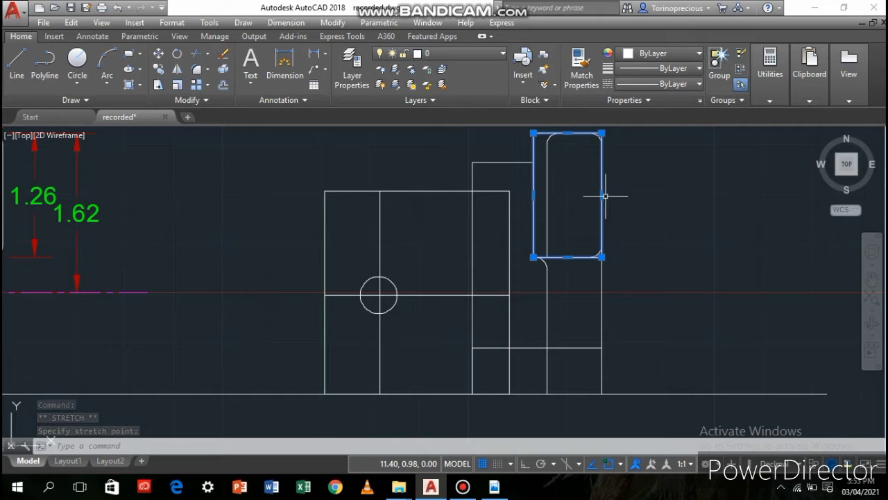
pyautogui.moveTo(603, 195)
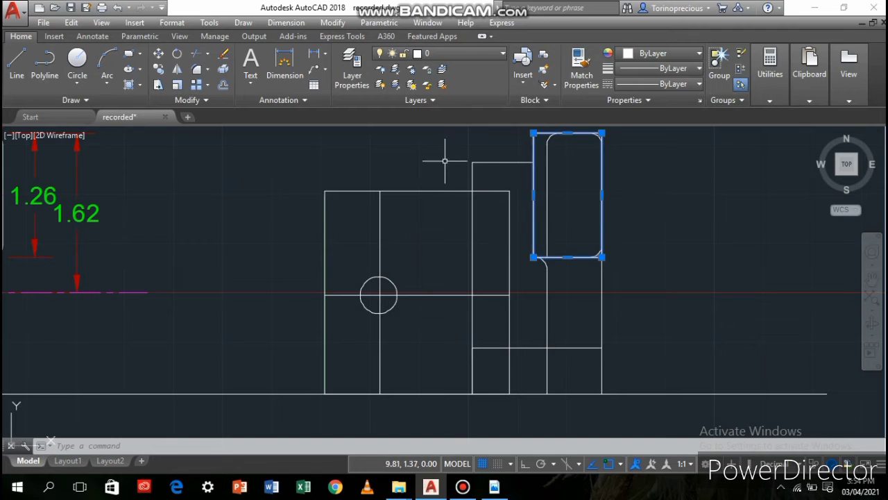
pyautogui.press('Delete')
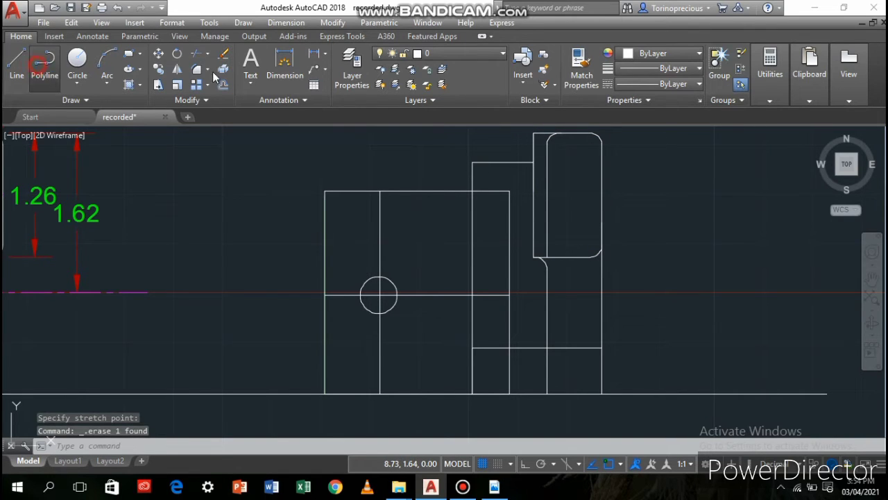
# Draw a polyline from the middle of the filleted rectangle's top edge around its left side to the middle of its bottom edge
pyautogui.click(44, 63)
pyautogui.click(567, 134)
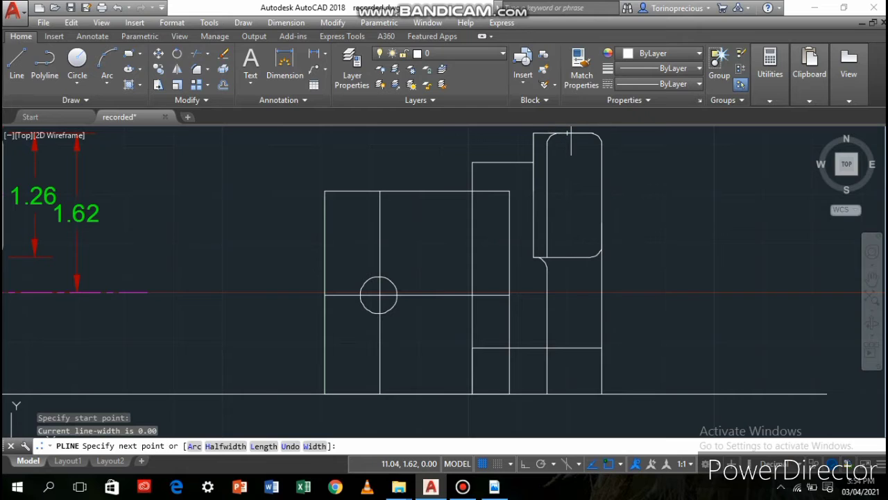
pyautogui.click(534, 133)
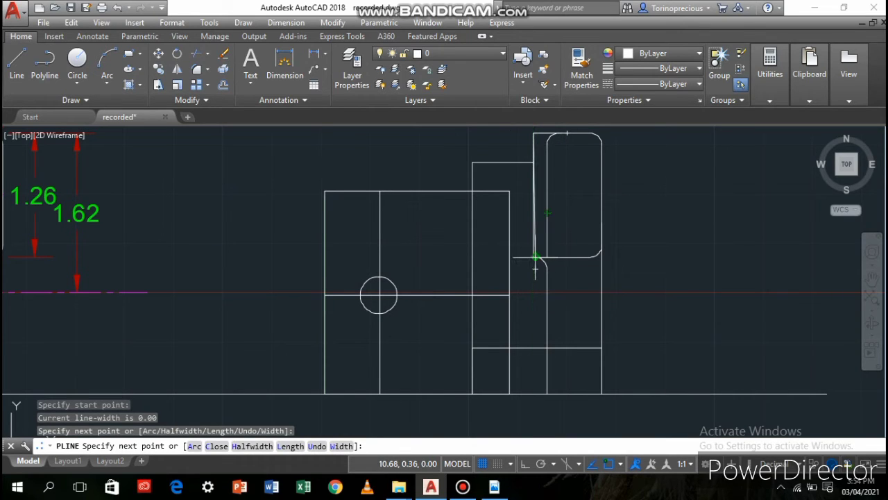
pyautogui.click(534, 257)
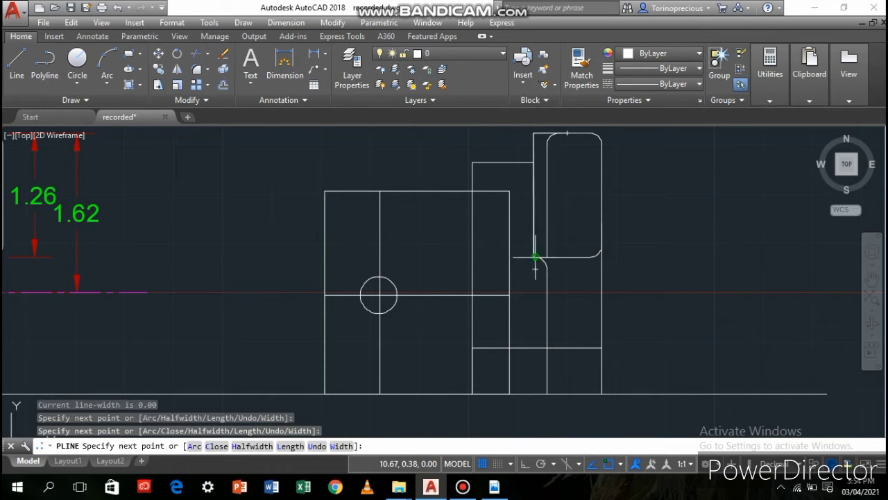
pyautogui.click(593, 256)
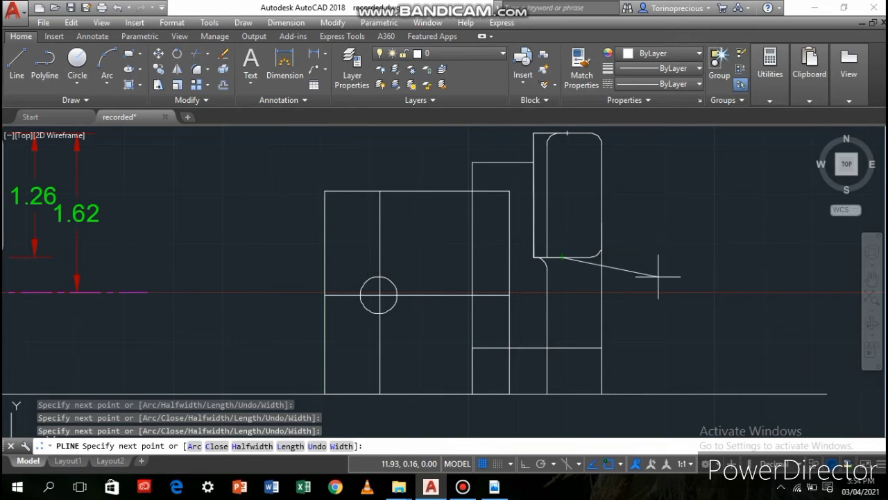
pyautogui.press('Return')
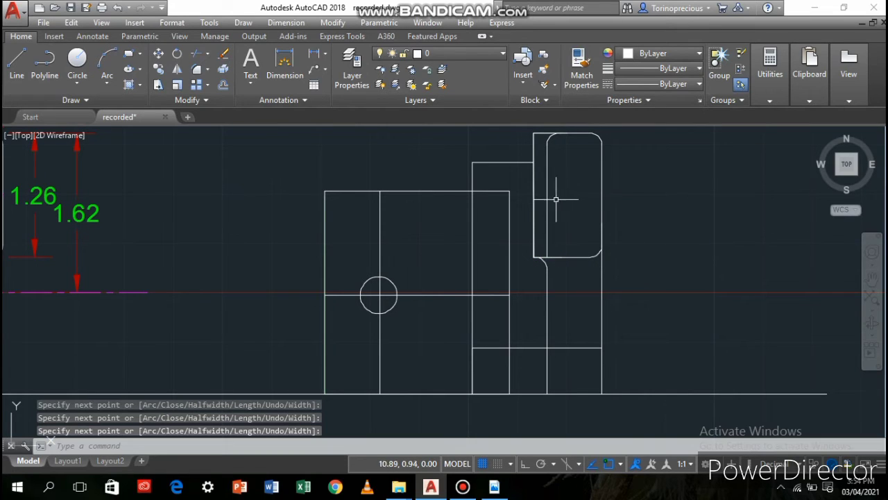
# Hide the new polyline and erase the filleted rectangle beneath it
pyautogui.click(535, 145)
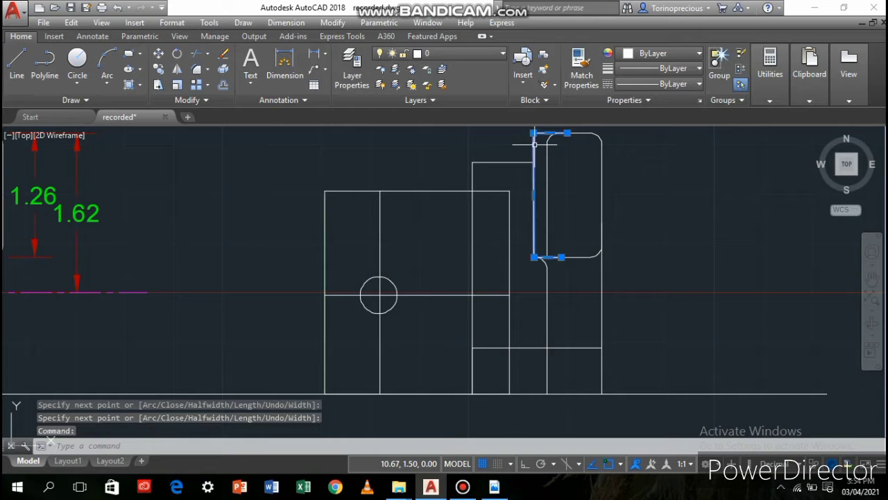
pyautogui.rightClick(610, 174)
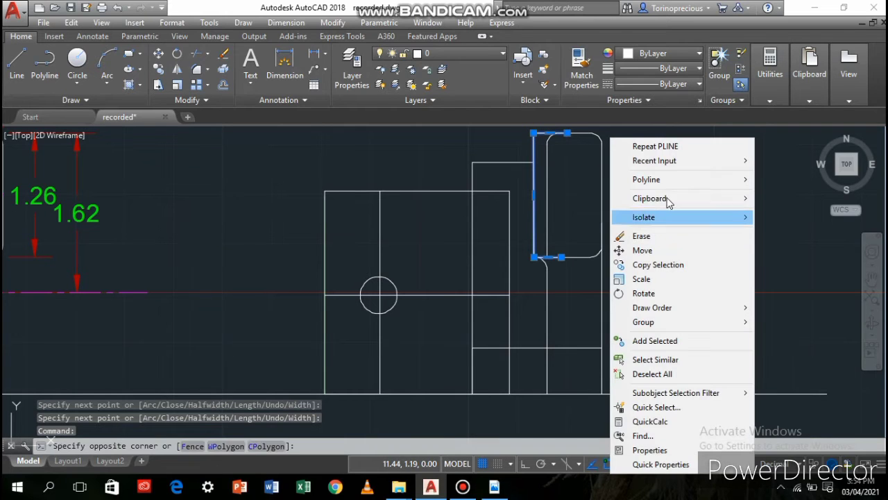
pyautogui.moveTo(682, 219)
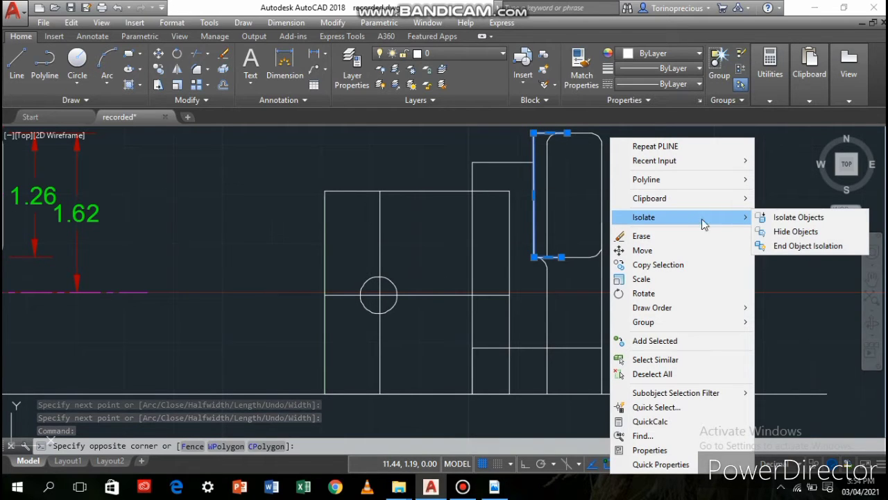
pyautogui.click(802, 236)
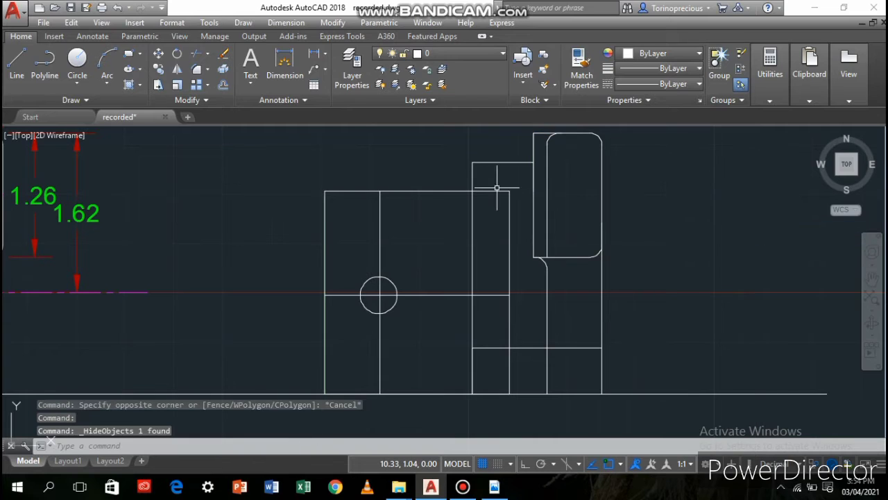
pyautogui.click(532, 136)
pyautogui.press('Delete')
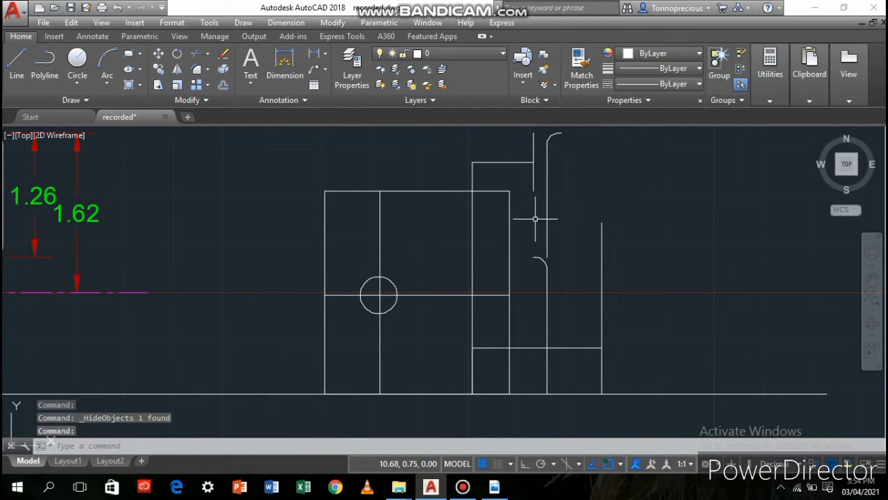
# End the object isolation and undo the erasing of the filleted rectangle
pyautogui.rightClick(540, 215)
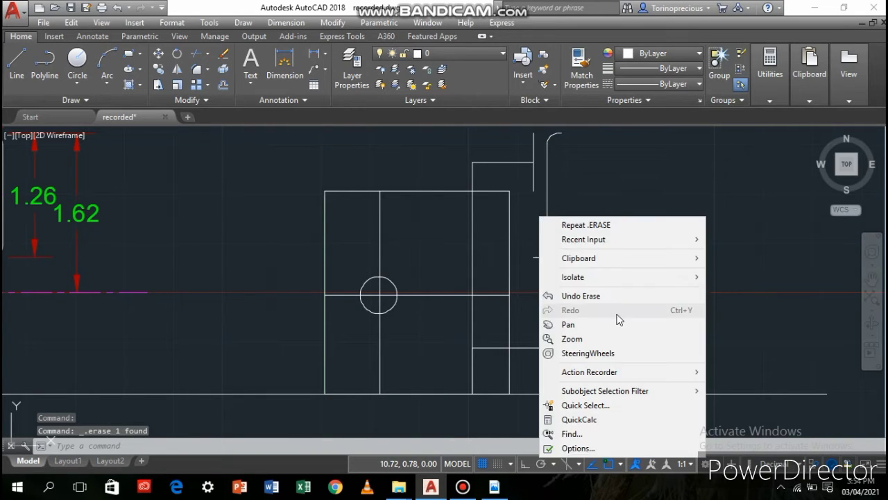
pyautogui.click(623, 281)
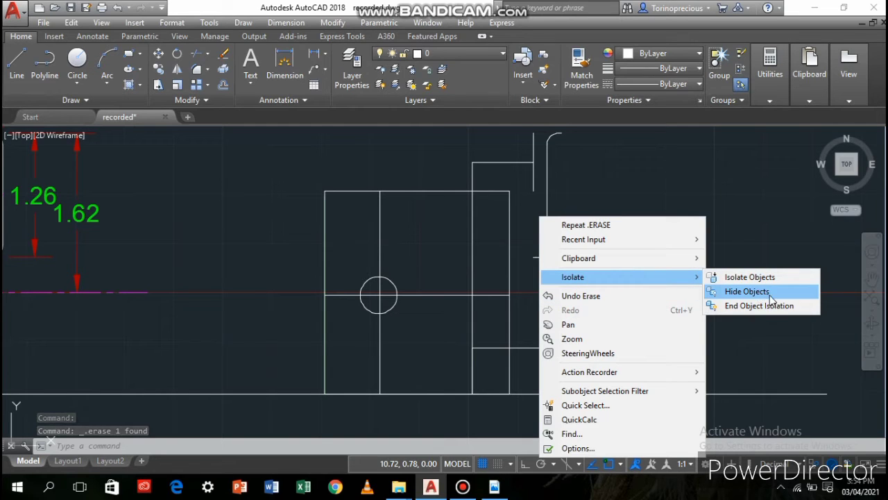
pyautogui.click(746, 305)
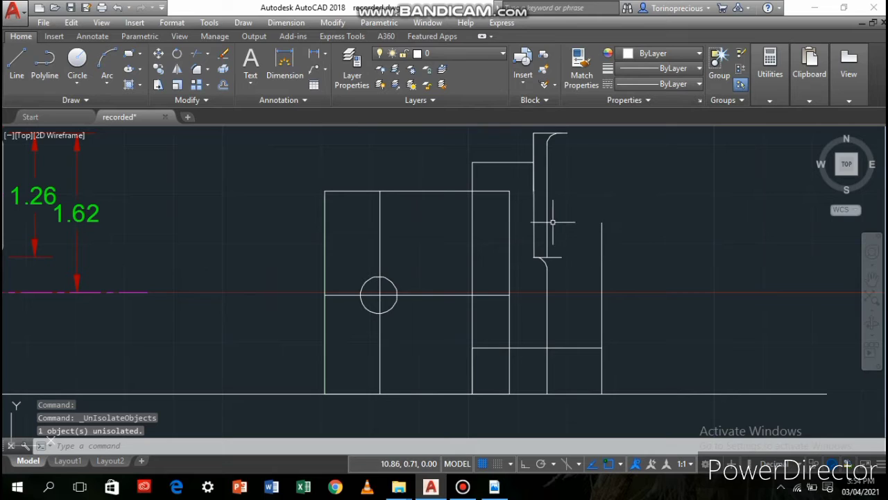
pyautogui.hotkey('ctrl', 'z')
pyautogui.hotkey('ctrl', 'z')
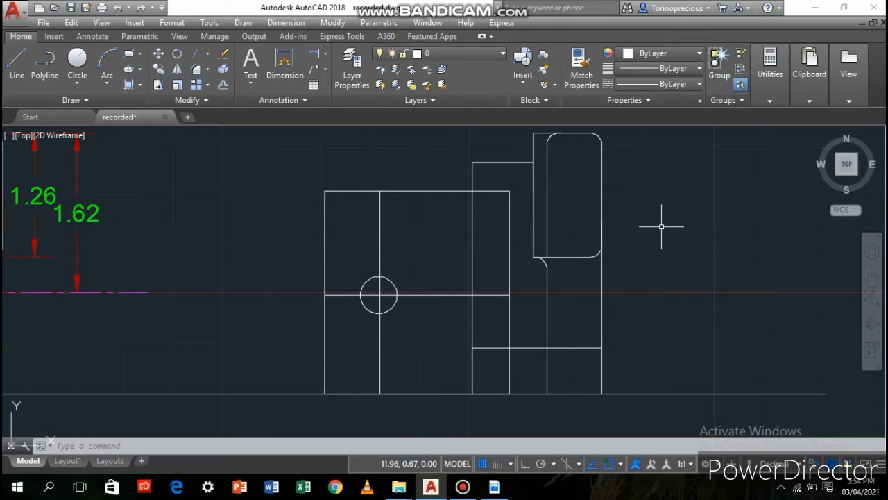
pyautogui.click(532, 152)
pyautogui.rightClick(679, 188)
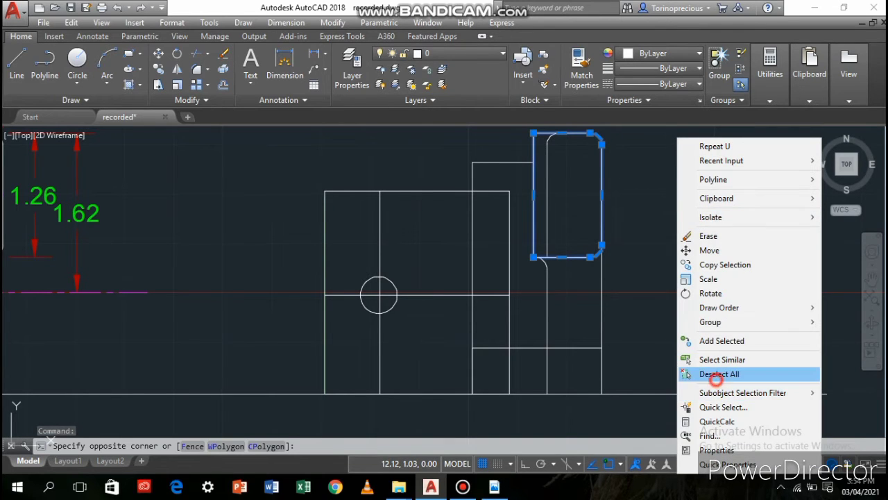
pyautogui.click(718, 374)
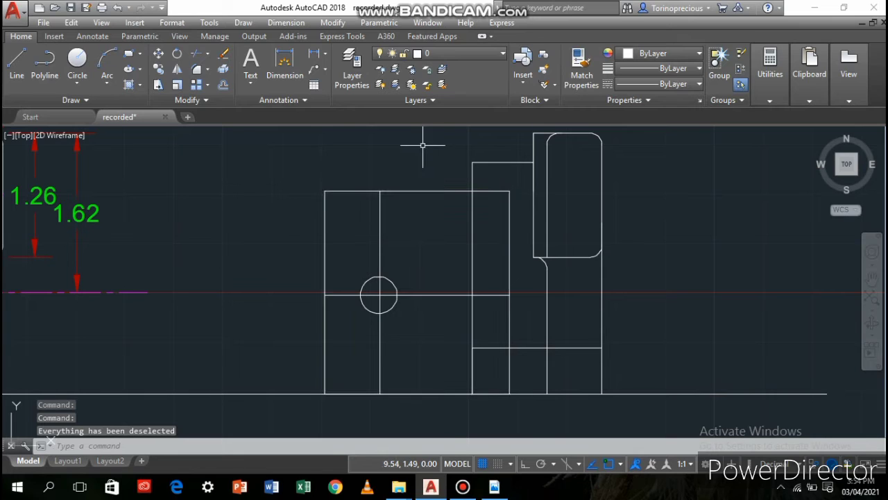
# Extend the upper step's horizontal edge with a line to the inner vertical line and up to the fillet arc's lower end
pyautogui.click(17, 62)
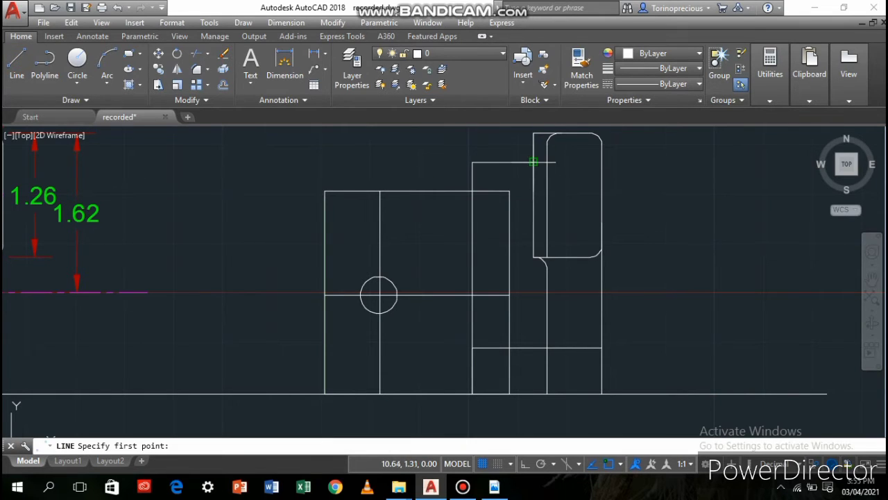
pyautogui.click(532, 161)
pyautogui.click(546, 162)
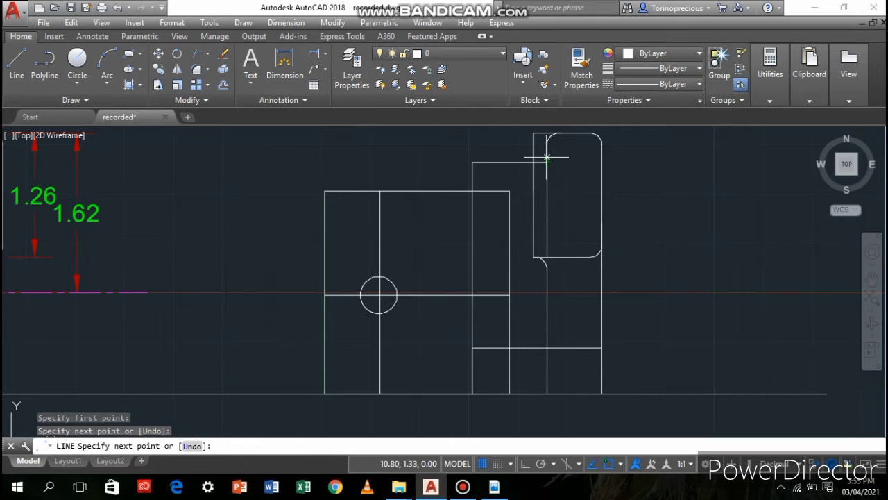
pyautogui.click(547, 143)
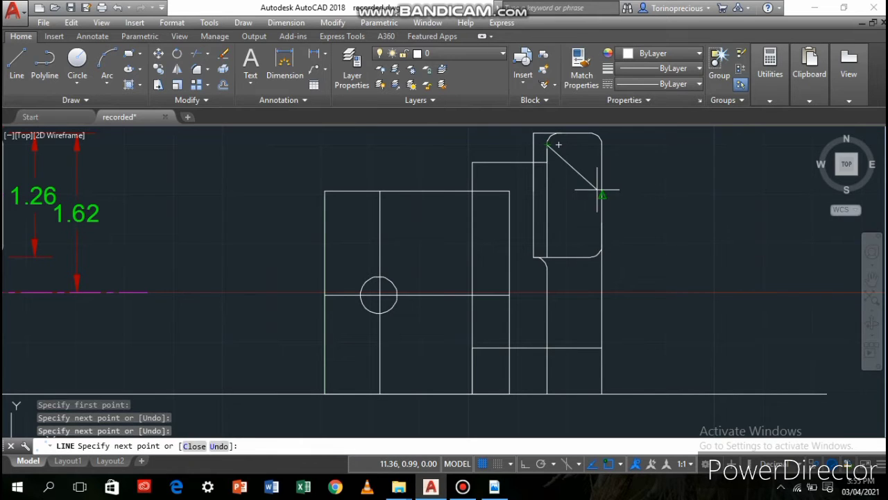
pyautogui.press('Return')
# Fillet the inside corner between the upper step's horizontal edge and the inner vertical line below the top arc
pyautogui.scroll(4, 492, 184)
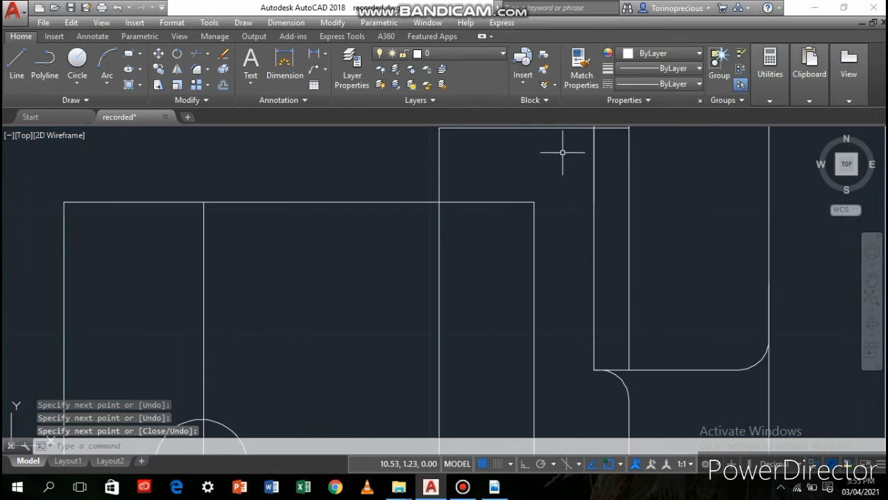
pyautogui.moveTo(539, 202)
pyautogui.mouseDown(button='middle')
pyautogui.moveTo(530, 261)
pyautogui.moveTo(452, 371)
pyautogui.mouseUp(button='middle')
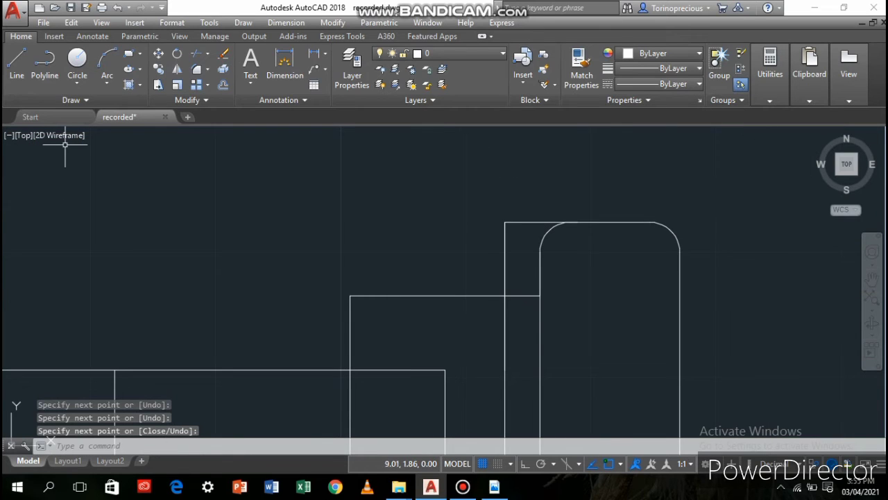
pyautogui.click(199, 83)
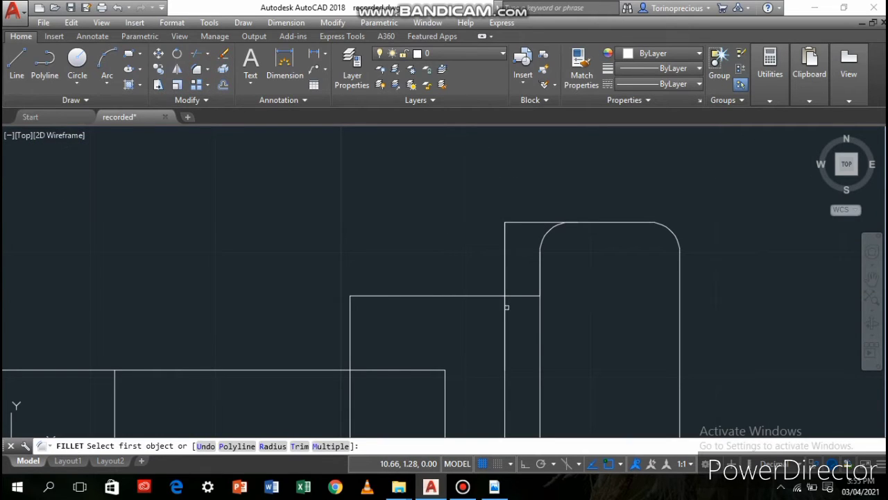
pyautogui.click(517, 296)
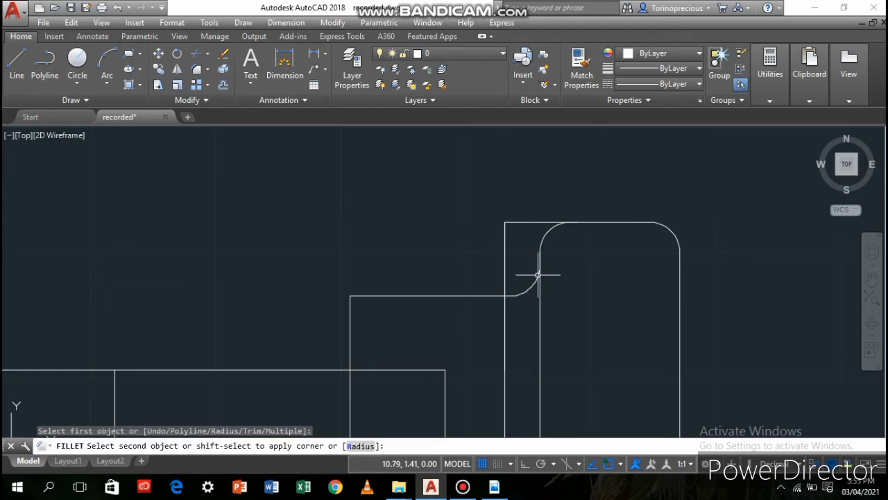
pyautogui.click(539, 274)
pyautogui.scroll(-4, 460, 333)
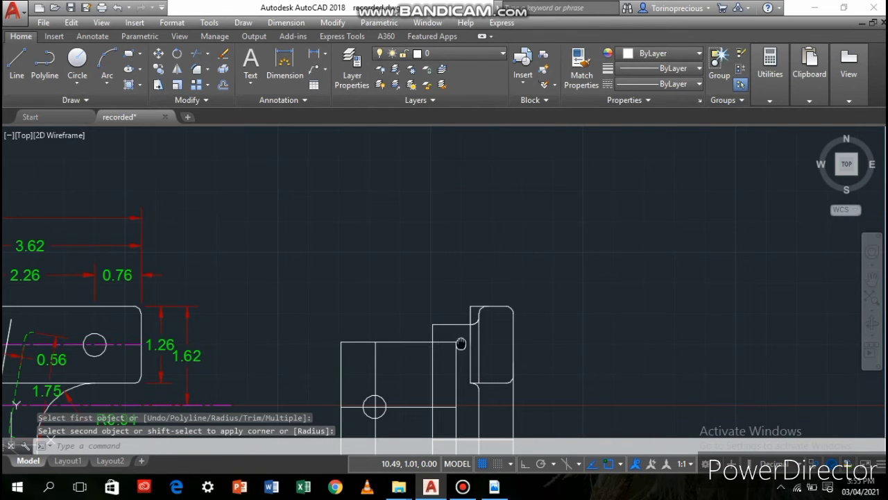
pyautogui.moveTo(461, 343); pyautogui.dragTo(535, 235, button='middle')
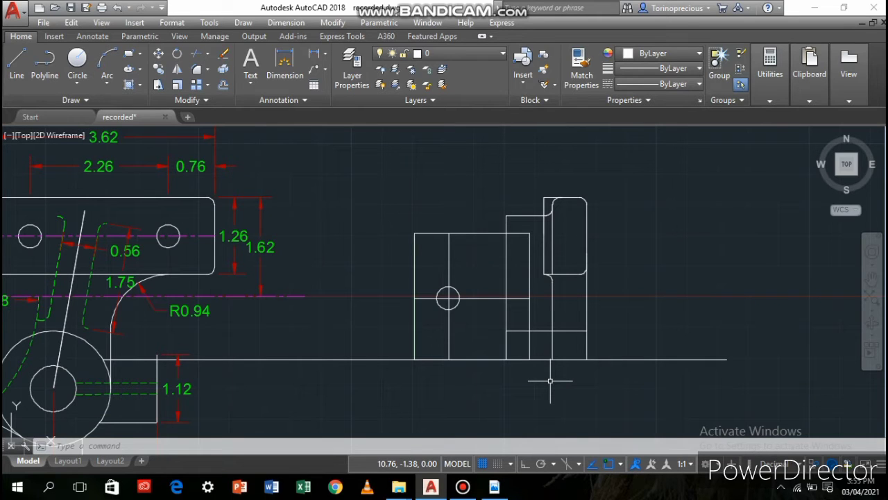
pyautogui.click(516, 331)
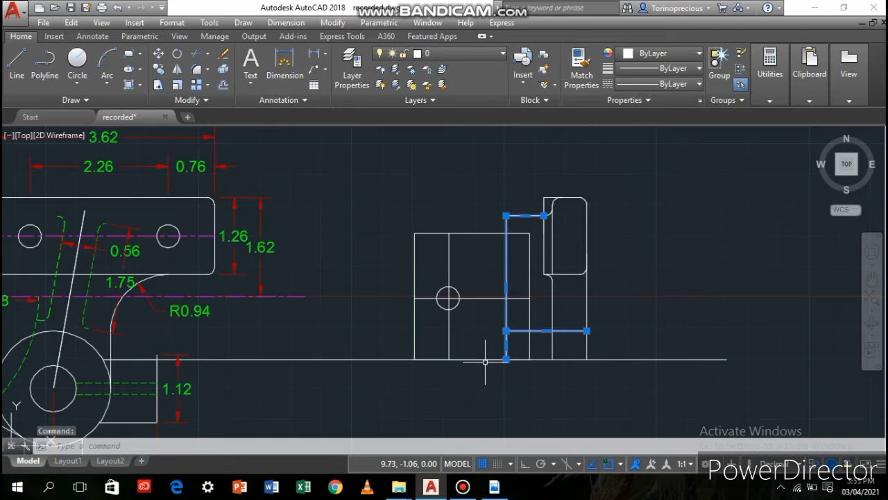
pyautogui.click(223, 69)
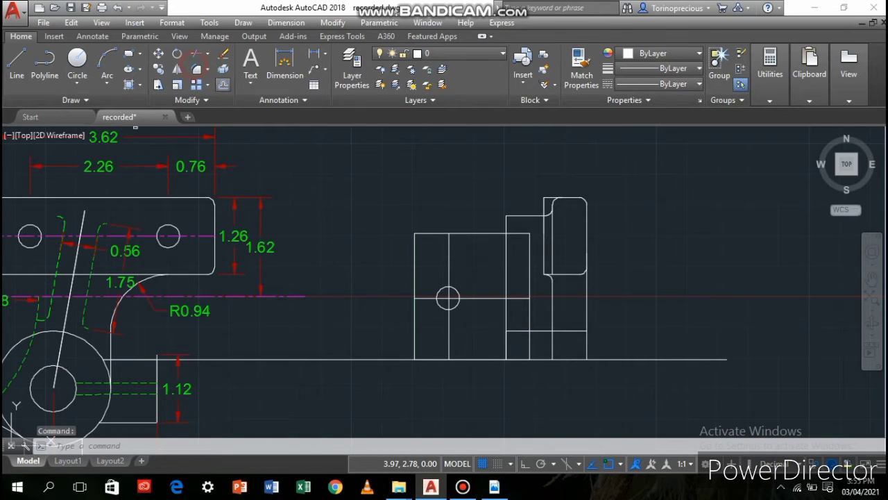
pyautogui.click(197, 69)
pyautogui.click(523, 331)
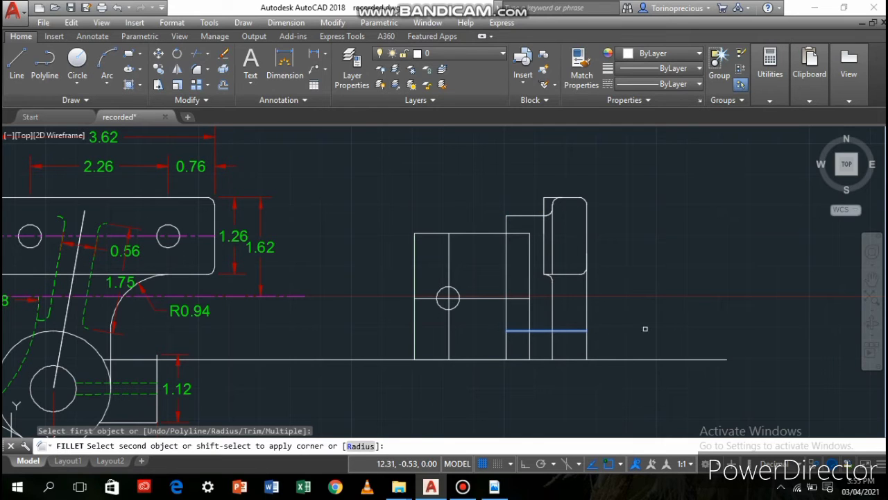
pyautogui.press('Escape')
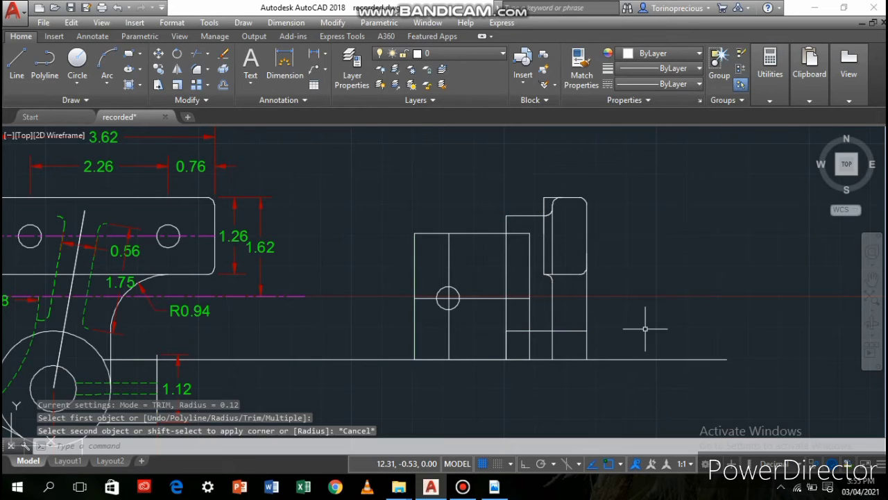
# Try to fillet the lower step's corner after tracing its short vertical edge with a line, and undo both the fillet and the line
pyautogui.click(17, 59)
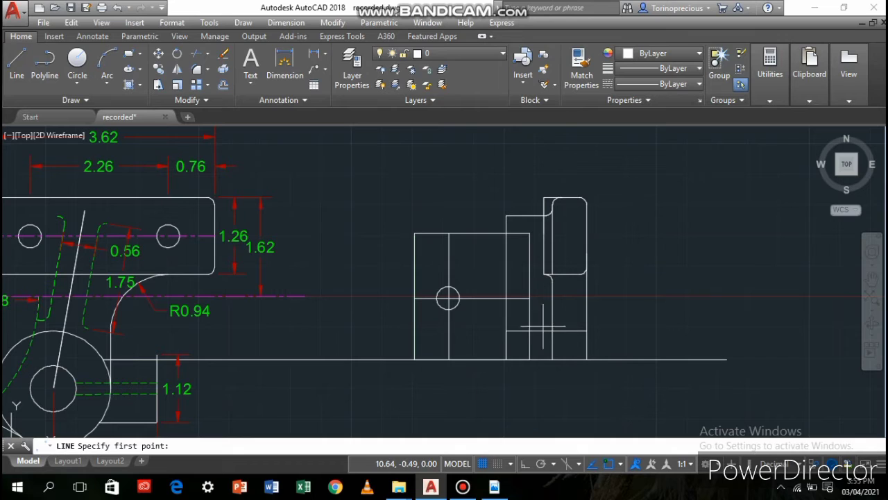
pyautogui.click(505, 358)
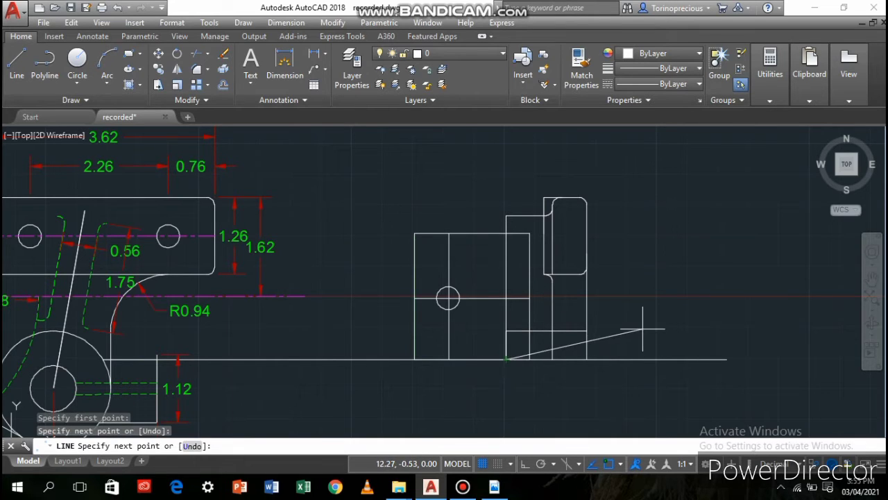
pyautogui.press('Return')
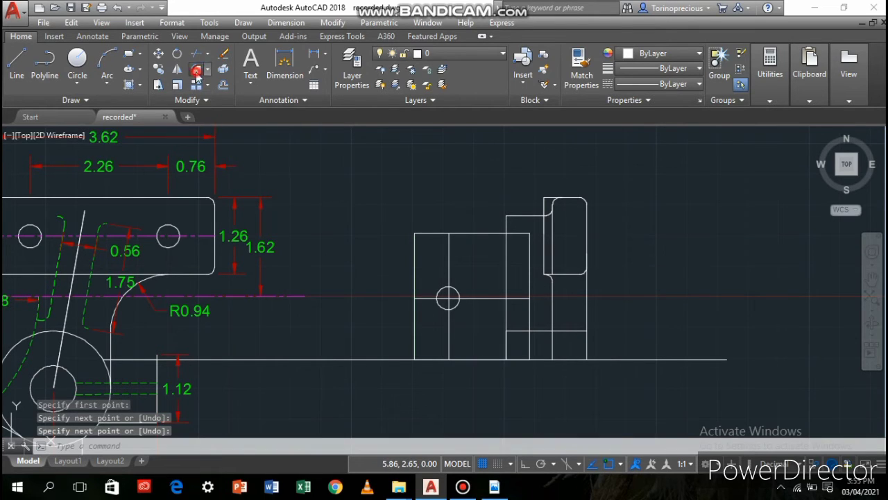
pyautogui.click(197, 73)
pyautogui.click(523, 332)
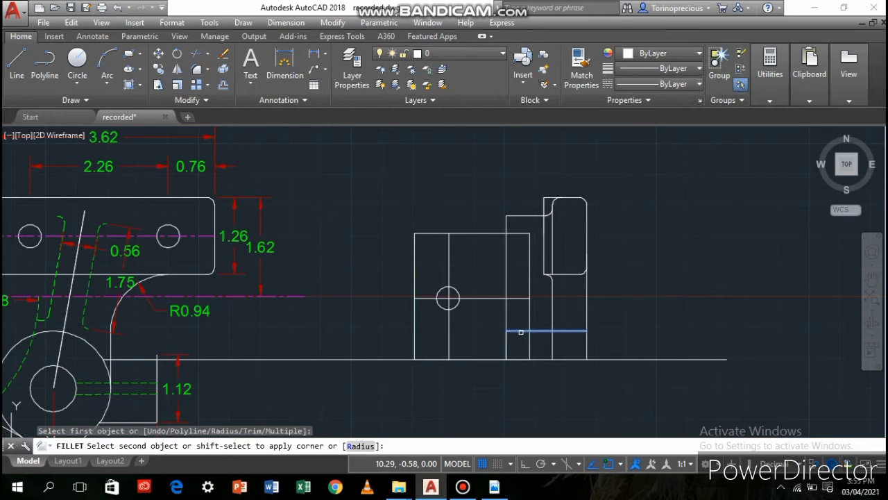
pyautogui.click(506, 343)
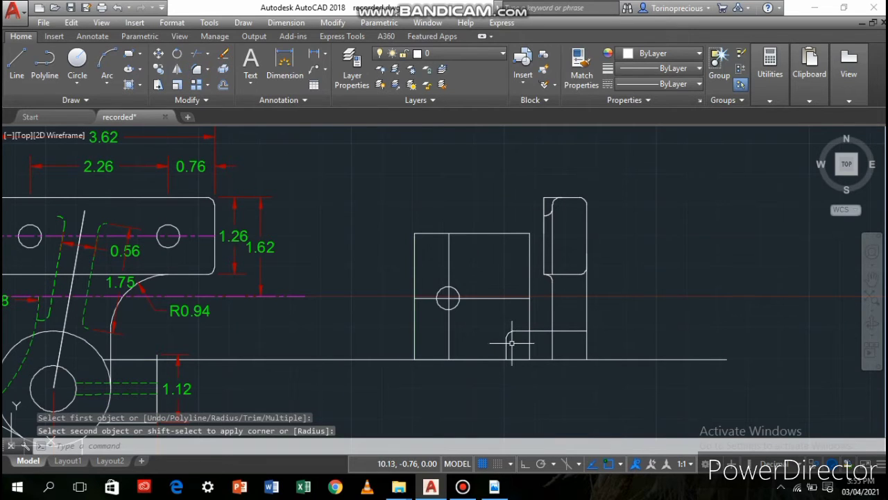
pyautogui.hotkey('ctrl', 'z')
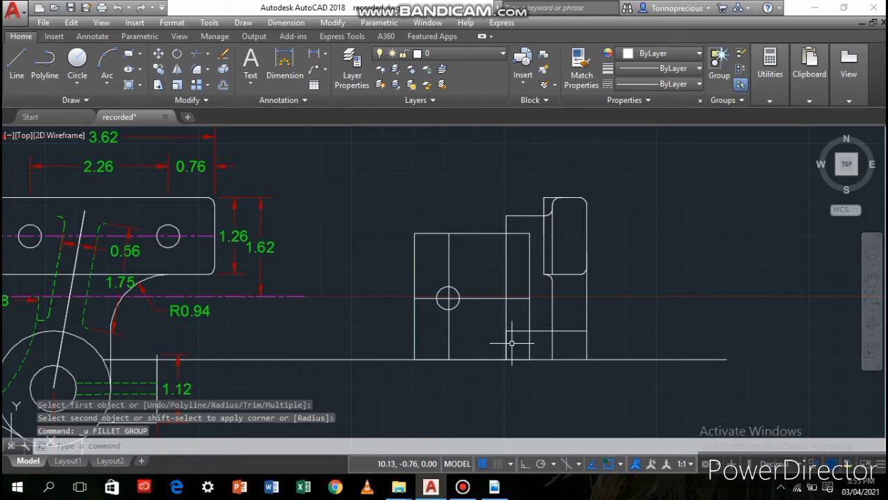
pyautogui.hotkey('ctrl', 'z')
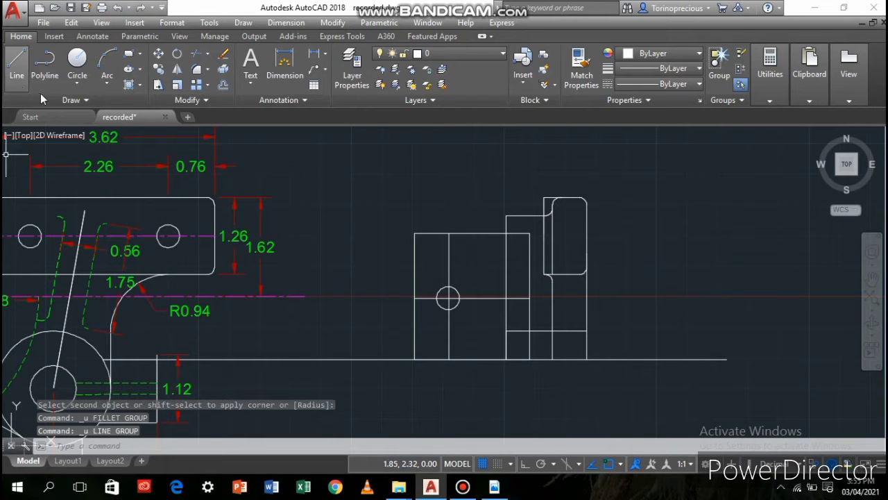
# Draw connected lines from the baseline up to the lower step's corner and across to the square block's nearest vertical edge
pyautogui.click(14, 81)
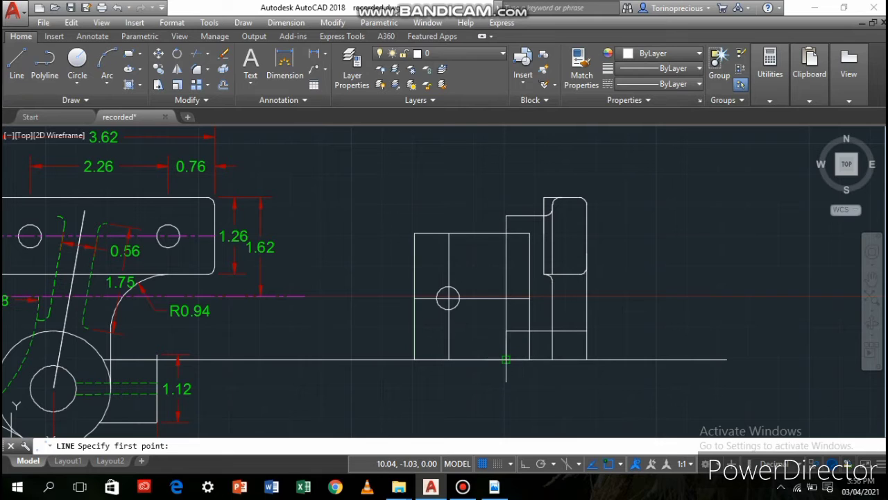
pyautogui.click(507, 331)
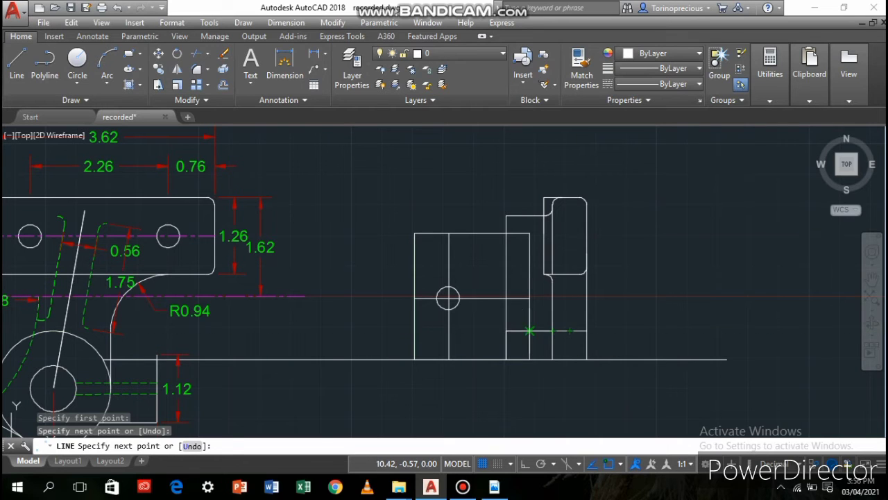
pyautogui.click(529, 331)
pyautogui.click(476, 360)
pyautogui.press('Escape')
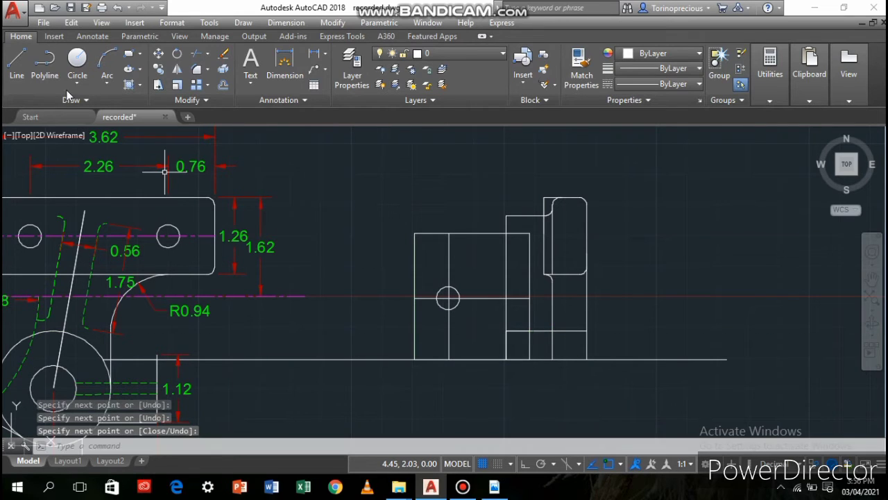
# Fillet the corner between the two new lines at the lower step
pyautogui.click(196, 69)
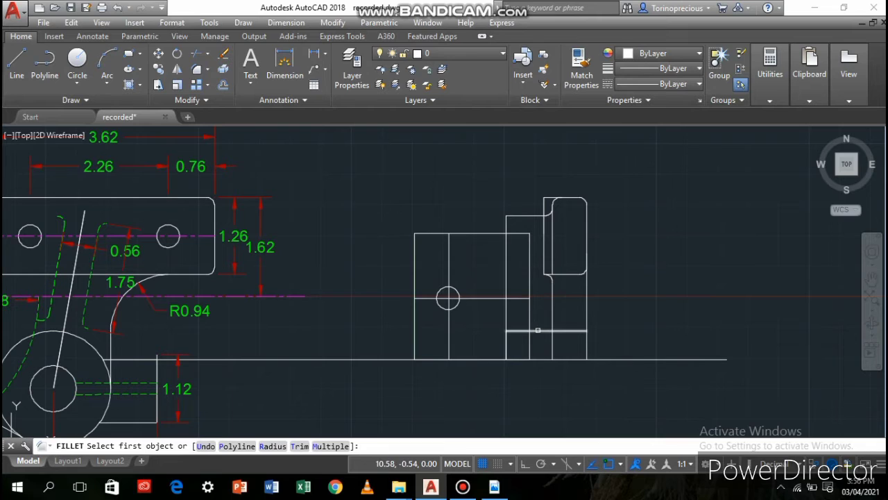
pyautogui.click(514, 331)
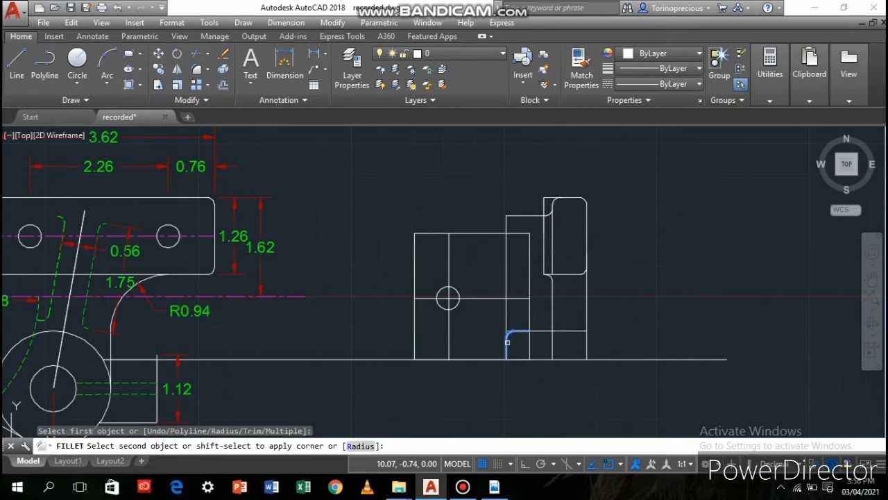
pyautogui.click(507, 341)
# Stretch the stepped polyline's lower outer endpoint back to its corner vertex, collapsing the lower horizontal segment
pyautogui.scroll(3, 495, 362)
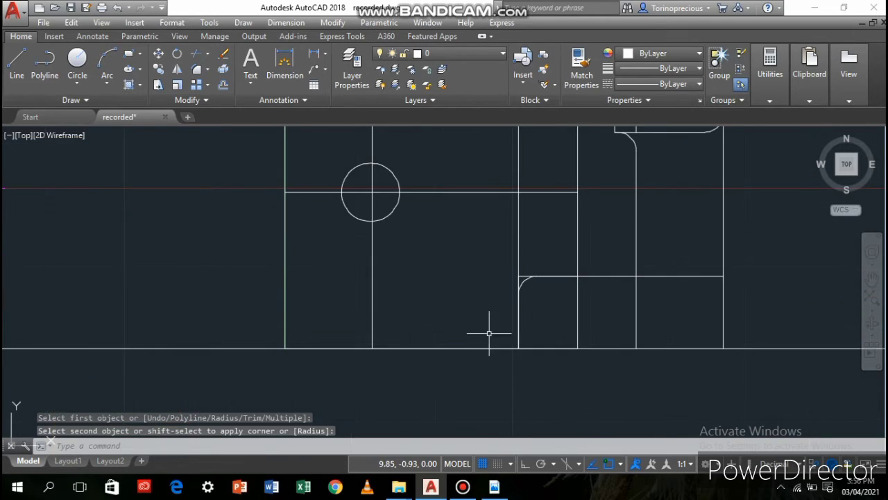
pyautogui.click(517, 278)
pyautogui.moveTo(519, 276)
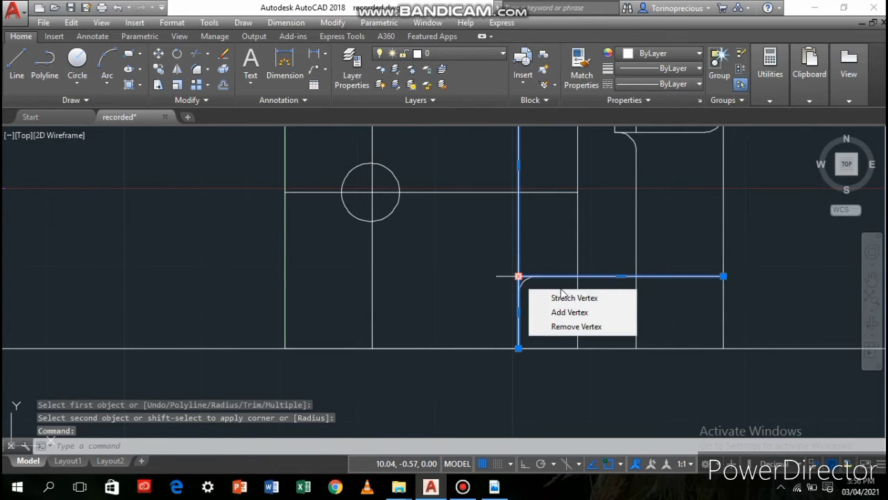
pyautogui.scroll(-2, 517, 259)
pyautogui.moveTo(511, 268); pyautogui.dragTo(524, 398, button='middle')
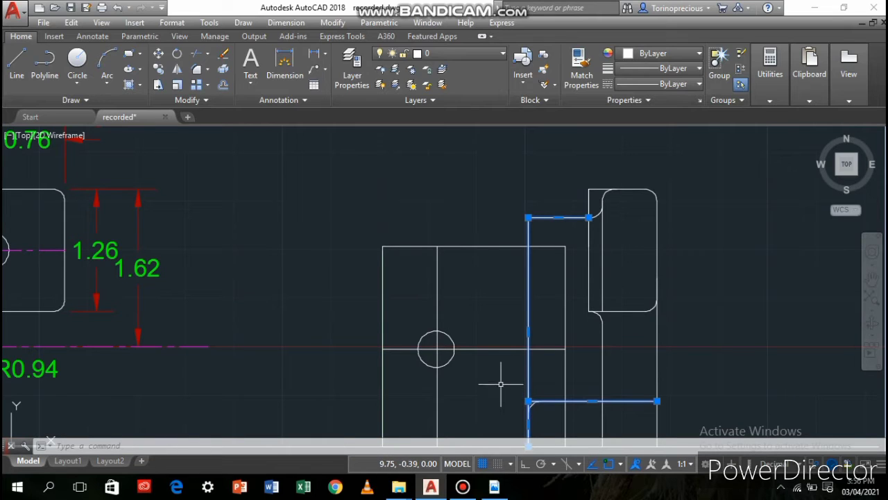
pyautogui.click(549, 400)
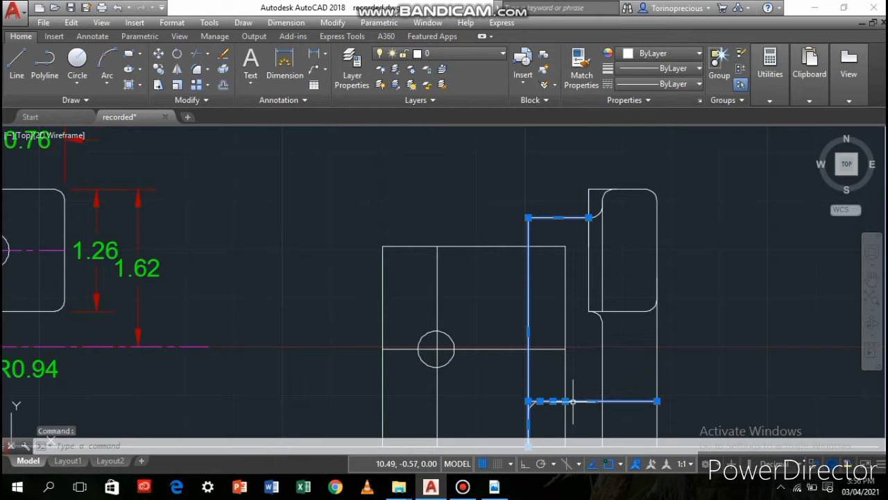
pyautogui.press('Escape')
pyautogui.click(602, 401)
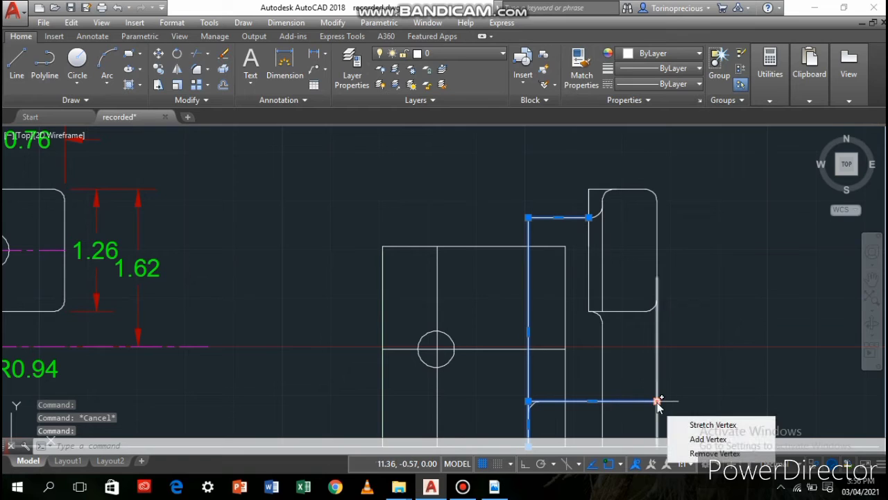
pyautogui.click(656, 401)
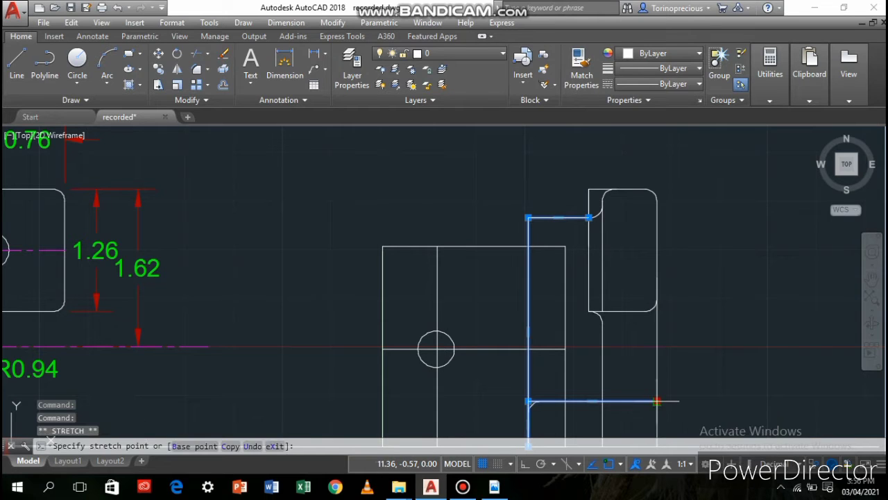
pyautogui.click(529, 401)
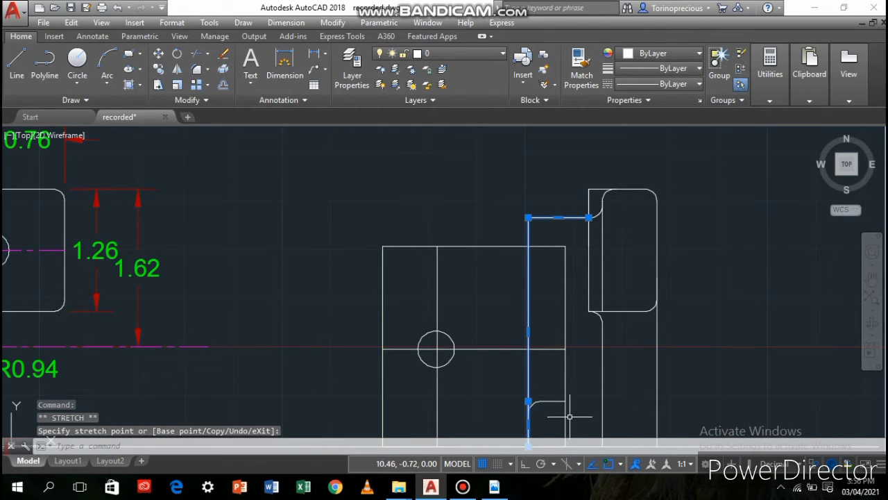
# Stretch the free end of the short horizontal line beside the lower fillet out to the view's outer vertical edge
pyautogui.moveTo(565, 417)
pyautogui.mouseDown(button='middle')
pyautogui.moveTo(576, 390)
pyautogui.moveTo(560, 351)
pyautogui.mouseUp(button='middle')
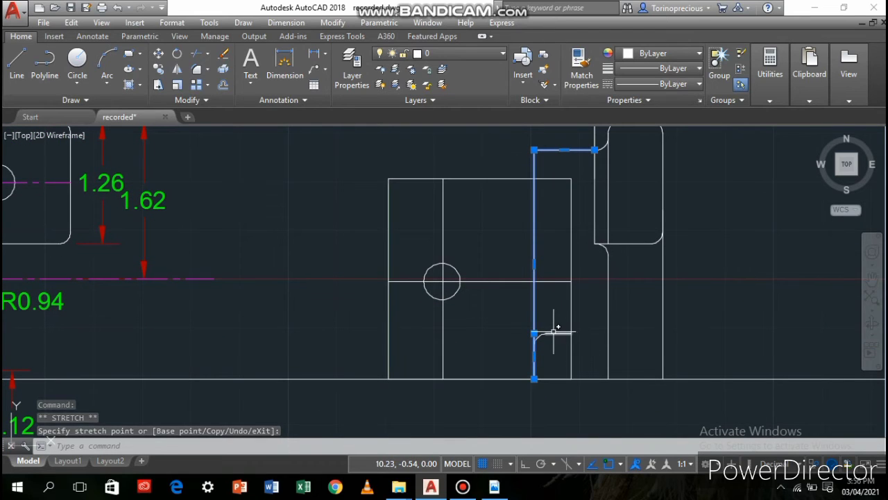
pyautogui.click(557, 330)
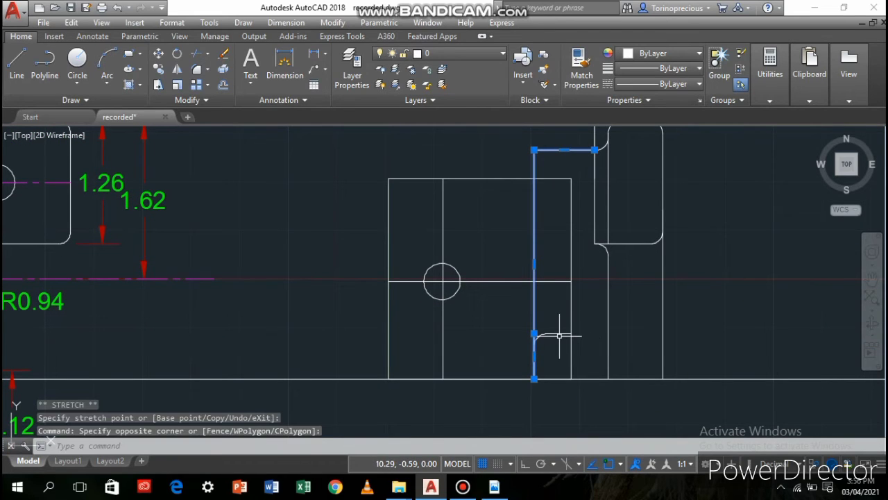
pyautogui.click(559, 335)
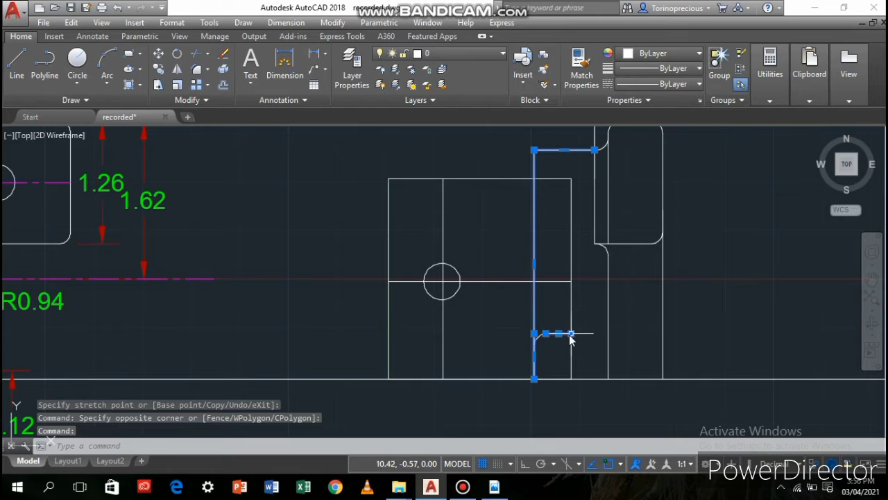
pyautogui.click(570, 334)
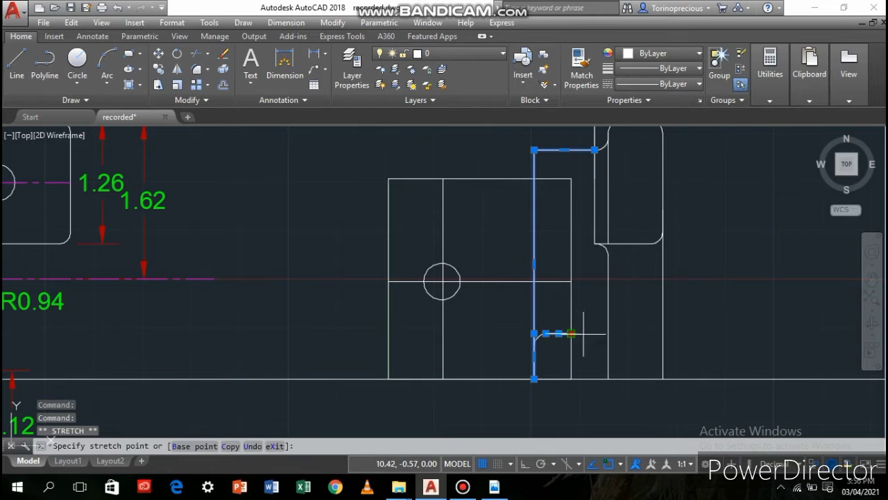
pyautogui.click(663, 333)
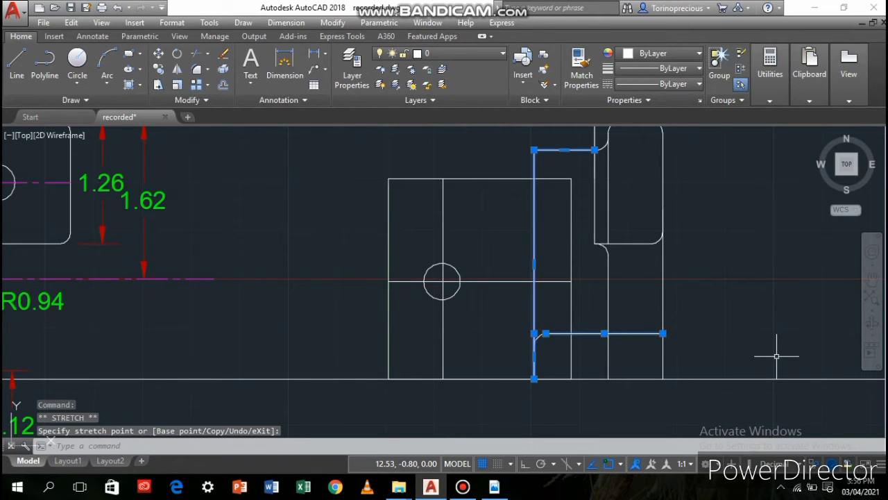
pyautogui.click(738, 326)
pyautogui.rightClick(738, 331)
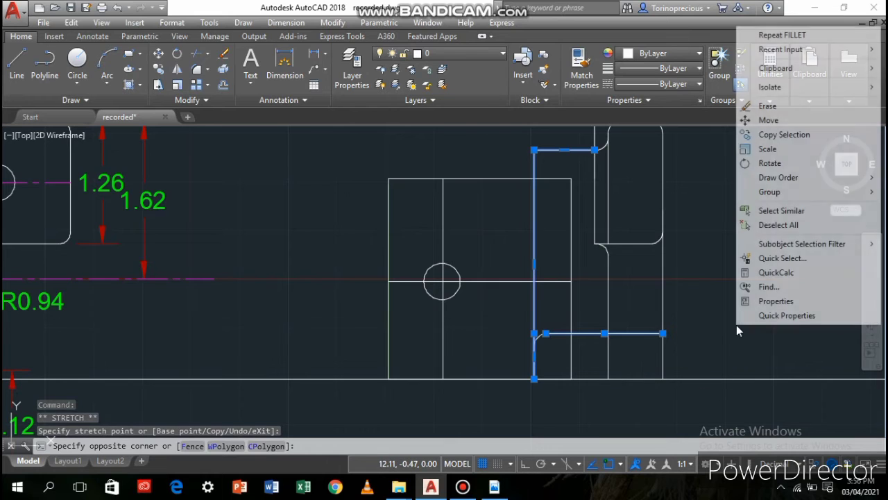
# Draw a short horizontal line from the square block's upper corner to the vertical edge of the adjacent rounded block
pyautogui.click(776, 225)
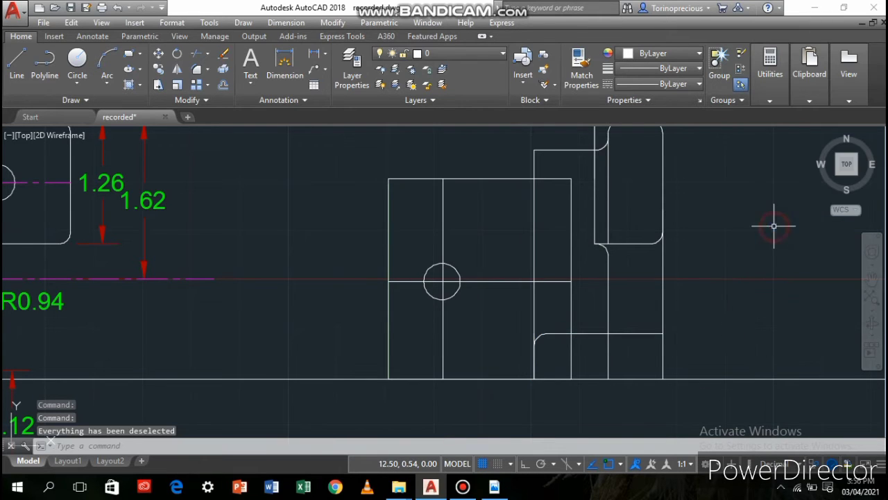
pyautogui.scroll(-2, 587, 350)
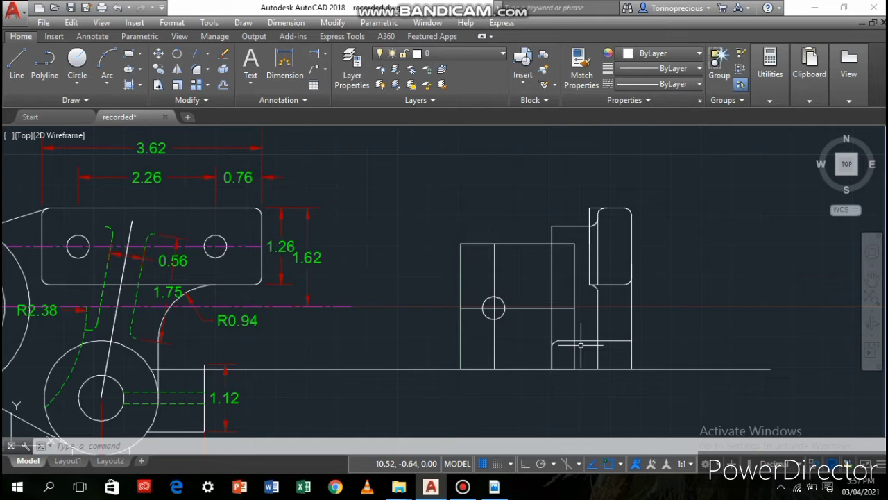
pyautogui.click(535, 244)
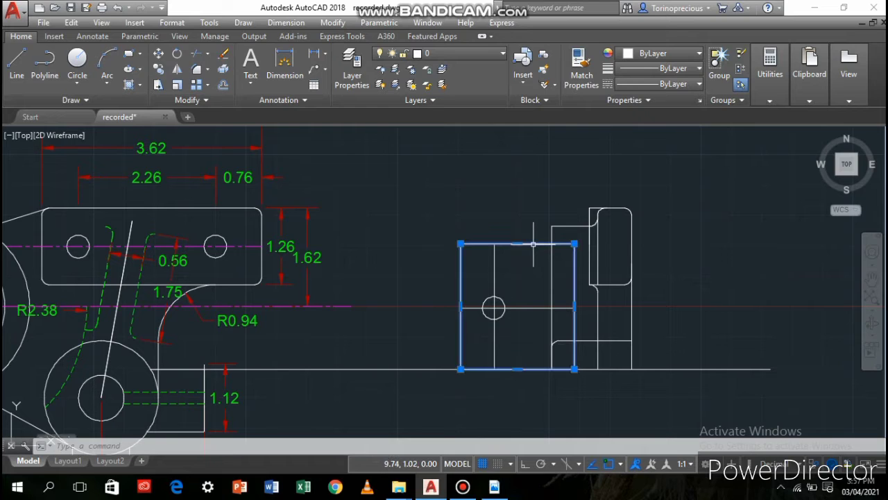
pyautogui.write('l')
pyautogui.press('Return')
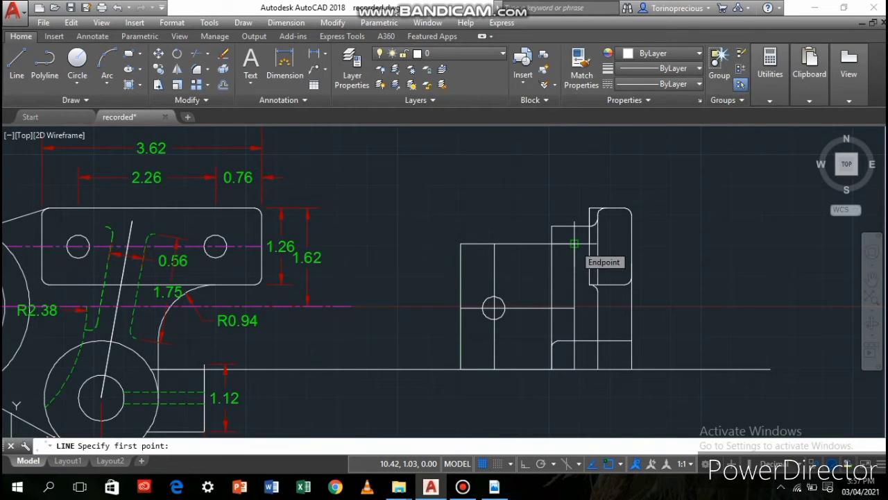
pyautogui.click(575, 243)
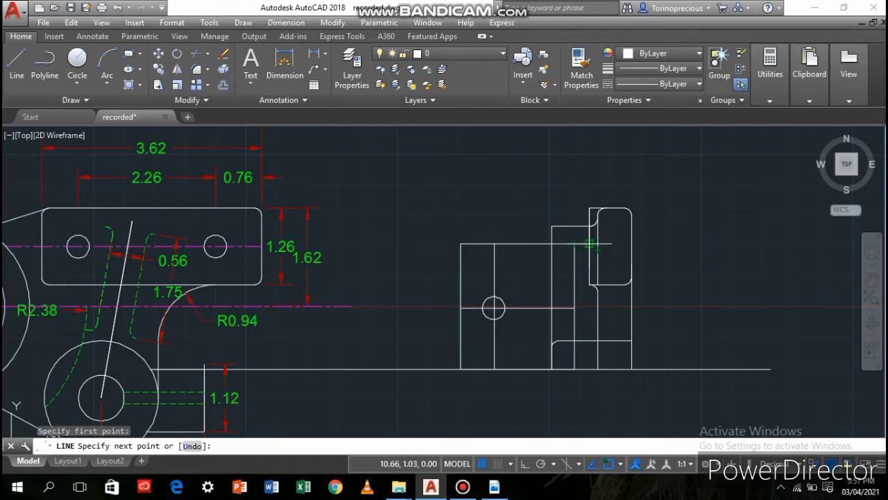
pyautogui.click(589, 244)
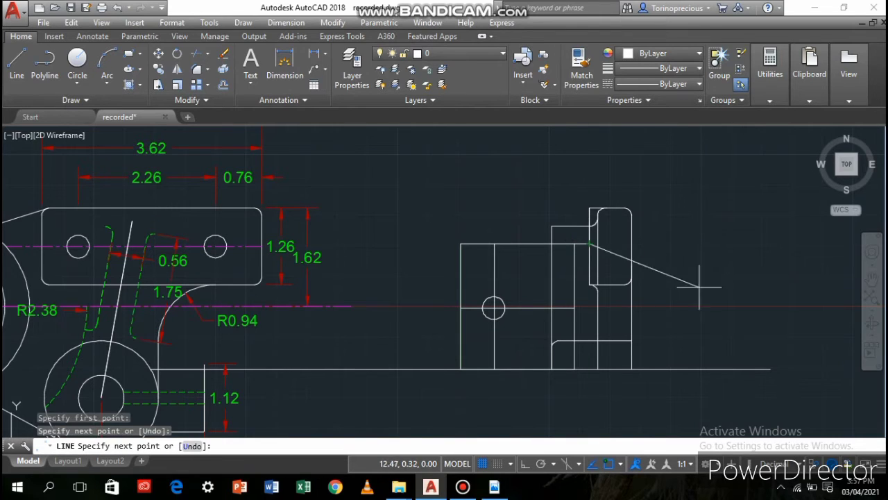
pyautogui.press('Return')
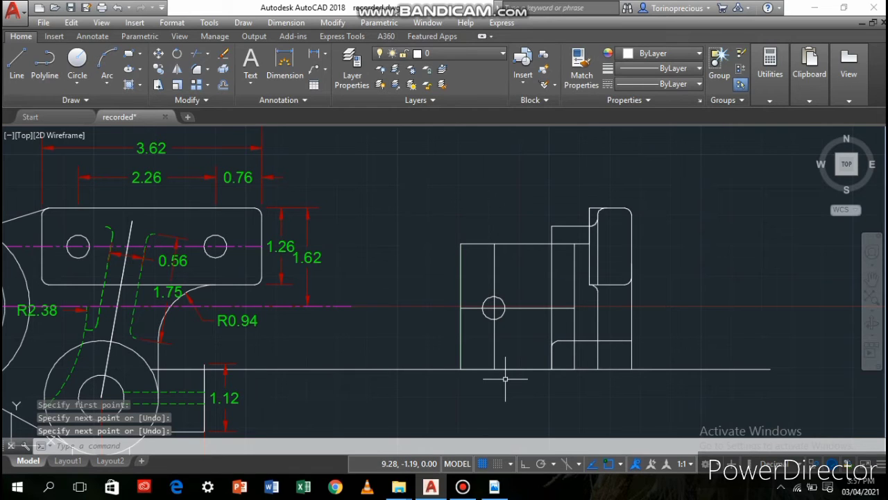
# Move the circle's centre onto the intersection of the square block's horizontal and vertical lines and clear the selection
pyautogui.click(486, 316)
pyautogui.scroll(8, 486, 316)
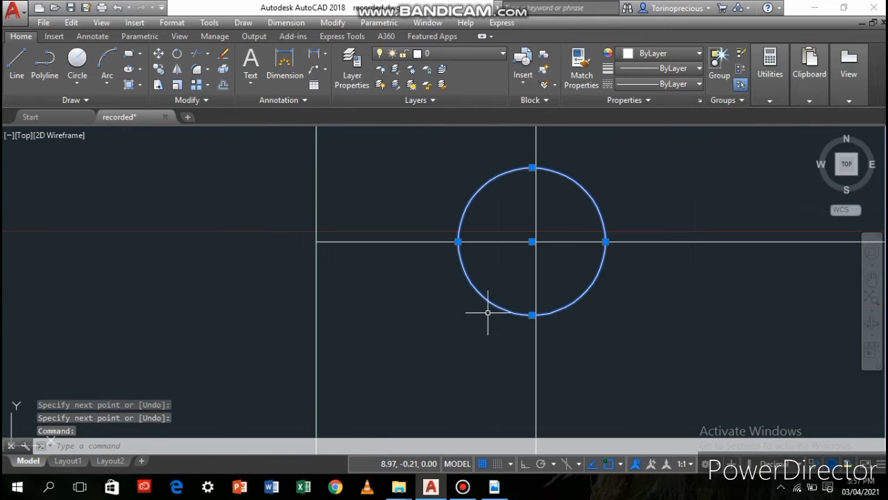
pyautogui.click(532, 242)
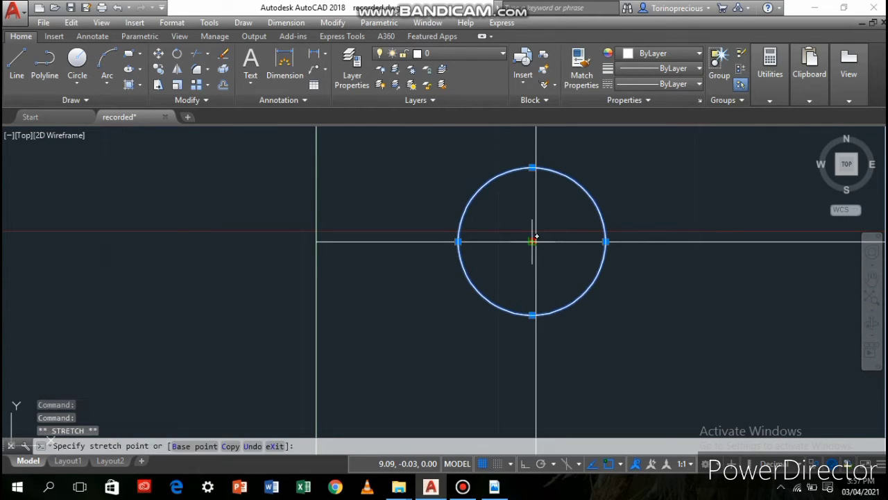
pyautogui.click(536, 242)
pyautogui.scroll(-7, 614, 306)
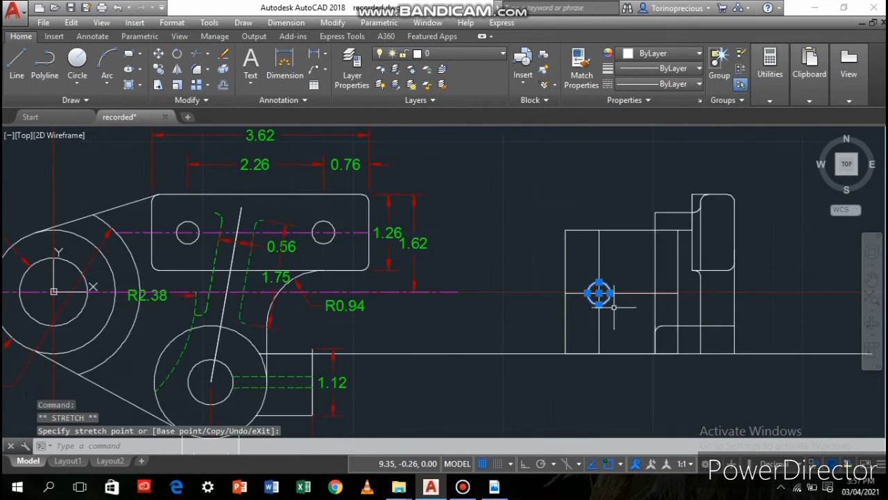
pyautogui.click(531, 179)
pyautogui.rightClick(541, 157)
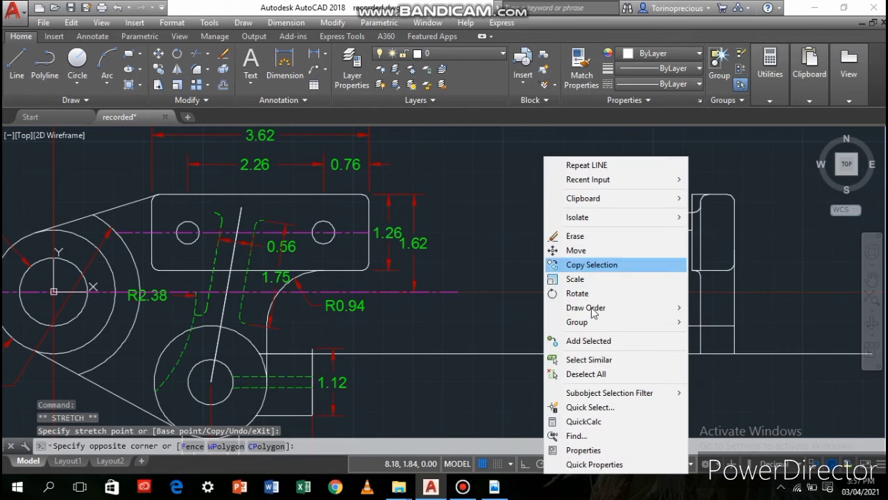
pyautogui.click(597, 373)
pyautogui.scroll(2, 733, 320)
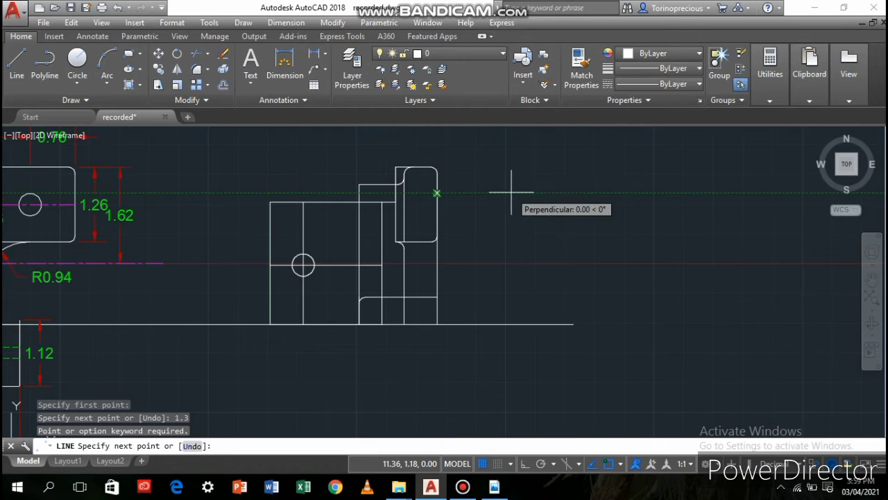
pyautogui.write('3')
pyautogui.press('Return')
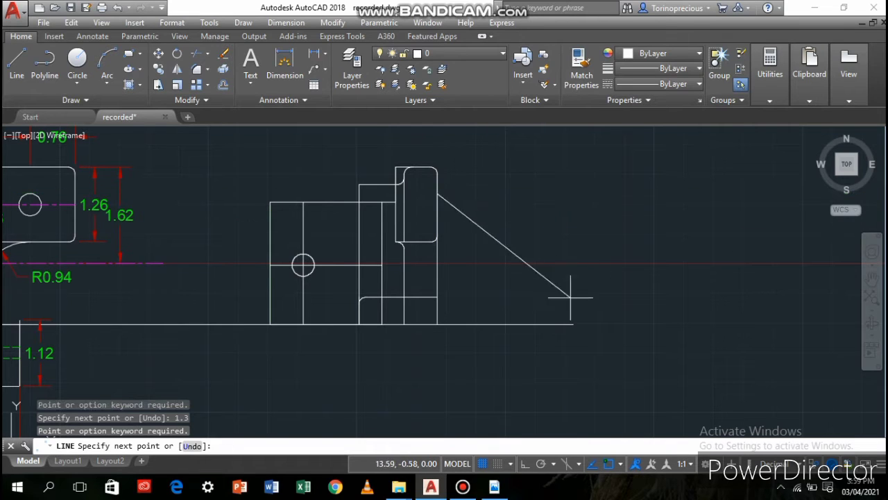
pyautogui.press('Return')
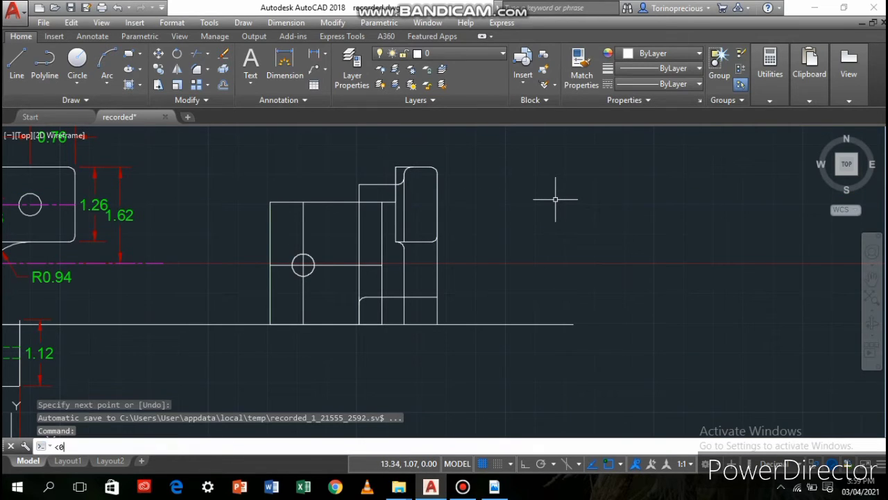
pyautogui.press('Return')
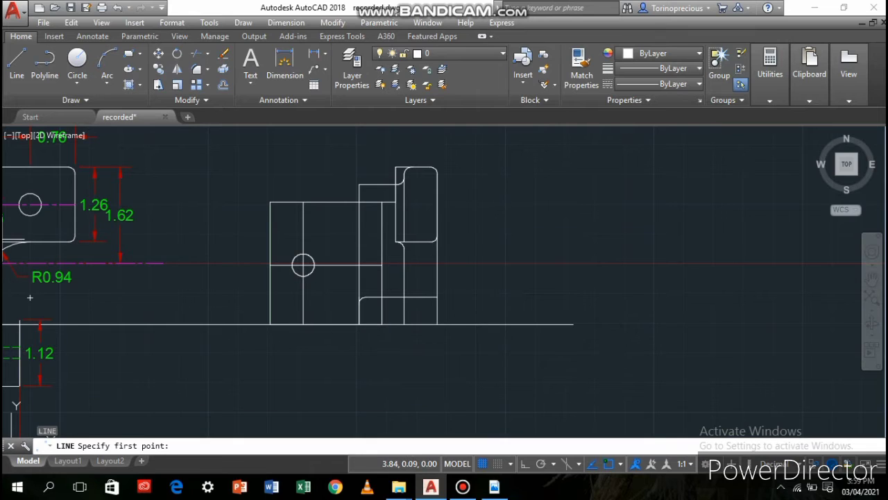
# Draw a horizontal line 1.3 long at angle 0 outward from the rounded block's outer vertical edge
pyautogui.click(438, 194)
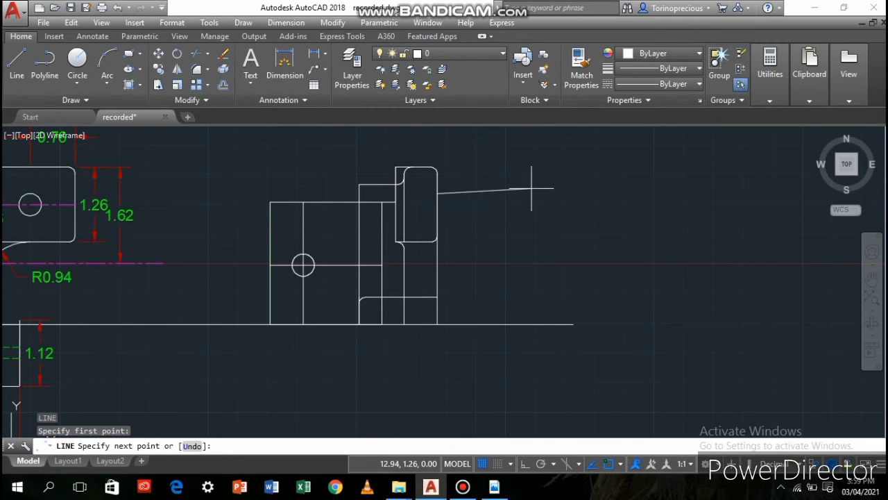
pyautogui.write('<0')
pyautogui.press('Return')
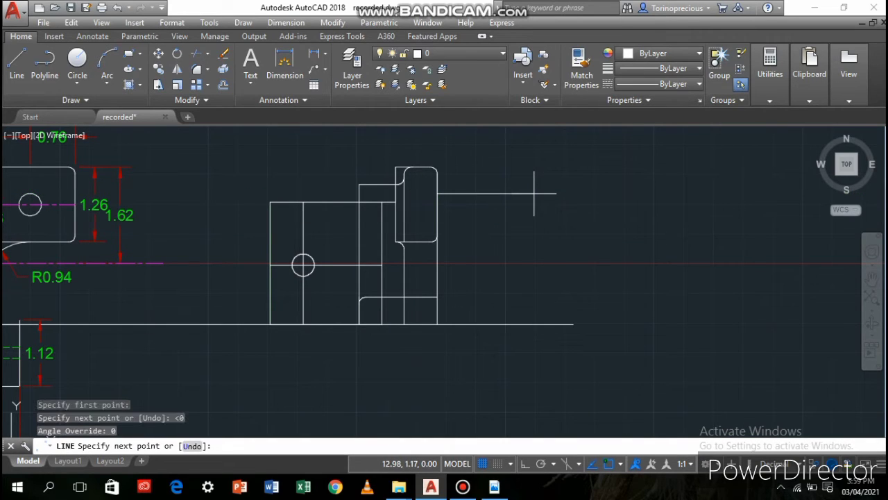
pyautogui.write('1.3')
pyautogui.press('Return')
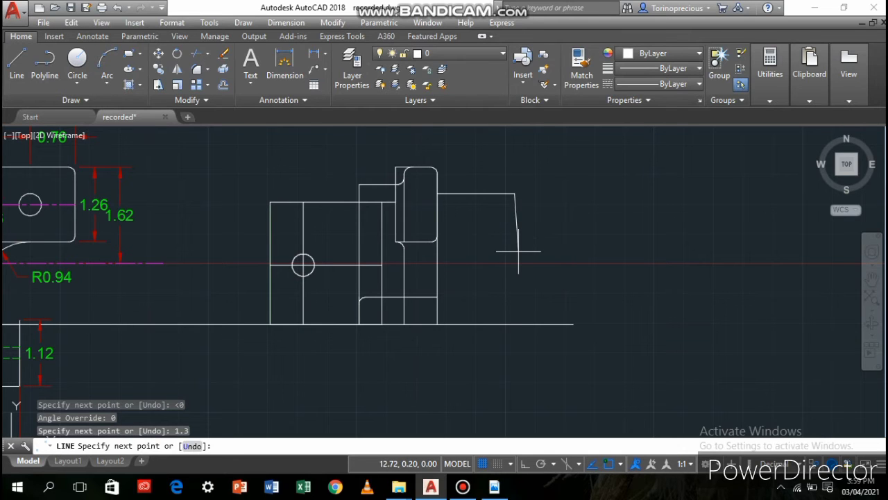
pyautogui.press('Return')
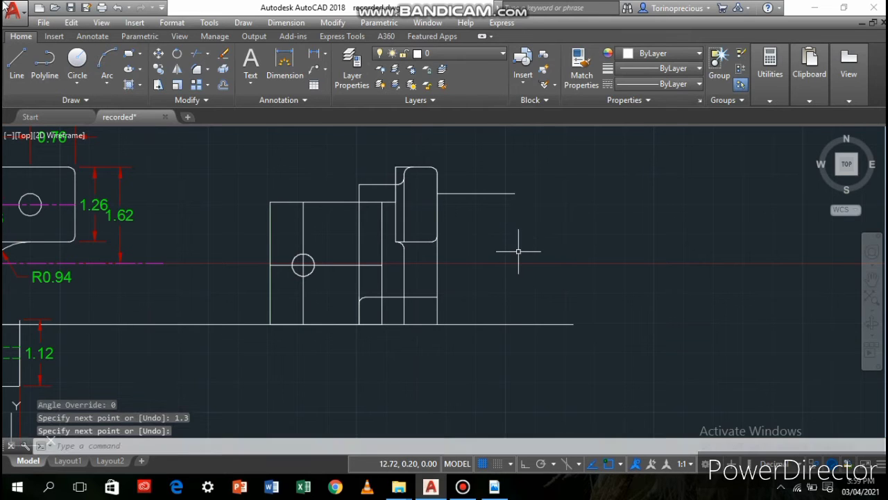
# Draw a sloping line from the 1.3 line's start to directly below its free end, level with the Ø1.13 hole's lowest point
pyautogui.click(8, 66)
pyautogui.scroll(-2, 264, 299)
pyautogui.moveTo(207, 297); pyautogui.dragTo(361, 296, button='middle')
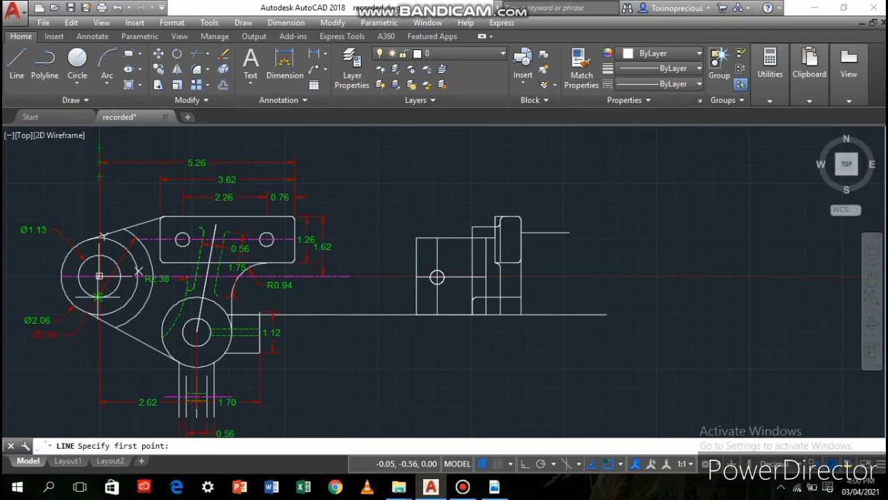
pyautogui.click(521, 232)
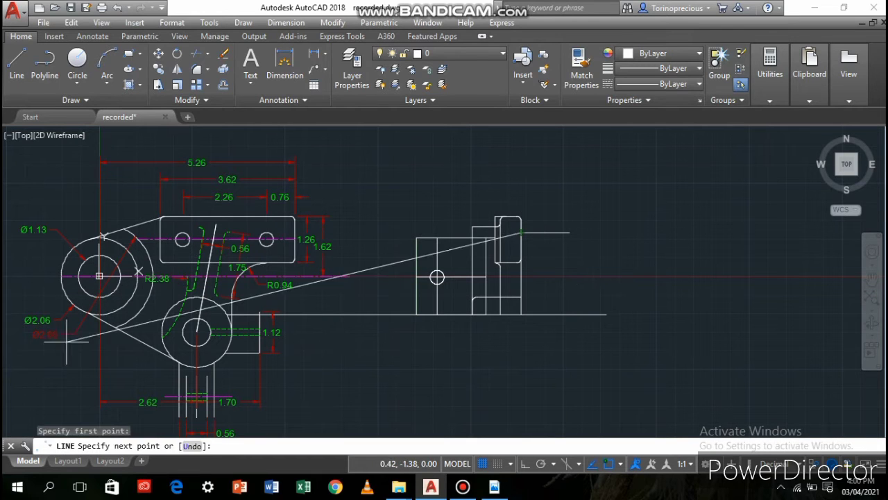
pyautogui.scroll(6, 99, 291)
pyautogui.scroll(-6, 98, 291)
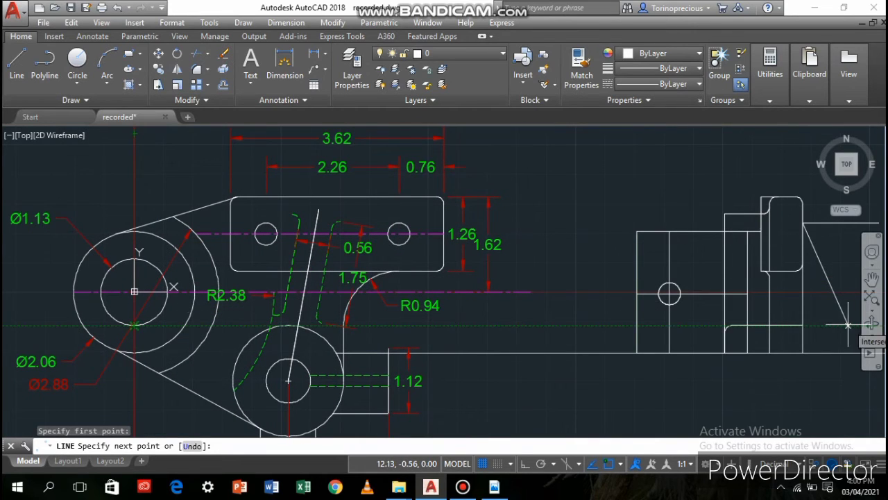
pyautogui.scroll(-2, 852, 323)
pyautogui.moveTo(848, 323)
pyautogui.mouseDown(button='middle')
pyautogui.moveTo(757, 340)
pyautogui.moveTo(551, 302)
pyautogui.mouseUp(button='middle')
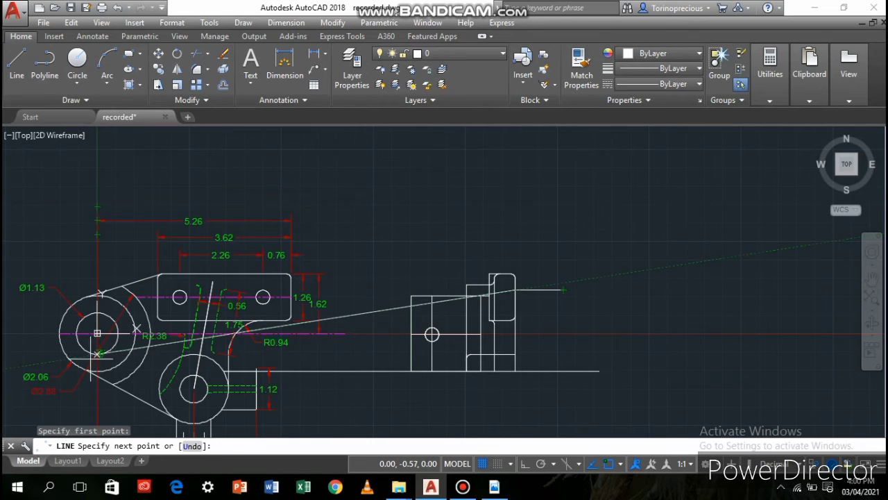
pyautogui.scroll(2, 99, 354)
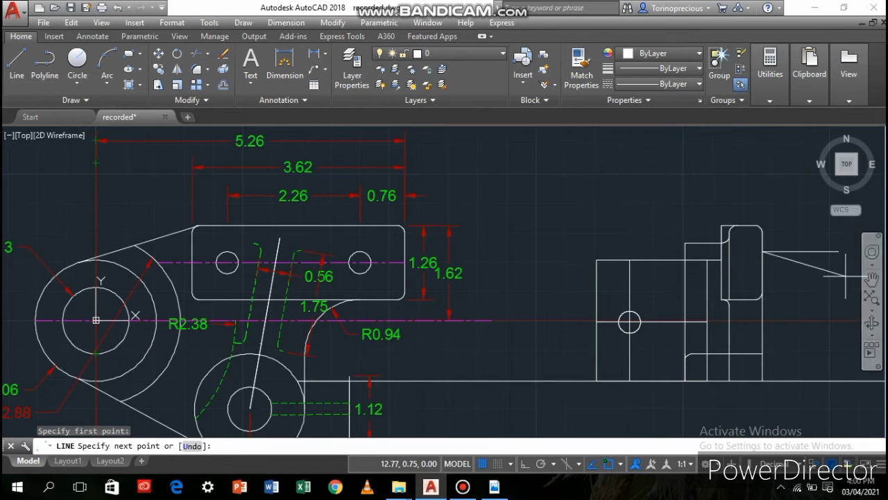
pyautogui.click(839, 354)
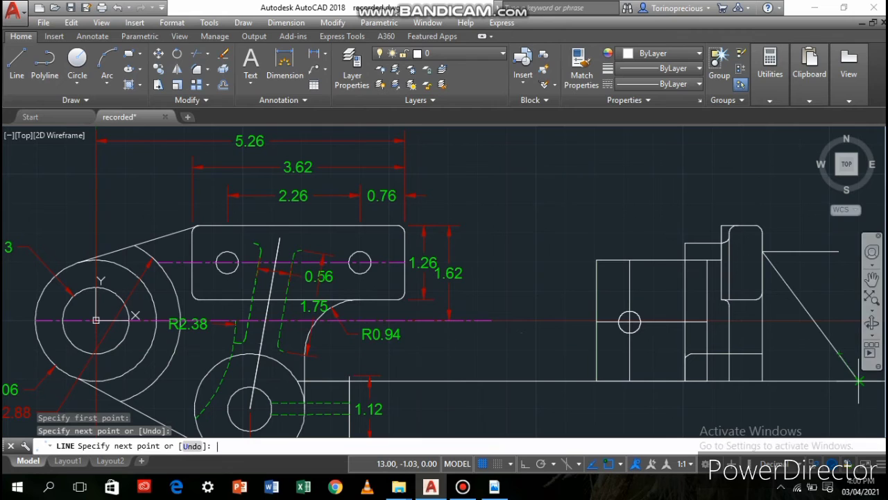
pyautogui.press('Return')
pyautogui.scroll(-2, 732, 378)
pyautogui.moveTo(732, 379); pyautogui.dragTo(606, 350, button='middle')
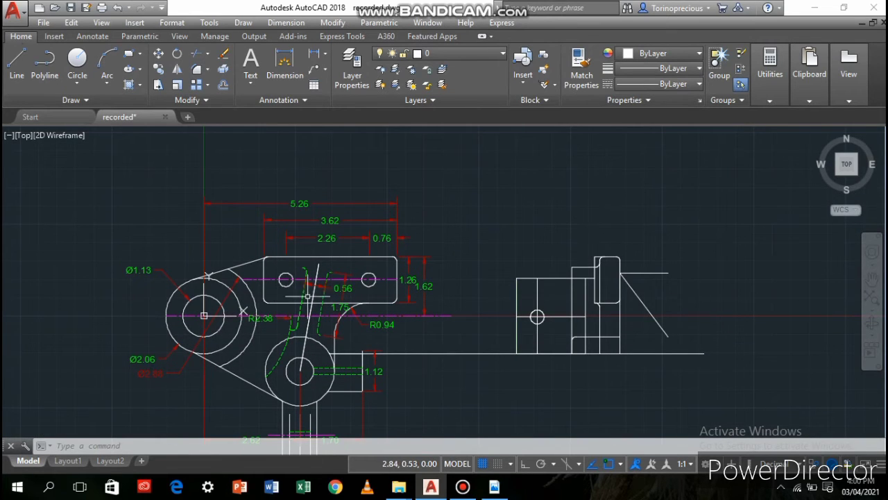
pyautogui.click(285, 63)
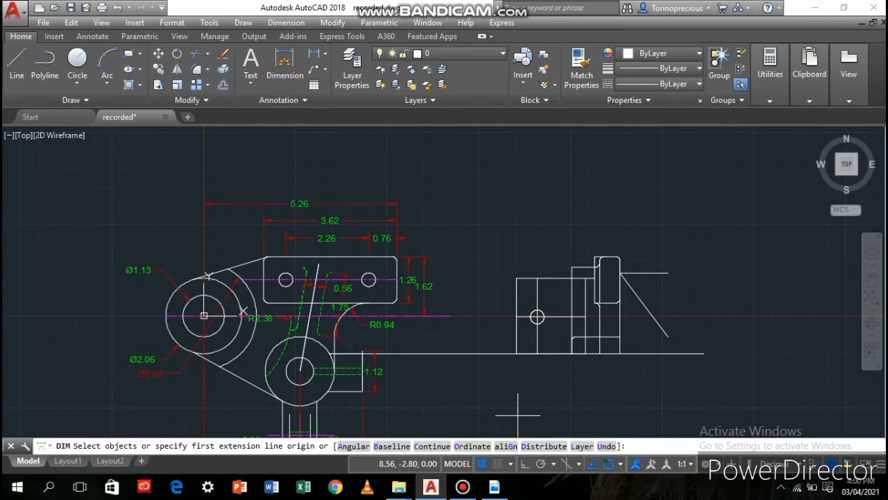
pyautogui.click(515, 350)
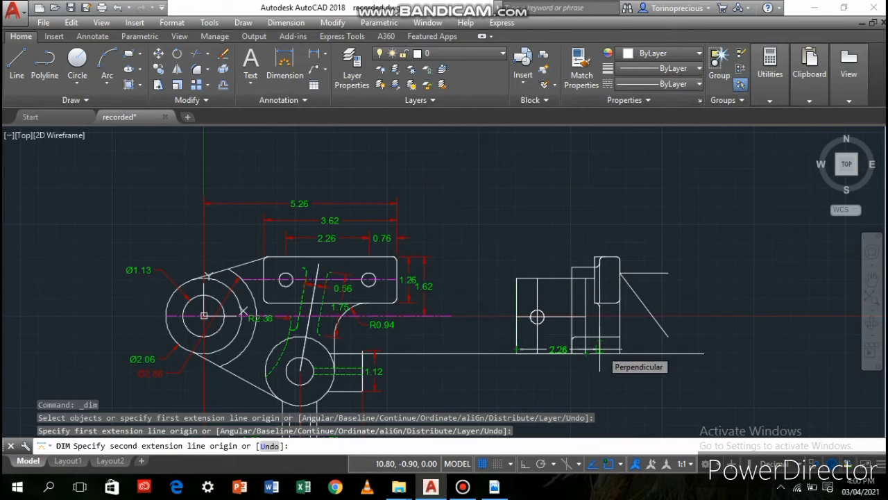
pyautogui.press('Escape')
# On the red dimensions layer, place a 5.06 horizontal dimension above the second view, starting from the square block's upper outer corner
pyautogui.click(455, 53)
pyautogui.click(451, 128)
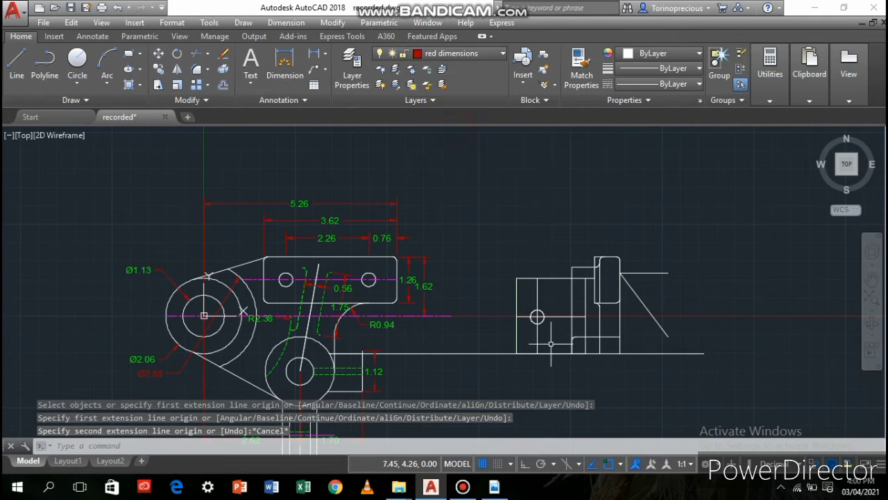
pyautogui.click(284, 63)
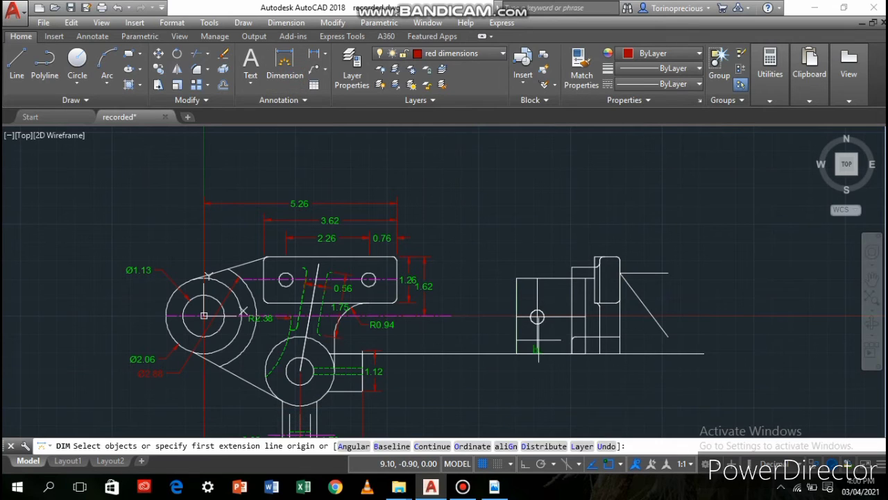
pyautogui.click(516, 278)
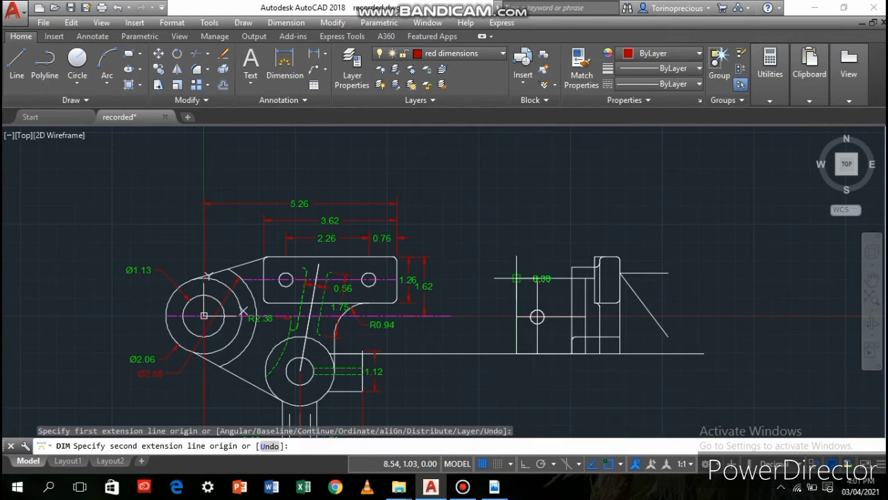
pyautogui.write('5.0')
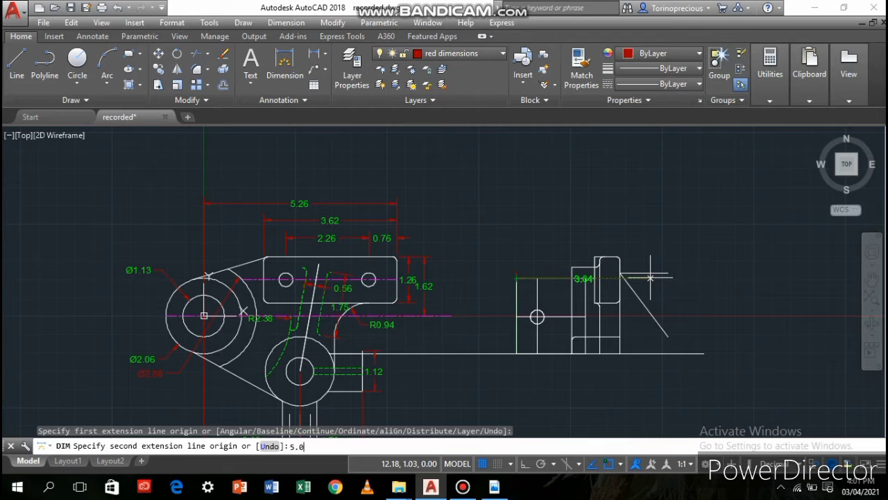
pyautogui.write('6')
pyautogui.press('Return')
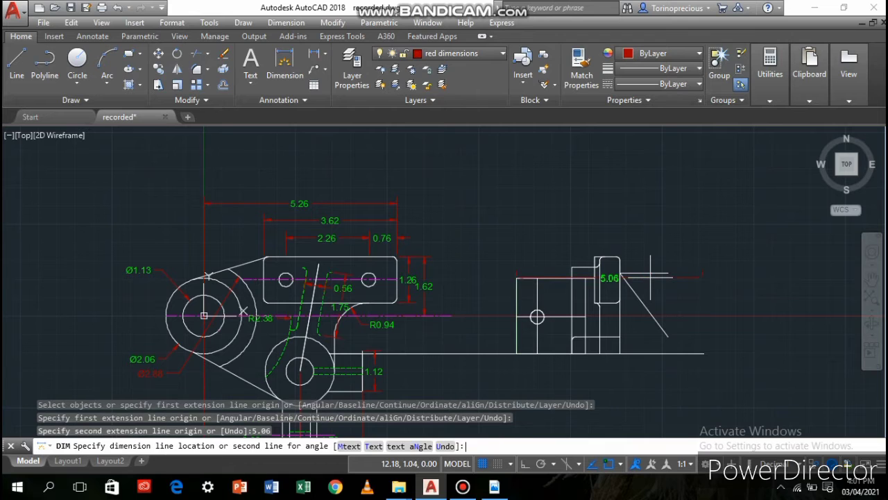
pyautogui.click(656, 211)
pyautogui.click(17, 61)
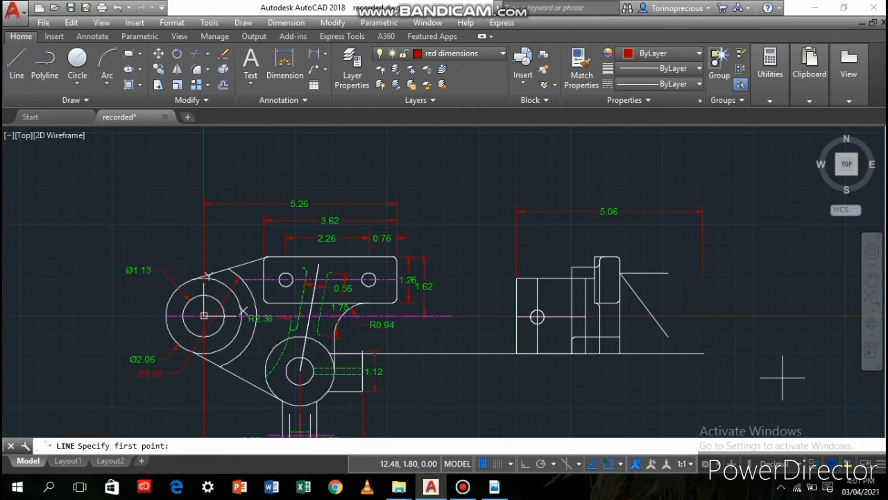
pyautogui.click(668, 337)
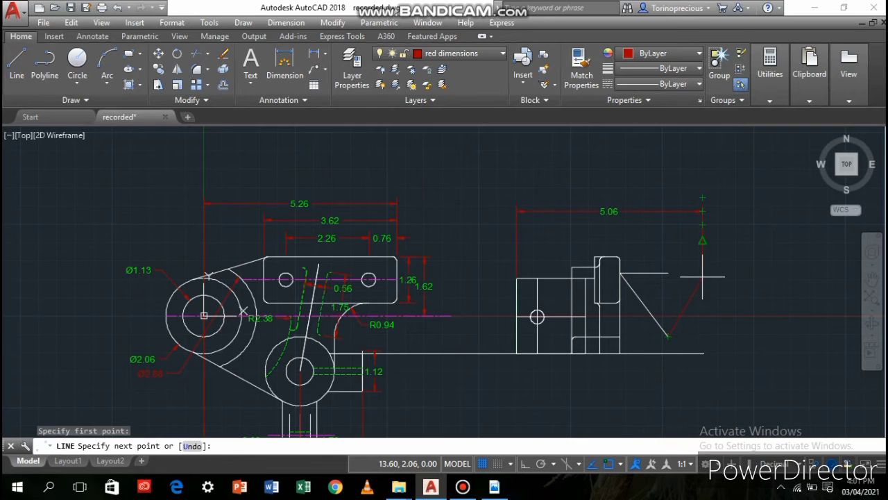
pyautogui.press('Escape')
# On layer 0, draw from the sloping line's lower end horizontally to below the 5.06 dimension's outer end, down 1.88, and inward about 1.6
pyautogui.click(445, 55)
pyautogui.click(463, 68)
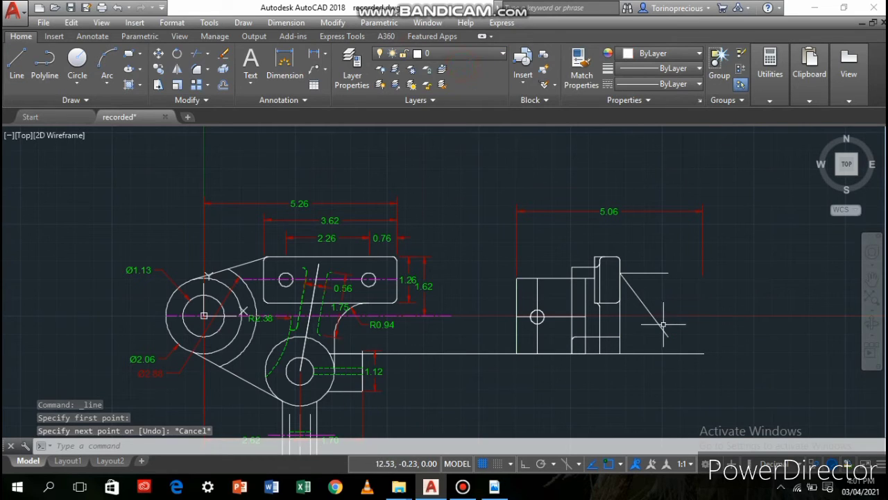
pyautogui.click(17, 61)
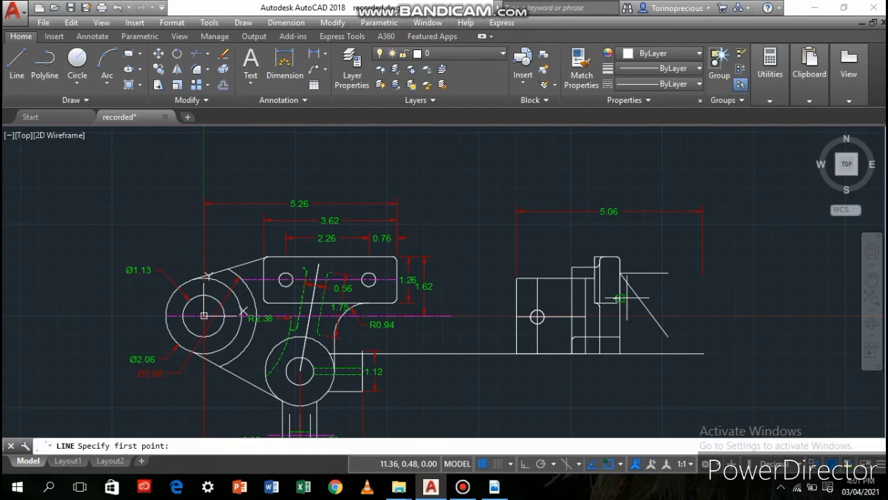
pyautogui.click(667, 337)
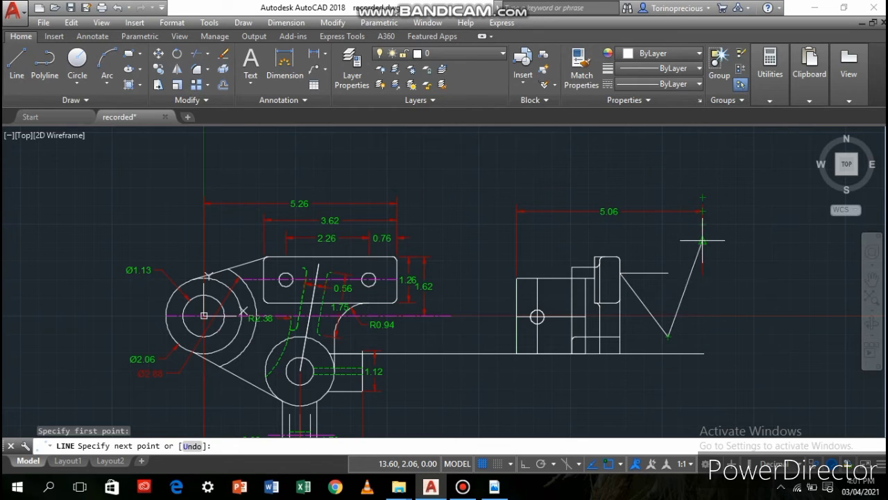
pyautogui.click(702, 337)
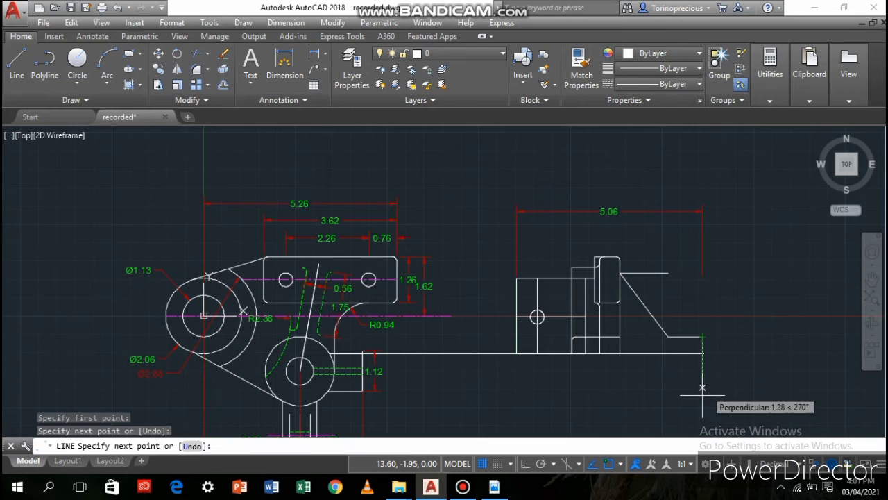
pyautogui.press('Return')
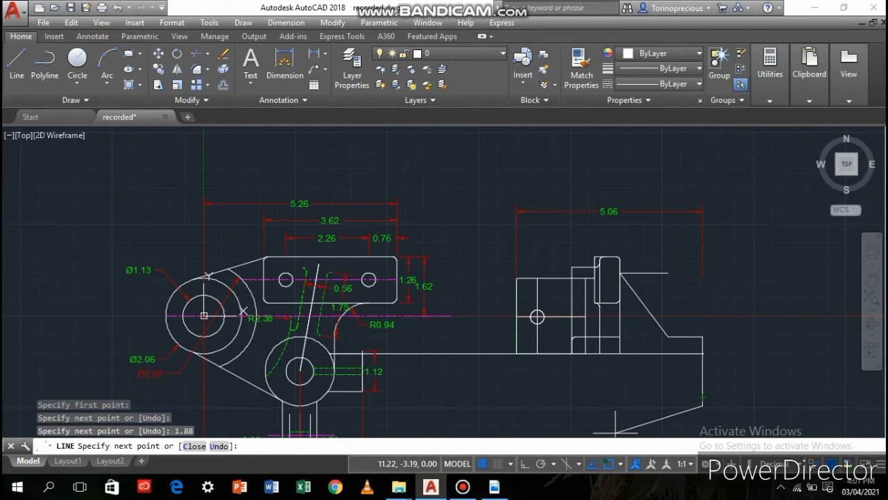
pyautogui.click(644, 406)
pyautogui.press('Return')
# Stretch the long horizontal line's outer end back to meet the new outline's vertical edge
pyautogui.scroll(5, 664, 377)
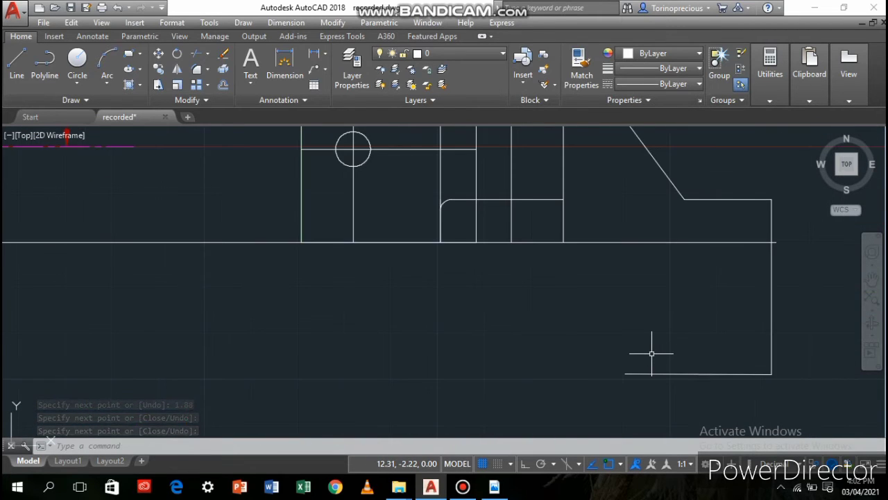
pyautogui.scroll(-3, 652, 354)
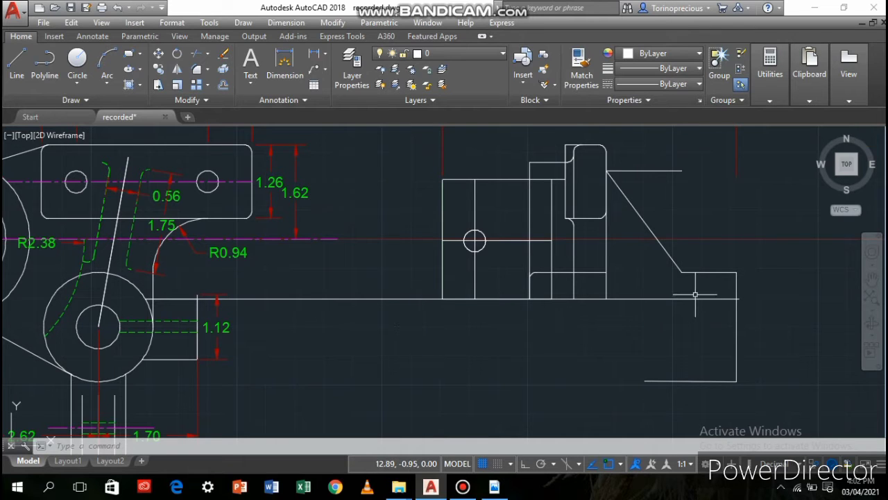
pyautogui.click(724, 300)
pyautogui.click(739, 299)
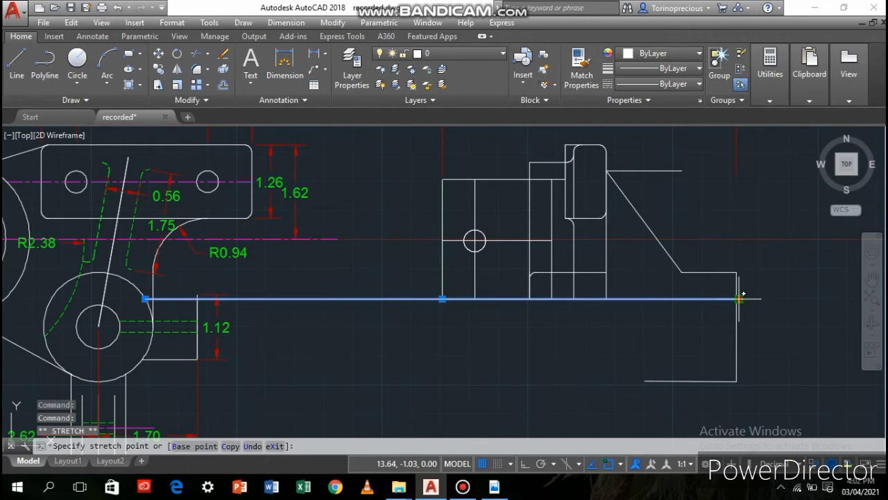
pyautogui.click(737, 299)
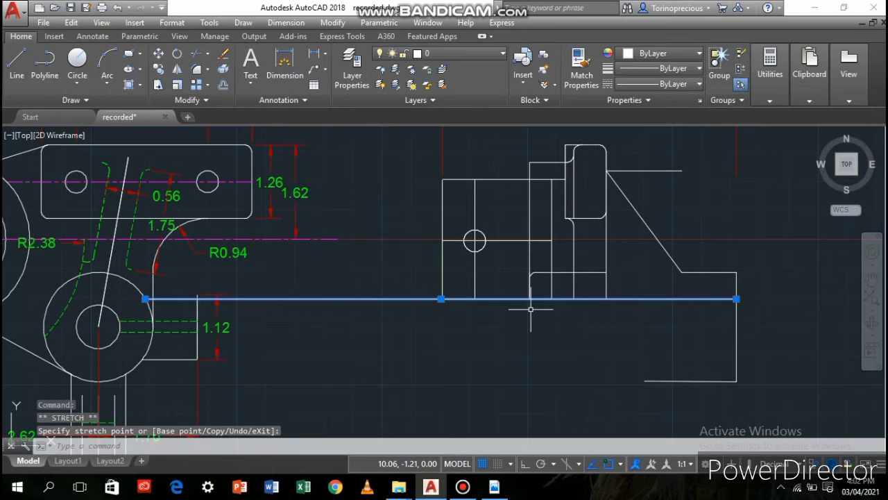
pyautogui.press('Escape')
pyautogui.click(657, 170)
pyautogui.press('Delete')
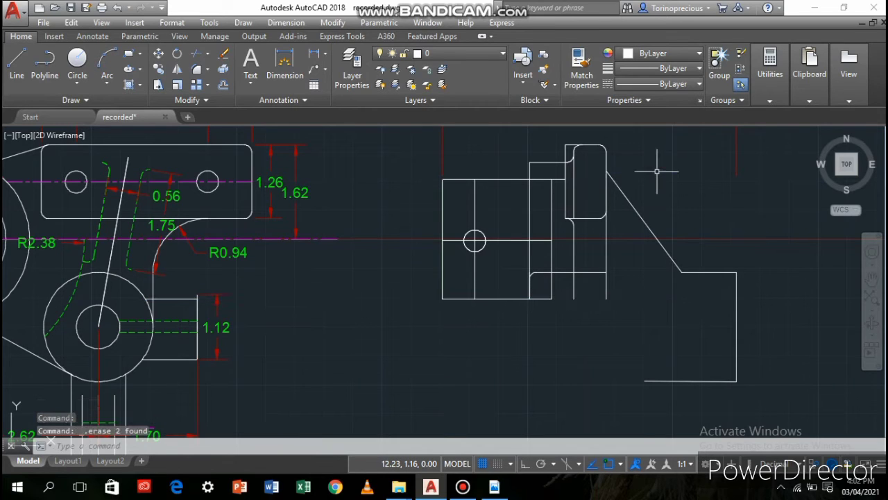
pyautogui.hotkey('ctrl', 'z')
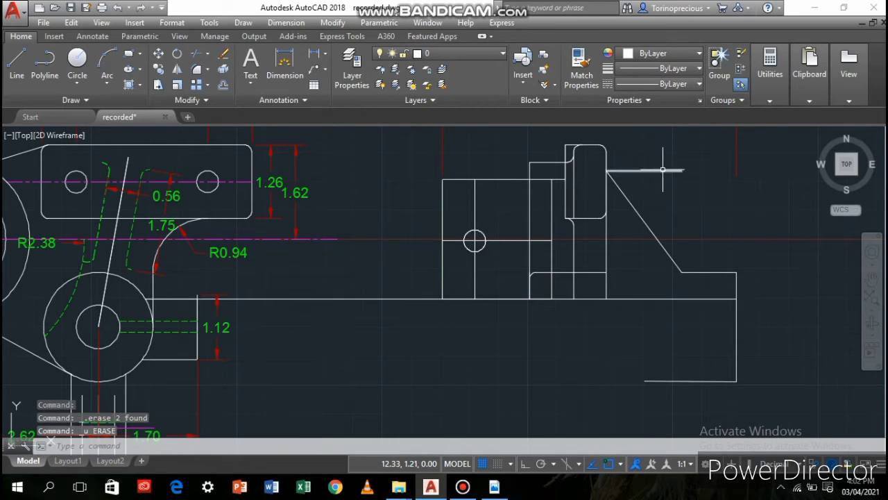
# Erase only the 1.3 horizontal guide line at the top of the sloping line
pyautogui.click(660, 170)
pyautogui.click(661, 168)
pyautogui.press('Delete')
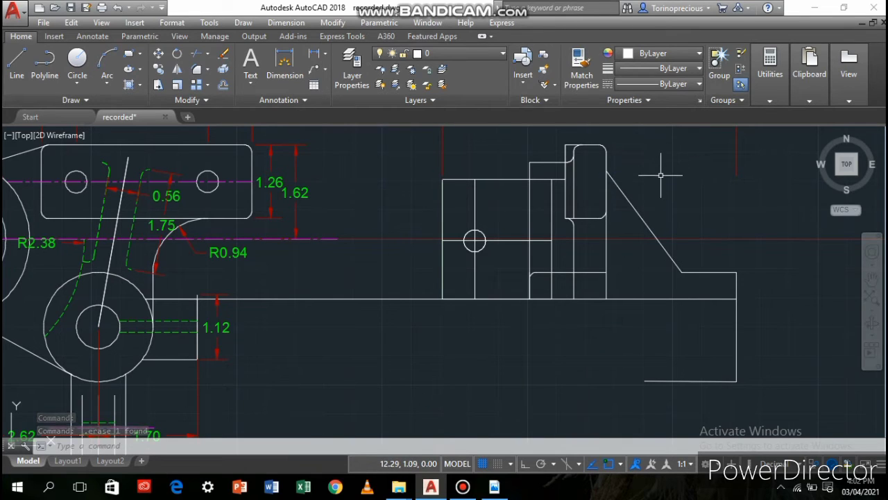
# Copy the sloping line a short distance straight down, using its upper end as the base point
pyautogui.click(617, 186)
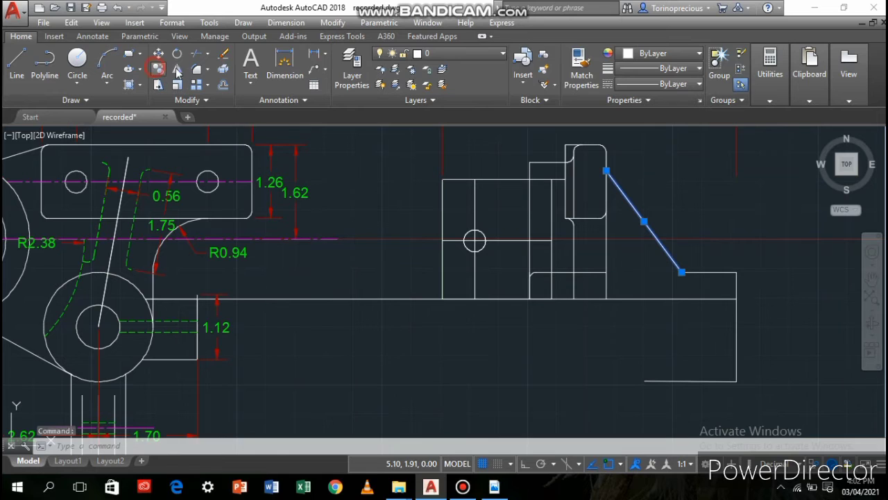
pyautogui.click(159, 69)
pyautogui.click(606, 172)
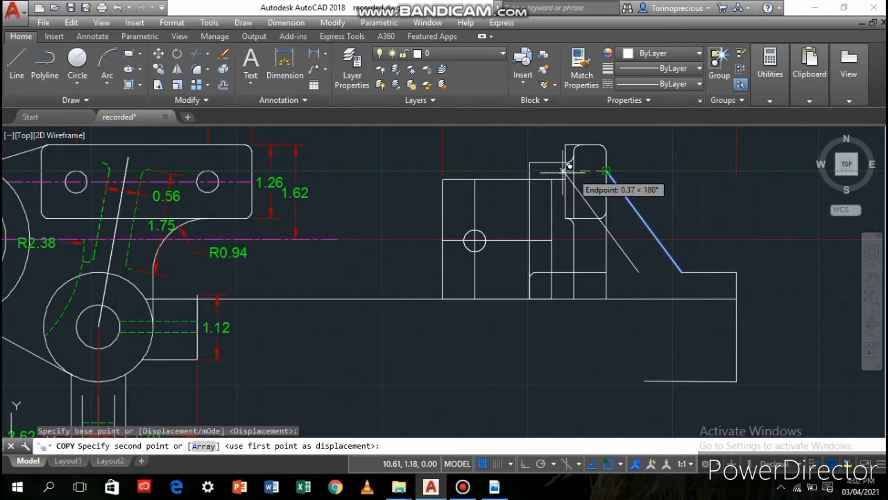
pyautogui.click(608, 179)
pyautogui.press('Return')
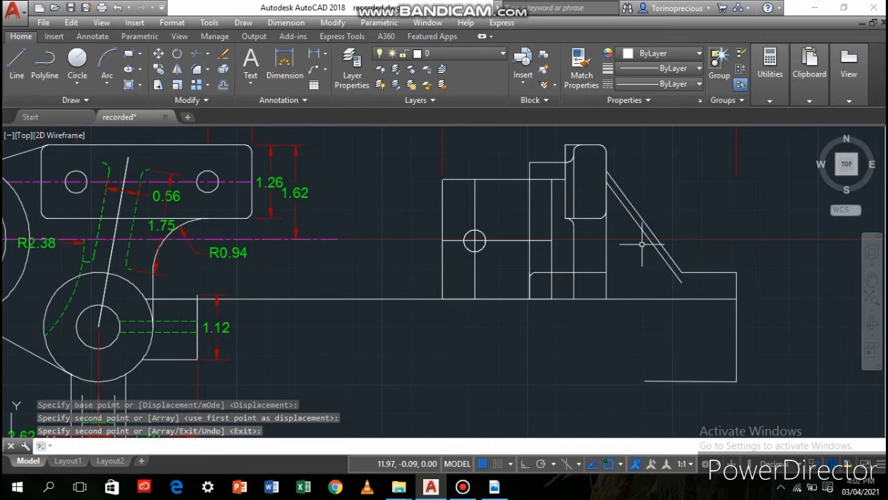
# Draw a polyline from the copied line's lower end to the block's edge, down to the lower boss's centre level, and outward about 1.6
pyautogui.click(44, 76)
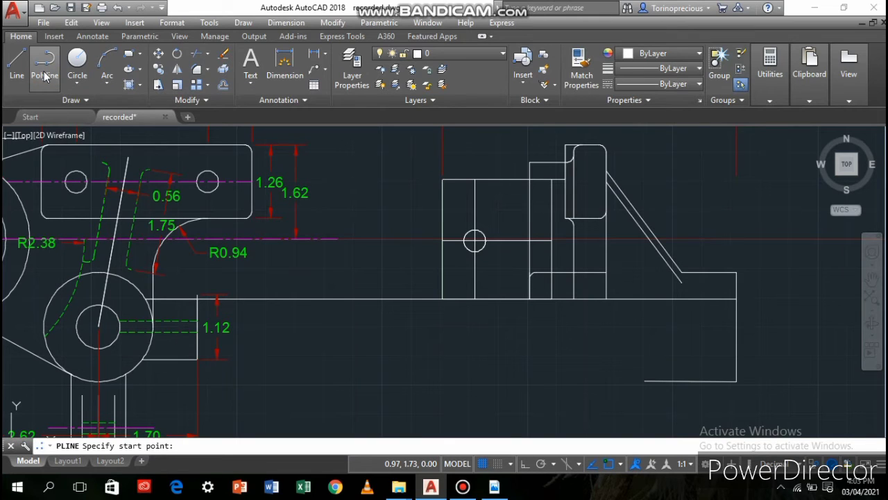
pyautogui.click(682, 282)
pyautogui.click(606, 283)
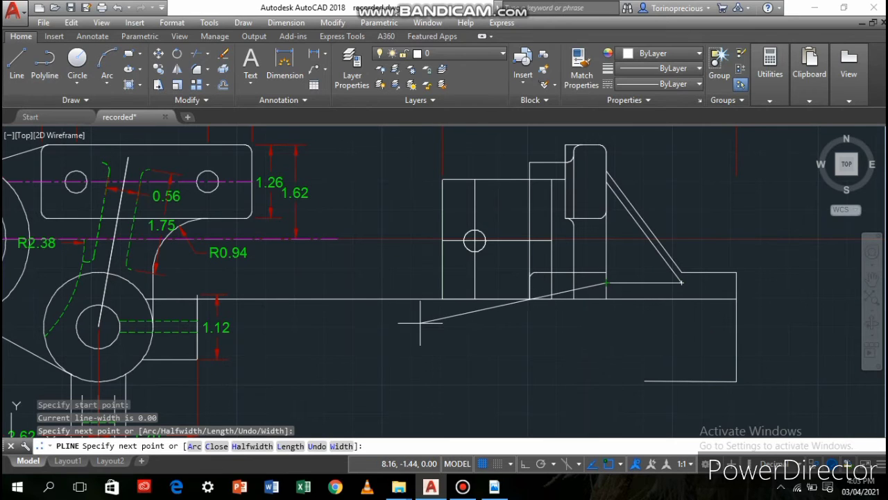
pyautogui.click(606, 325)
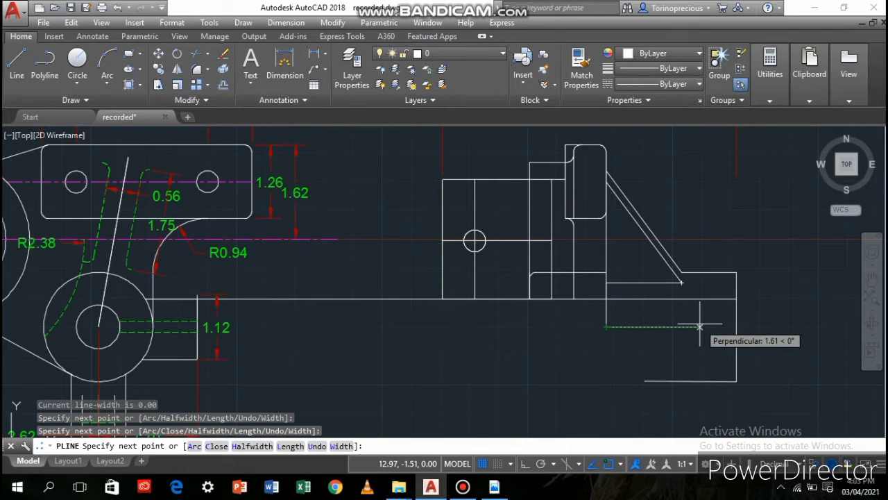
pyautogui.click(697, 326)
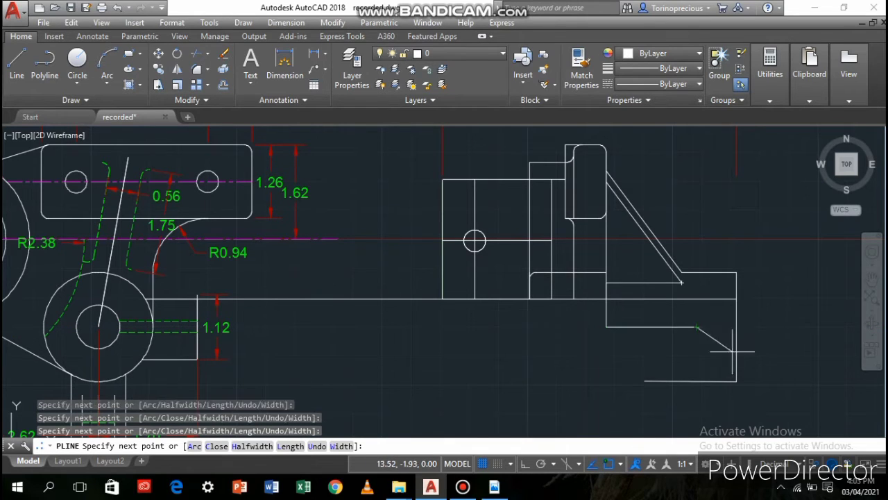
pyautogui.press('Return')
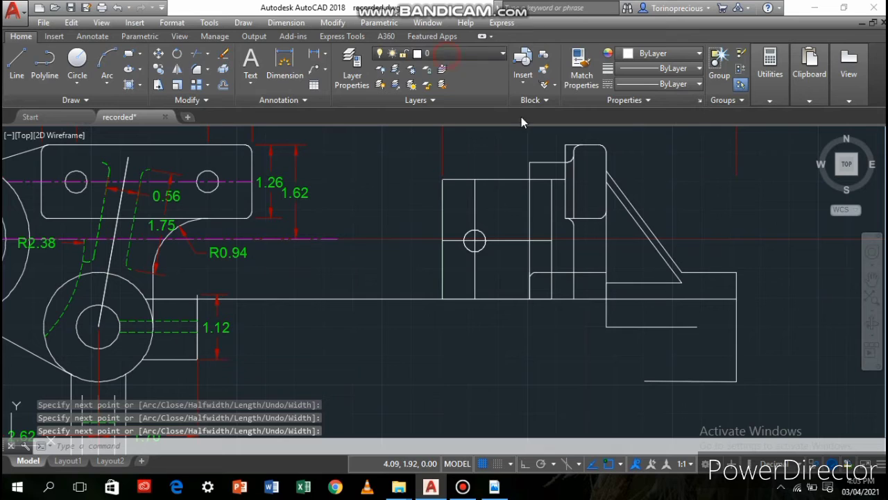
# On the pink layer, draw a horizontal centre line about 4.2 long inward from the outer vertical edge at the lower boss's centre level
pyautogui.click(445, 53)
pyautogui.click(444, 116)
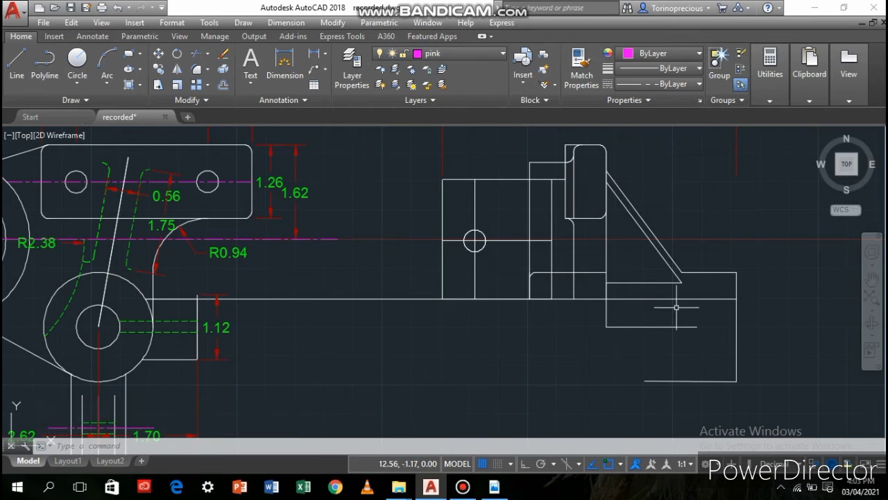
pyautogui.click(17, 61)
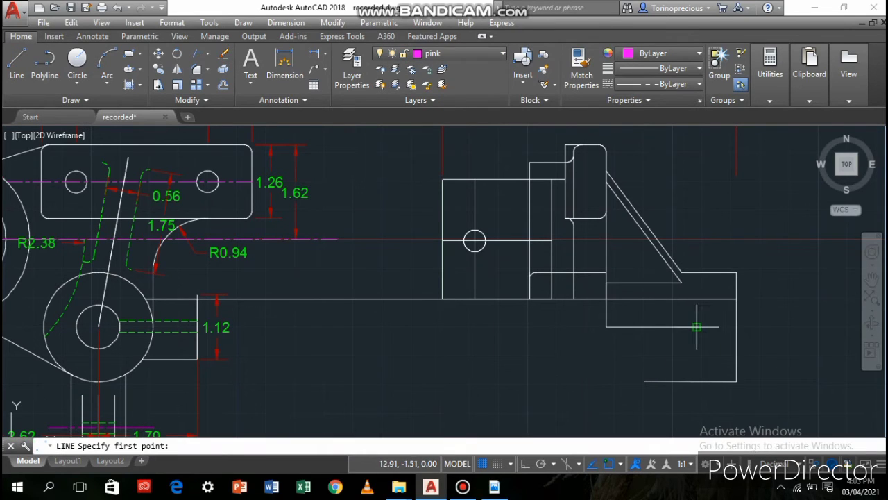
pyautogui.click(735, 328)
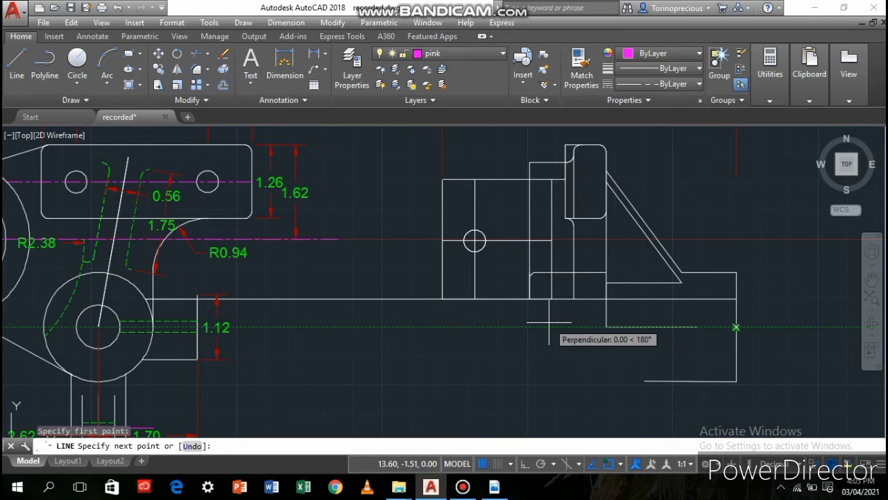
pyautogui.click(511, 323)
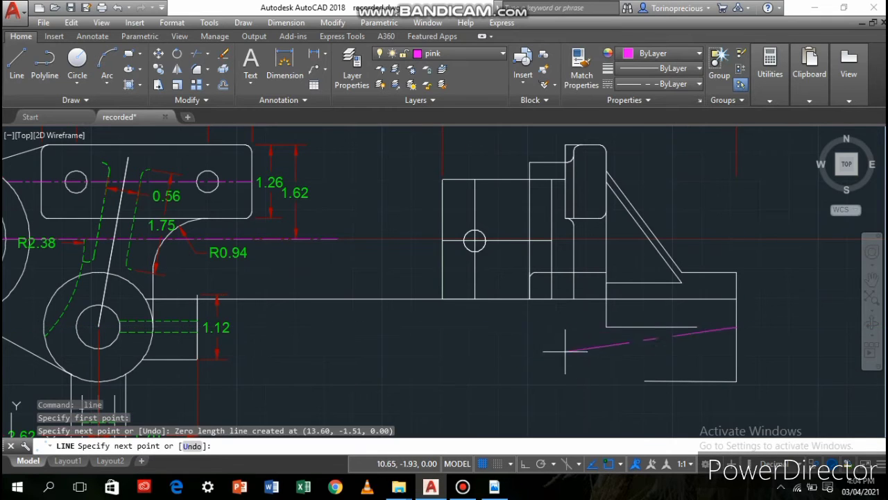
pyautogui.click(495, 327)
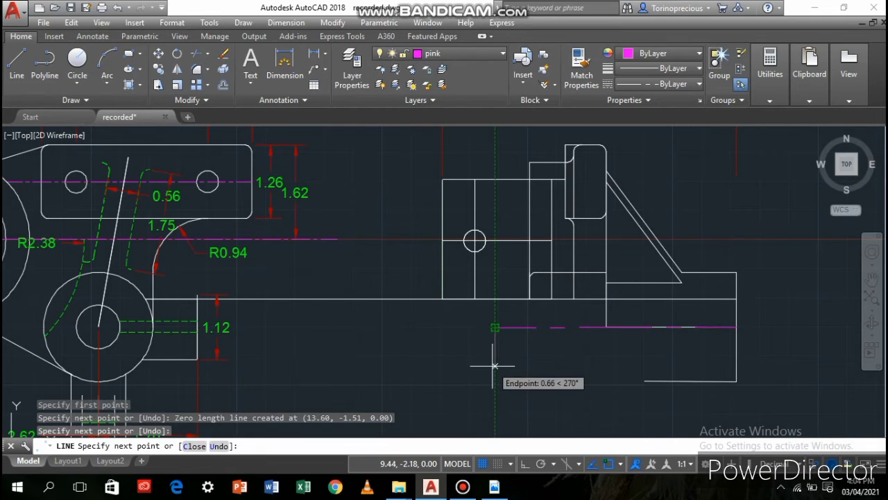
# On layer 0, draw a circle of radius 0.19 centred on the new centre line, 1.12 in from the outer vertical edge
pyautogui.scroll(4, 692, 331)
pyautogui.moveTo(679, 350); pyautogui.dragTo(415, 290, button='middle')
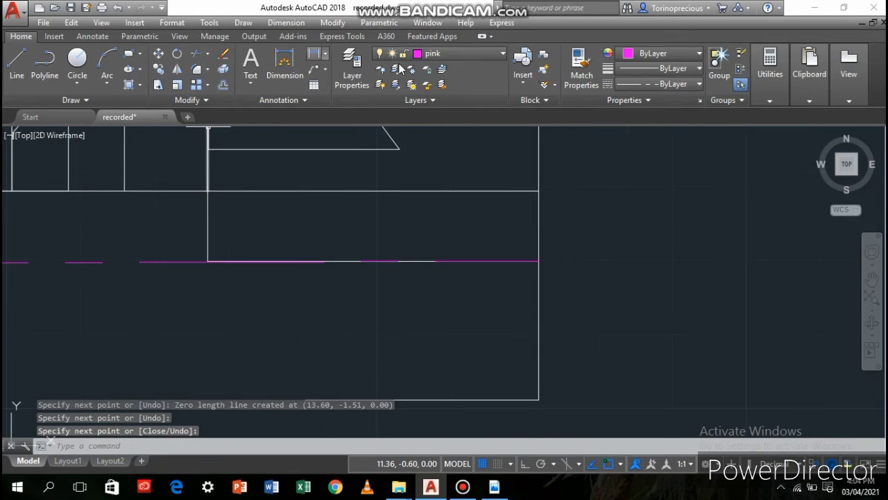
pyautogui.click(444, 53)
pyautogui.click(430, 67)
pyautogui.write('c')
pyautogui.press('Return')
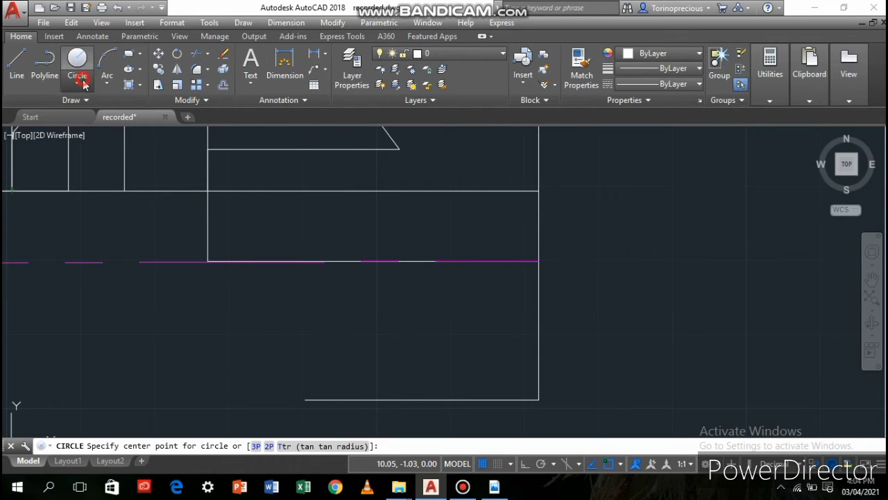
pyautogui.write('1.12')
pyautogui.press('Return')
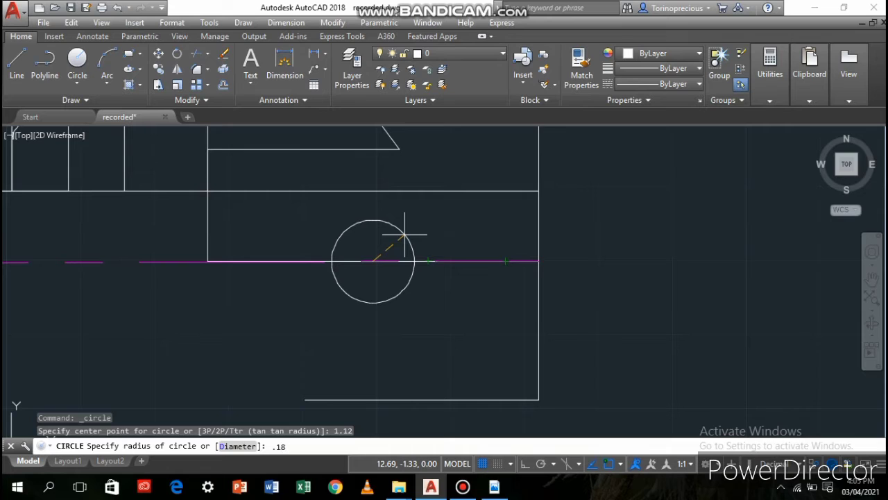
pyautogui.press('Return')
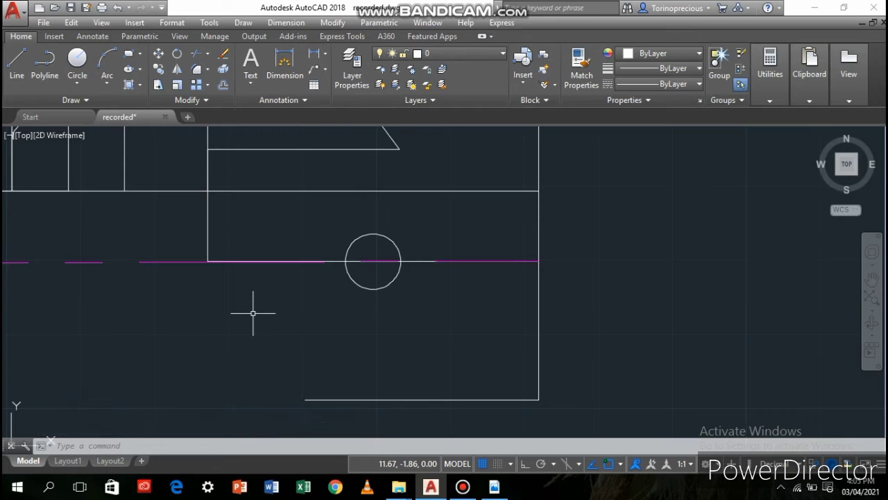
# Draw a concentric circle of diameter 1.12 around the small circle
pyautogui.click(77, 61)
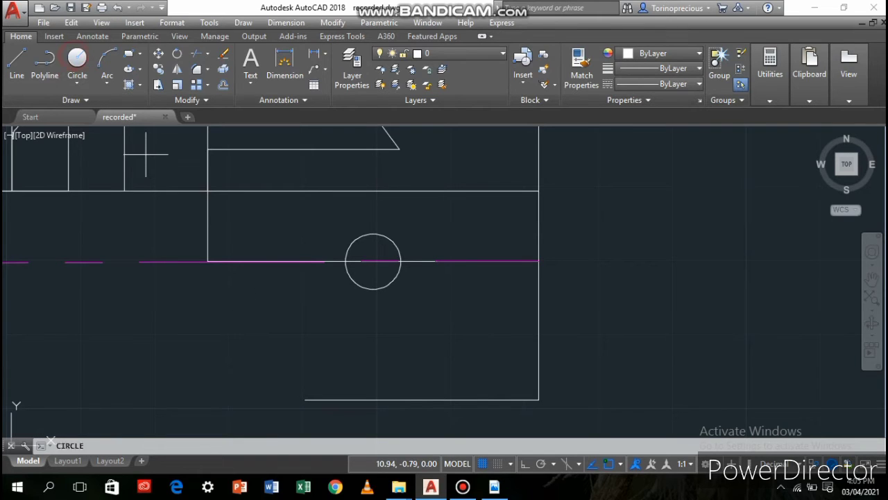
pyautogui.click(372, 261)
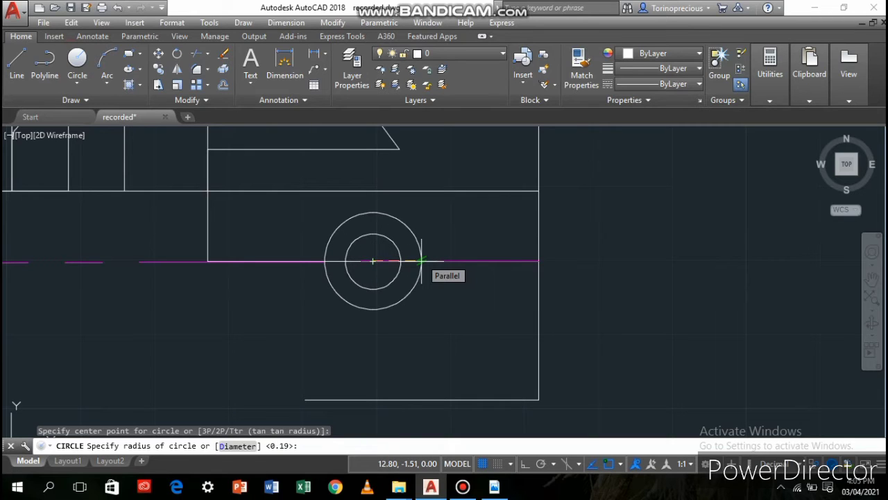
pyautogui.write('d')
pyautogui.press('Return')
pyautogui.write('1.12')
pyautogui.press('Return')
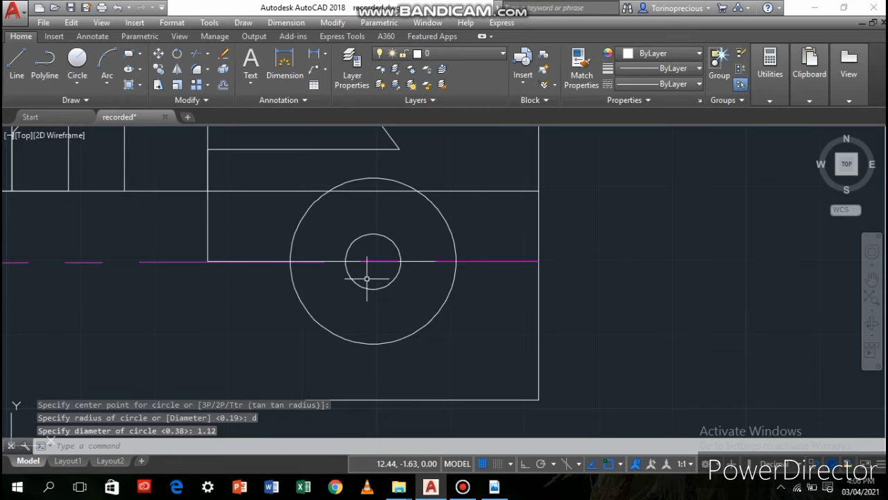
# Start a polyline at the small circle's inner quadrant on the pink centre line and lead it towards the front view
pyautogui.moveTo(367, 278); pyautogui.dragTo(488, 289, button='middle')
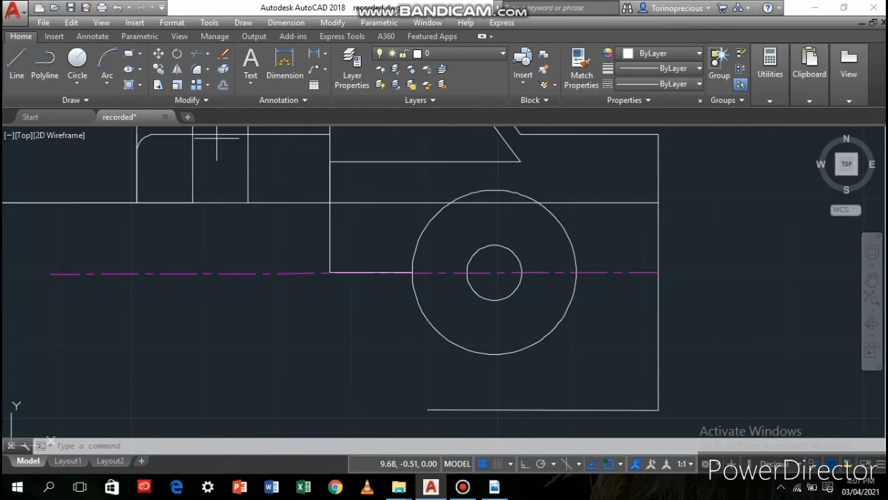
pyautogui.write('pl')
pyautogui.press('Return')
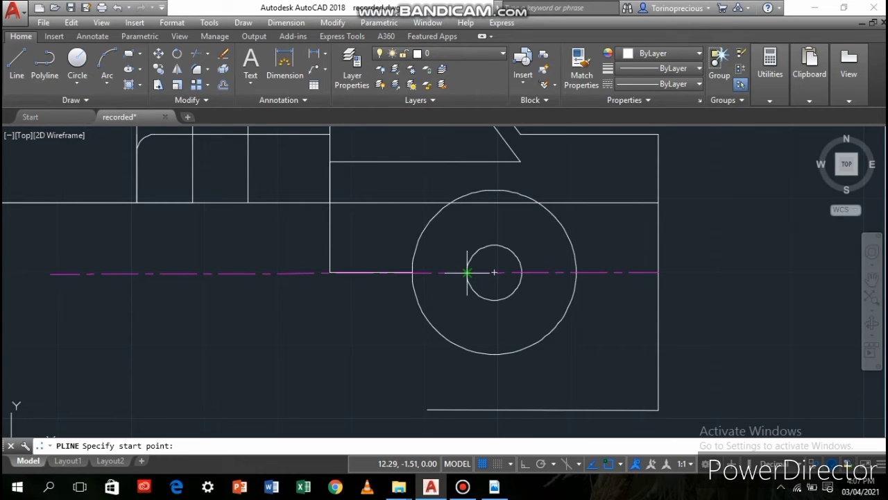
pyautogui.click(467, 272)
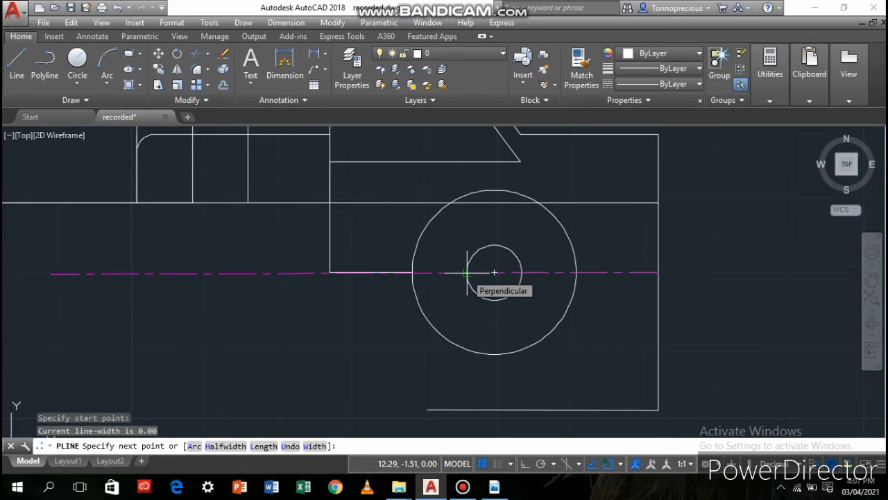
pyautogui.scroll(-4, 298, 317)
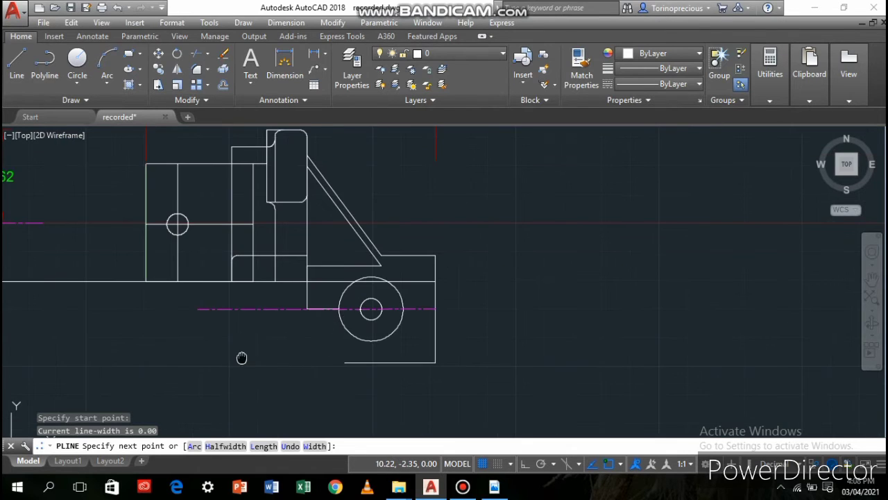
pyautogui.moveTo(242, 358)
pyautogui.mouseDown(button='middle')
pyautogui.moveTo(535, 299)
pyautogui.moveTo(579, 307)
pyautogui.mouseUp(button='middle')
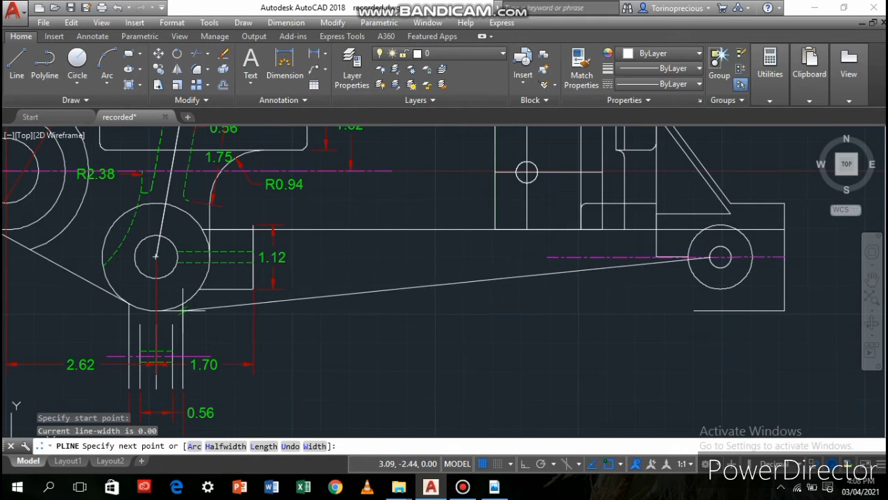
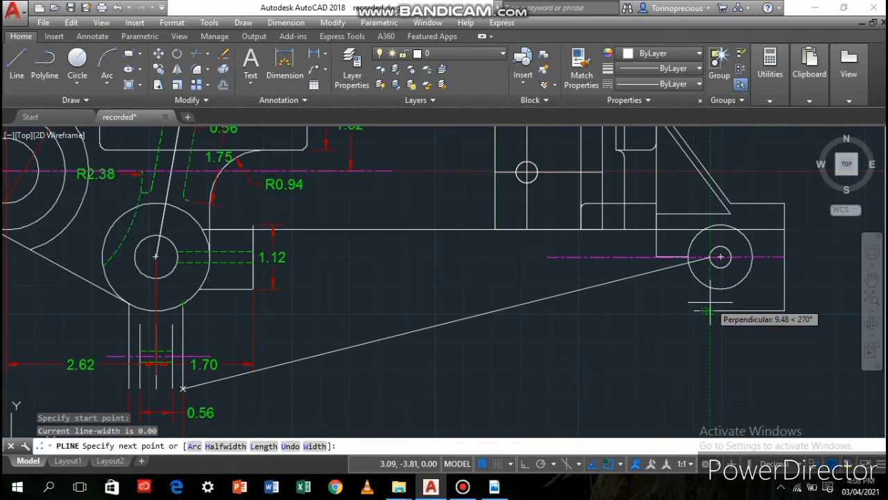
# Complete the polyline from the small circle's quadrant about 0.8 downward at 270°, with a horizontal run about 3.8 long towards the front view
pyautogui.scroll(2, 709, 311)
pyautogui.scroll(-2, 708, 308)
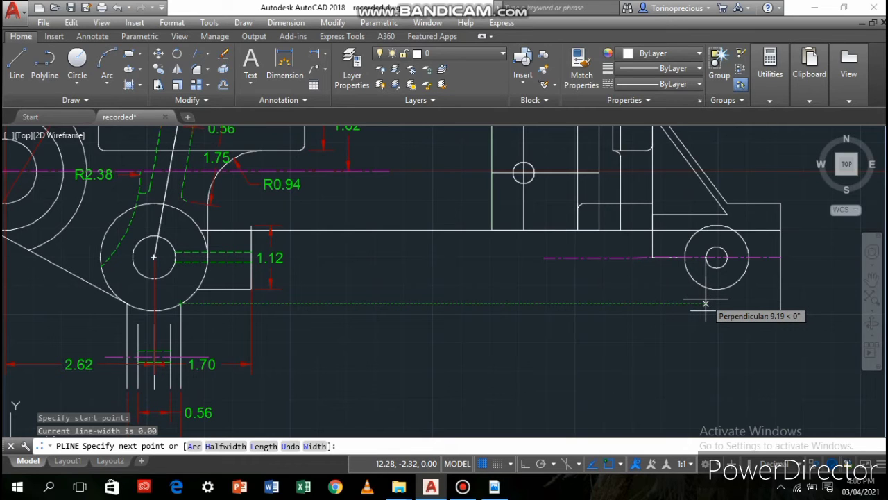
pyautogui.press('F8')
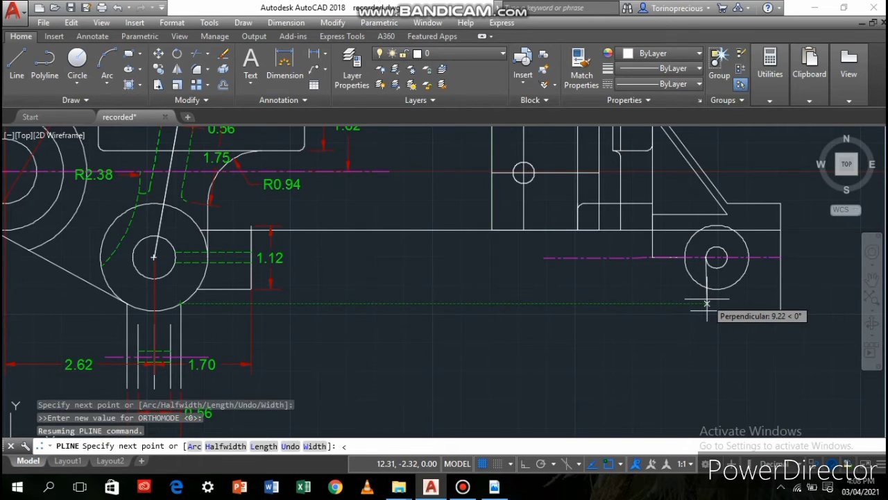
pyautogui.write('<270')
pyautogui.press('Return')
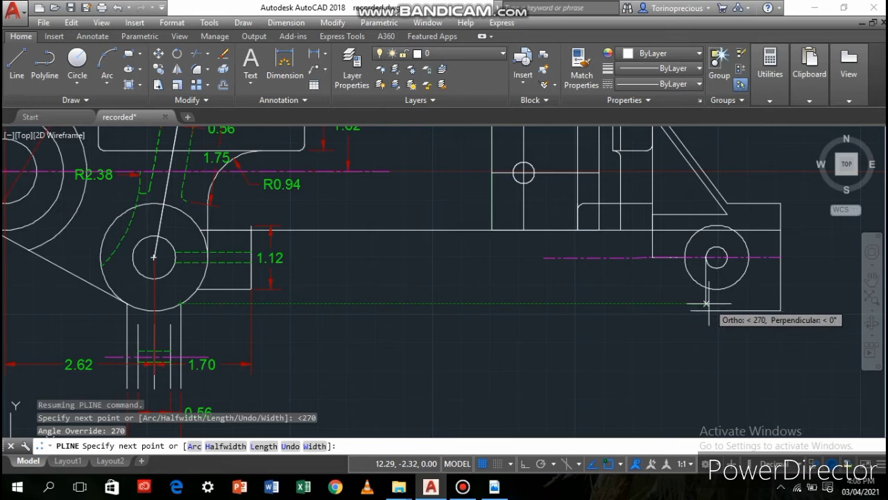
pyautogui.click(707, 304)
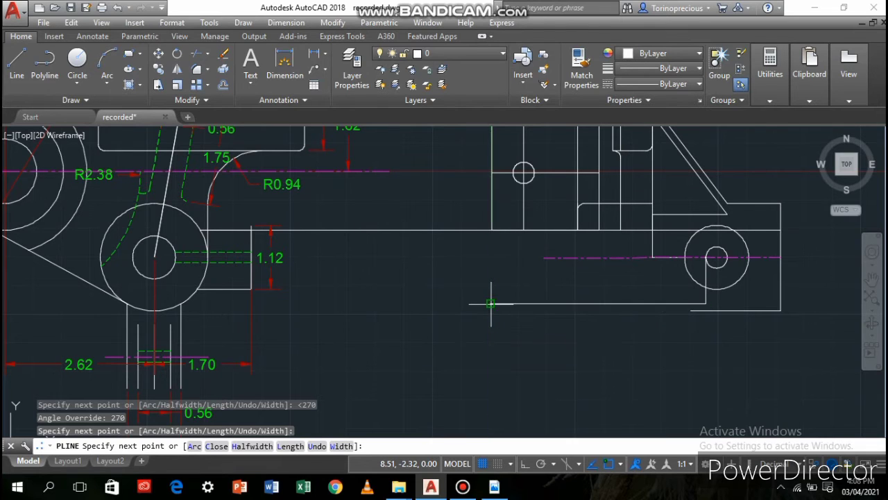
pyautogui.click(491, 303)
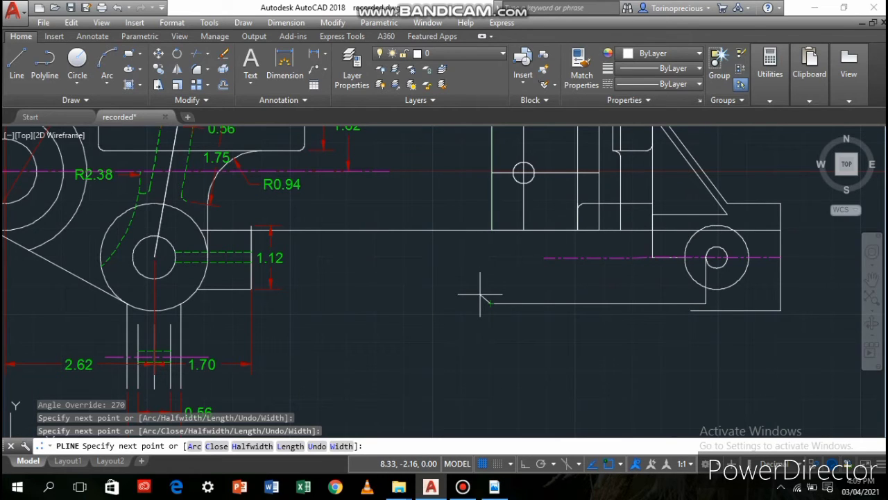
pyautogui.press('Return')
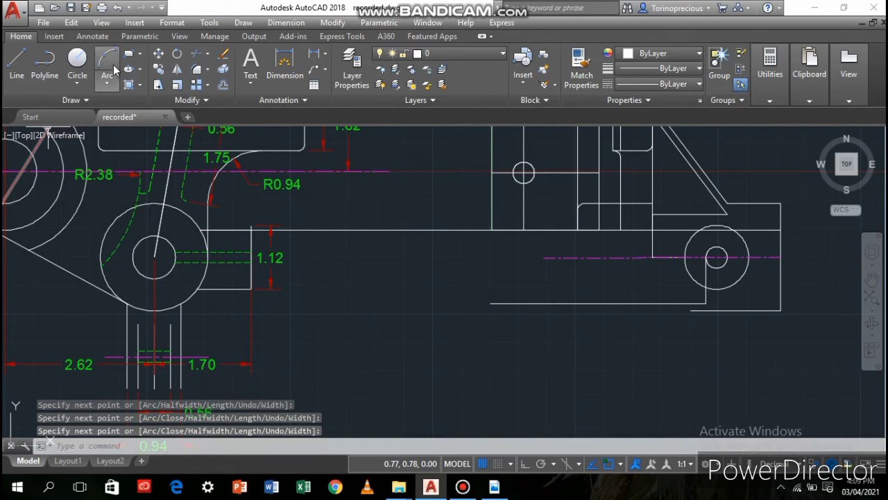
pyautogui.write('rec')
pyautogui.press('Return')
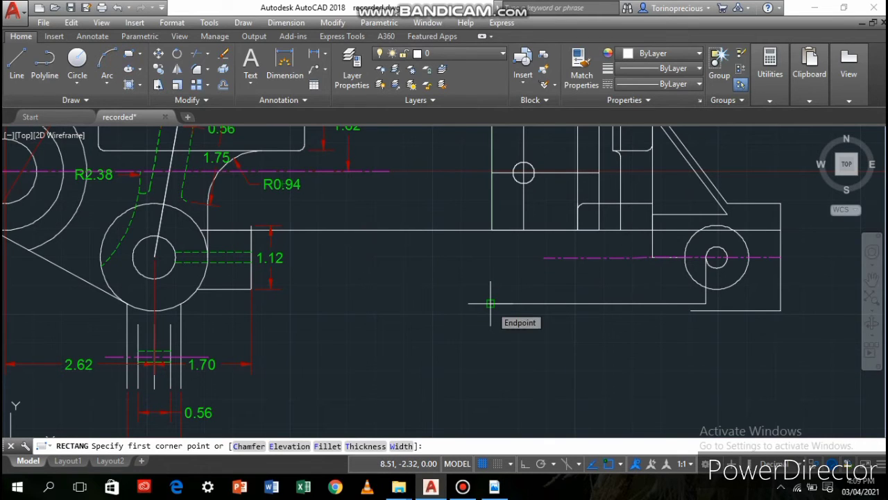
pyautogui.click(490, 303)
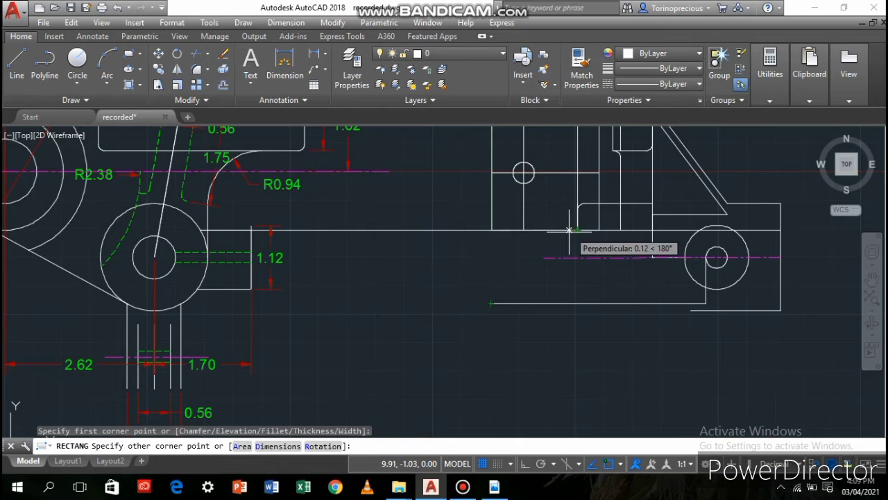
pyautogui.scroll(-2, 574, 231)
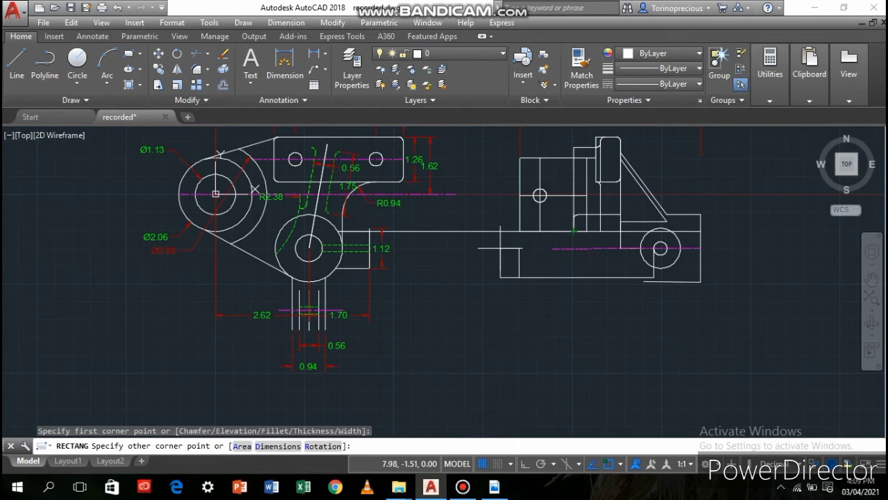
pyautogui.hotkey('ctrl', 'z')
pyautogui.hotkey('ctrl', 'z')
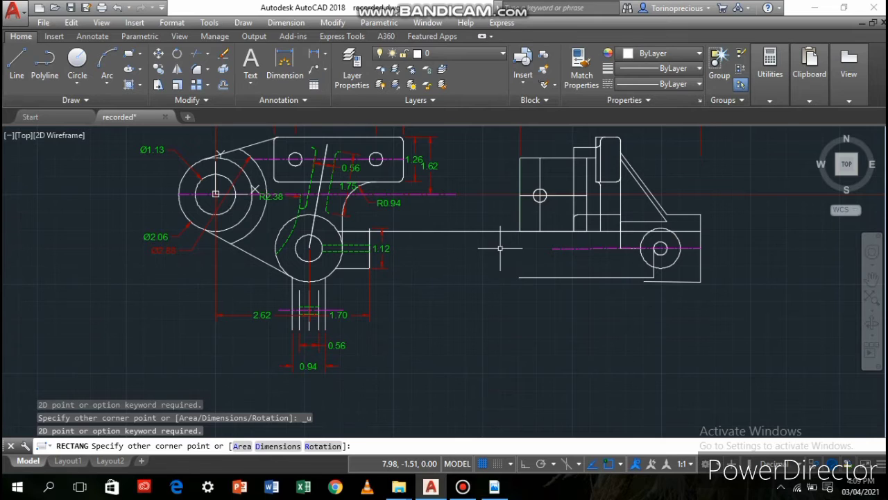
pyautogui.press('Escape')
# Shorten the polyline's horizontal run by stretching its free end to directly below the filleted step's vertical edge
pyautogui.click(521, 278)
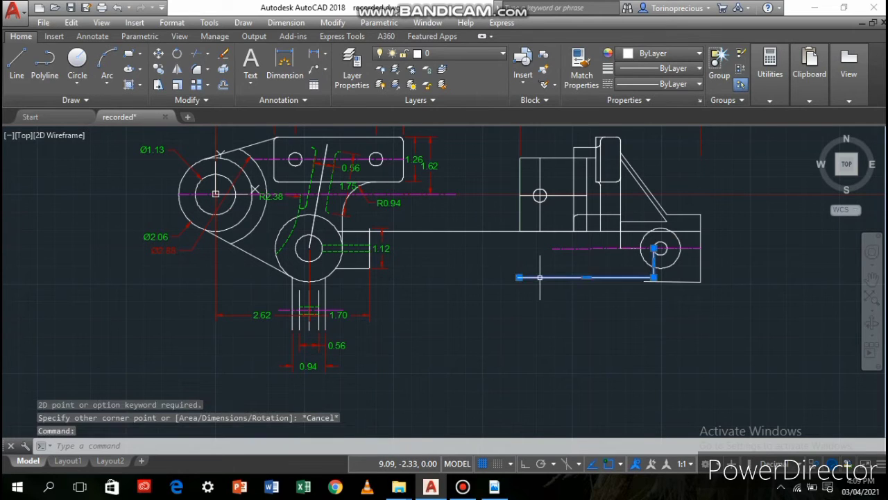
pyautogui.click(519, 278)
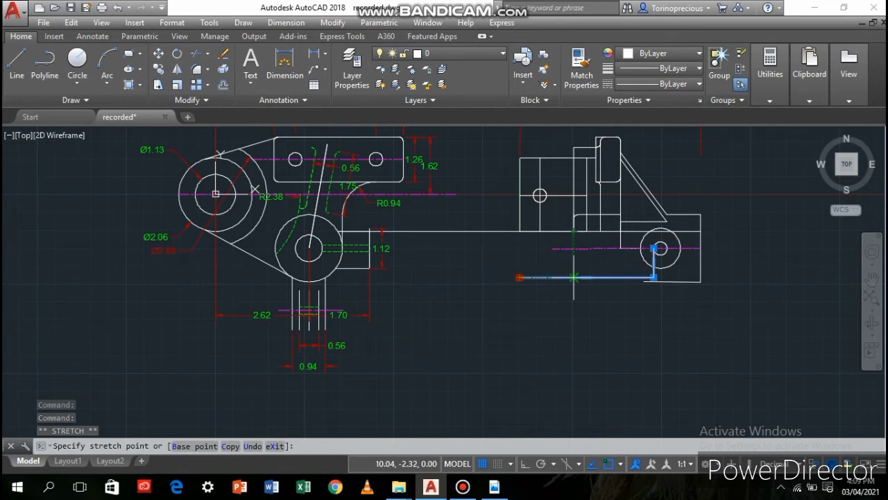
pyautogui.click(574, 278)
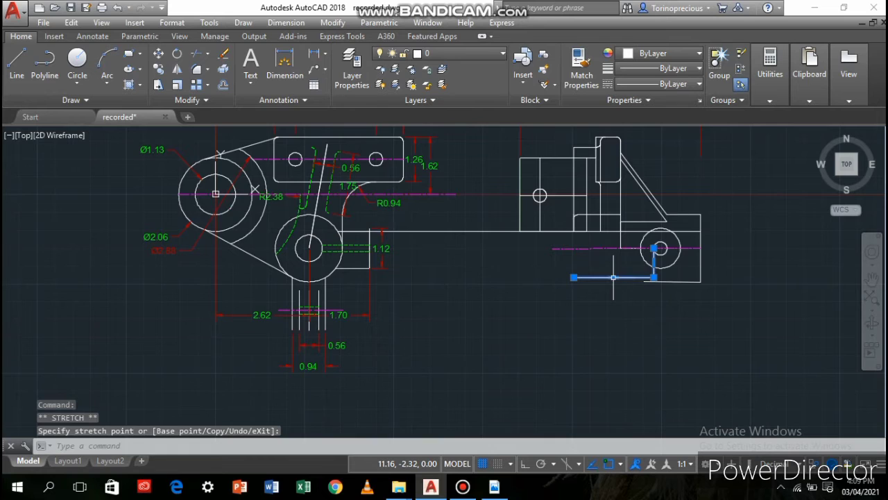
# Draw a rectangle about 0.76 by 1.29 from the polyline's free end up to the vertical line's endpoint on the long horizontal line
pyautogui.scroll(4, 613, 278)
pyautogui.moveTo(611, 273); pyautogui.dragTo(521, 380, button='middle')
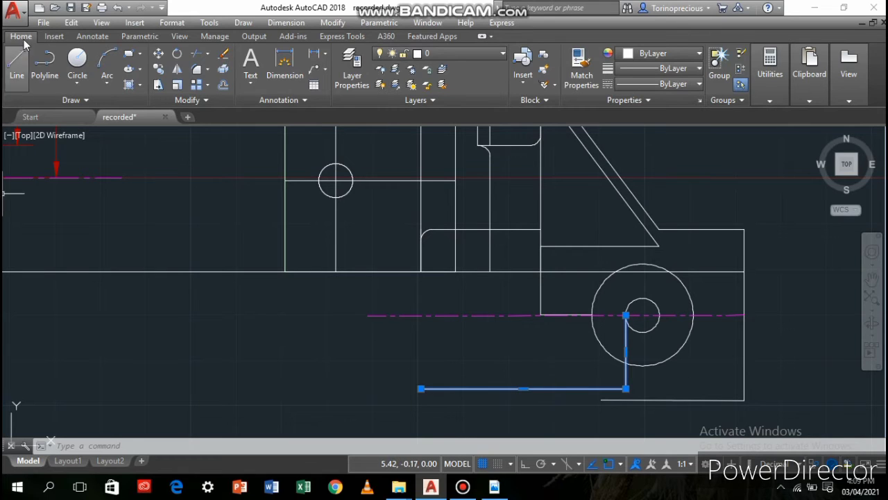
pyautogui.click(131, 54)
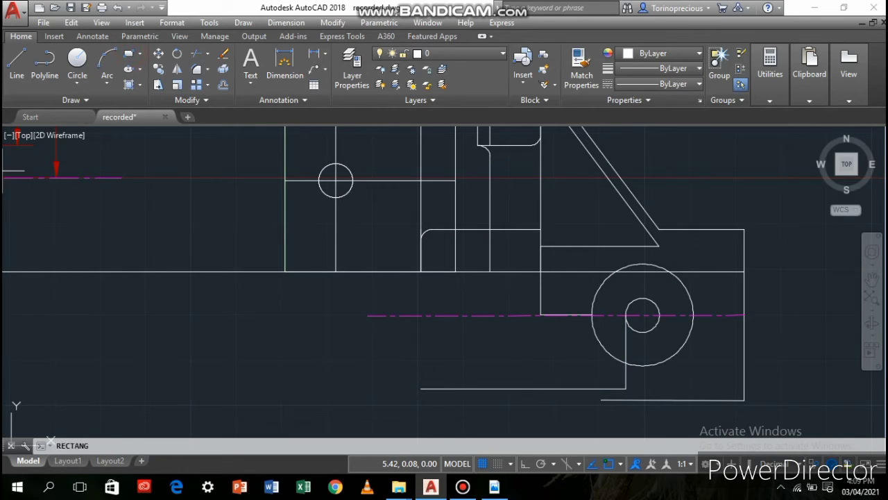
pyautogui.click(421, 388)
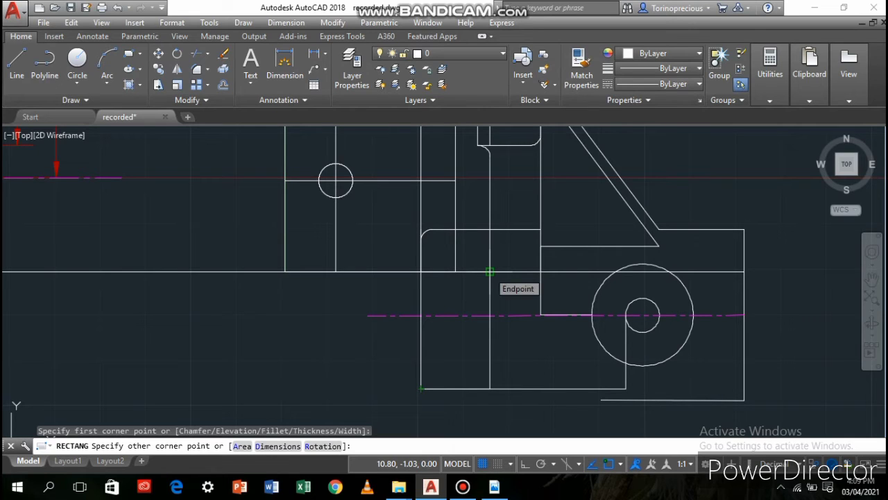
pyautogui.click(490, 272)
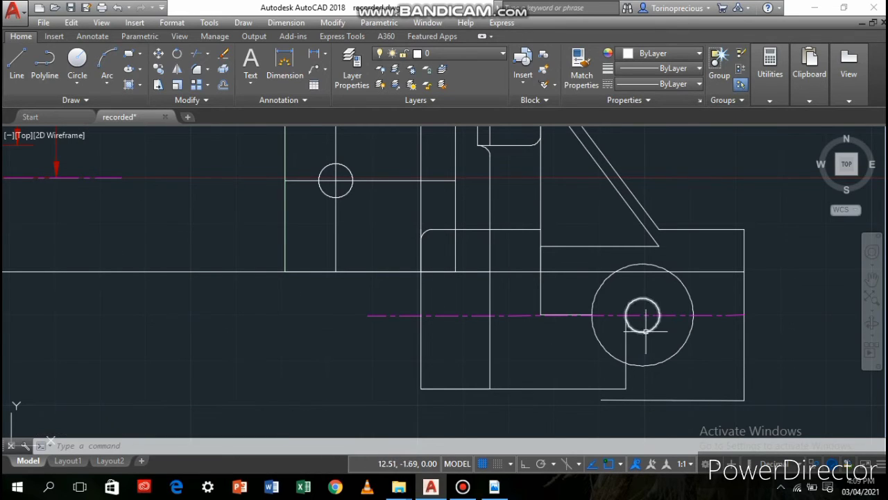
# Copy the boss's small circle along the pink centre line to the middle of the new rectangle's width
pyautogui.click(643, 299)
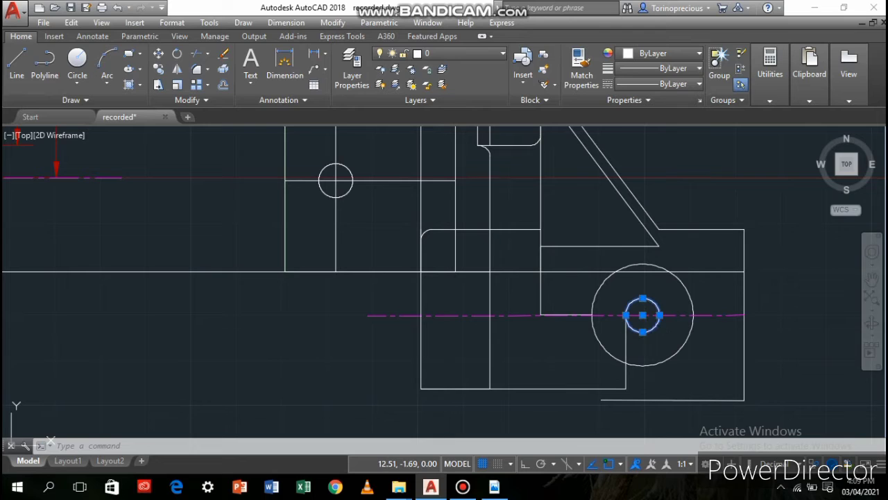
pyautogui.click(158, 68)
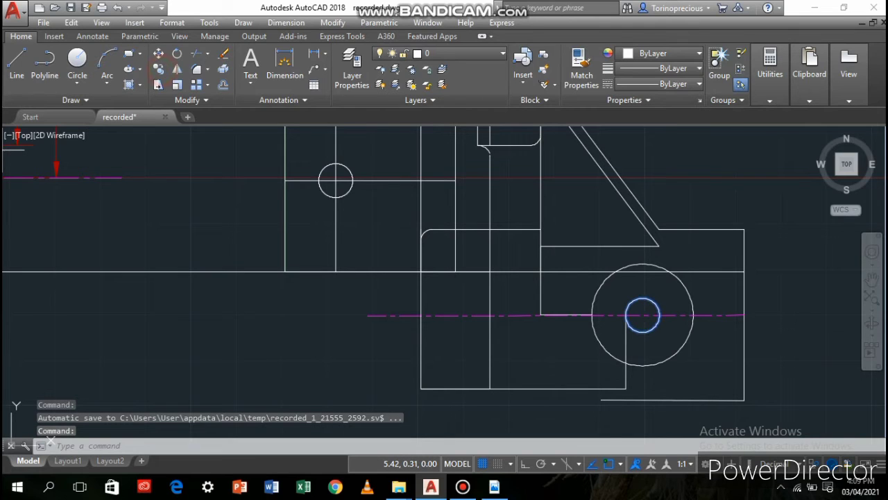
pyautogui.click(642, 315)
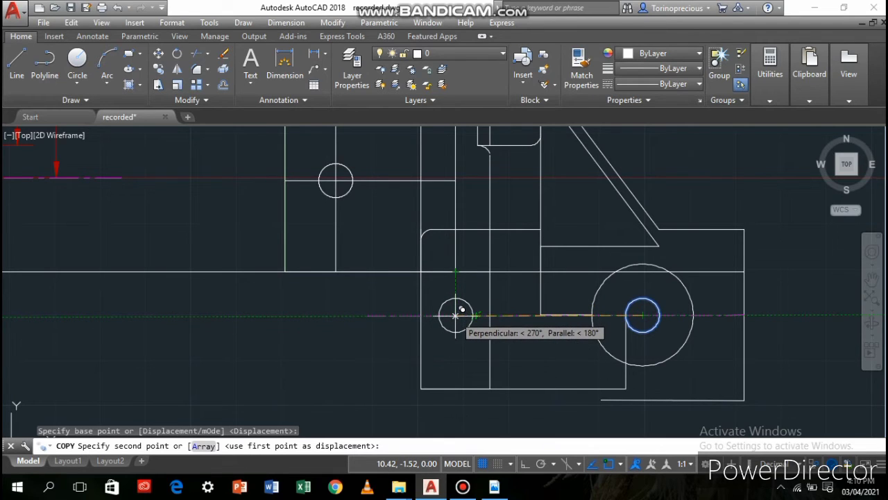
pyautogui.click(456, 315)
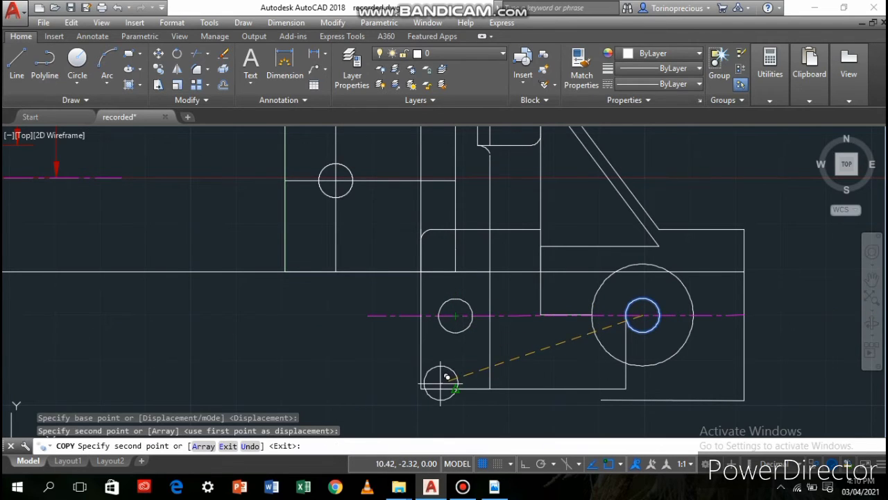
pyautogui.press('Return')
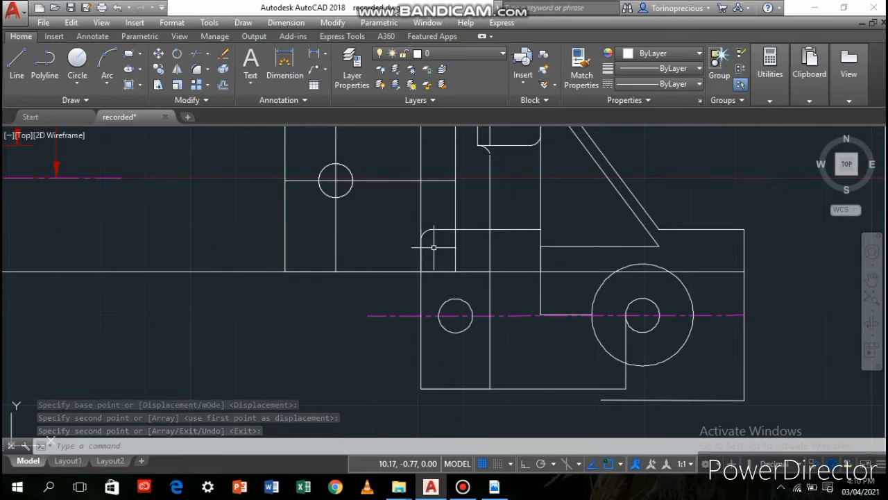
# Draw a line about 0.3 down from the rectangle's upper corner nearest the front view, continuing across to its opposite side above the copied circle
pyautogui.click(17, 61)
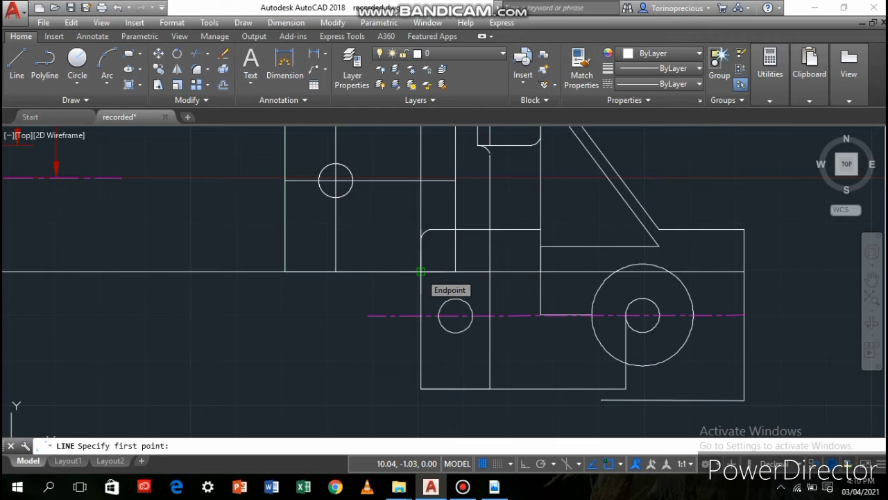
pyautogui.click(420, 271)
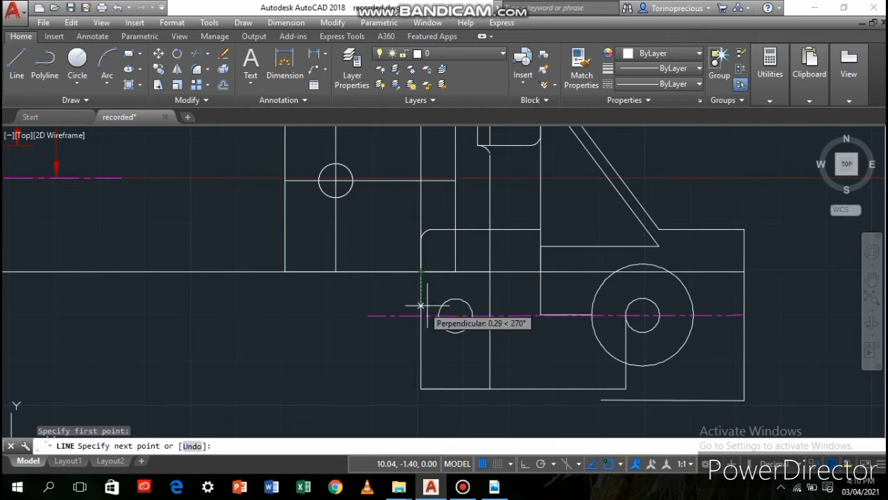
pyautogui.click(420, 299)
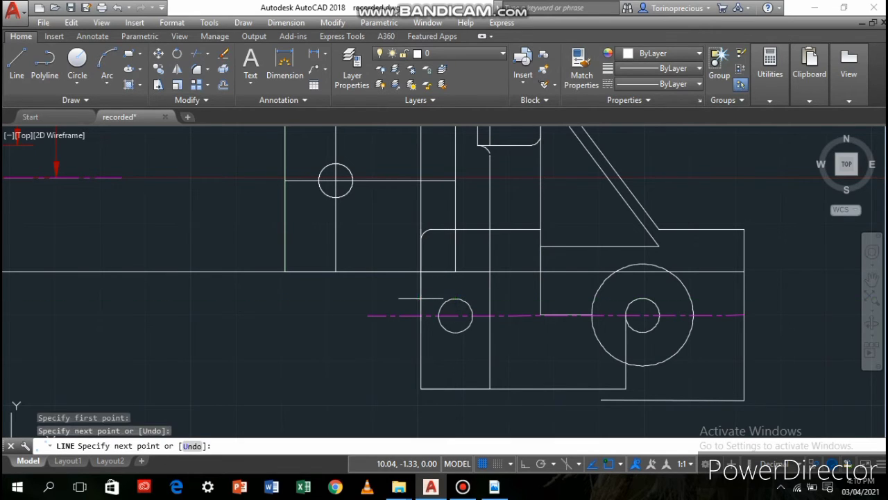
pyautogui.click(490, 299)
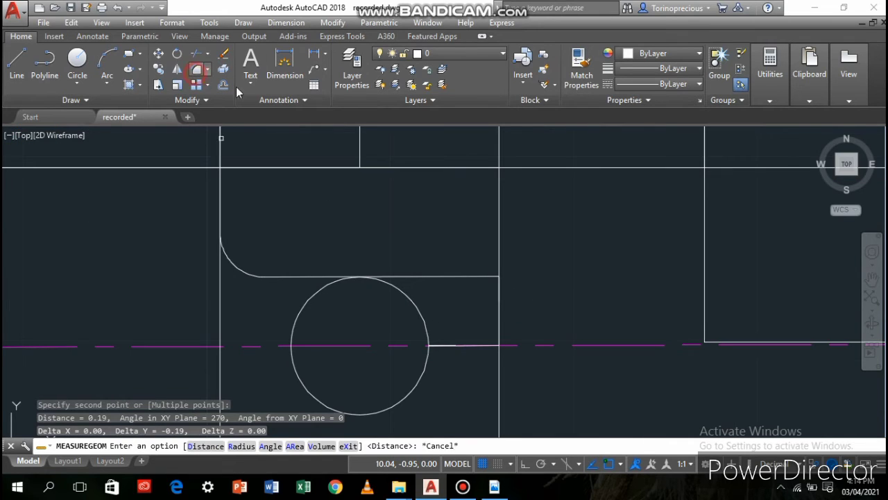
# Fillet the corner between the horizontal line above the copied circle and the short vertical segment with radius 0.095
pyautogui.click(197, 69)
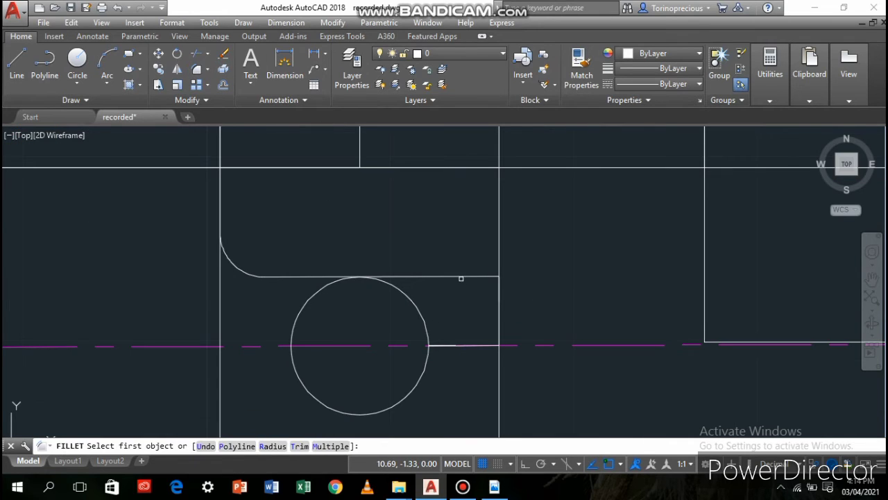
pyautogui.click(464, 276)
pyautogui.write('r')
pyautogui.press('Return')
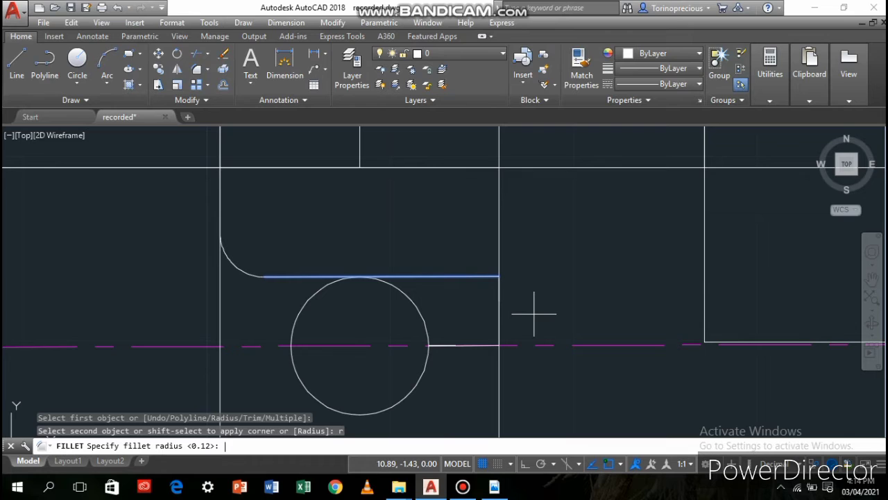
pyautogui.press('Return')
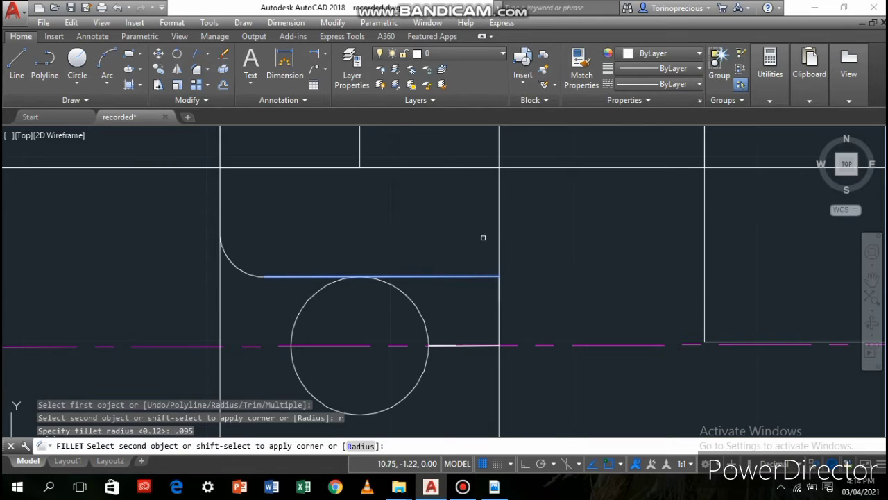
pyautogui.click(497, 298)
pyautogui.click(496, 327)
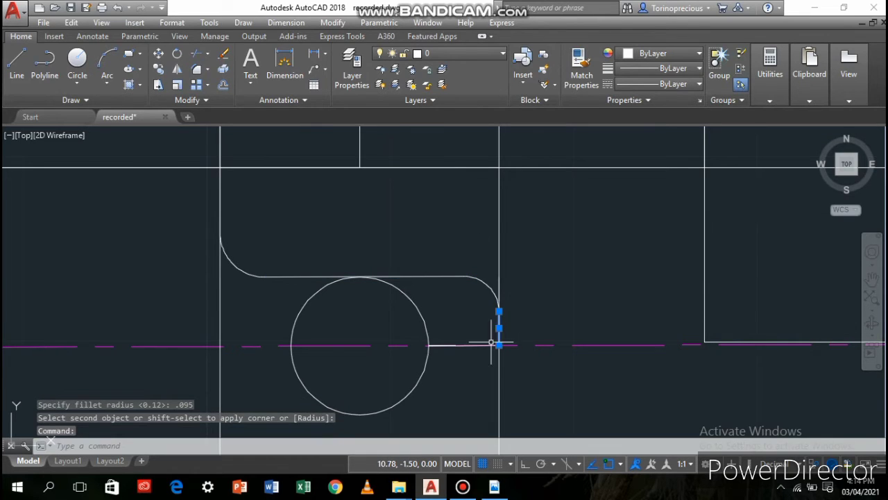
# Try to fillet the corner between the short vertical segment and the horizontal line at the circle's centre with the current radius
pyautogui.click(196, 69)
pyautogui.click(472, 344)
pyautogui.click(498, 329)
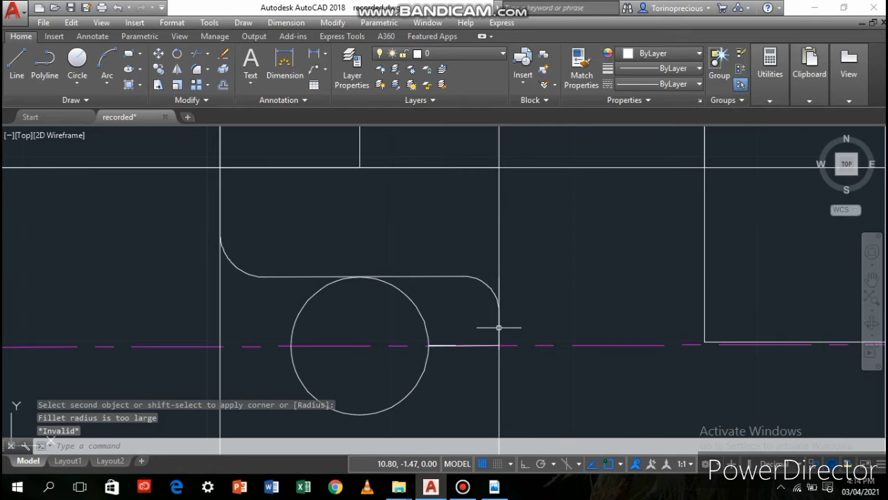
# Fillet the corner between the short vertical segment and the horizontal line at the copied circle's centre with radius 0.09
pyautogui.scroll(5, 499, 328)
pyautogui.click(492, 324)
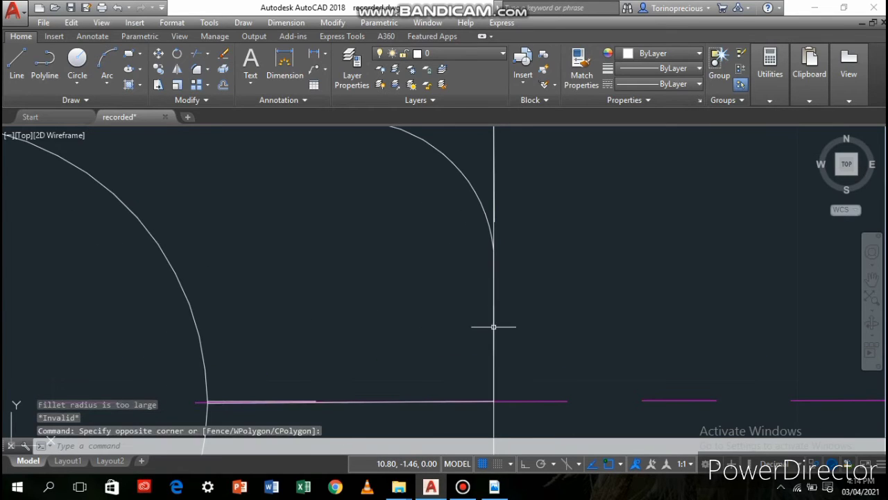
pyautogui.click(495, 339)
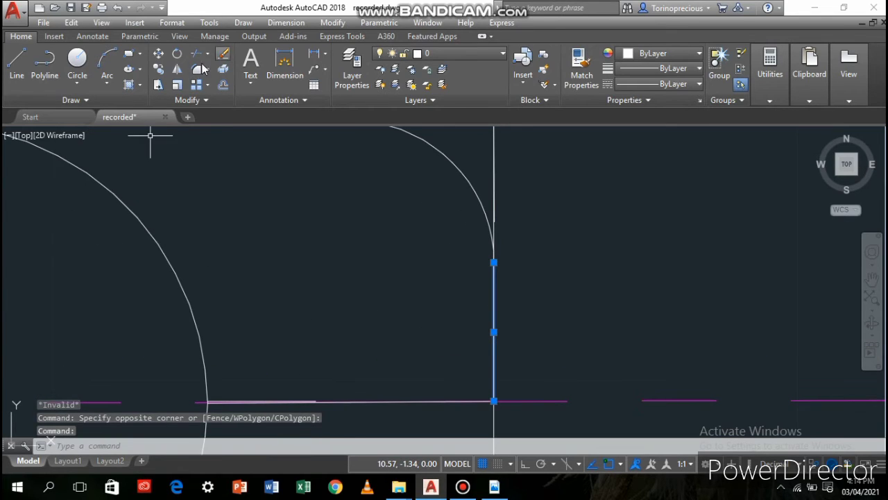
pyautogui.press('Return')
pyautogui.click(495, 353)
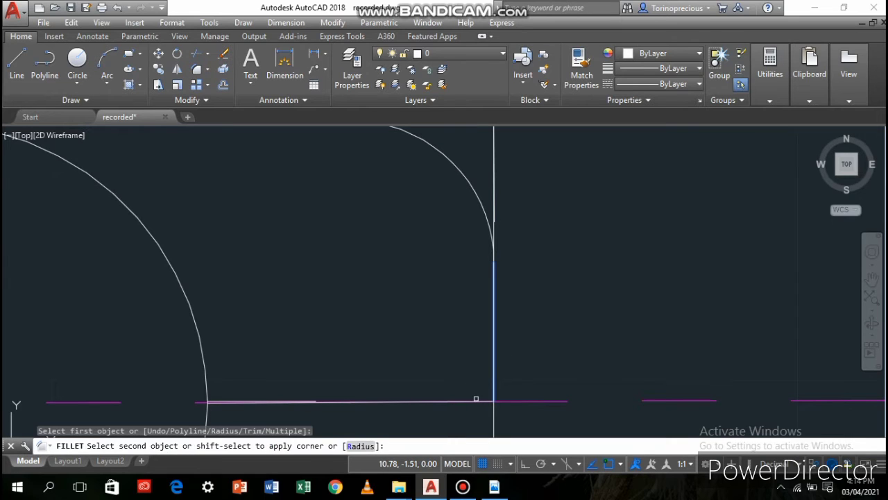
pyautogui.click(476, 400)
pyautogui.write('r')
pyautogui.press('Return')
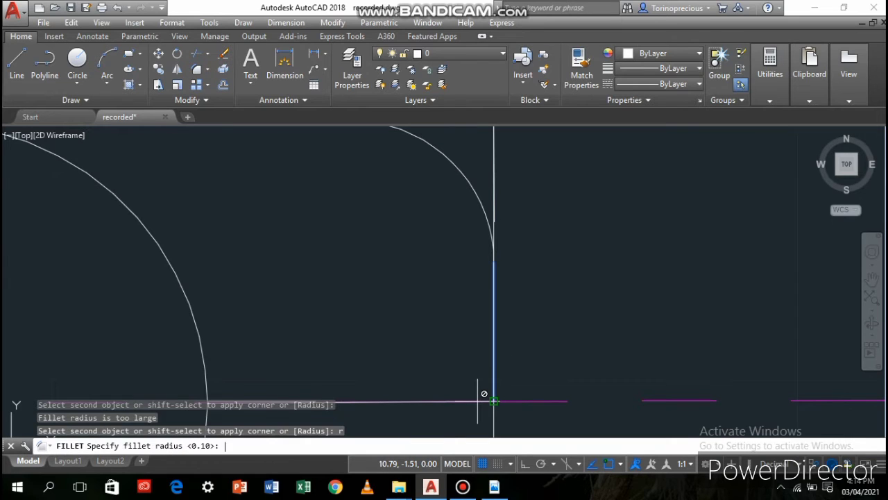
pyautogui.write('.09')
pyautogui.press('Return')
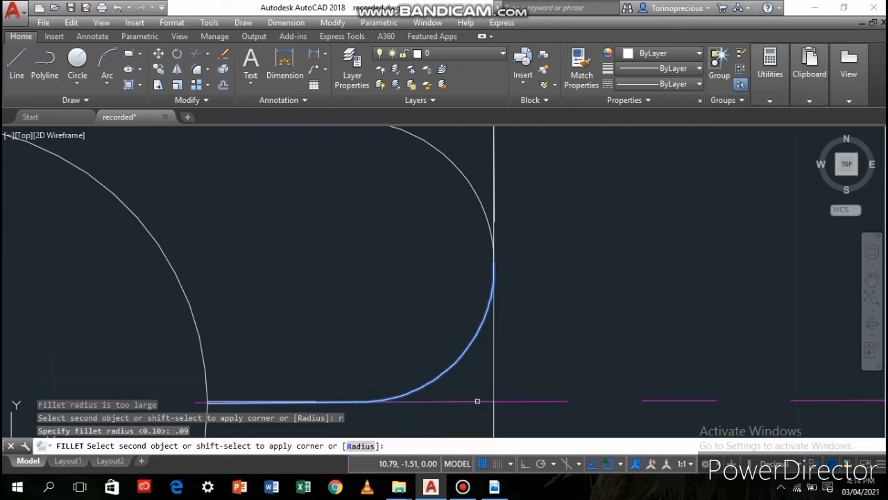
pyautogui.scroll(-8, 436, 317)
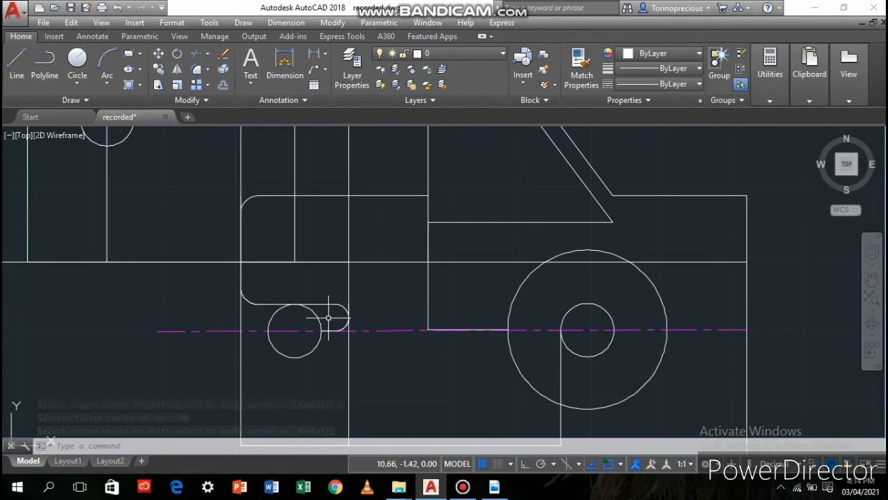
pyautogui.scroll(-2, 328, 318)
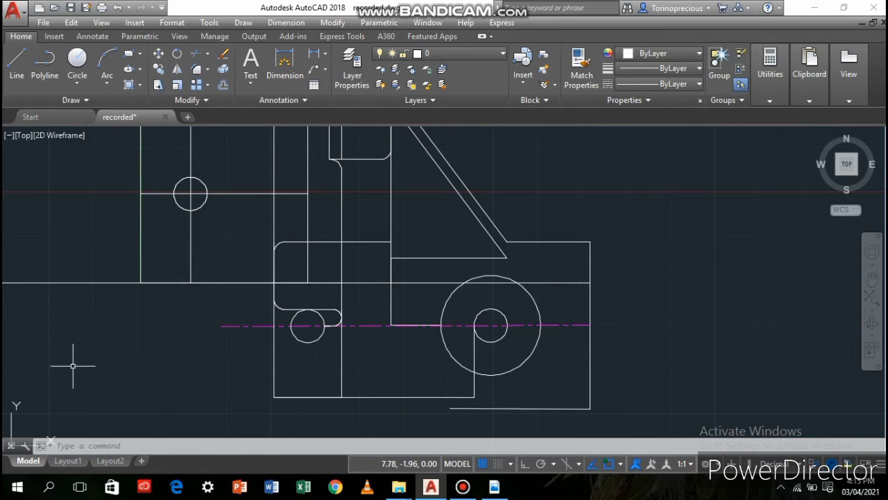
pyautogui.click(16, 67)
pyautogui.scroll(-2, 355, 303)
pyautogui.moveTo(309, 338); pyautogui.dragTo(452, 232, button='middle')
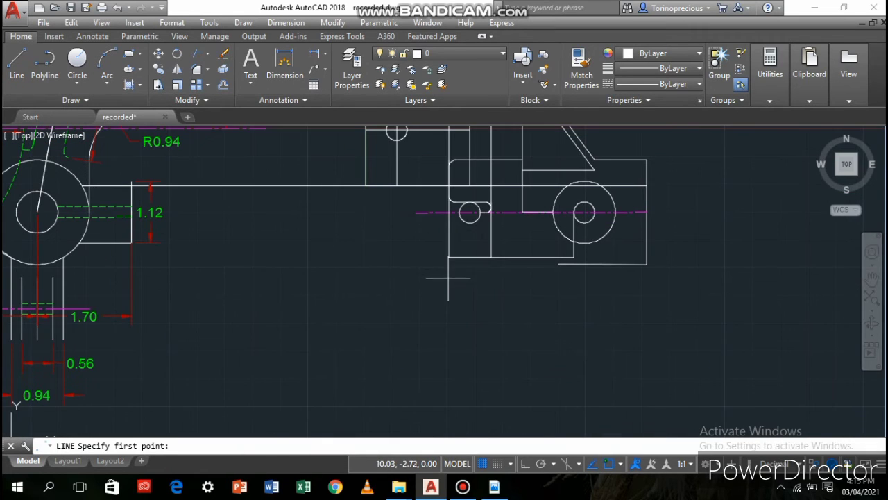
pyautogui.click(446, 259)
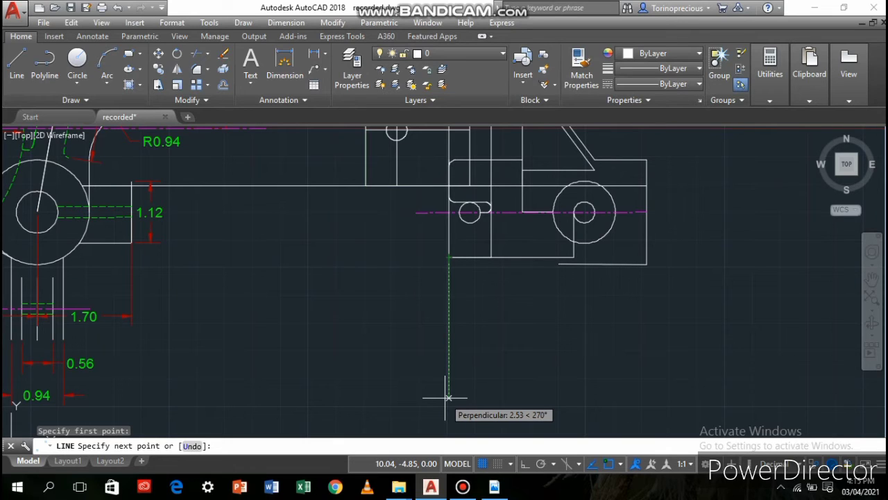
pyautogui.press('Escape')
# Draw a line 2.3 down from where the pink centre line crosses the rectangle's outer side, continuing about 2.43 horizontally toward the front view
pyautogui.click(16, 66)
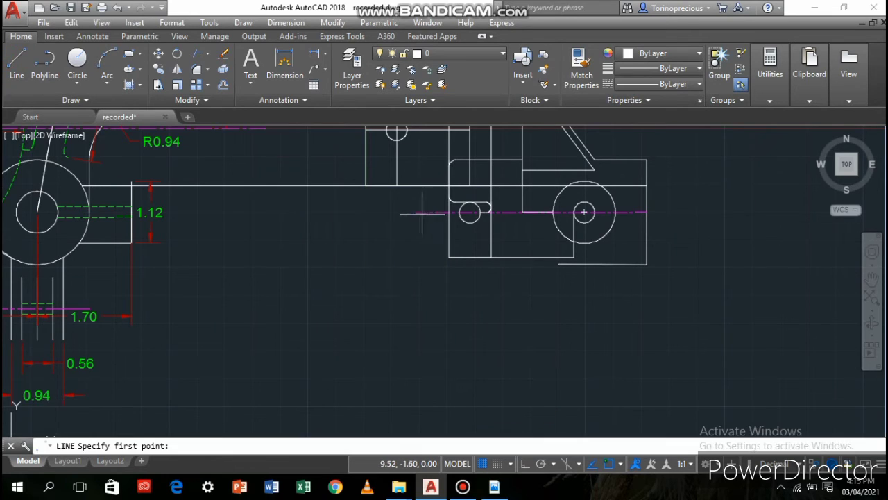
pyautogui.click(449, 212)
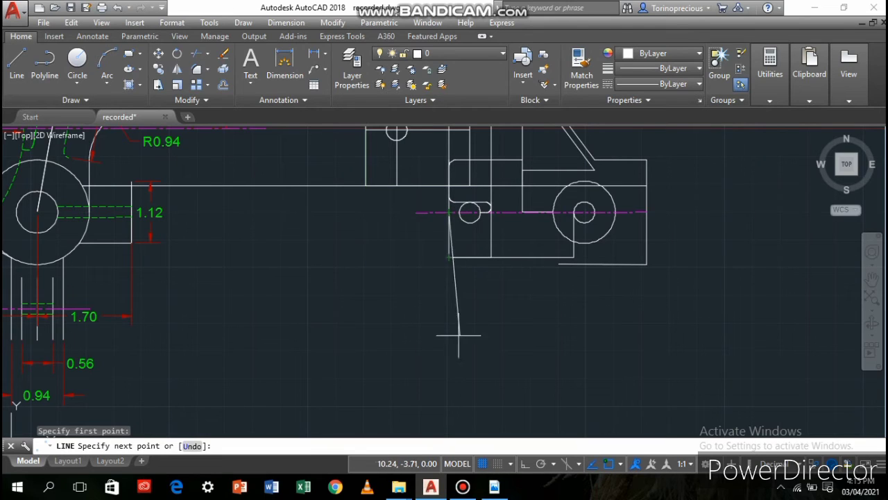
pyautogui.write('2.3')
pyautogui.press('Return')
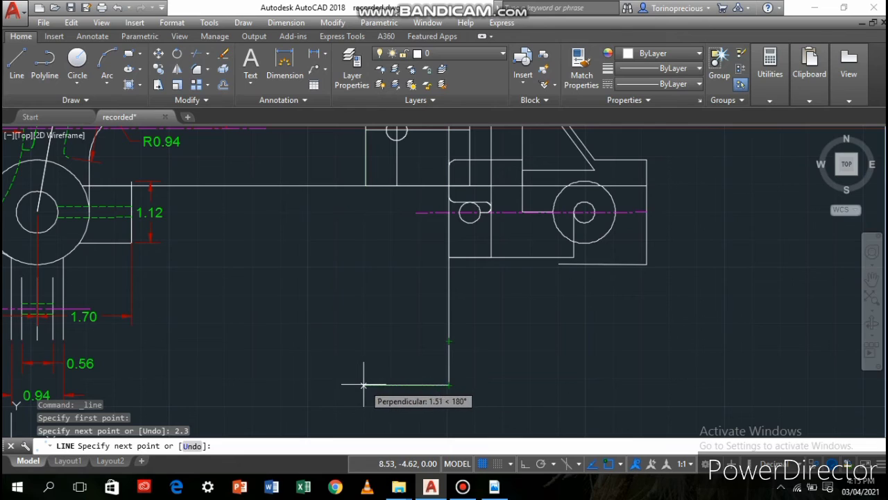
pyautogui.click(314, 384)
pyautogui.press('Return')
pyautogui.scroll(-3, 384, 284)
pyautogui.scroll(2, 346, 264)
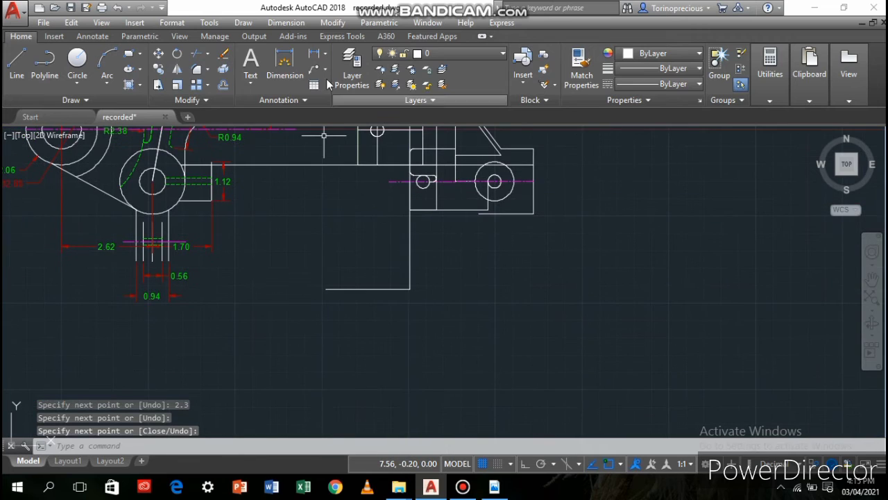
# Switch to the red dimensions layer and place a 4.7 horizontal dimension below the view, starting from the lower corner beyond the boss
pyautogui.click(452, 132)
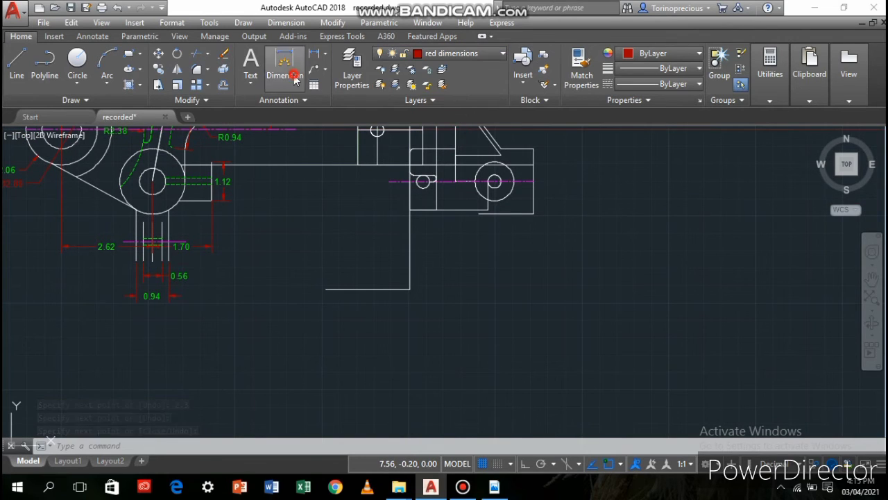
pyautogui.click(284, 66)
pyautogui.click(533, 214)
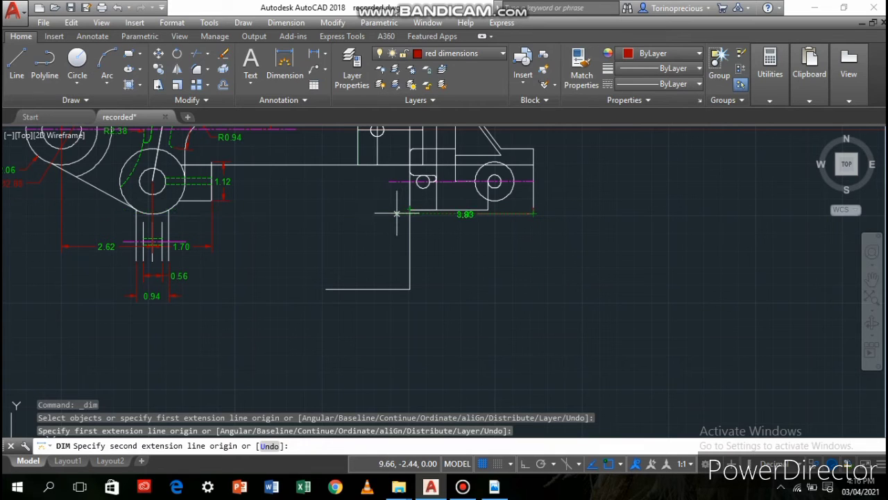
pyautogui.write('4.7')
pyautogui.press('Return')
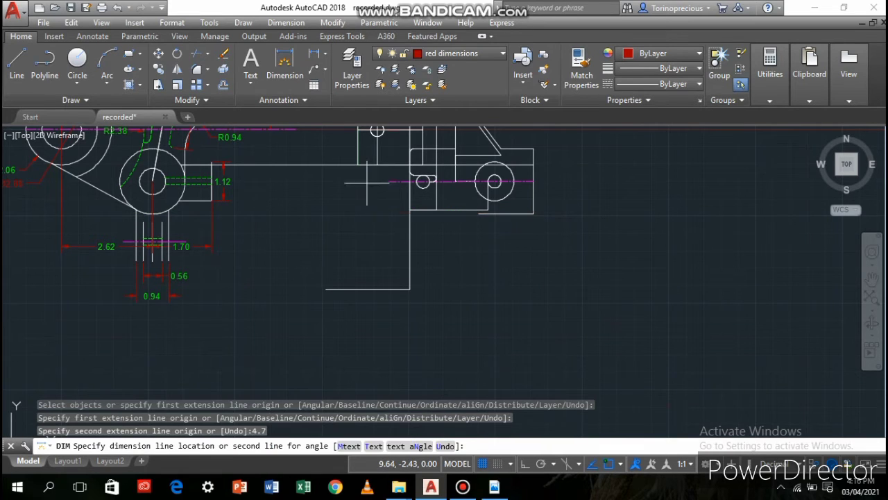
pyautogui.click(374, 369)
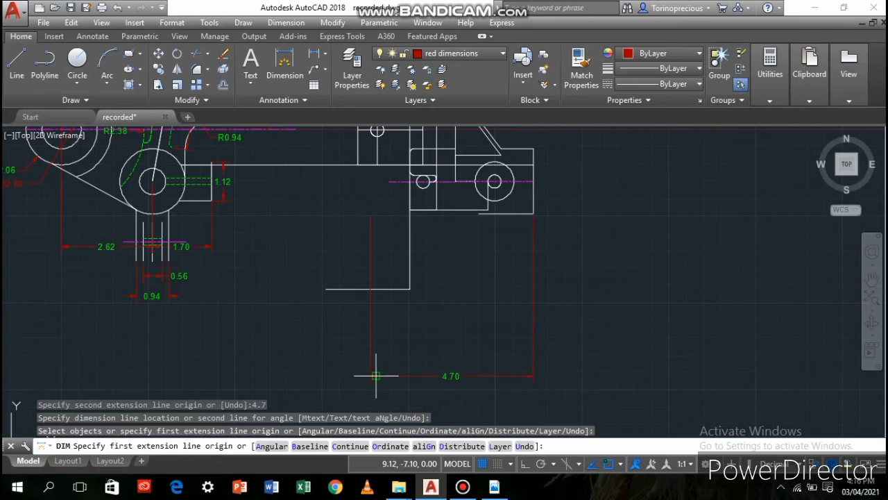
# Place a 2.3 vertical dimension beside the view, running down from the pink centre line's end on the side beyond the boss
pyautogui.scroll(2, 390, 347)
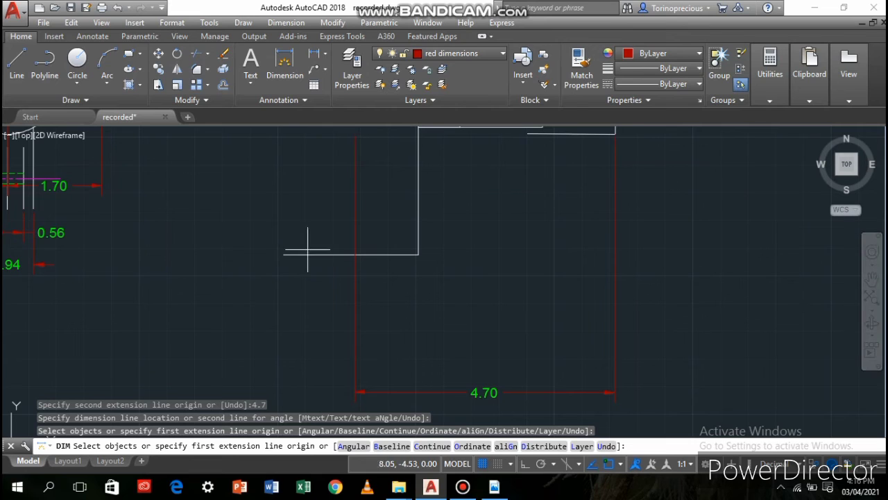
pyautogui.moveTo(484, 237); pyautogui.dragTo(401, 323, button='middle')
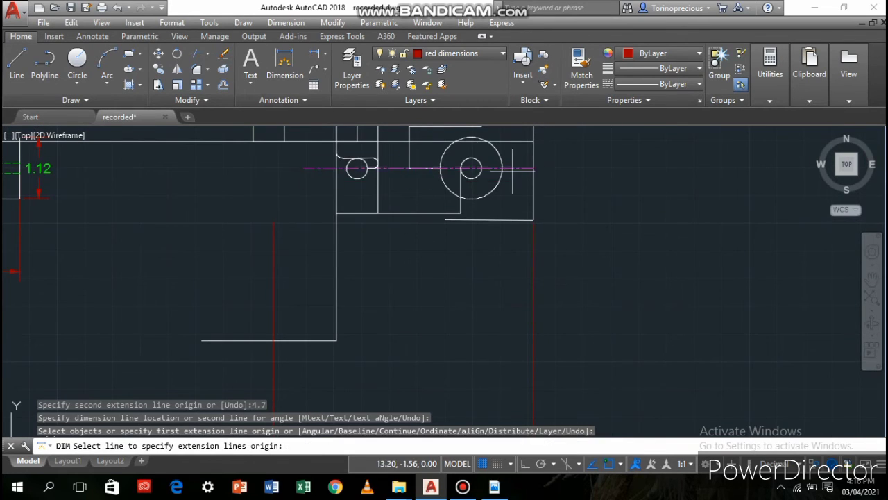
pyautogui.click(533, 169)
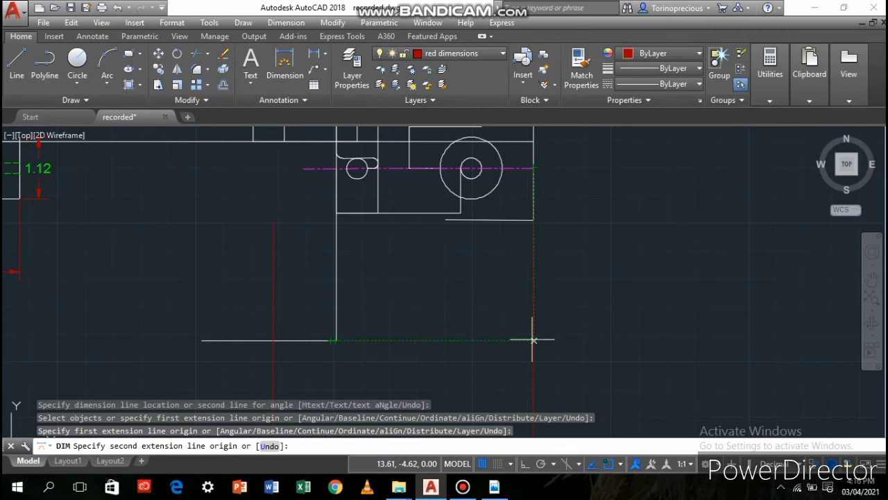
pyautogui.write('2.3')
pyautogui.press('Return')
pyautogui.click(590, 329)
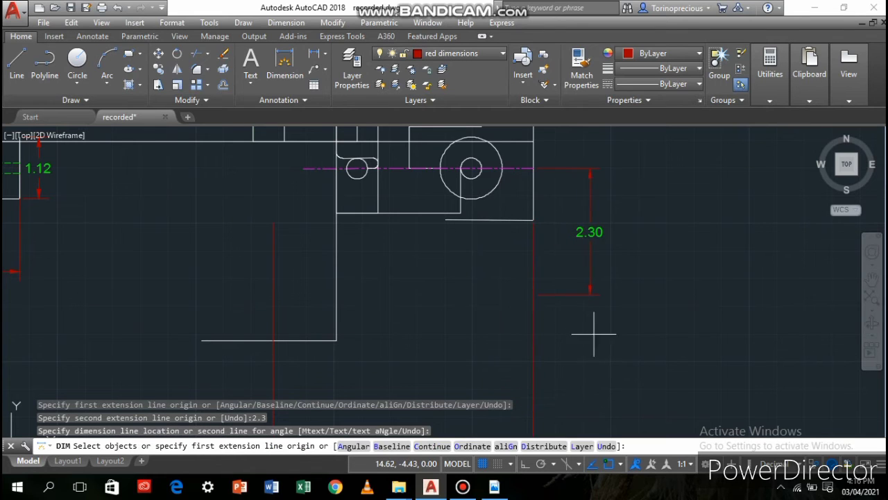
# Start a vertical dimension between the upper and lower corners of the side beyond the boss, and undo the lower point
pyautogui.moveTo(427, 253)
pyautogui.mouseDown(button='middle')
pyautogui.moveTo(402, 301)
pyautogui.moveTo(335, 315)
pyautogui.mouseUp(button='middle')
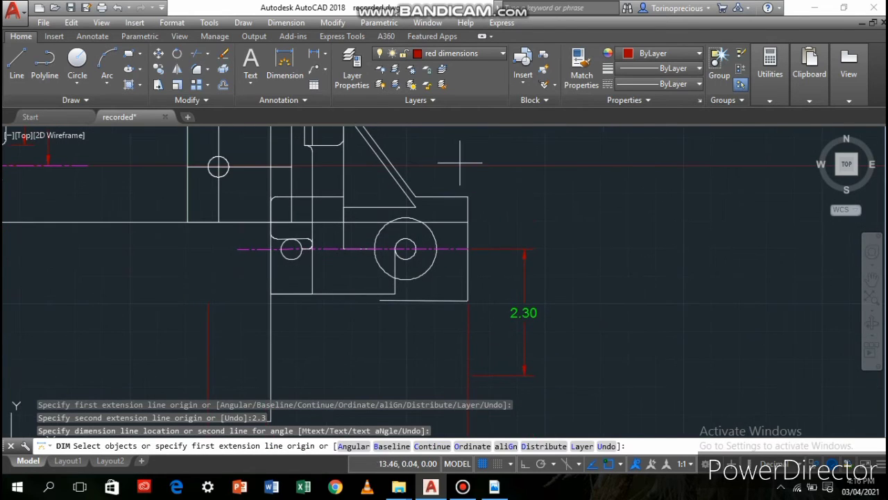
pyautogui.click(468, 198)
pyautogui.click(468, 301)
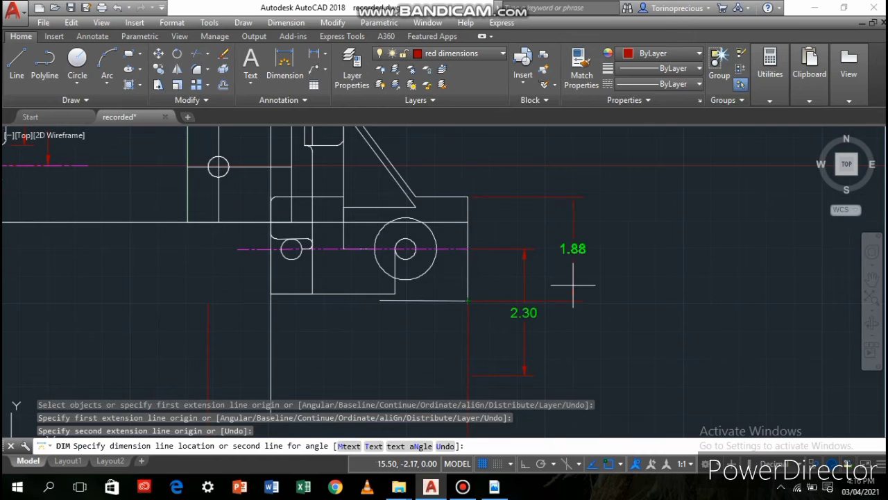
pyautogui.scroll(2, 569, 285)
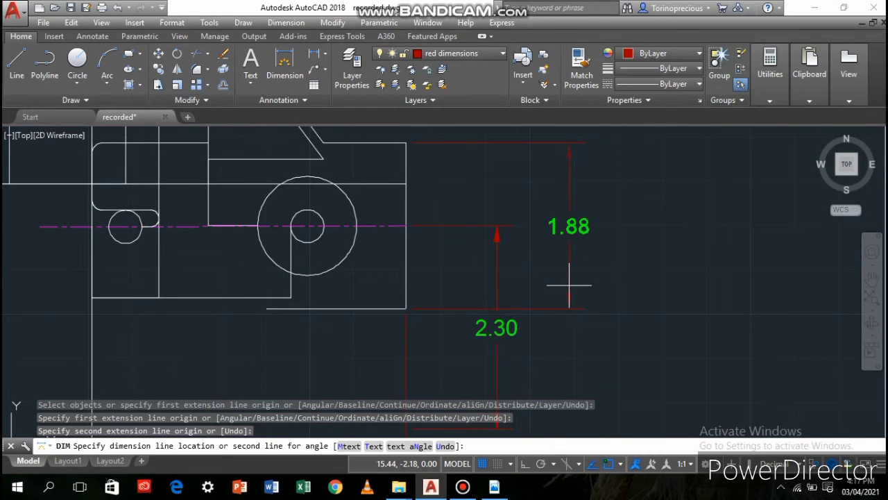
pyautogui.write('u')
pyautogui.press('Return')
# Place the vertical dimension with its second point 1.8 straight below the upper corner of the side beyond the boss
pyautogui.write('1.8')
pyautogui.press('Return')
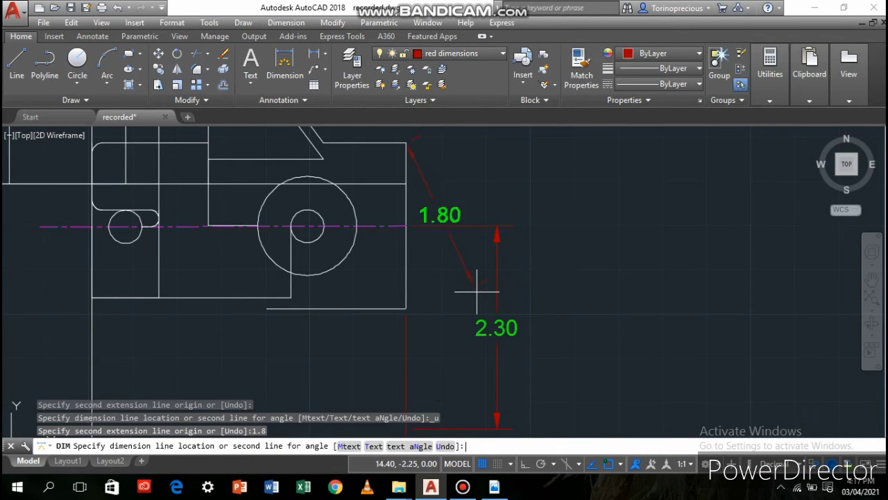
pyautogui.write('u')
pyautogui.press('Return')
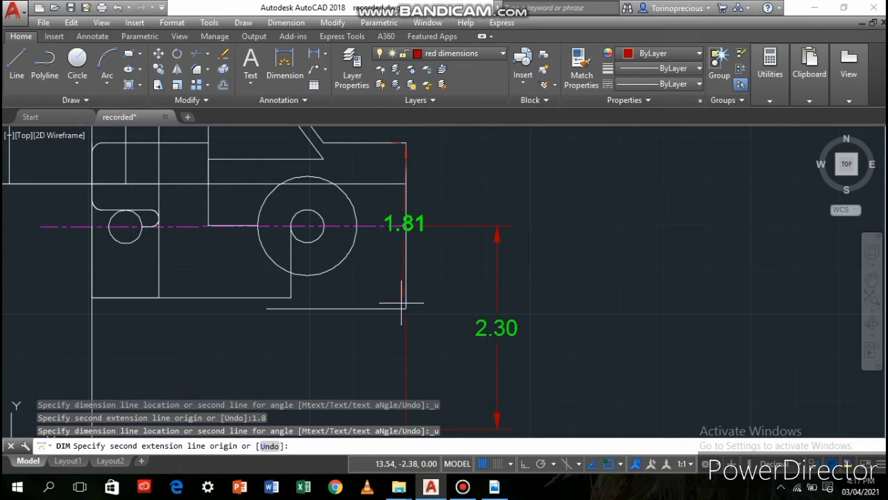
pyautogui.write('1.8')
pyautogui.press('Return')
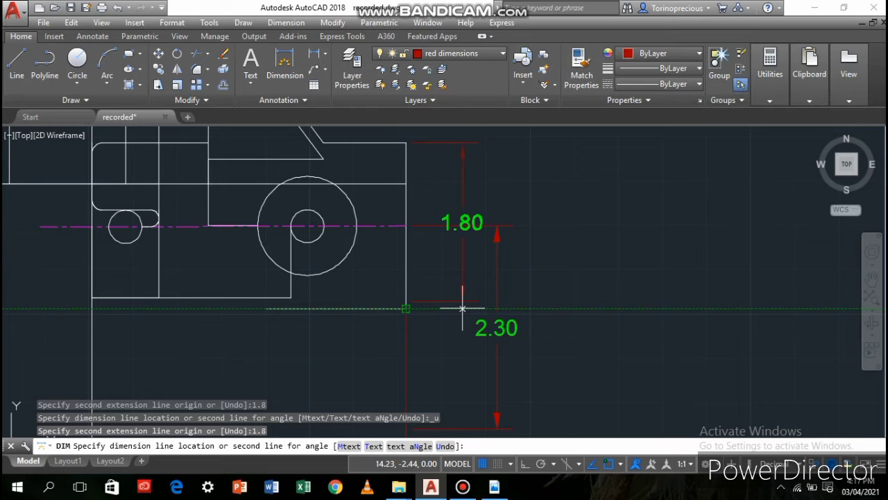
pyautogui.click(446, 295)
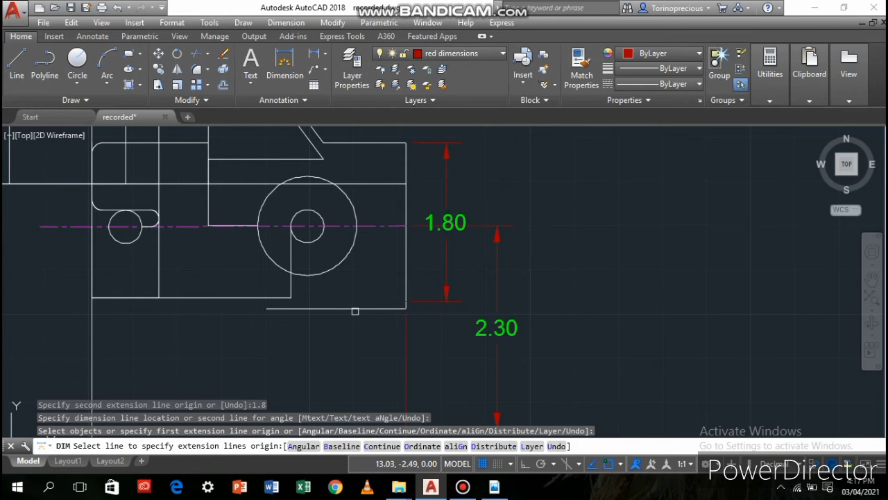
pyautogui.press('Escape')
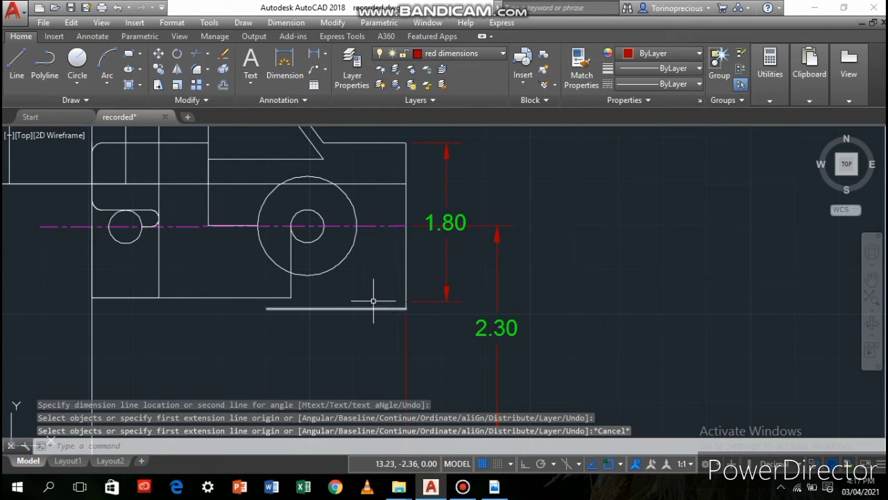
# Shorten the side beyond the boss to the 1.8 dimension's lower end and move the bottom horizontal line up to it
pyautogui.click(408, 278)
pyautogui.click(405, 307)
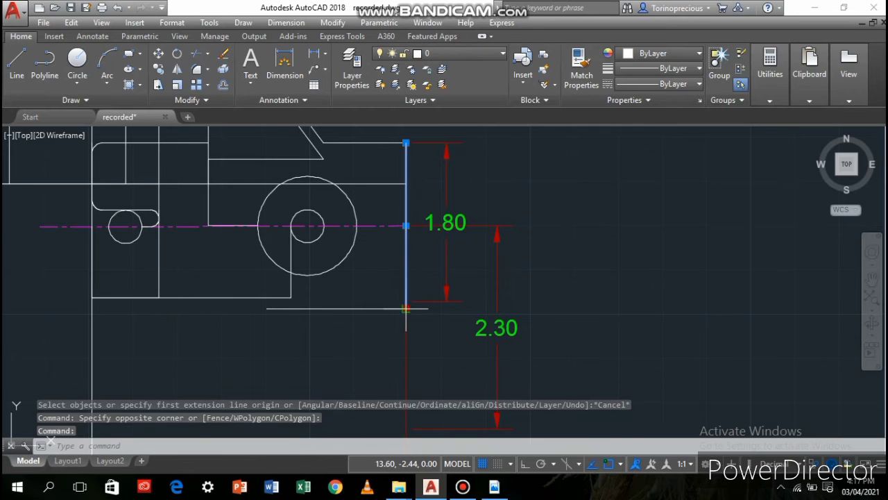
pyautogui.click(406, 307)
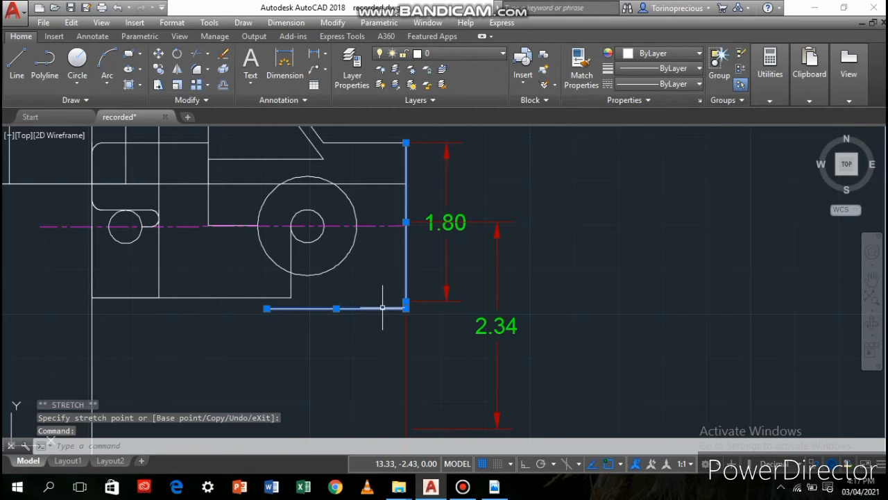
pyautogui.click(336, 307)
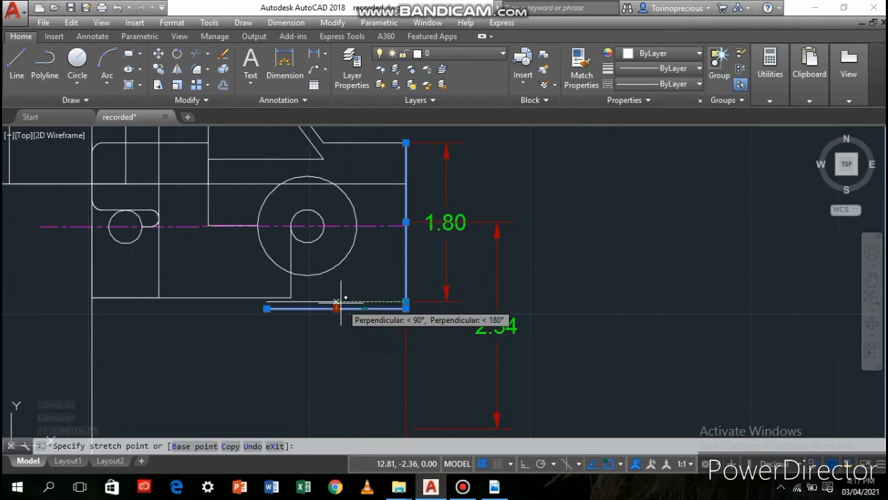
pyautogui.scroll(5, 312, 321)
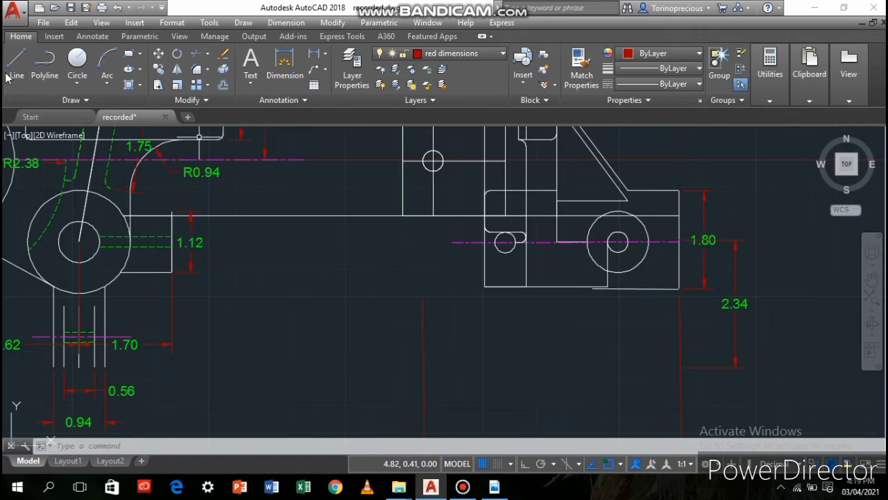
pyautogui.click(16, 65)
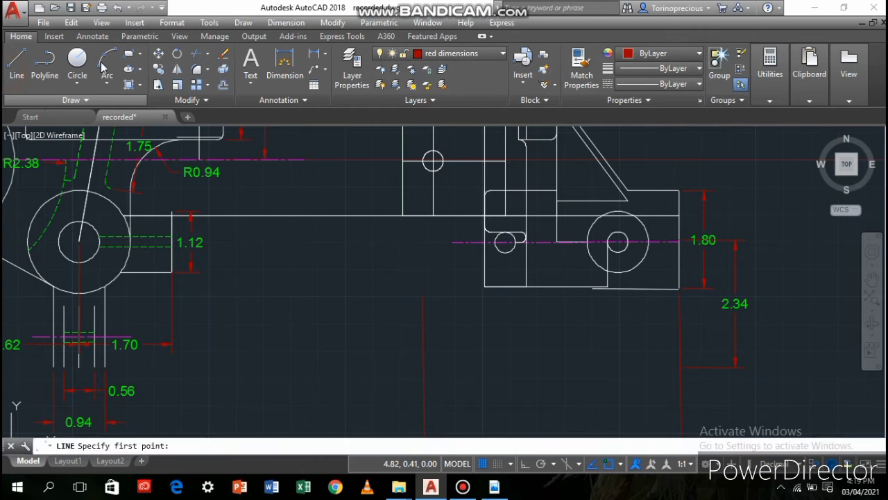
pyautogui.click(484, 273)
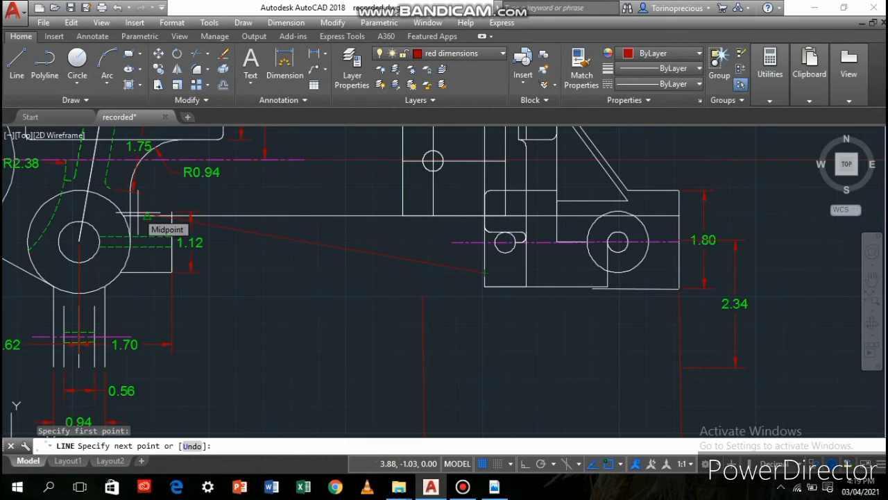
pyautogui.press('Escape')
# Fillet the lower lug's outer bottom corner, on the side facing the first view, with a radius of 0.12
pyautogui.scroll(5, 264, 266)
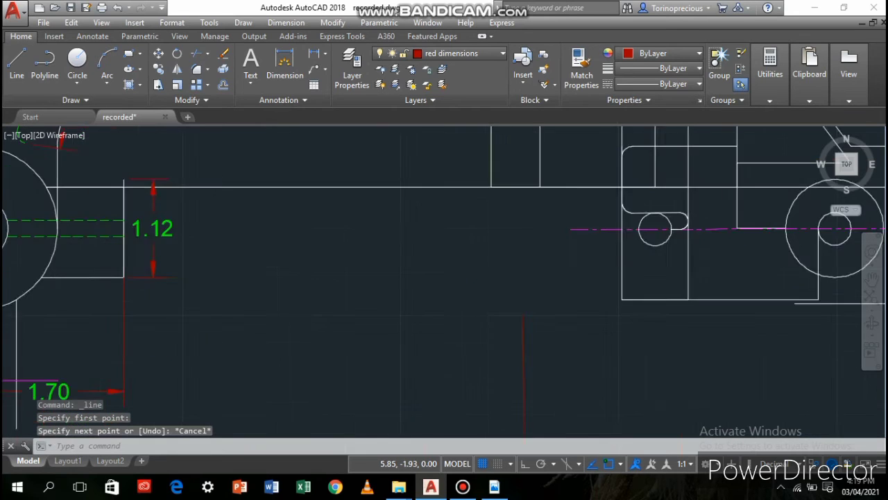
pyautogui.scroll(-2, 264, 265)
pyautogui.moveTo(435, 295)
pyautogui.mouseDown(button='middle')
pyautogui.moveTo(381, 313)
pyautogui.moveTo(184, 337)
pyautogui.mouseUp(button='middle')
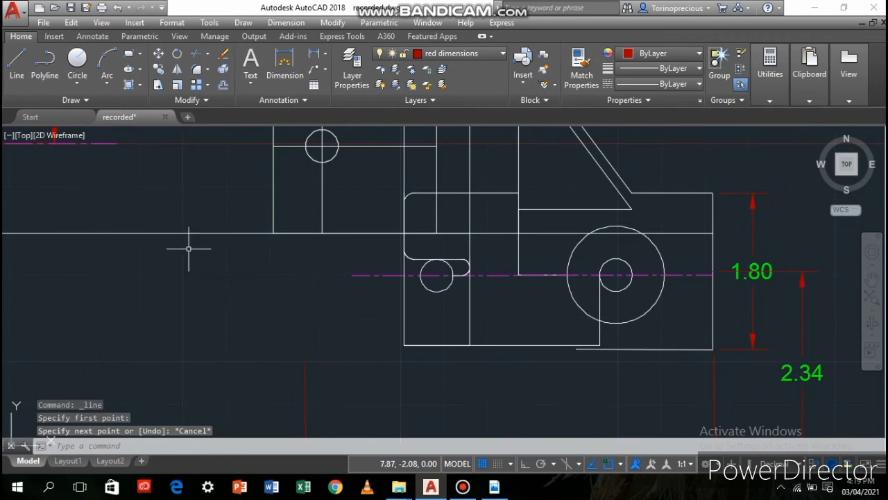
pyautogui.click(196, 70)
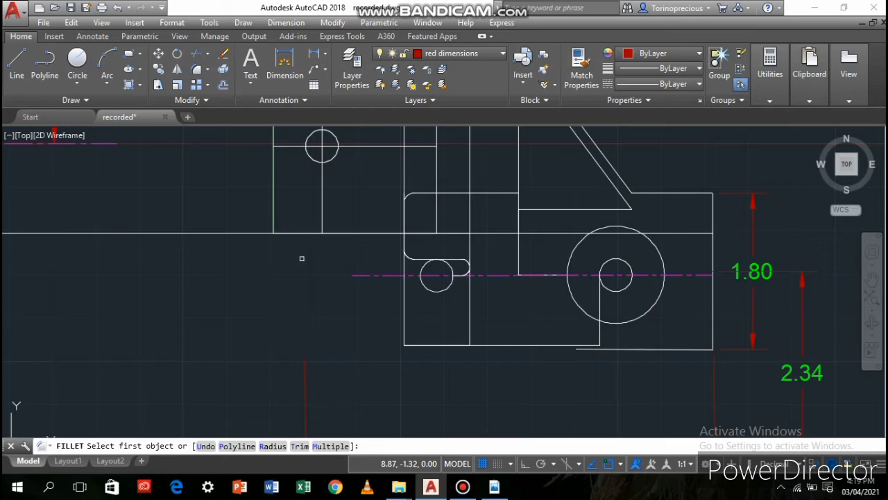
pyautogui.click(403, 331)
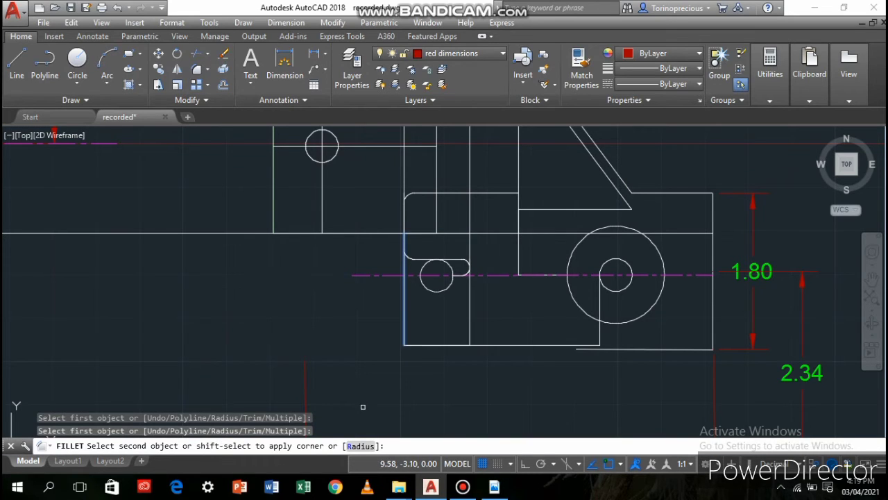
pyautogui.press('Return')
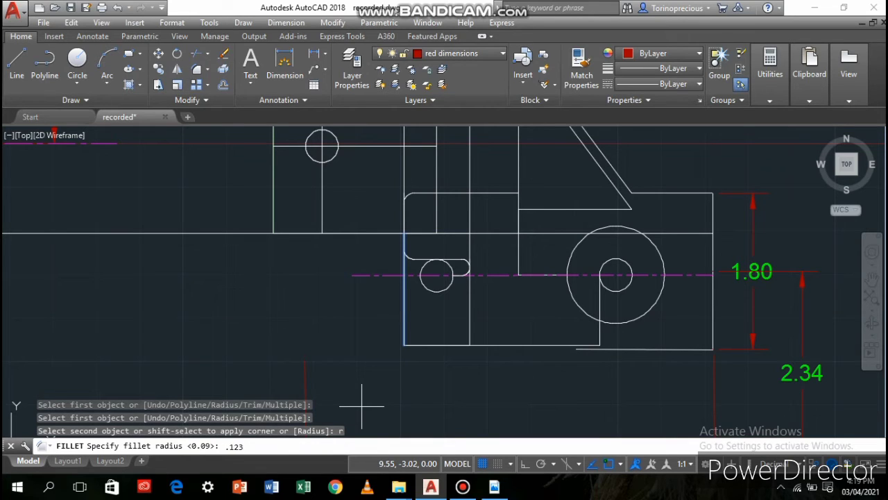
pyautogui.write('.123')
pyautogui.press('BackSpace')
pyautogui.press('Return')
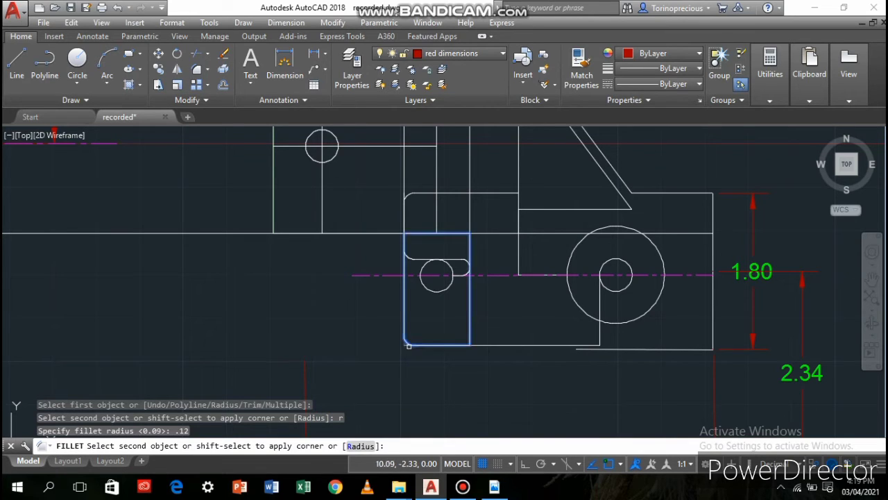
pyautogui.click(412, 344)
# Pull the bottom line's overhanging end back from the filleted corner to the midpoint of the lug's bottom edge
pyautogui.scroll(4, 418, 357)
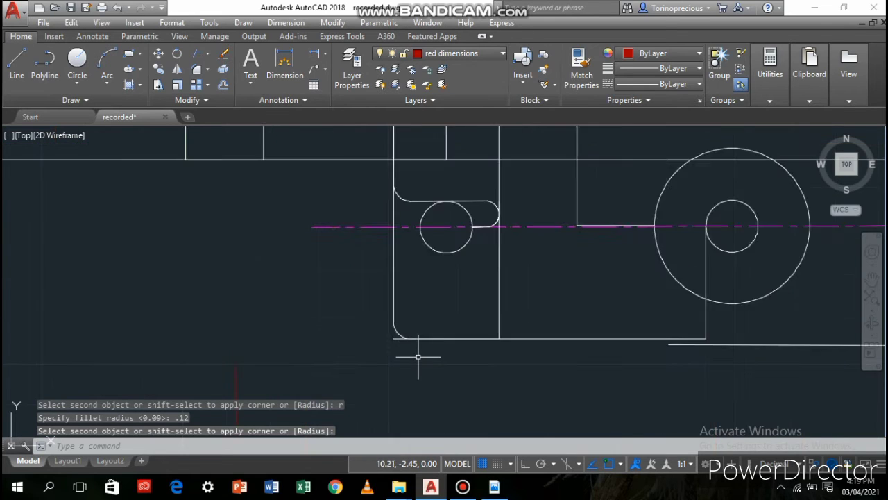
pyautogui.click(382, 324)
pyautogui.click(381, 327)
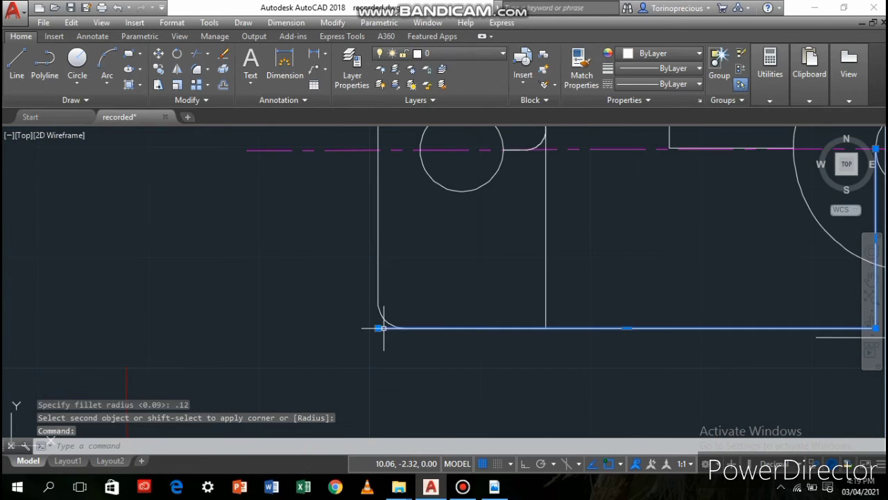
pyautogui.click(377, 328)
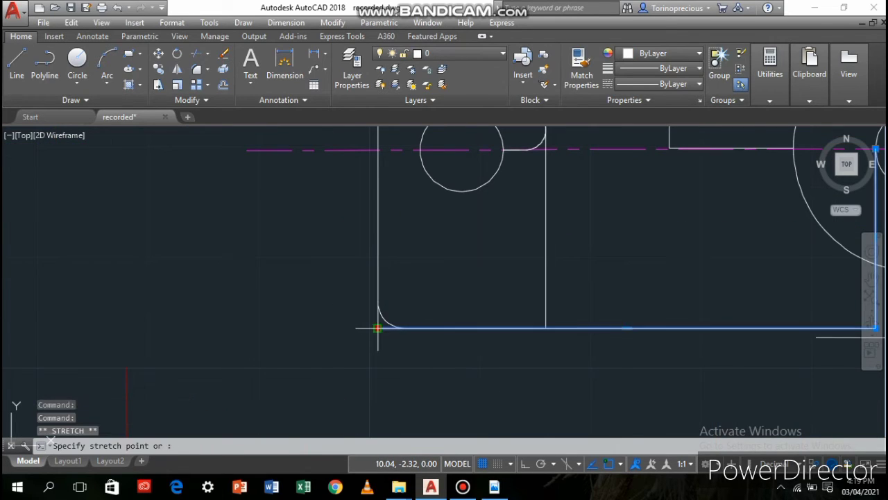
pyautogui.click(447, 325)
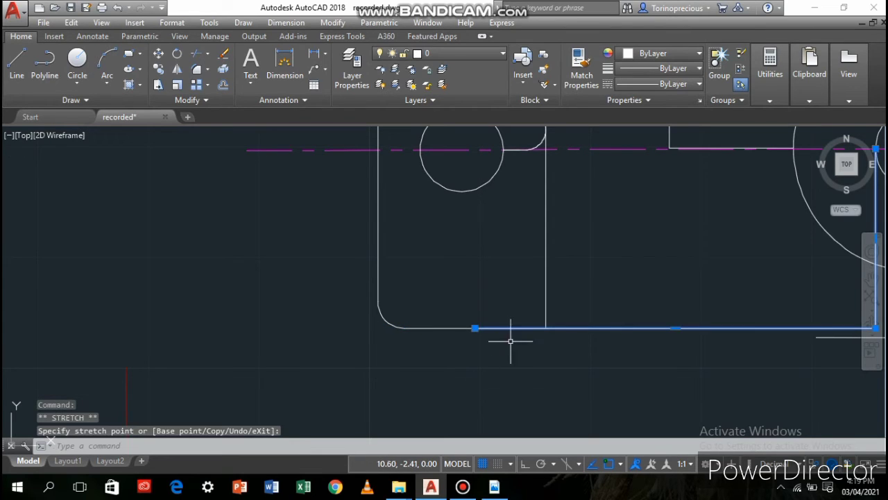
# Fillet the lug's other bottom corner, between its inner side and bottom edge, with the same radius
pyautogui.click(198, 71)
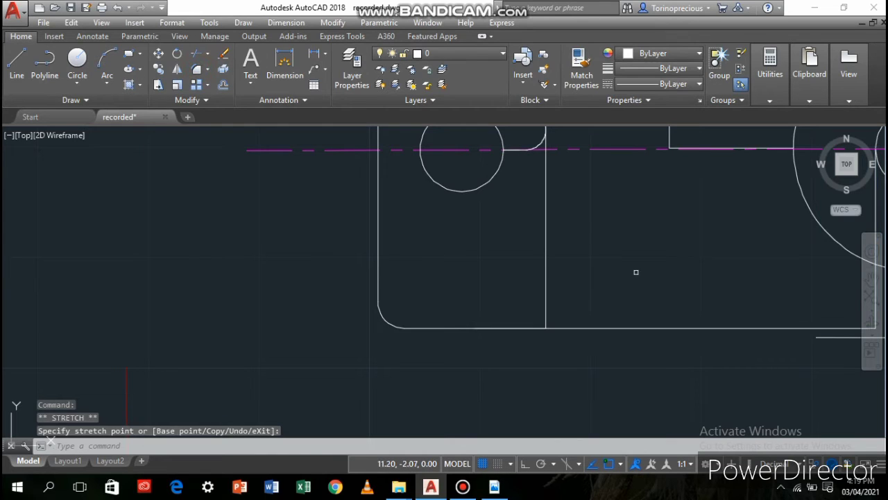
pyautogui.click(546, 300)
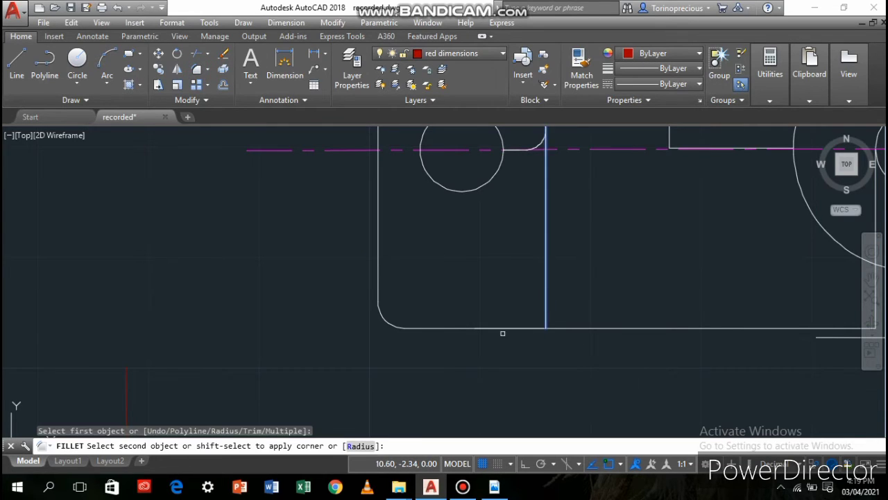
pyautogui.click(511, 326)
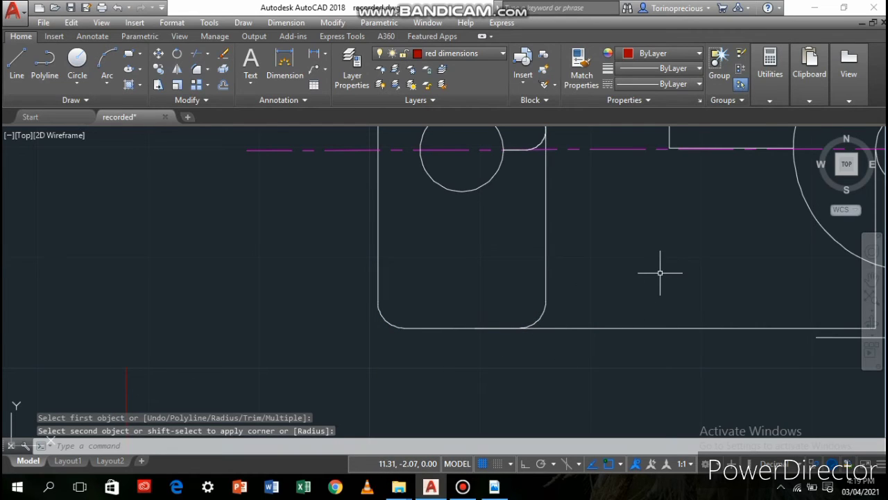
# On layer 0, draw a line about 0.5 straight down from the lug's outer side, continuing 1.66 horizontally towards the first view
pyautogui.scroll(-2, 660, 273)
pyautogui.moveTo(516, 359); pyautogui.dragTo(532, 300, button='middle')
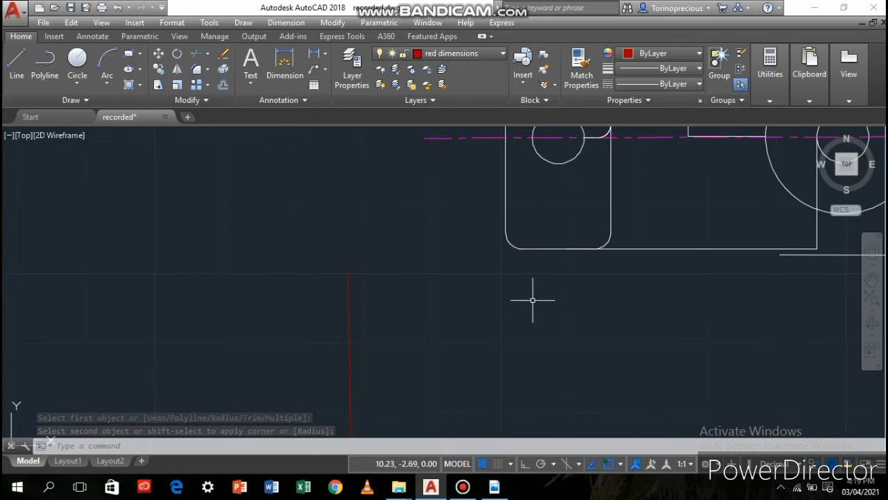
pyautogui.scroll(-2, 482, 304)
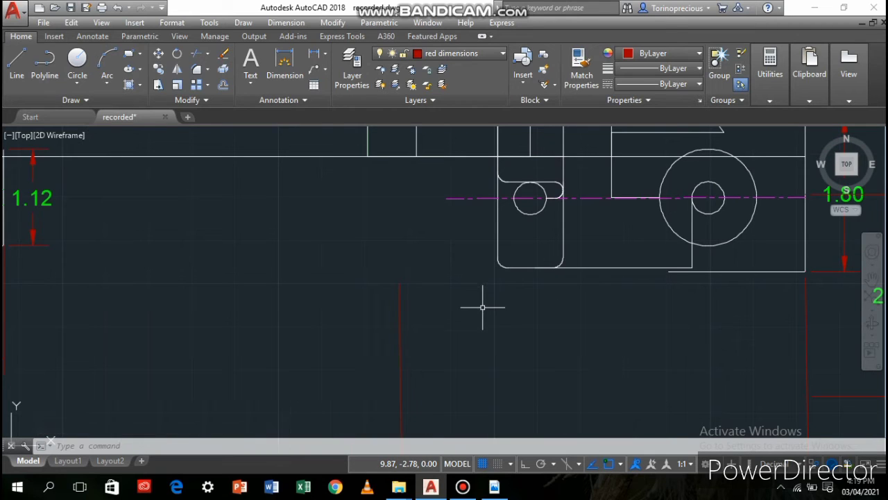
pyautogui.scroll(-2, 476, 293)
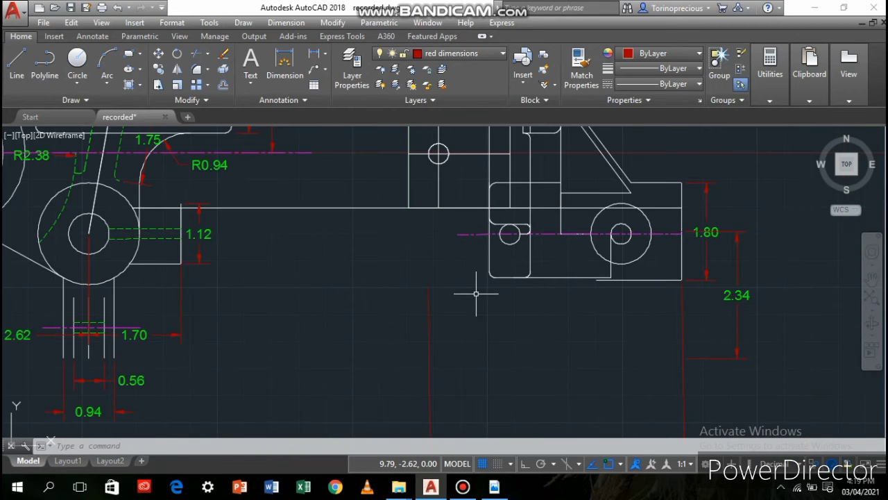
pyautogui.click(458, 53)
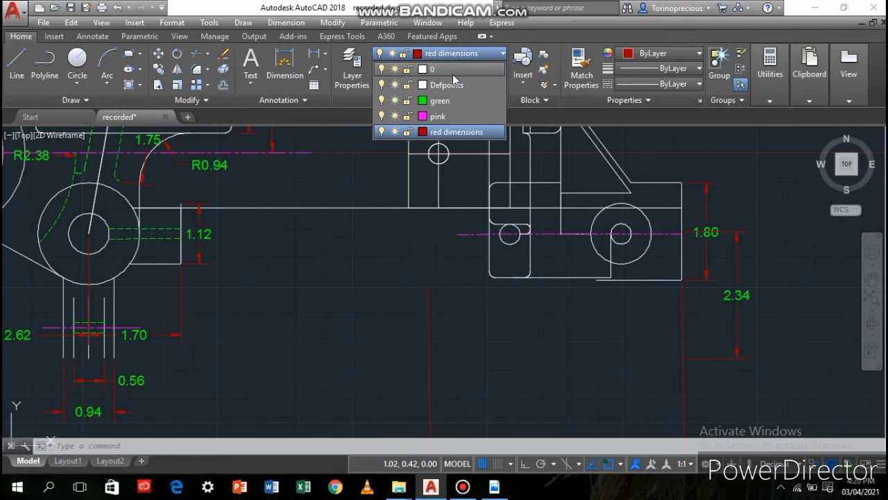
pyautogui.click(452, 69)
pyautogui.click(409, 85)
pyautogui.click(17, 63)
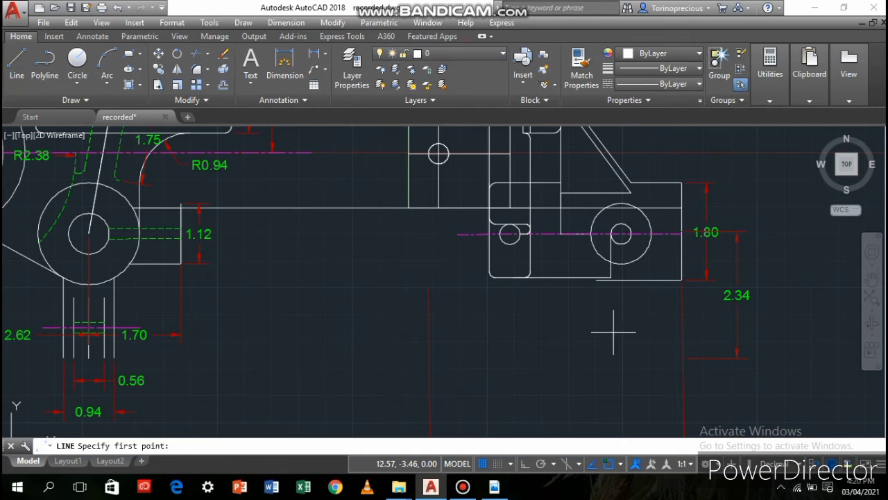
pyautogui.click(490, 270)
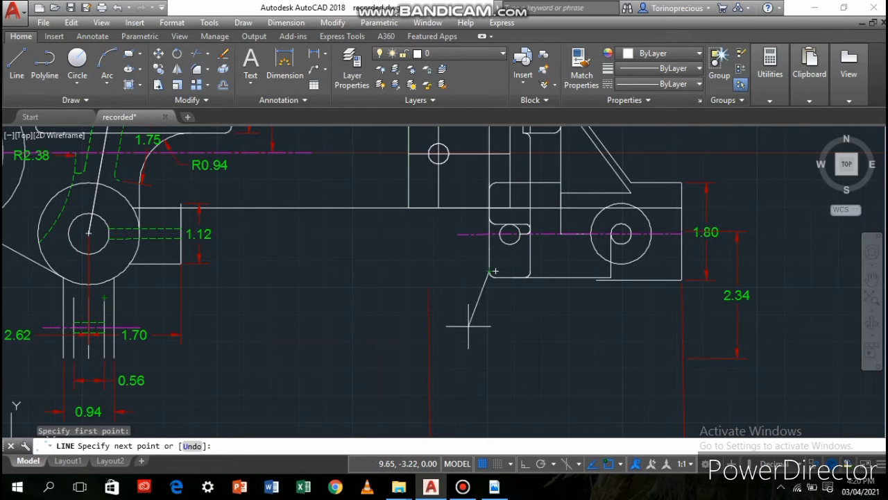
pyautogui.click(489, 297)
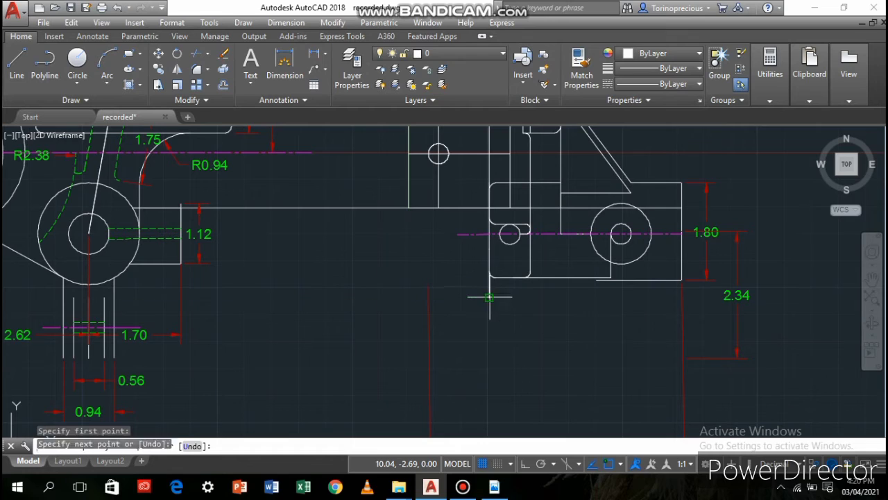
pyautogui.click(399, 297)
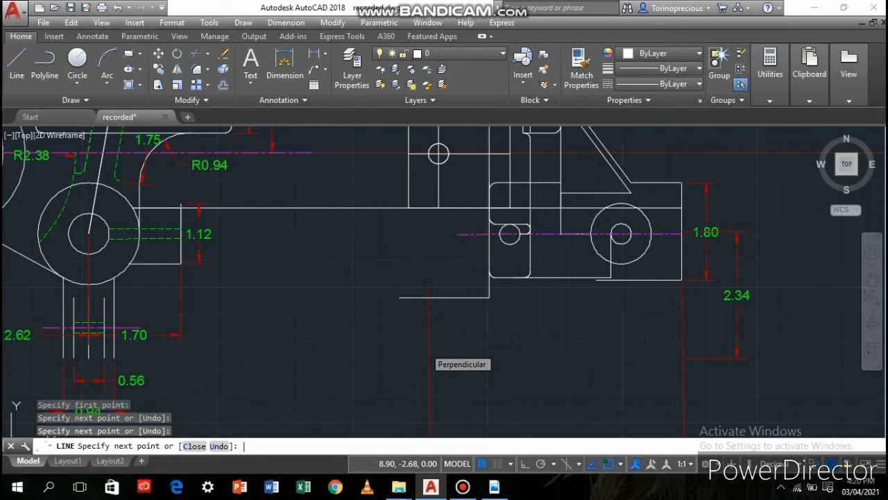
pyautogui.press('Return')
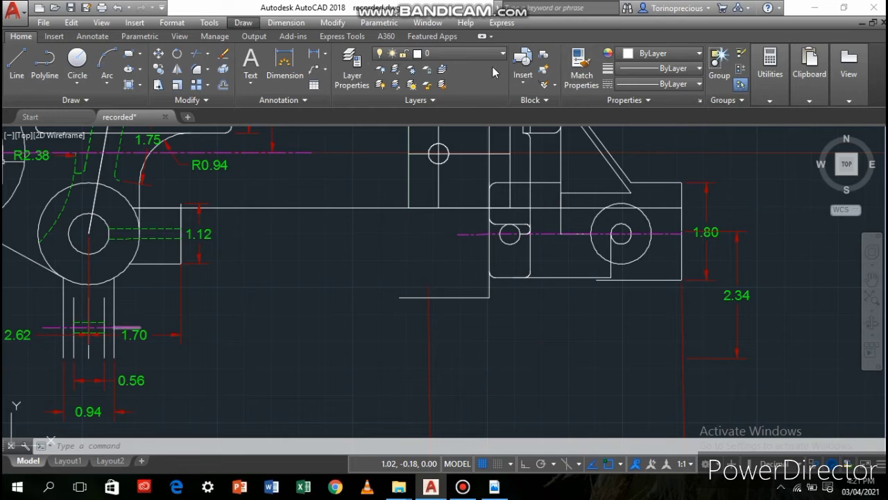
# On the pink layer, draw a horizontal centre line about 4.7 long below the second view, level with the first view's stem centre line
pyautogui.click(479, 54)
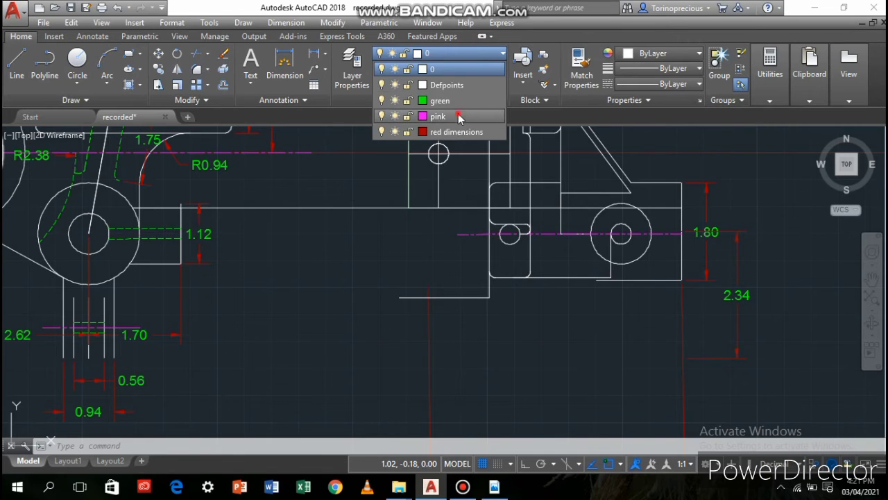
pyautogui.click(458, 115)
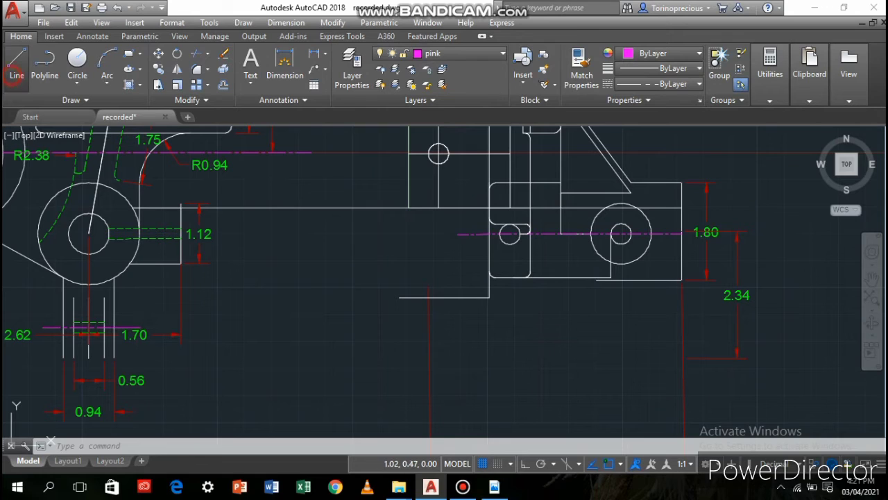
pyautogui.click(17, 63)
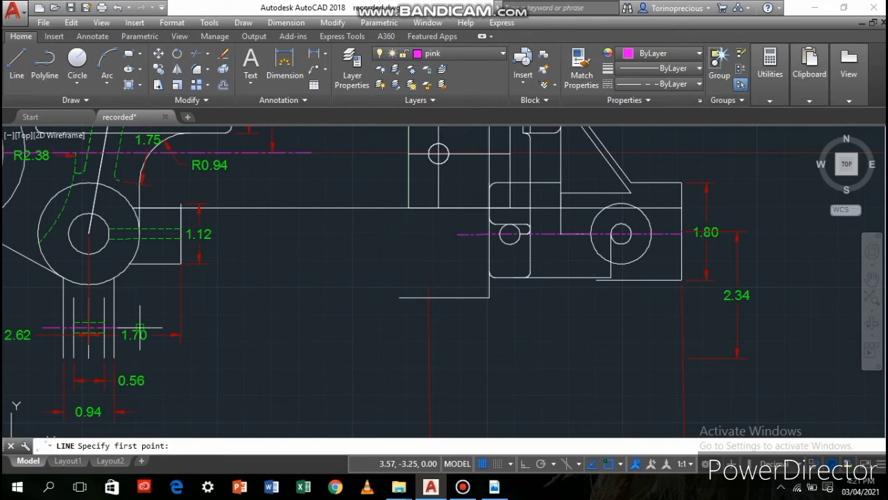
pyautogui.click(379, 327)
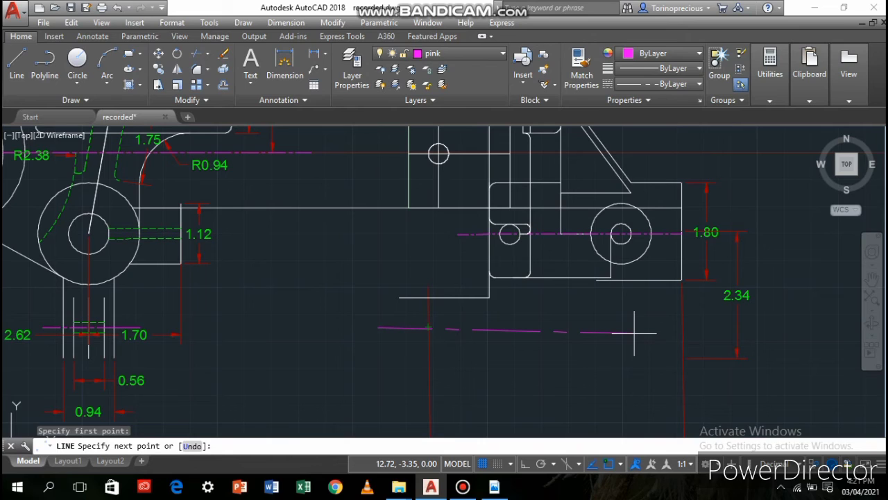
pyautogui.press('Return')
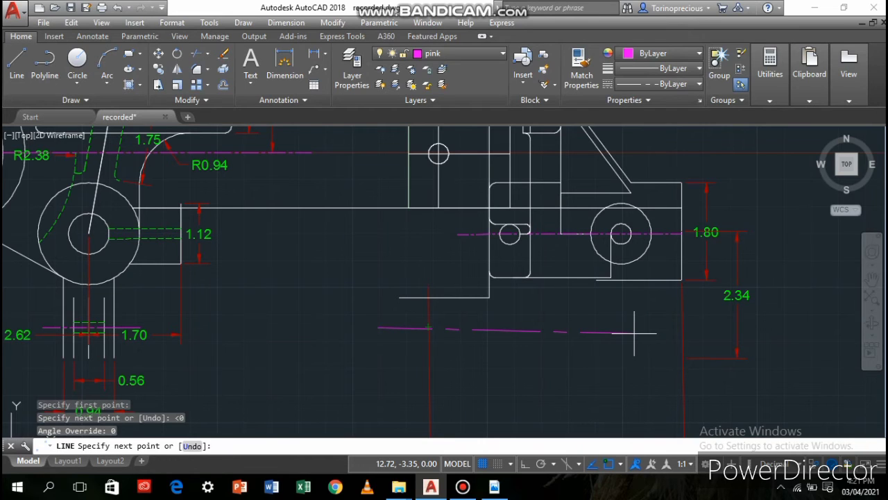
pyautogui.click(633, 331)
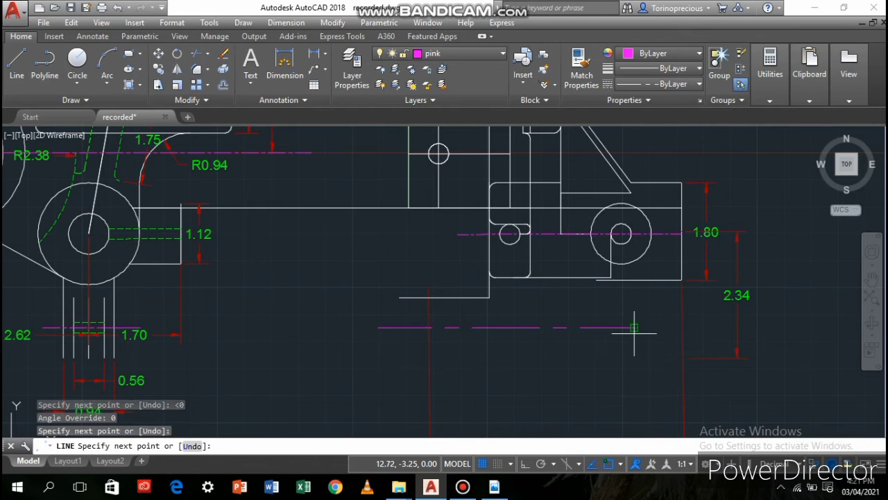
pyautogui.press('Escape')
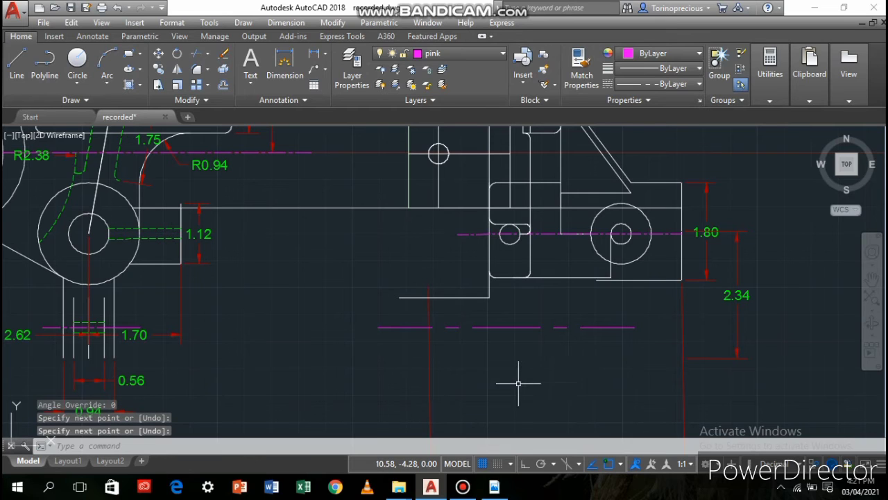
# Make the red dimensions layer current for dimensioning the area below the second view
pyautogui.scroll(3, 520, 383)
pyautogui.scroll(-3, 523, 338)
pyautogui.moveTo(523, 339); pyautogui.dragTo(504, 268, button='middle')
pyautogui.moveTo(490, 305); pyautogui.dragTo(495, 280, button='middle')
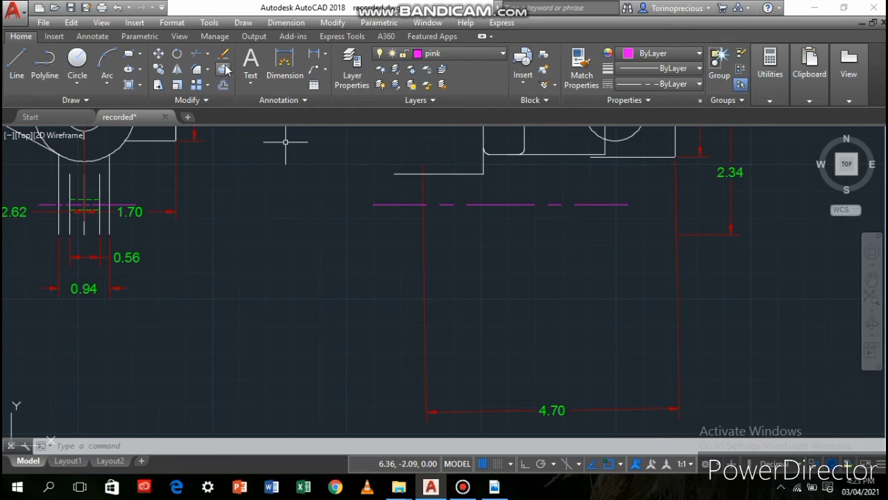
pyautogui.click(465, 53)
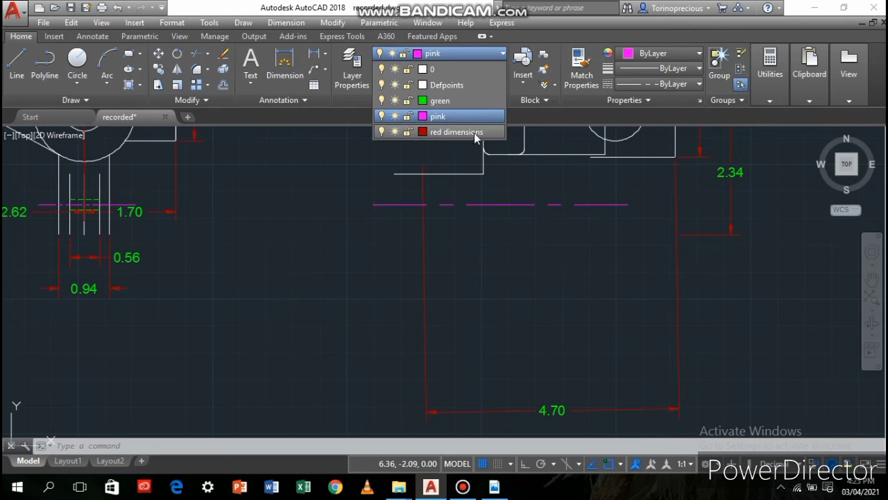
pyautogui.click(473, 132)
pyautogui.click(284, 70)
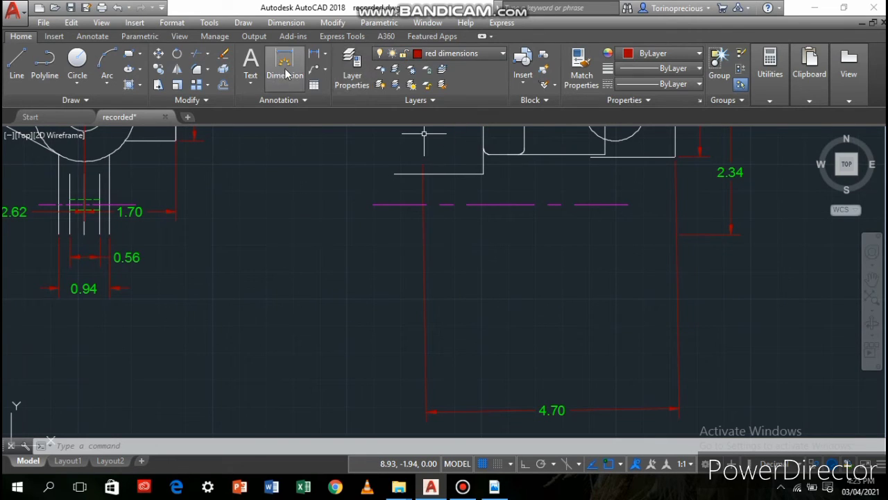
pyautogui.click(426, 408)
pyautogui.press('Return')
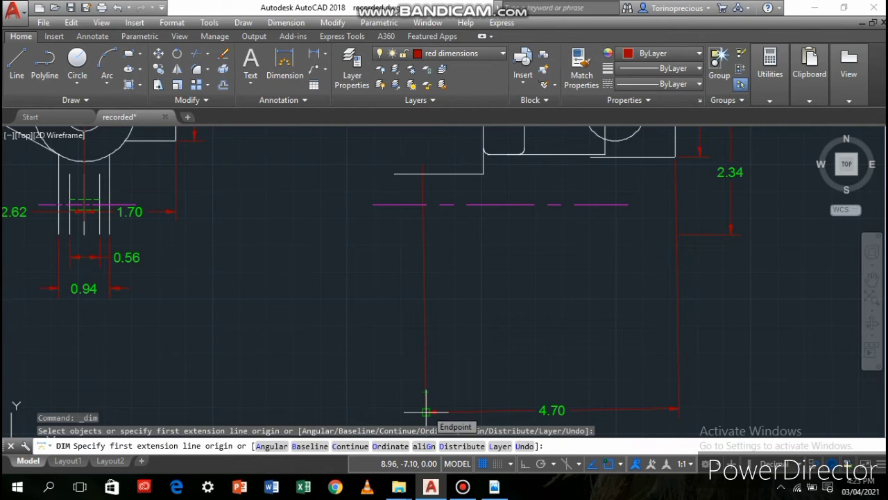
pyautogui.click(426, 412)
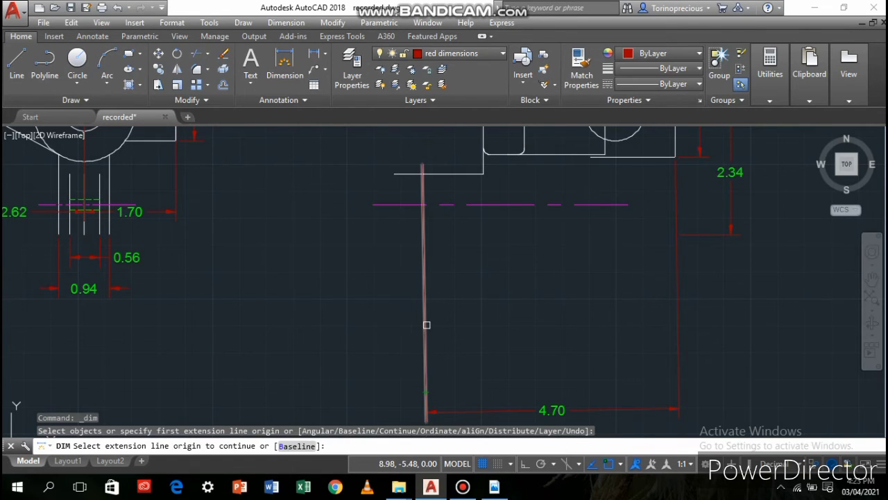
pyautogui.press('Escape')
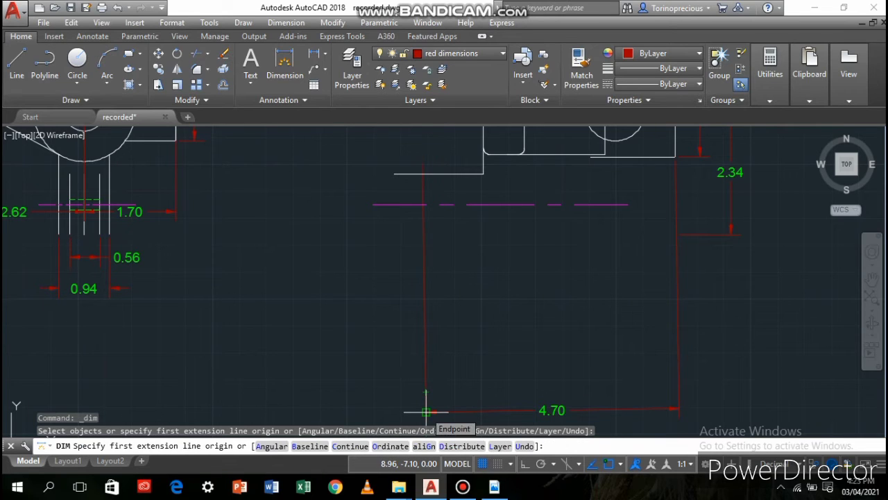
pyautogui.scroll(-3, 534, 375)
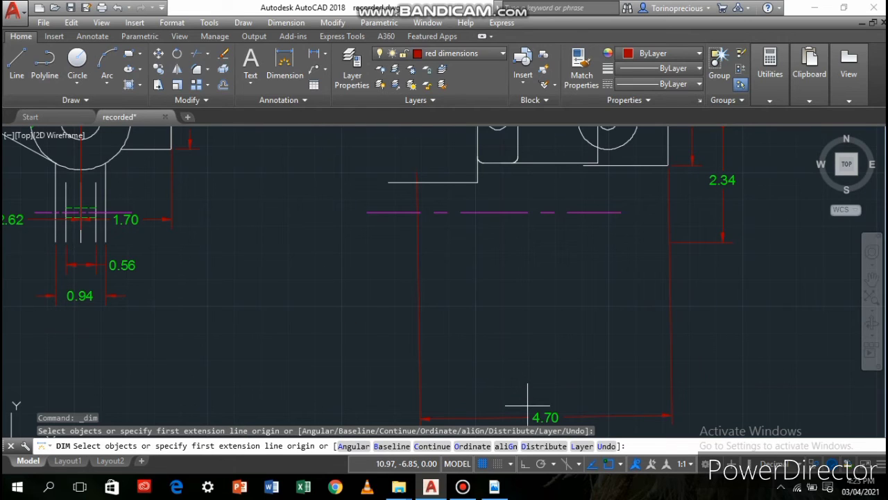
pyautogui.press('Escape')
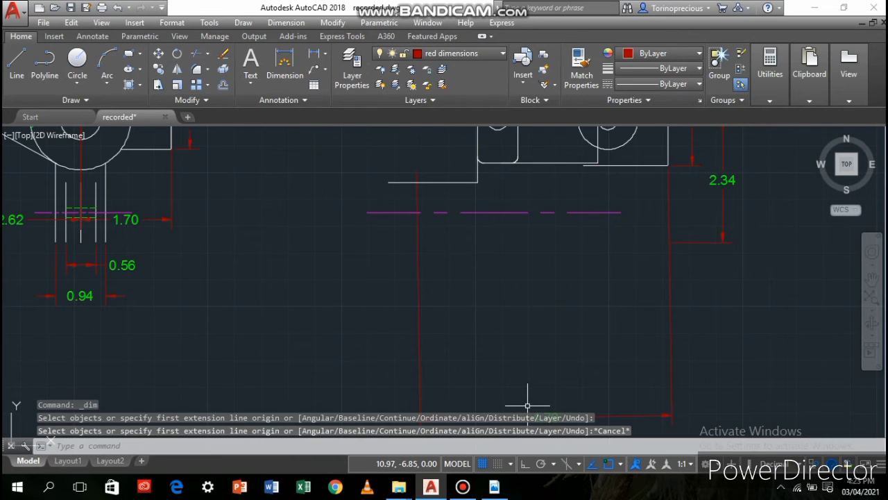
pyautogui.hotkey('alt', 'Tab')
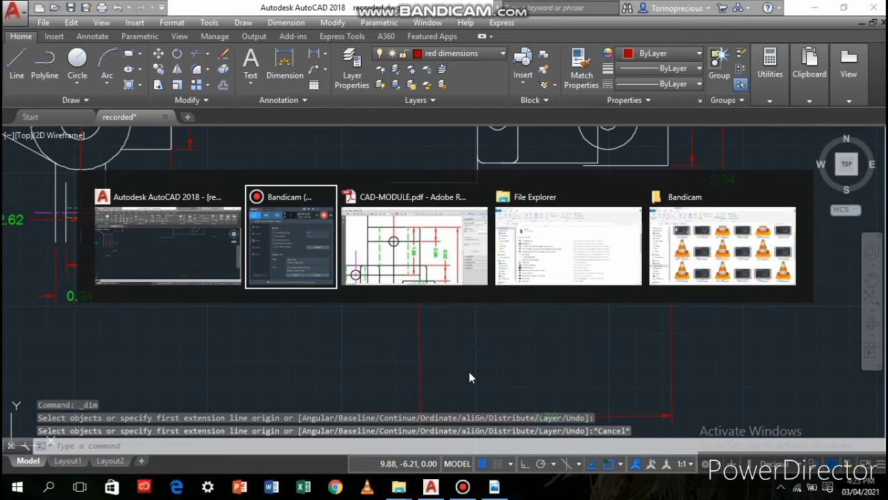
pyautogui.click(642, 54)
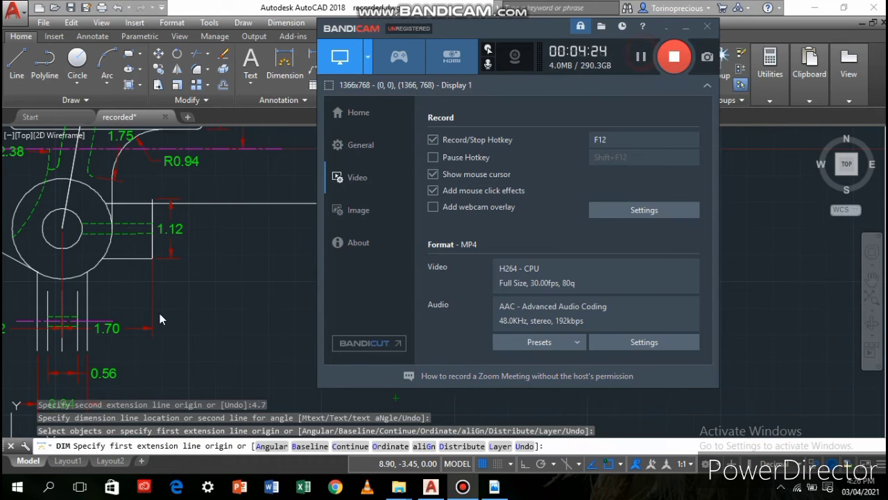
pyautogui.click(195, 313)
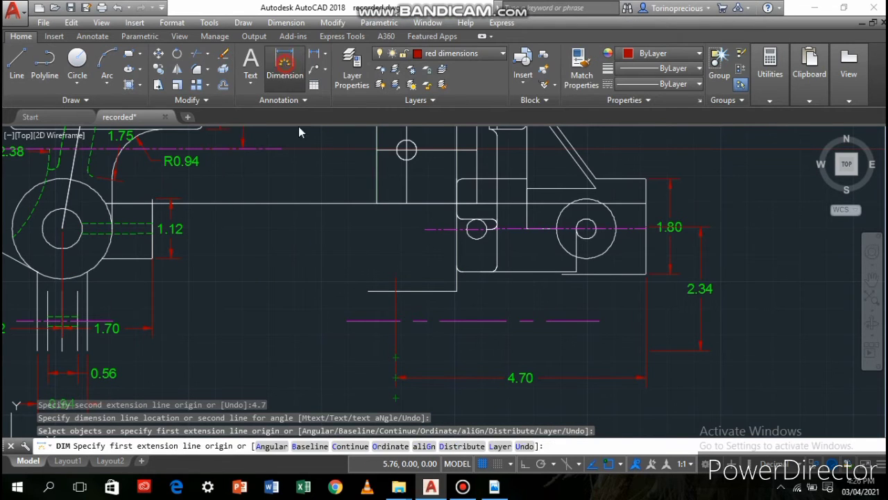
# Try to continue a 0.8 dimension from the 4.70 dimension's extension line nearest the first view
pyautogui.press('Escape')
pyautogui.press('Return')
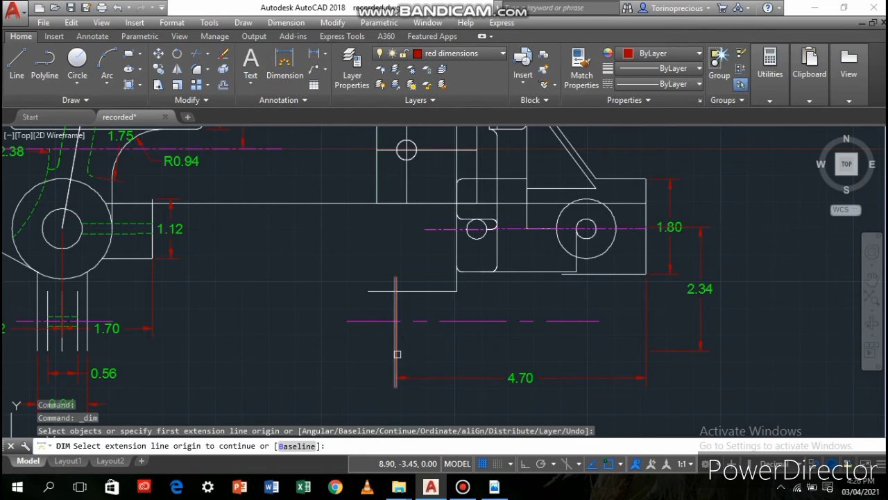
pyautogui.click(396, 355)
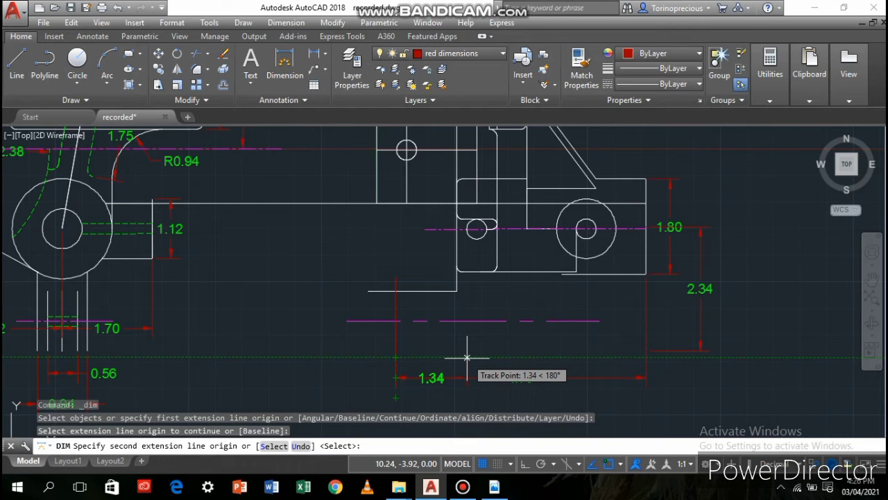
pyautogui.write('.8')
pyautogui.press('Return')
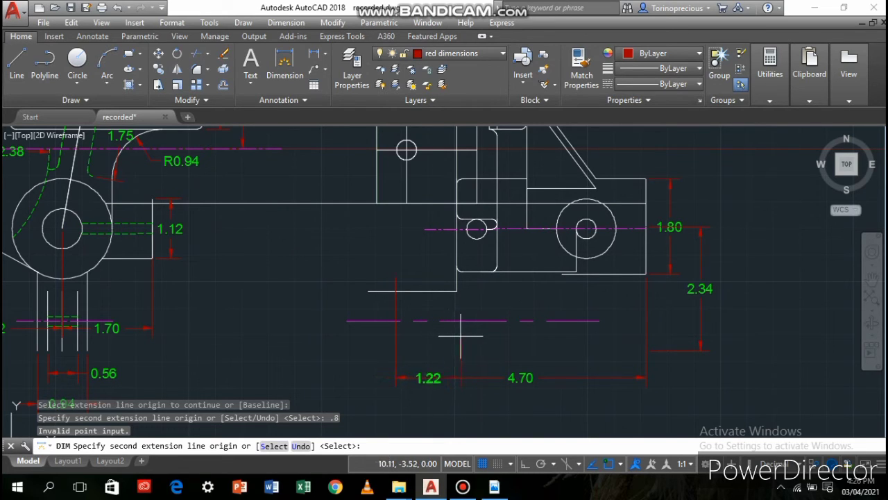
pyautogui.scroll(2, 458, 335)
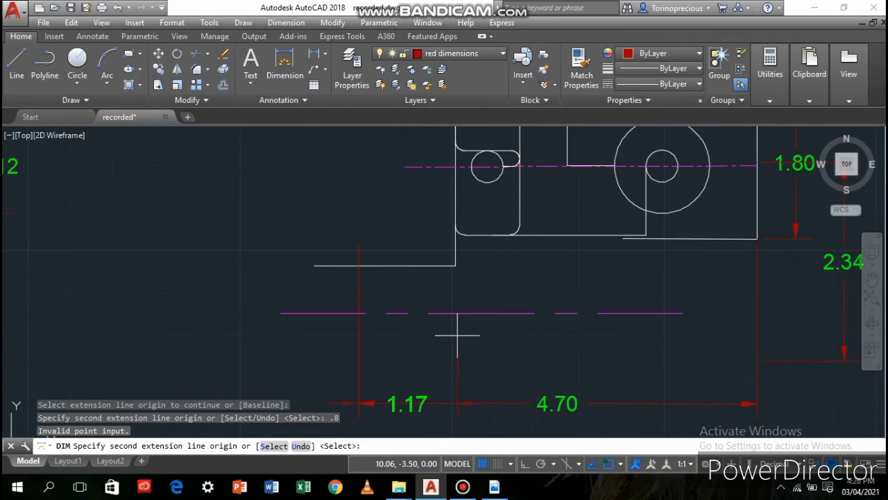
pyautogui.press('Return')
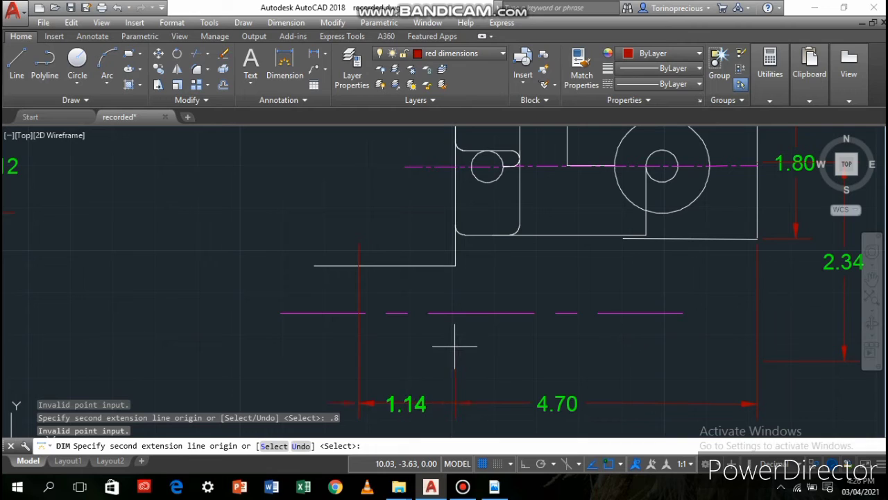
pyautogui.press('Escape')
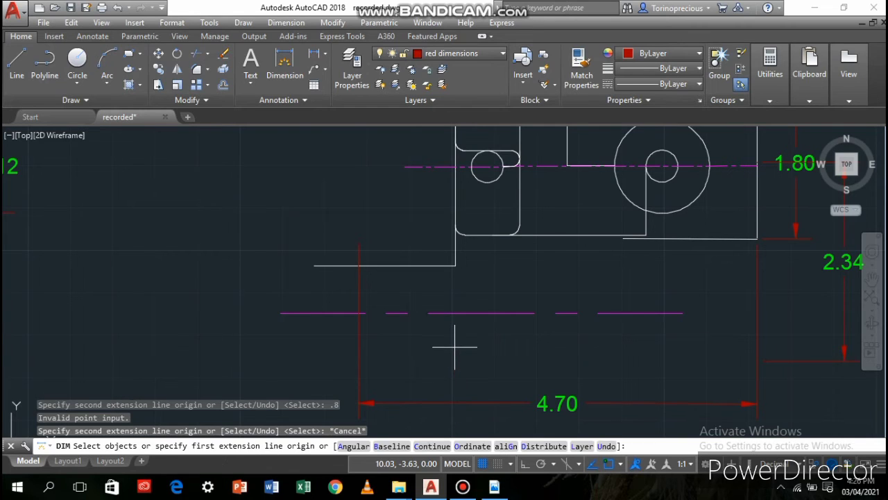
# Add a horizontal 0.80 dimension measured inward from the 4.70 dimension's extension line nearest the first view
pyautogui.click(292, 63)
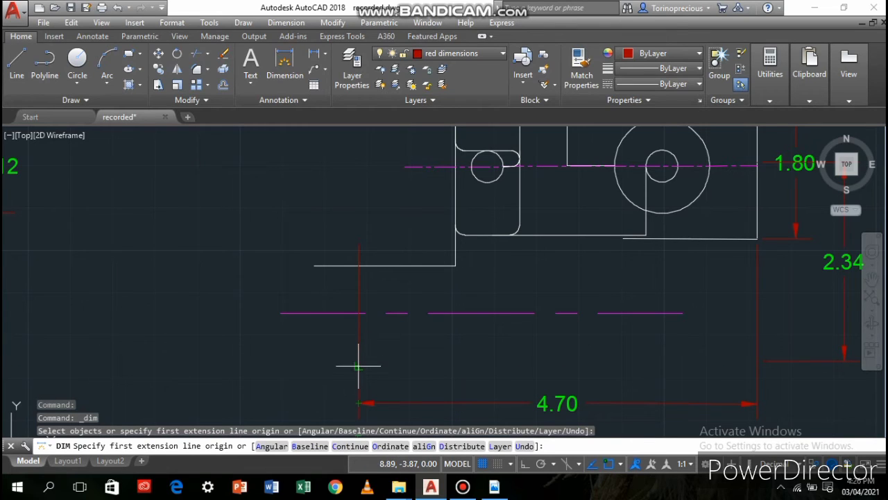
pyautogui.click(358, 365)
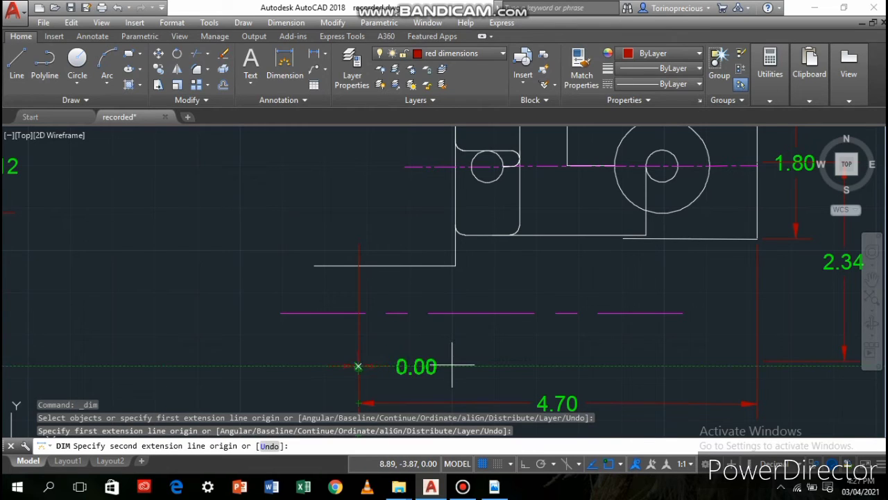
pyautogui.press('Return')
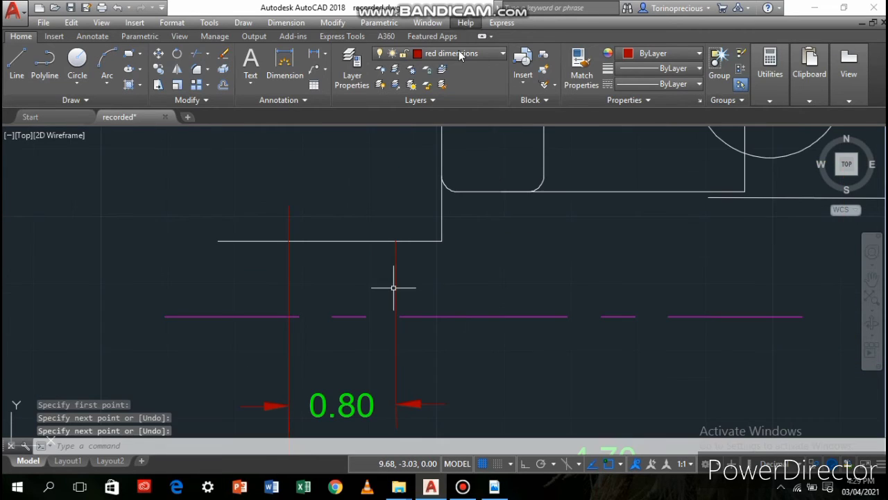
# On layer 0, draw a line about 1.12 straight down from the 0.80 dimension's inner endpoint, continuing 0.80 horizontally to the 4.70 dimension's extension line
pyautogui.click(458, 53)
pyautogui.click(458, 70)
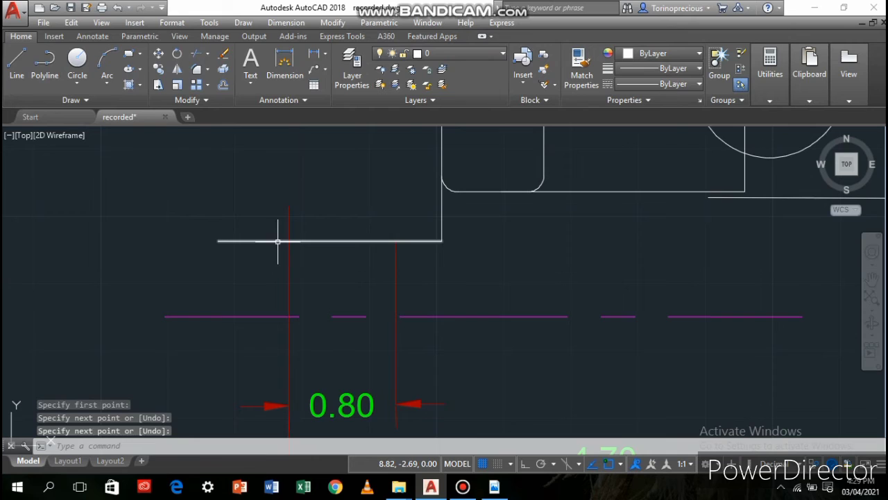
pyautogui.click(17, 59)
pyautogui.click(396, 241)
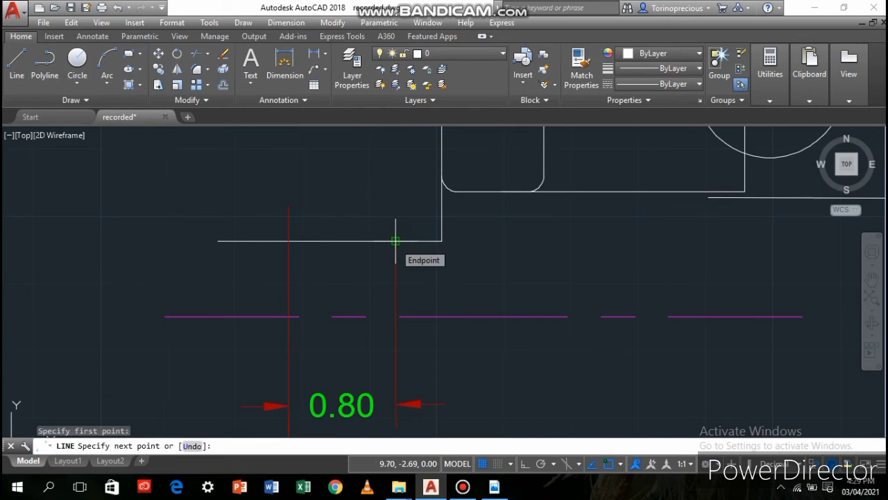
pyautogui.scroll(-3, 357, 313)
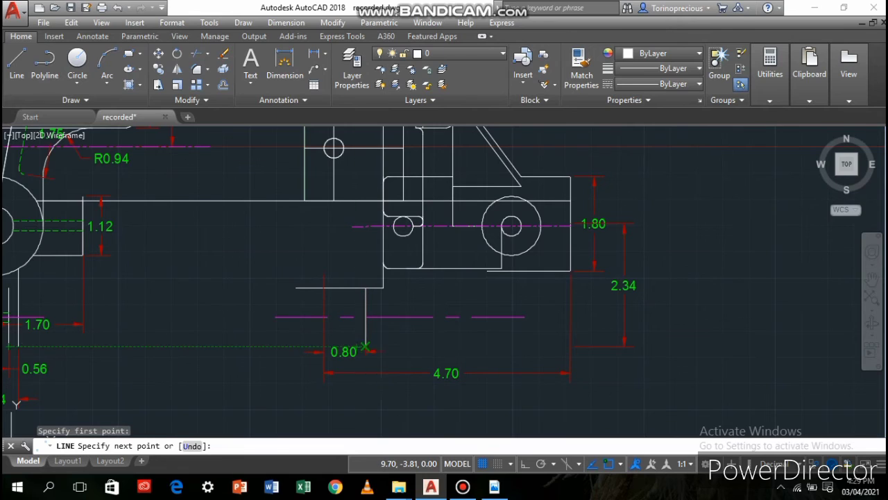
pyautogui.click(365, 347)
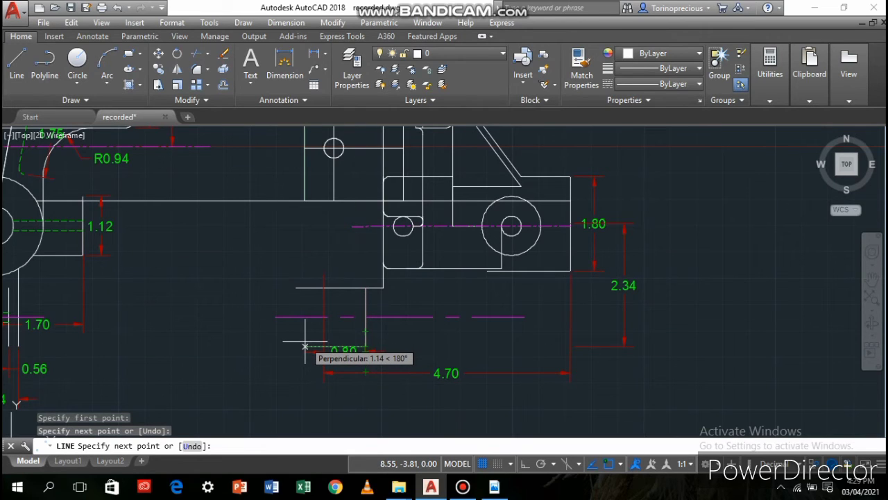
pyautogui.click(324, 346)
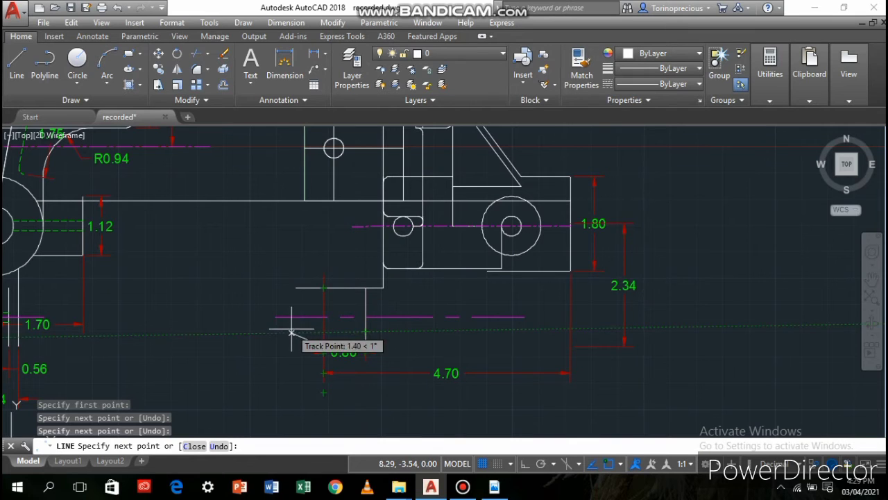
pyautogui.press('Return')
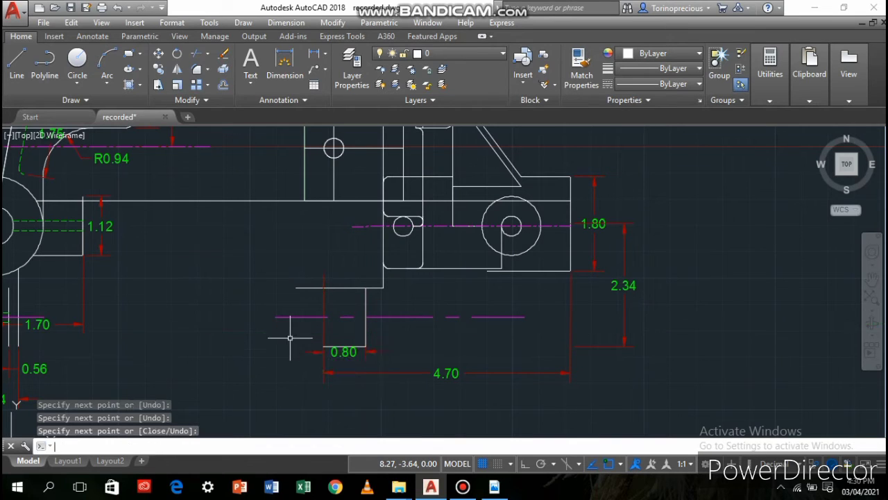
pyautogui.click(196, 55)
pyautogui.press('Return')
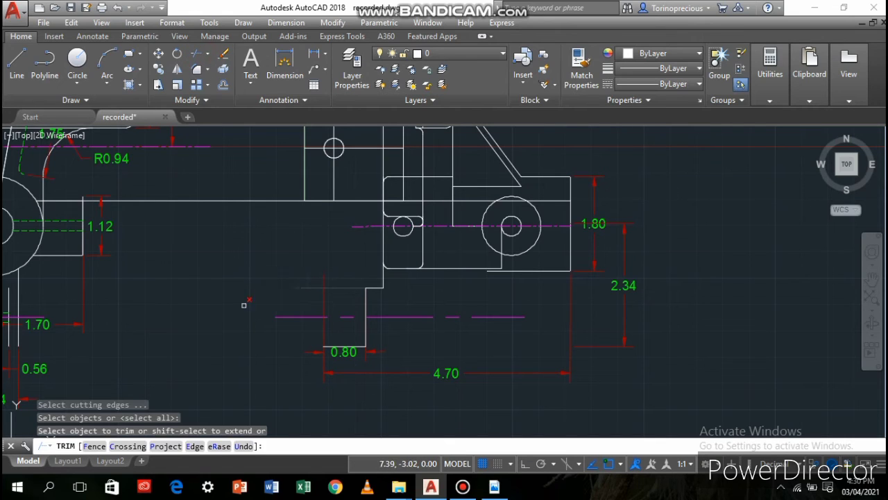
pyautogui.click(220, 328)
pyautogui.click(122, 258)
pyautogui.click(19, 84)
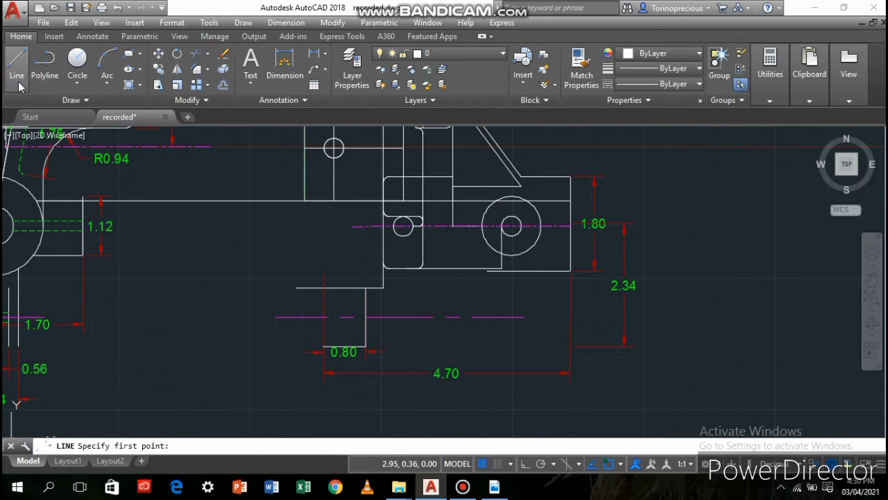
pyautogui.press('Escape')
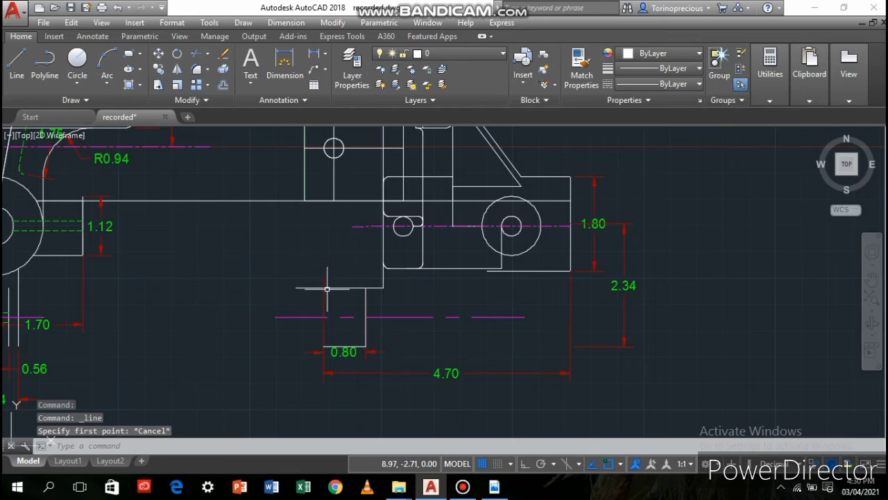
# Pull the overhanging end of the horizontal line above the centre line back to the 4.70 dimension's extension line
pyautogui.click(327, 288)
pyautogui.click(323, 287)
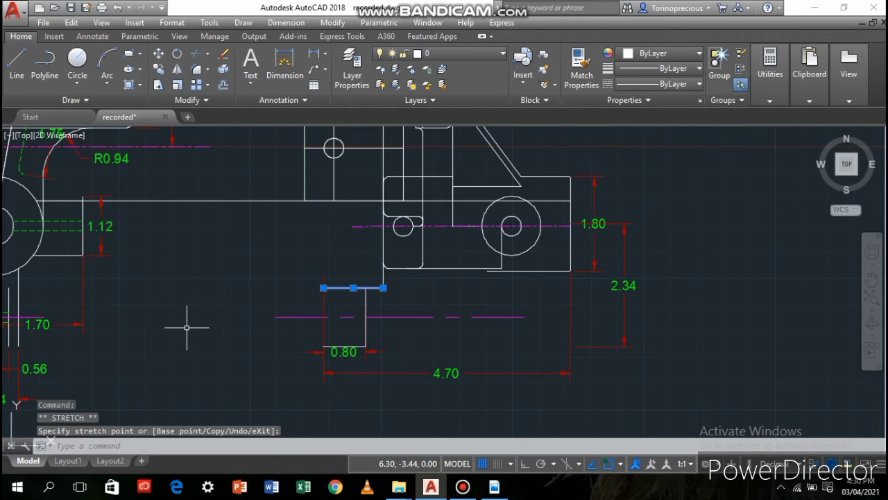
# Draw a two-point circle whose diameter spans the open ends of the two horizontal lines above and below the centre line
pyautogui.click(78, 62)
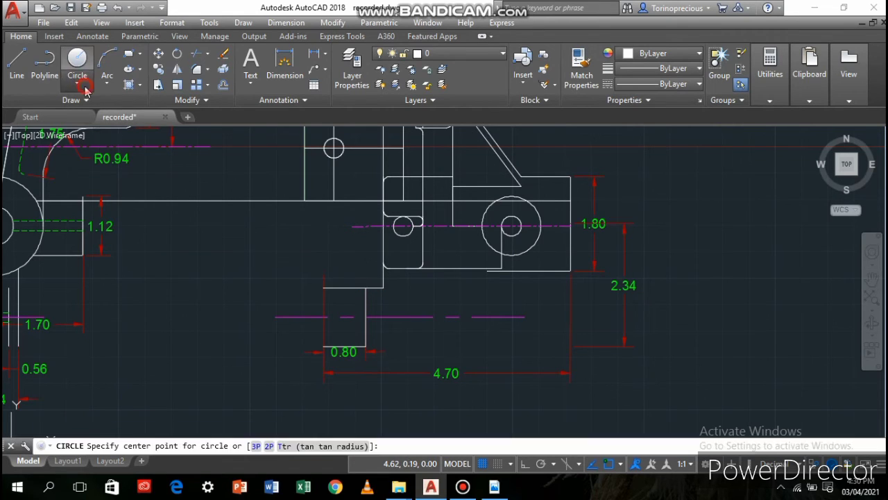
pyautogui.click(84, 88)
pyautogui.click(97, 163)
pyautogui.click(323, 288)
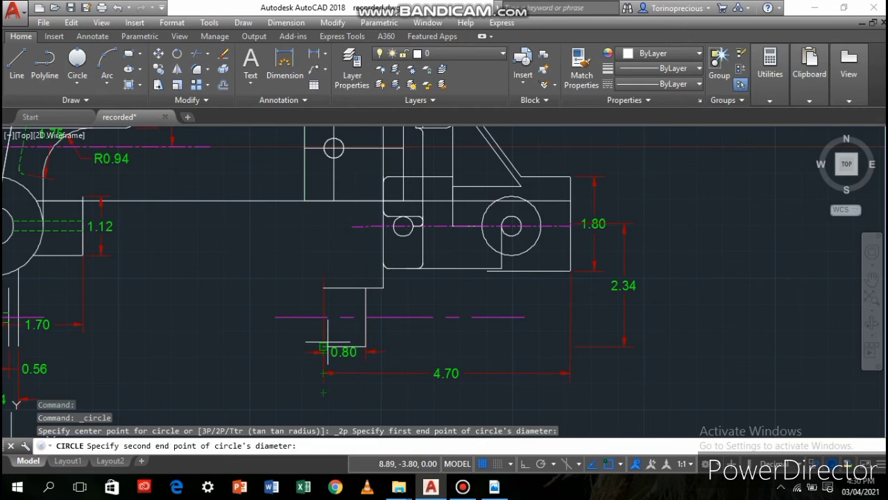
pyautogui.scroll(5, 321, 340)
pyautogui.click(334, 381)
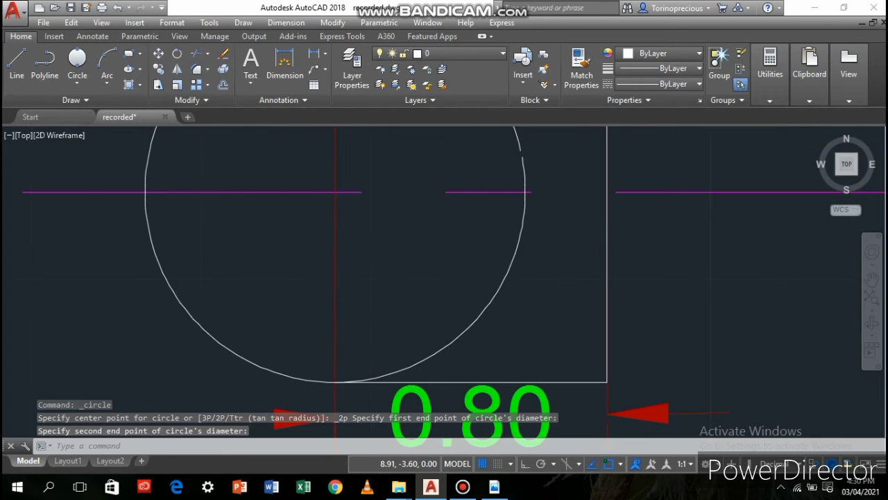
# Copy the small hole circle from the second view's lug, centre to centre, into the new large circle
pyautogui.scroll(-5, 340, 293)
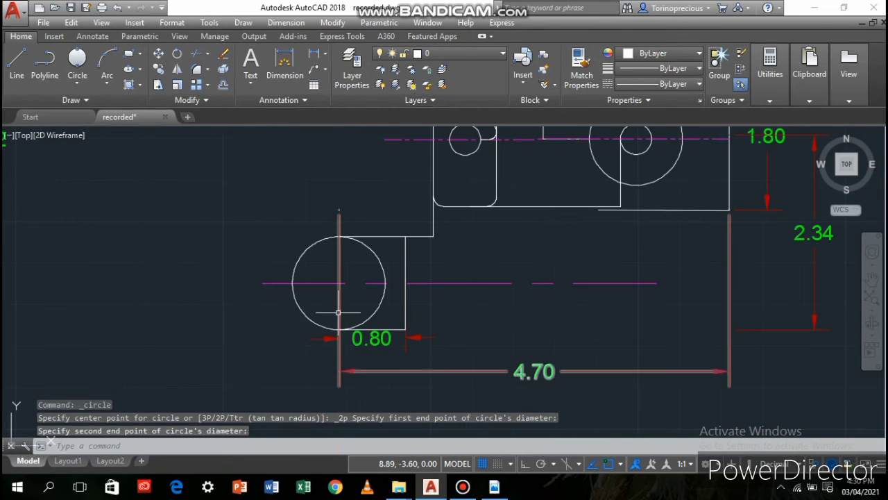
pyautogui.click(466, 155)
pyautogui.click(159, 69)
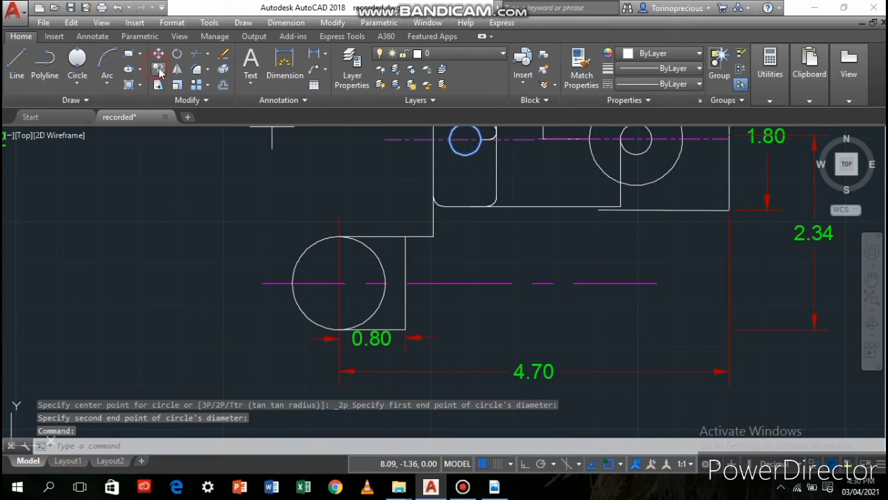
pyautogui.click(465, 139)
pyautogui.click(339, 283)
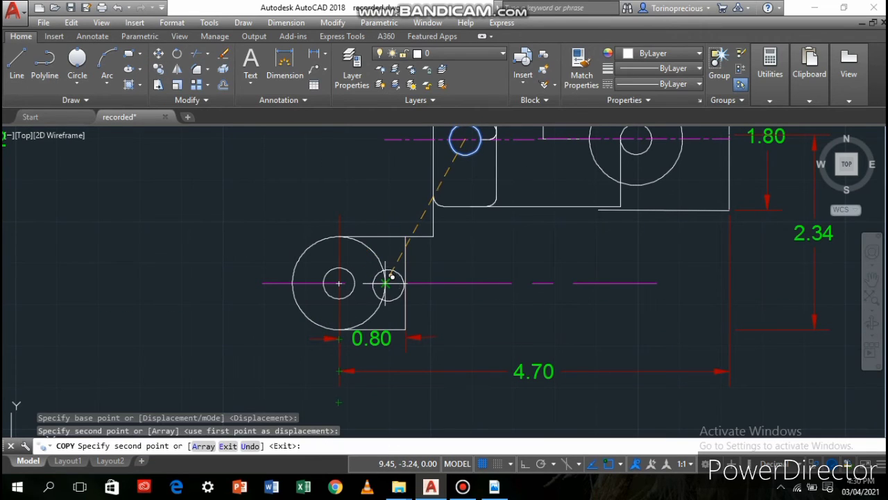
# End the hole copy and erase the pink horizontal centre line running through the lower arm's round end
pyautogui.press('Return')
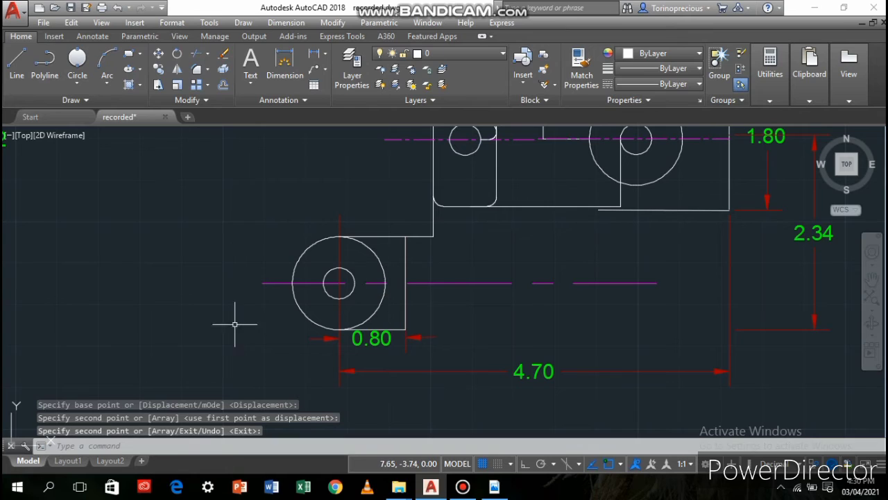
pyautogui.click(278, 284)
pyautogui.press('Delete')
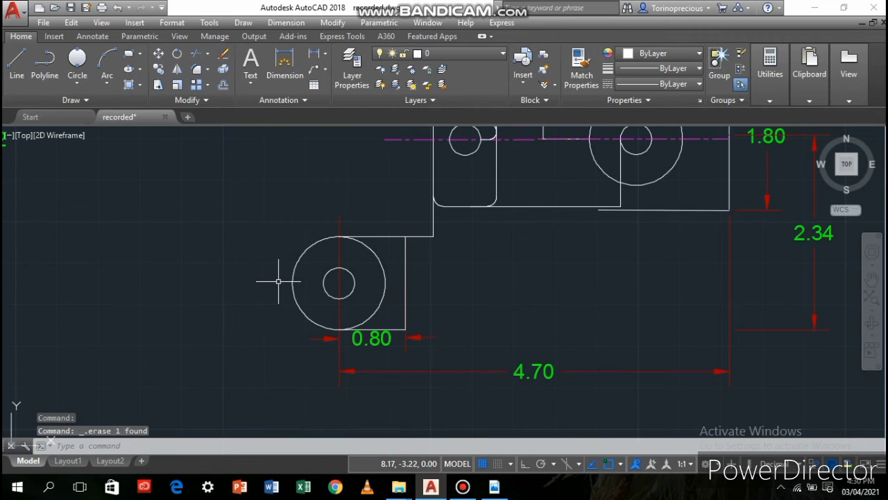
pyautogui.click(339, 222)
pyautogui.click(339, 209)
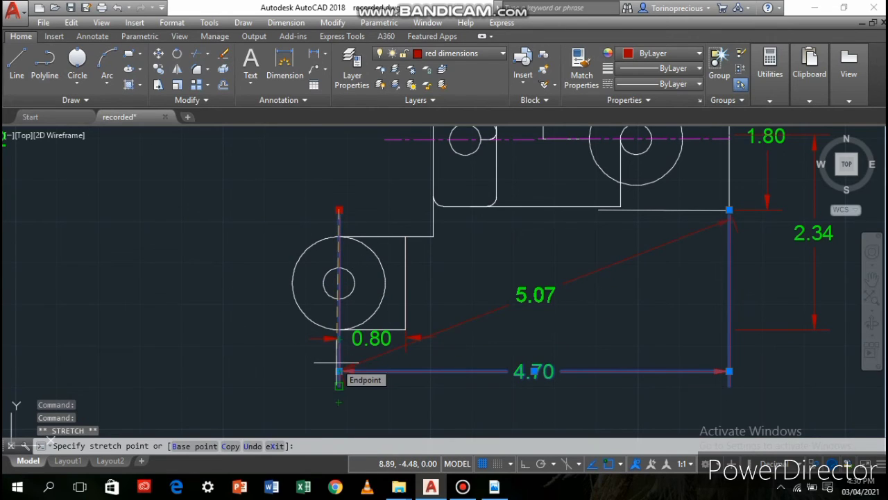
pyautogui.hotkey('ctrl', 'z')
pyautogui.press('Escape')
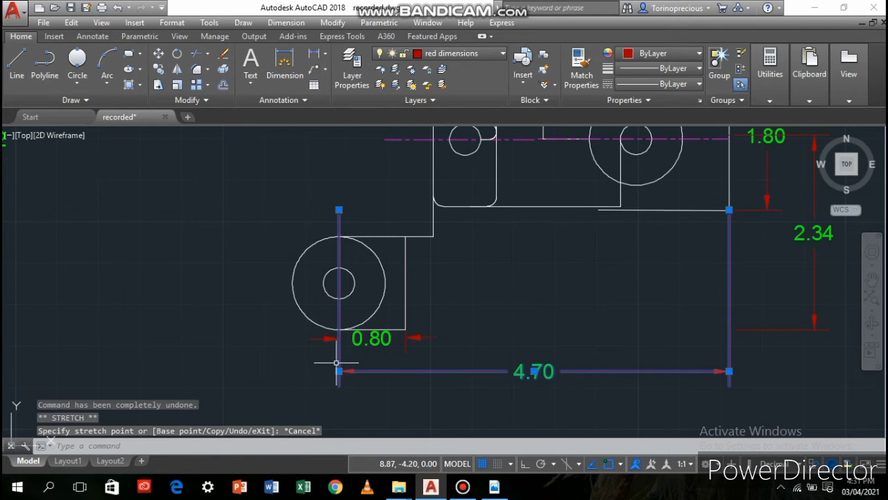
pyautogui.click(191, 375)
pyautogui.rightClick(192, 374)
pyautogui.click(250, 374)
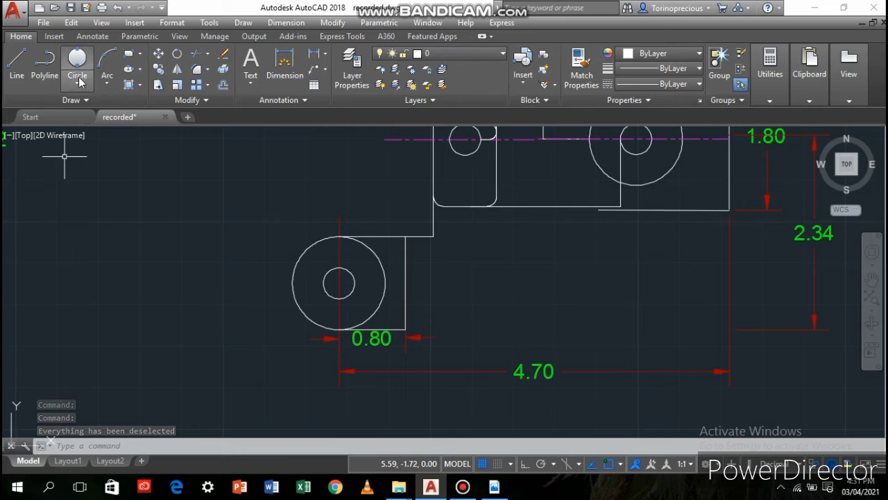
# Draw a circle centred 1.5 straight below the corner under the second view's right-hand hole, with its radius reaching that corner
pyautogui.click(110, 81)
pyautogui.click(108, 82)
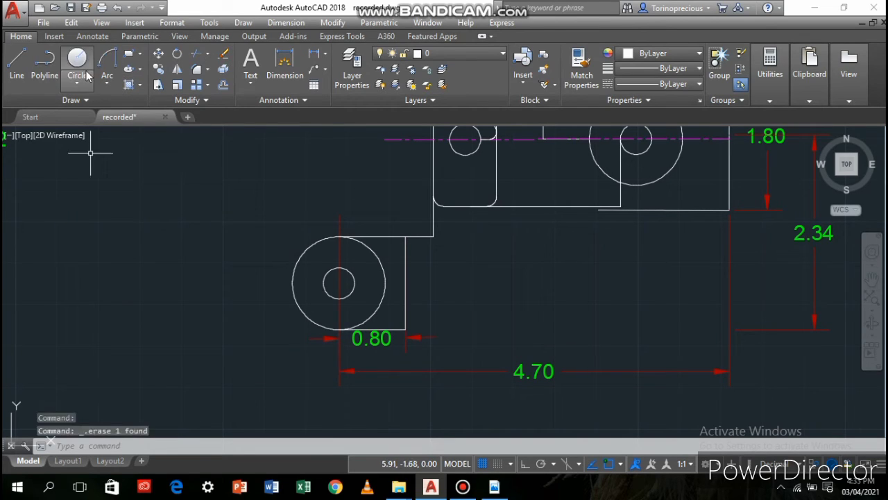
pyautogui.click(78, 61)
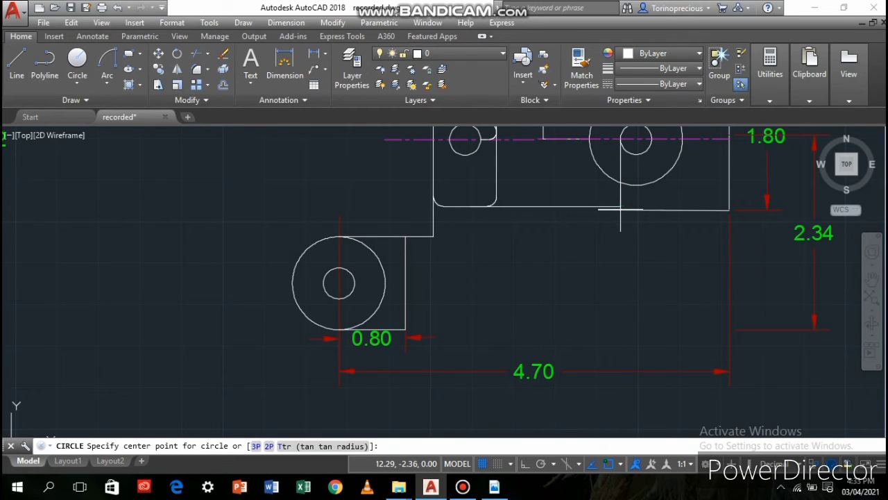
pyautogui.write('1.5')
pyautogui.press('Return')
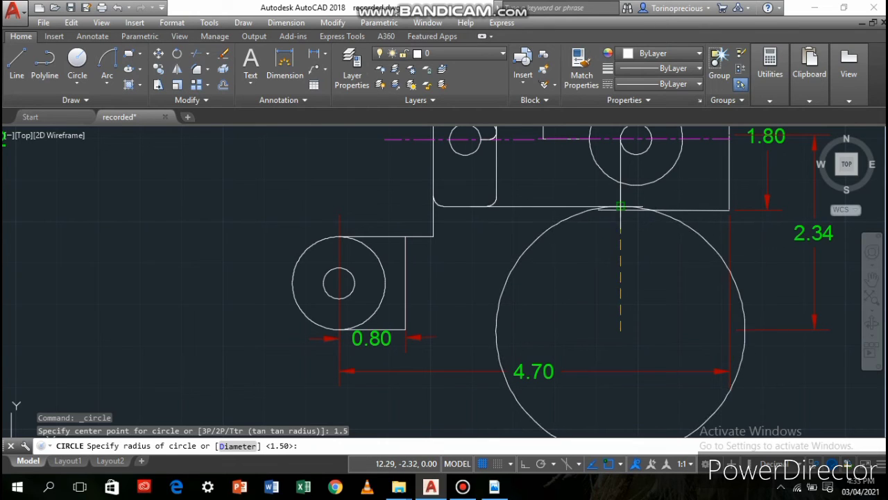
pyautogui.click(623, 208)
pyautogui.scroll(4, 562, 326)
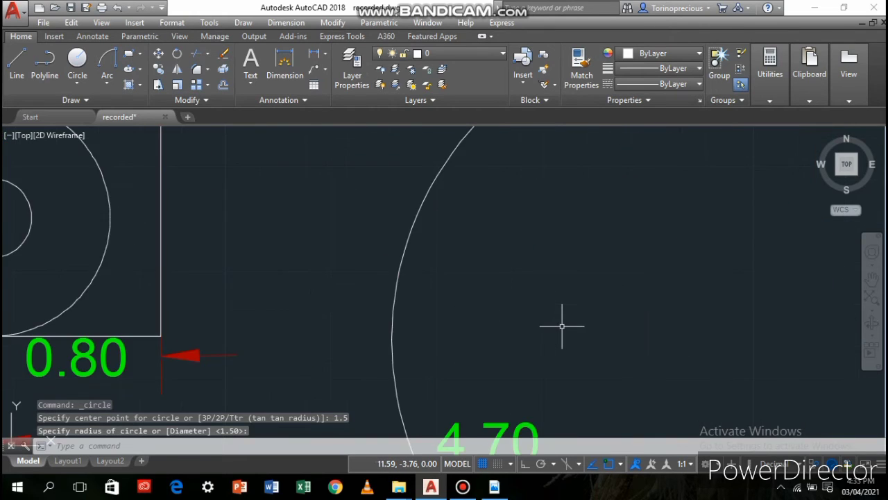
pyautogui.scroll(-4, 562, 326)
# Draw a start-end-radius arc of radius 1.76 from the lower arm's bottom corner to the large circle, ending level with the round end's centre
pyautogui.write('c')
pyautogui.press('Return')
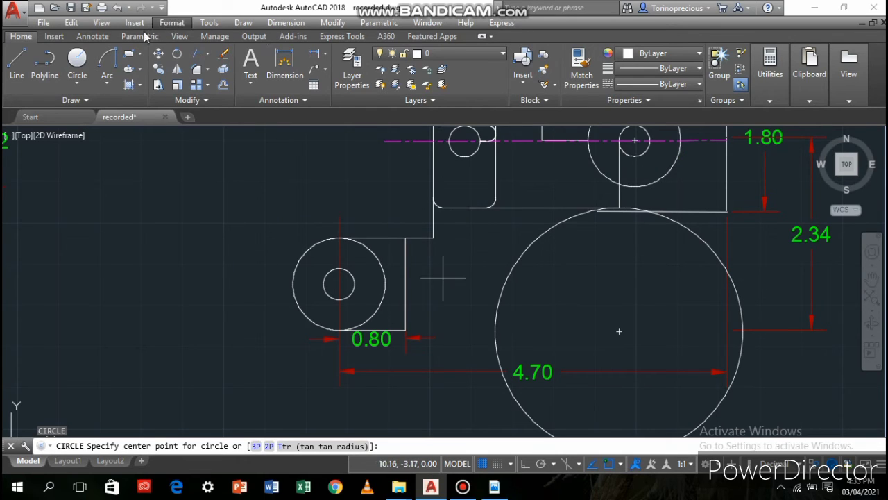
pyautogui.click(107, 61)
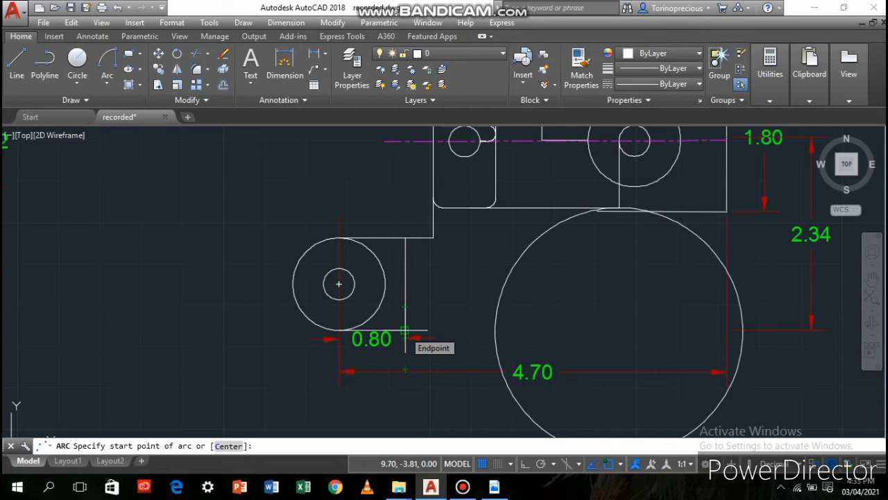
pyautogui.click(406, 332)
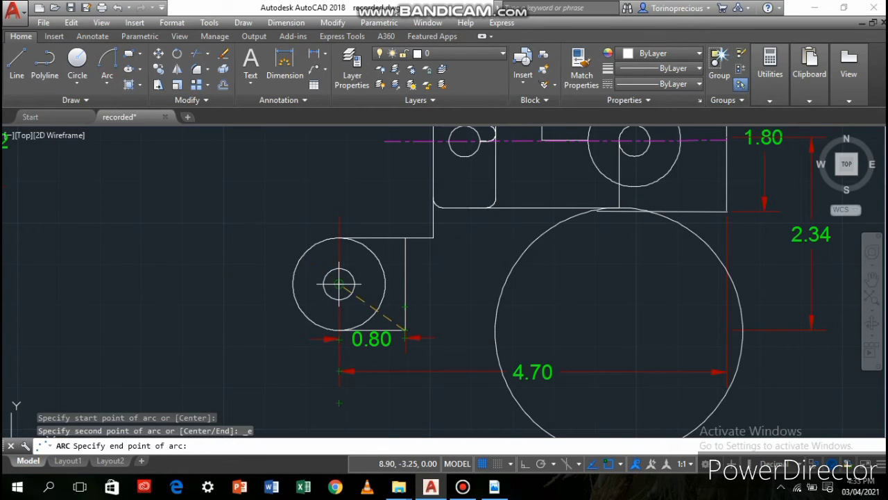
pyautogui.click(504, 284)
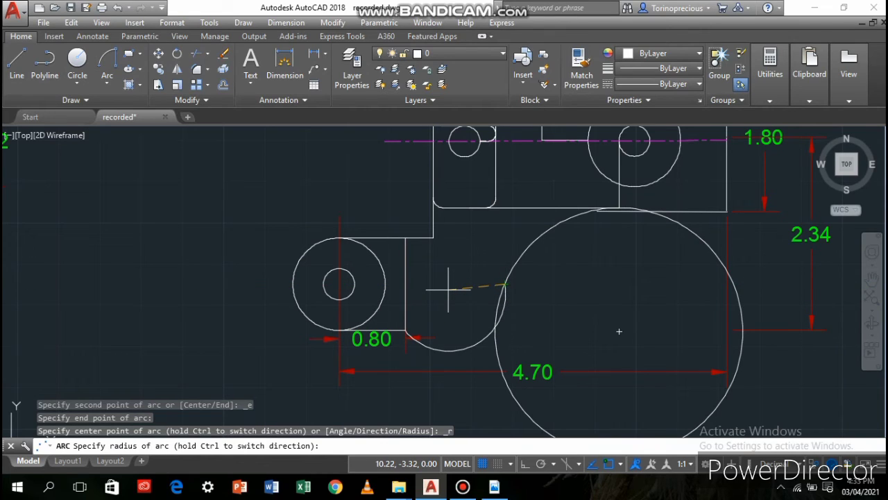
pyautogui.write('1.76')
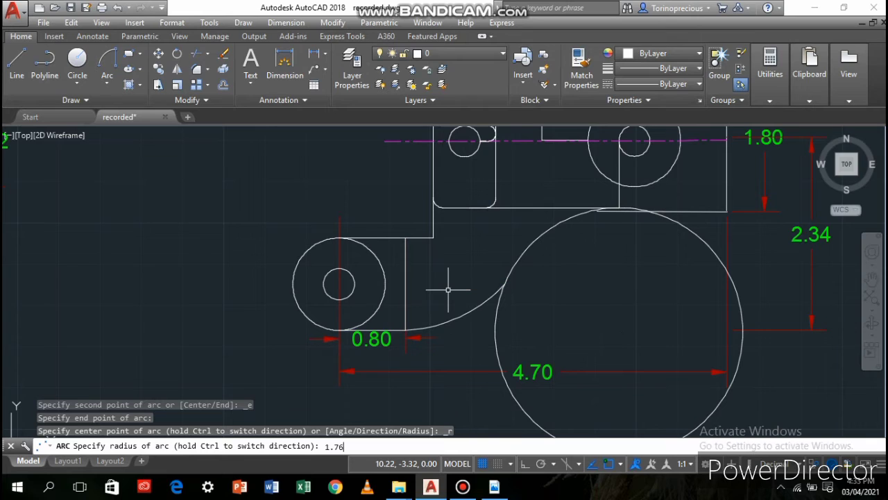
pyautogui.press('Return')
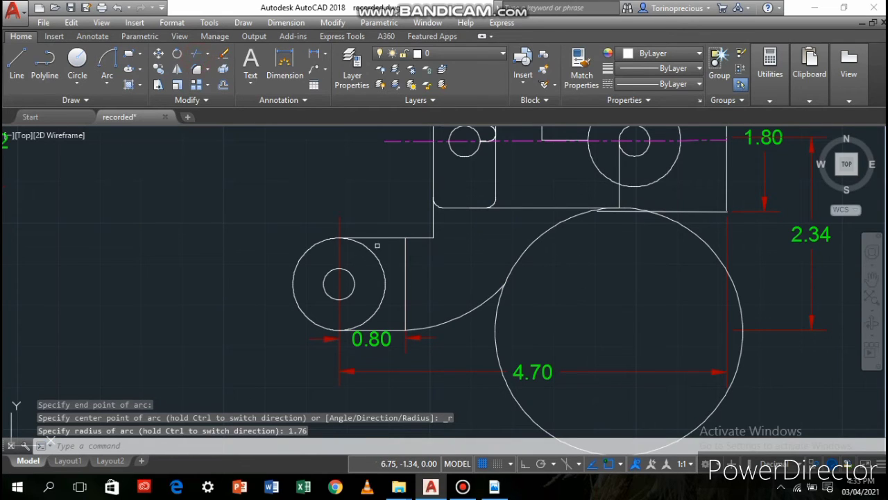
# Trim the large circle, leaving only the curve between the new arc and the corner beneath the right-hand hole
pyautogui.click(196, 53)
pyautogui.press('Return')
pyautogui.click(498, 345)
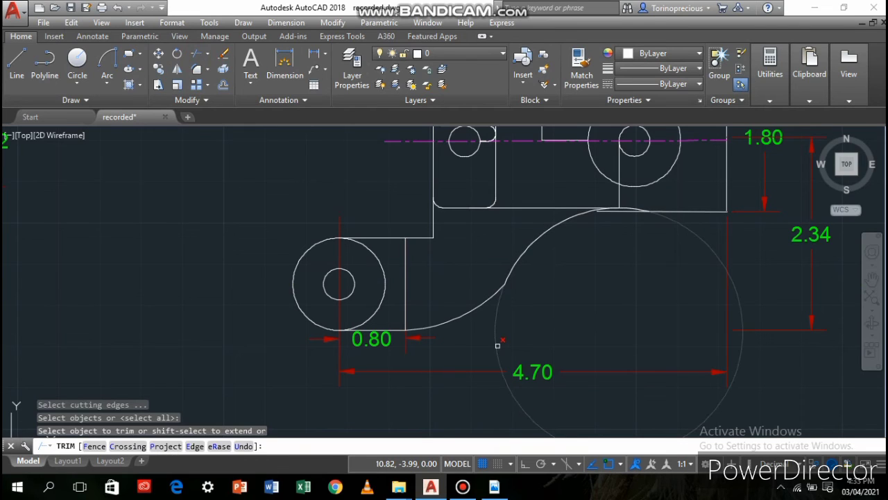
pyautogui.scroll(2, 631, 211)
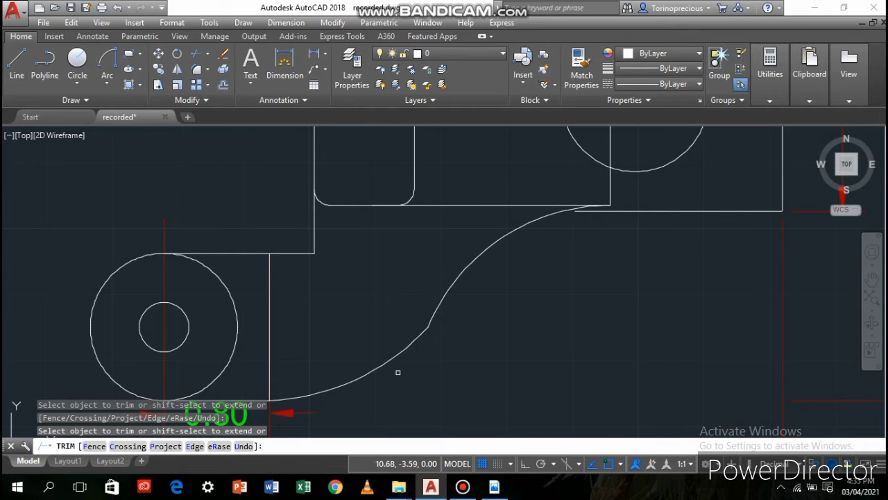
pyautogui.scroll(-2, 416, 361)
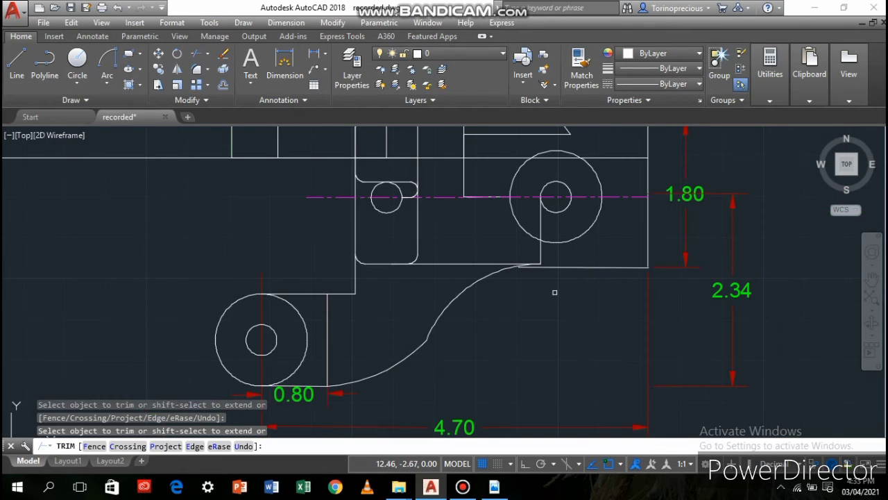
# Try to trim the lower arc at its junction with the upper curve and the second view's bottom horizontal edge
pyautogui.scroll(4, 397, 363)
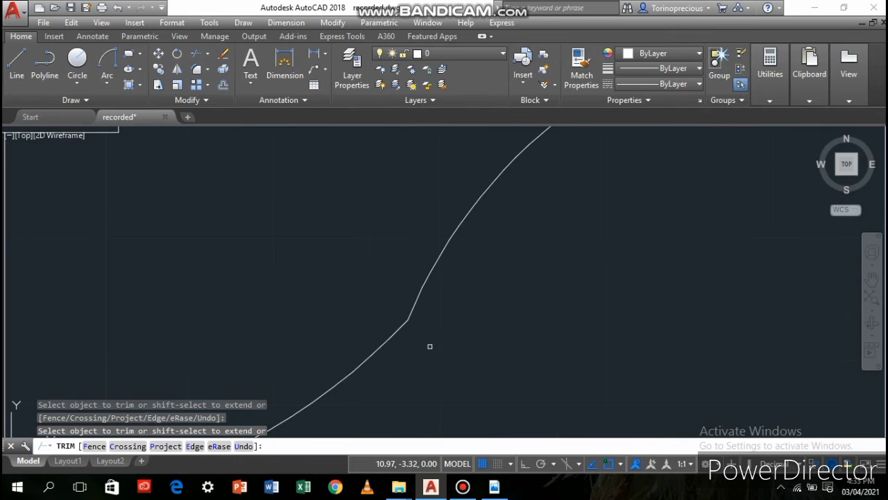
pyautogui.click(404, 324)
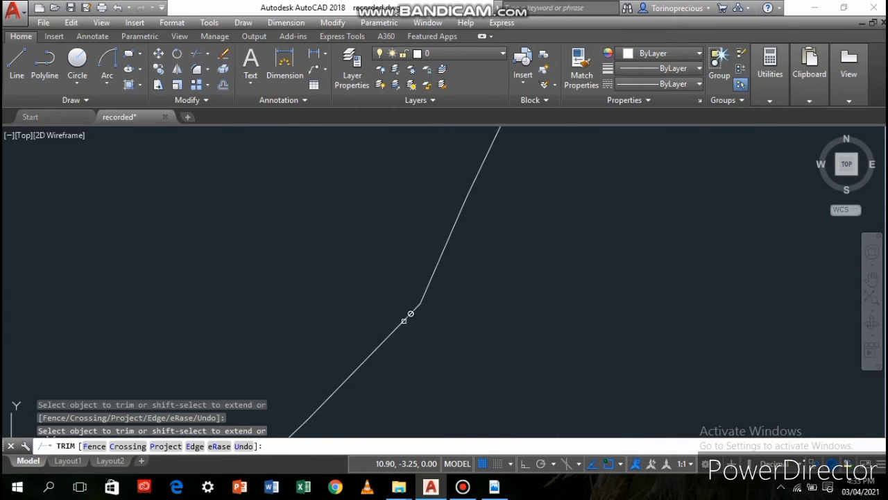
pyautogui.scroll(-2, 517, 278)
pyautogui.moveTo(517, 277); pyautogui.dragTo(465, 343, button='middle')
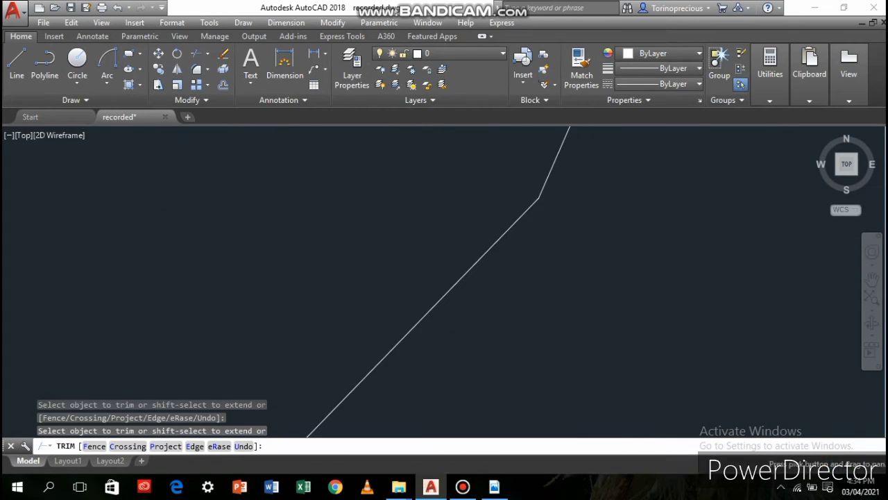
pyautogui.moveTo(555, 269); pyautogui.dragTo(584, 324, button='middle')
pyautogui.scroll(-4, 575, 261)
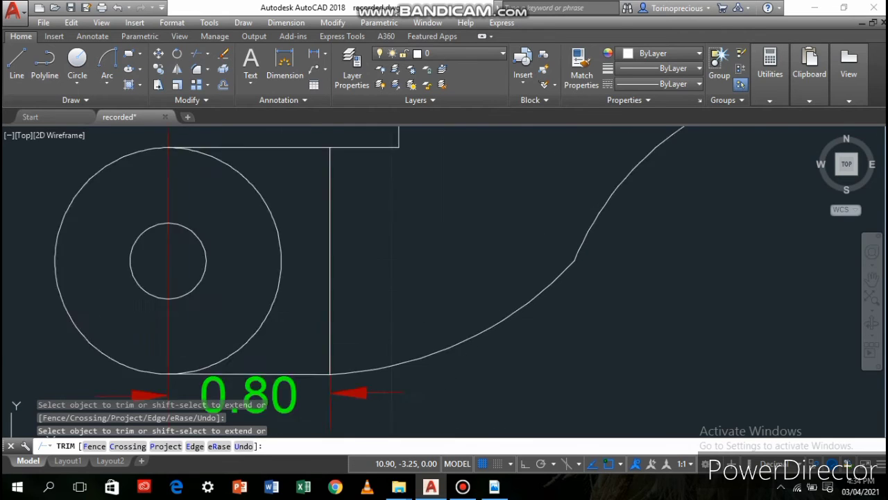
pyautogui.moveTo(651, 267)
pyautogui.mouseDown(button='middle')
pyautogui.moveTo(548, 323)
pyautogui.moveTo(487, 326)
pyautogui.mouseUp(button='middle')
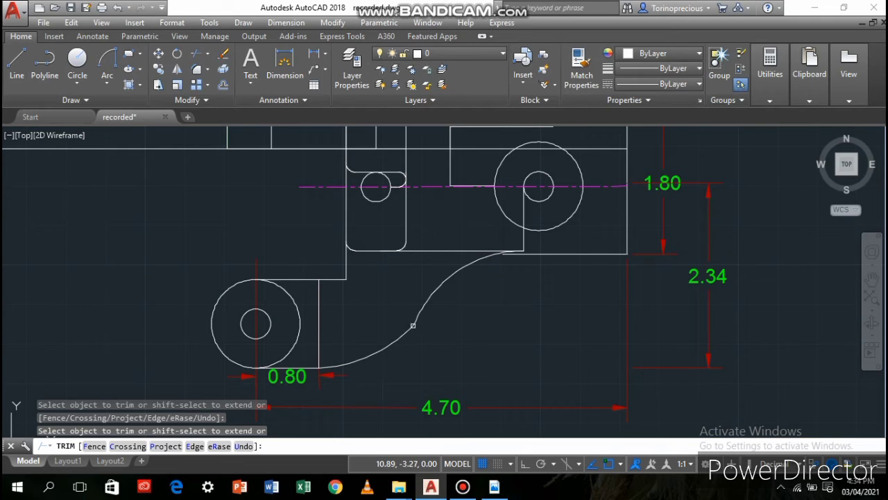
pyautogui.click(537, 252)
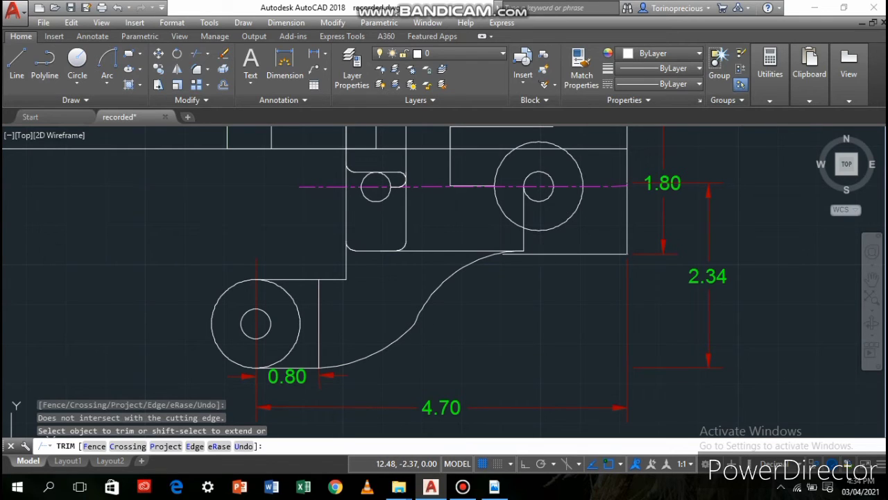
pyautogui.press('Escape')
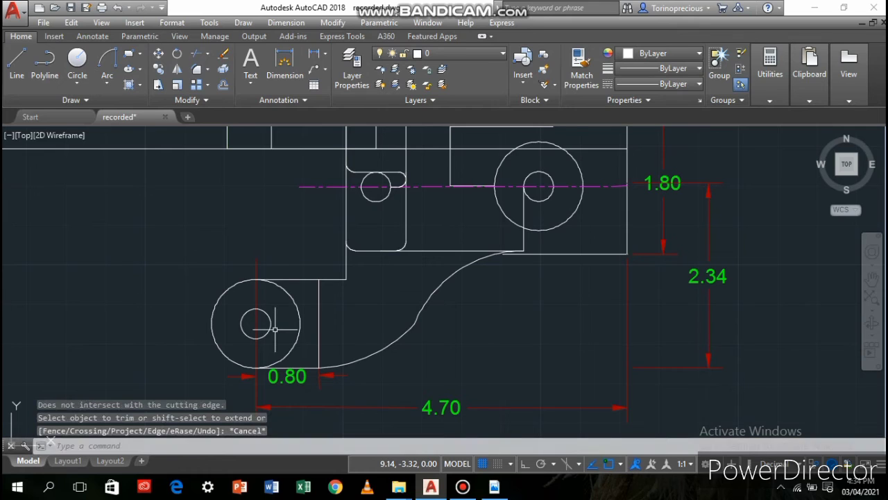
pyautogui.scroll(5, 469, 317)
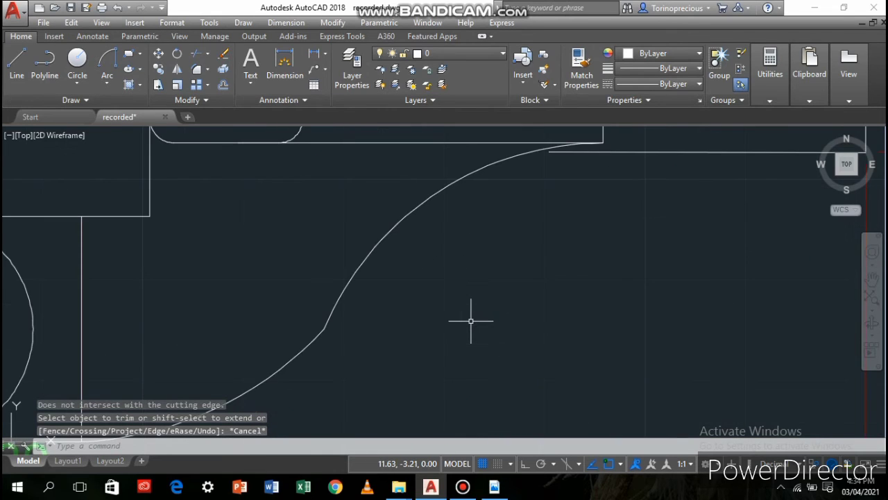
pyautogui.scroll(-4, 558, 258)
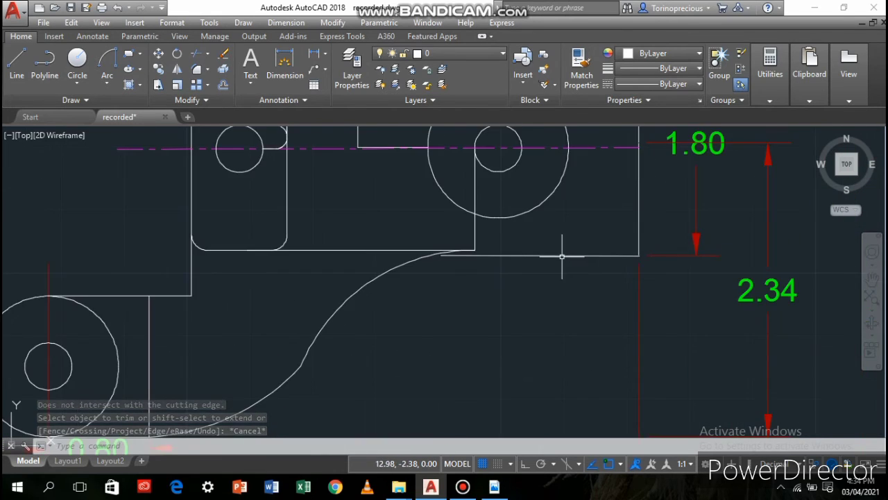
pyautogui.scroll(-2, 571, 250)
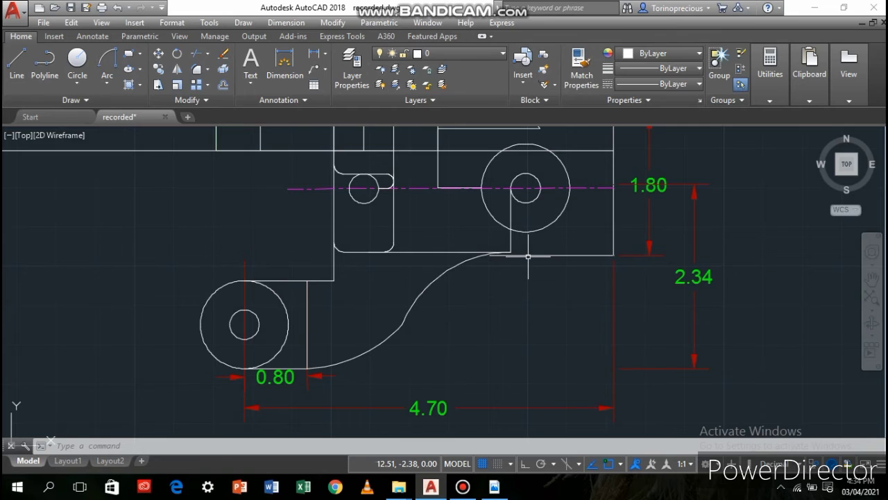
pyautogui.scroll(4, 479, 248)
pyautogui.scroll(-6, 458, 263)
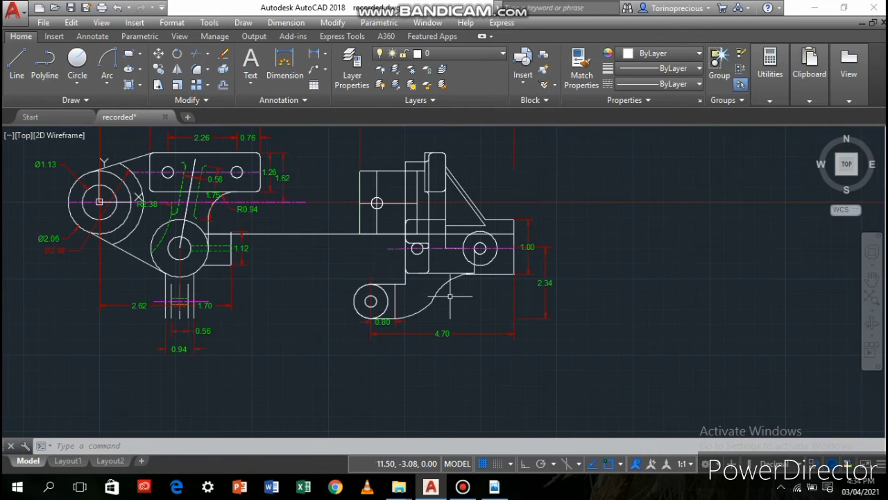
# Fillet the inner corner where the lower arm's top edge meets the second view's vertical edge
pyautogui.scroll(2, 410, 290)
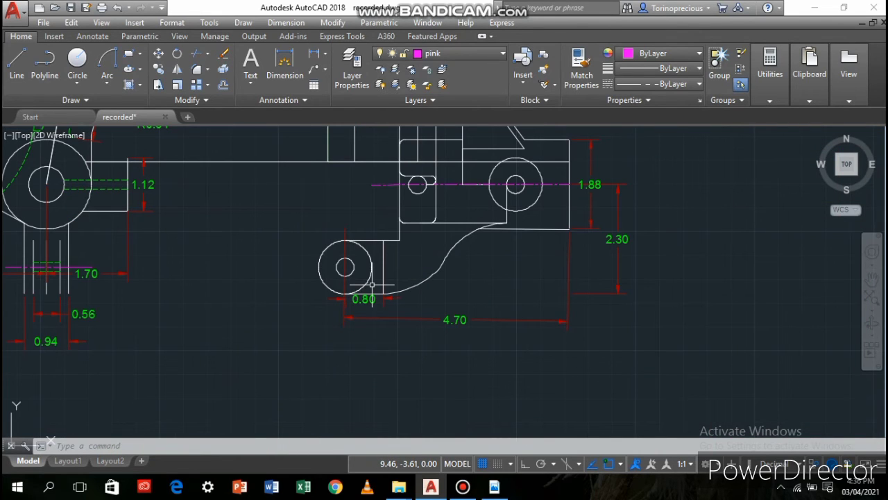
pyautogui.scroll(1, 372, 284)
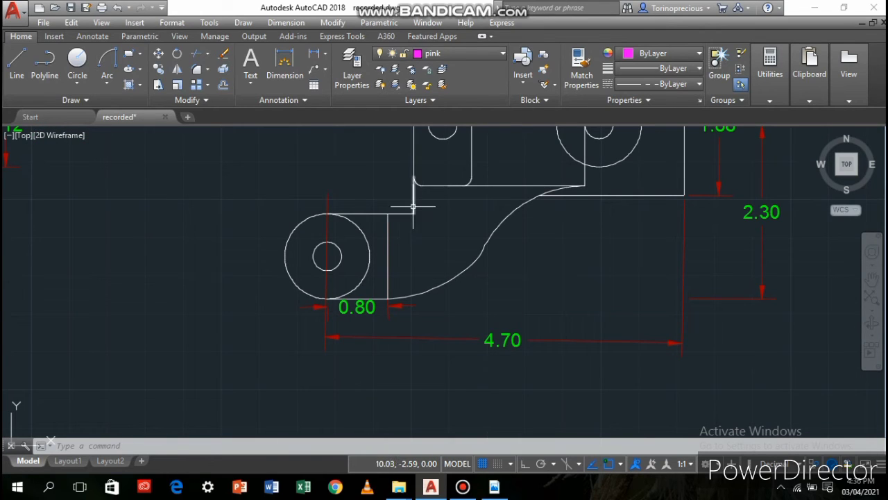
pyautogui.click(197, 69)
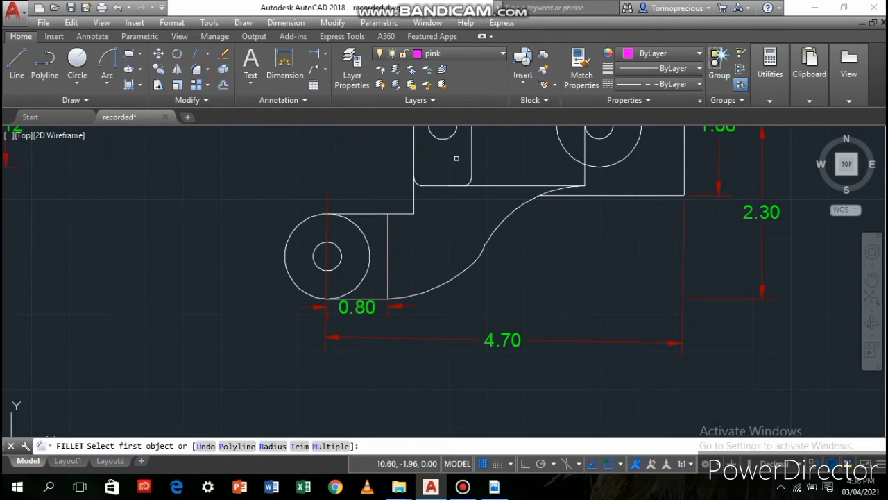
pyautogui.click(414, 201)
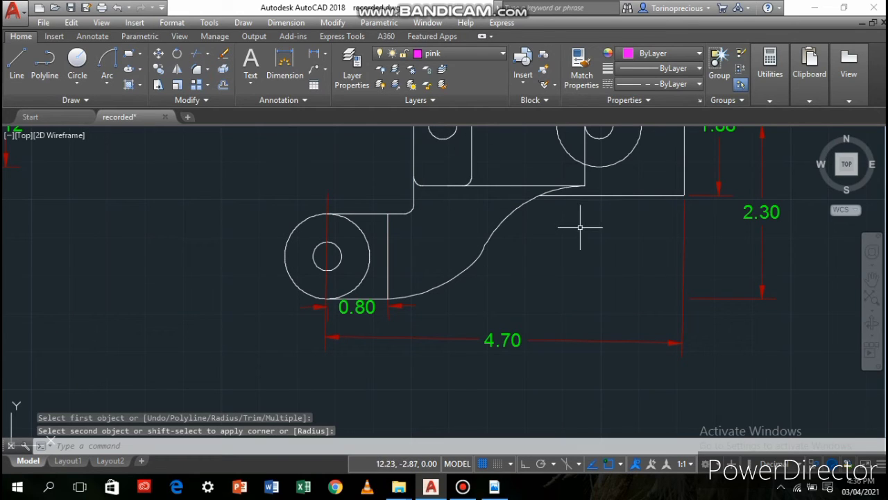
pyautogui.scroll(-2, 527, 237)
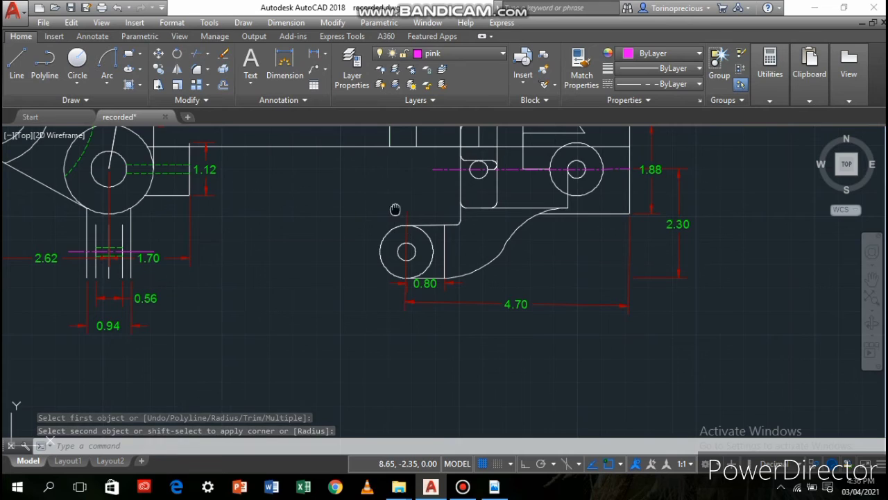
pyautogui.moveTo(395, 209); pyautogui.dragTo(470, 283, button='middle')
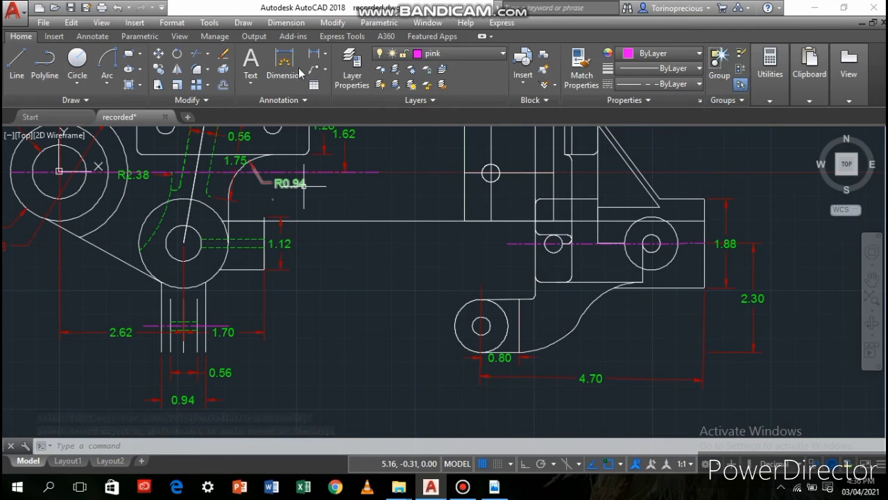
pyautogui.click(273, 74)
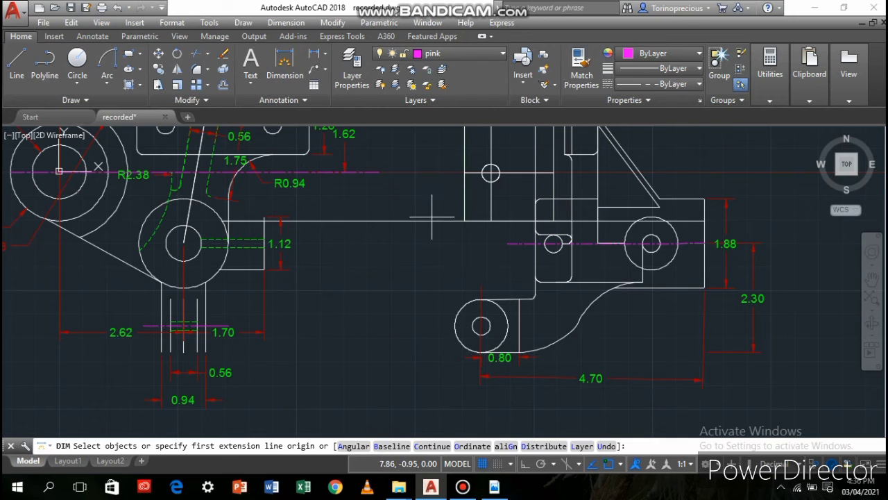
pyautogui.click(651, 242)
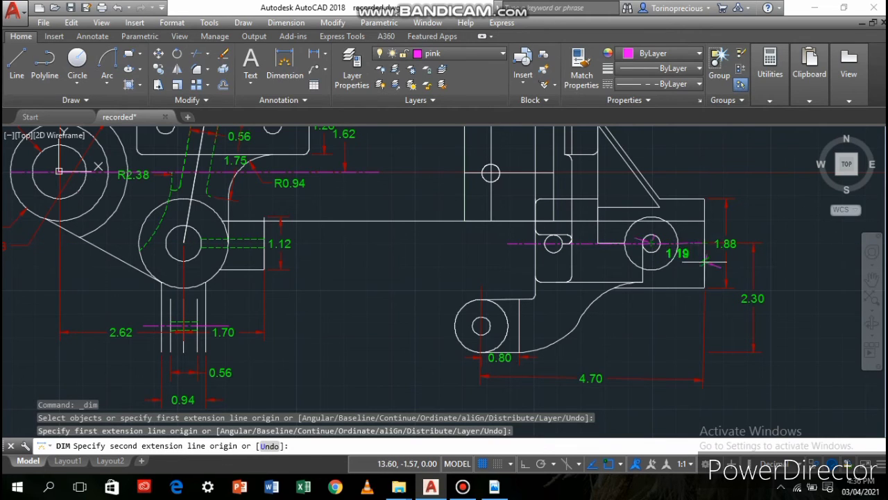
pyautogui.press('Escape')
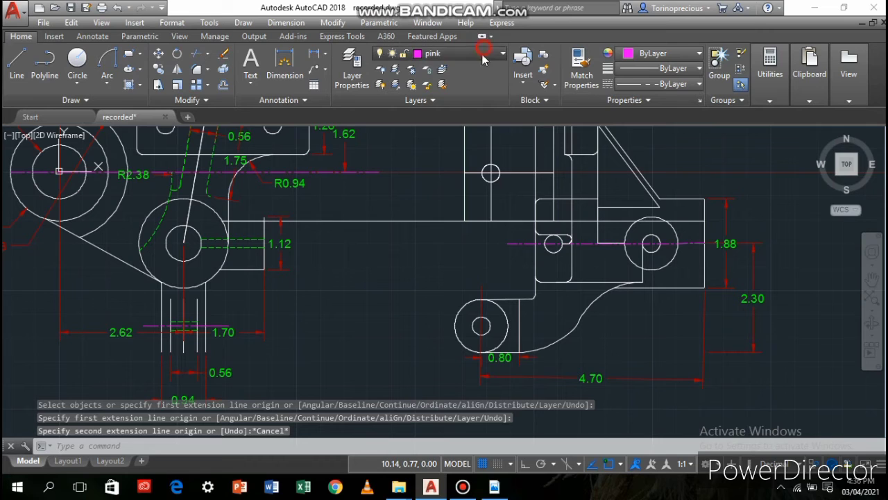
# Make red dimensions the current layer and dimension the horizontal distance from the right-hand hole's centre to the second view's right edge, below the view
pyautogui.click(490, 56)
pyautogui.click(461, 131)
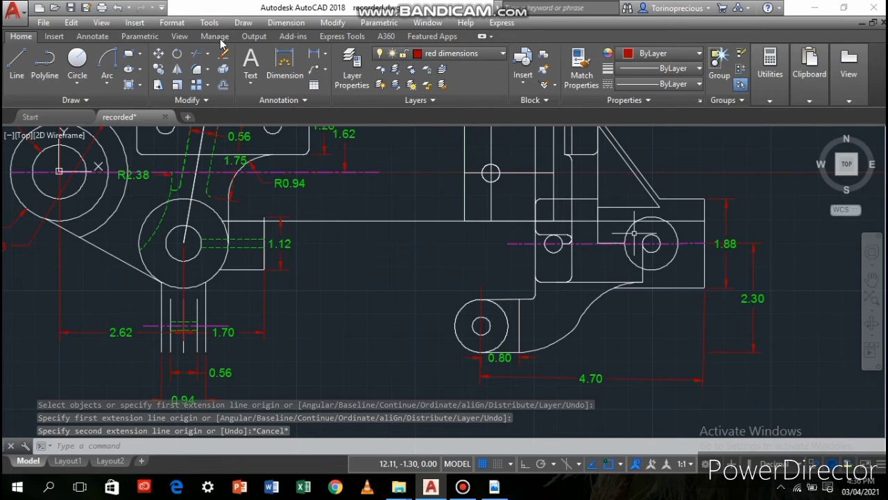
pyautogui.click(298, 72)
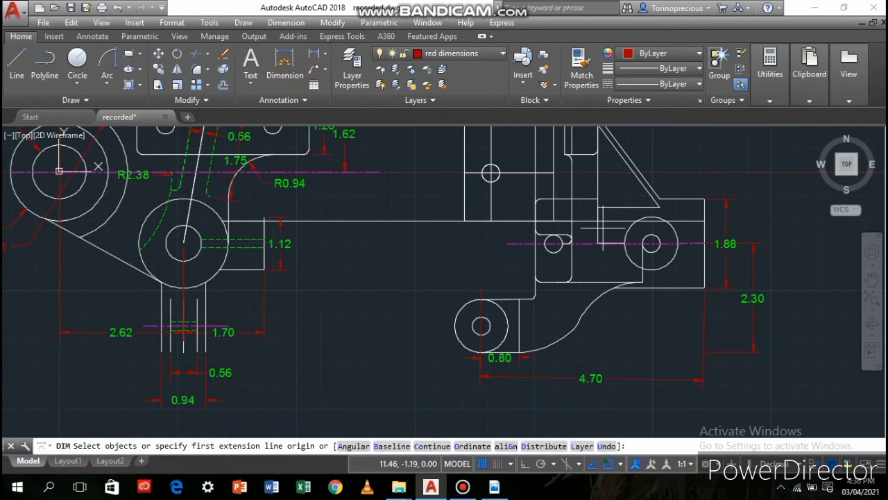
pyautogui.click(651, 243)
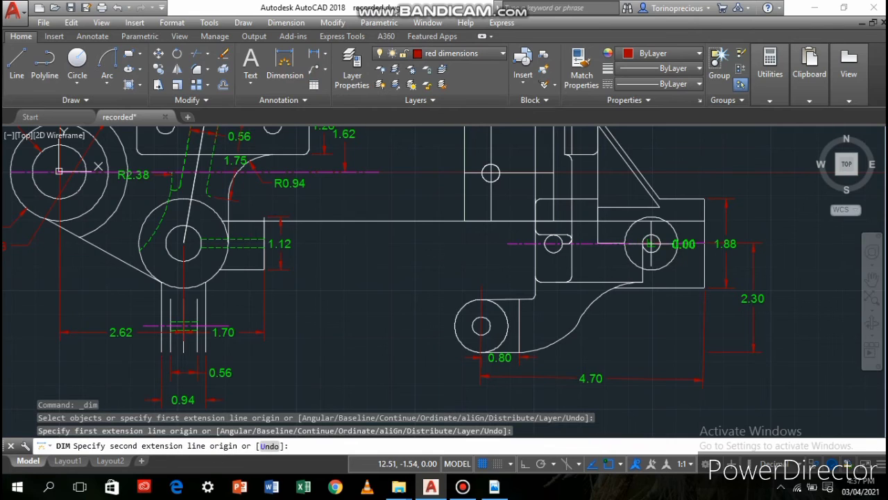
pyautogui.click(704, 243)
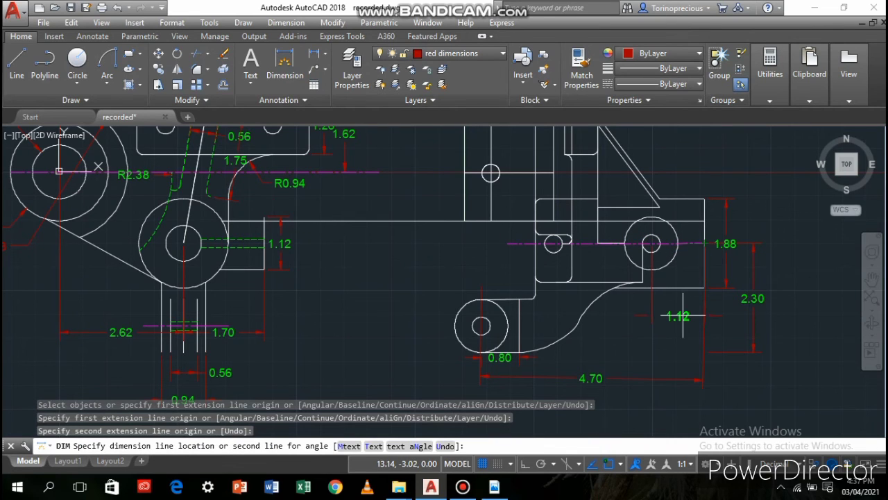
pyautogui.click(645, 316)
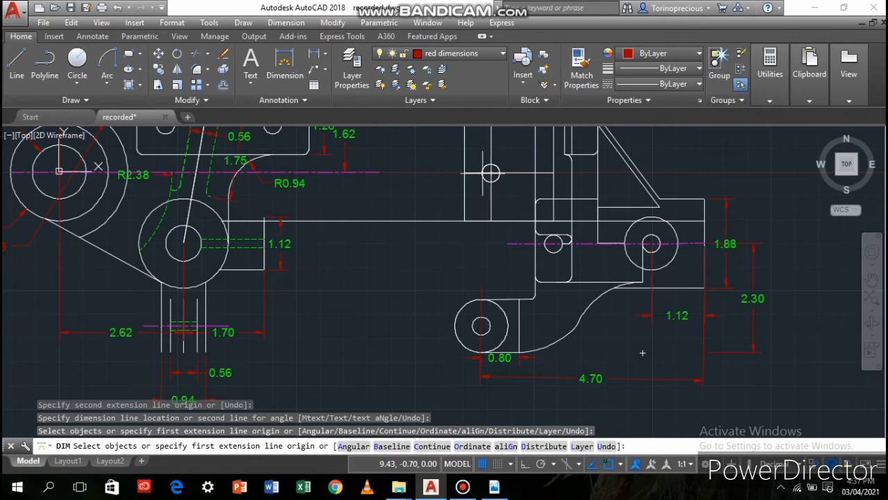
pyautogui.moveTo(627, 232); pyautogui.dragTo(471, 389, button='middle')
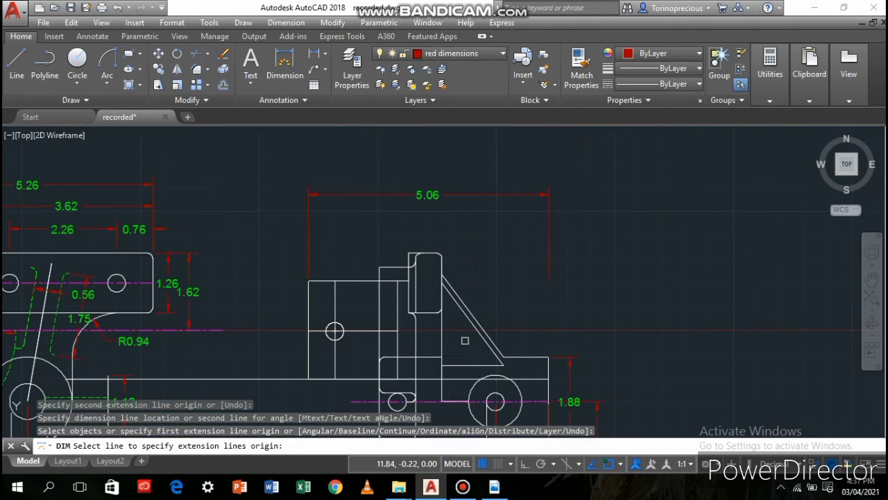
pyautogui.click(443, 277)
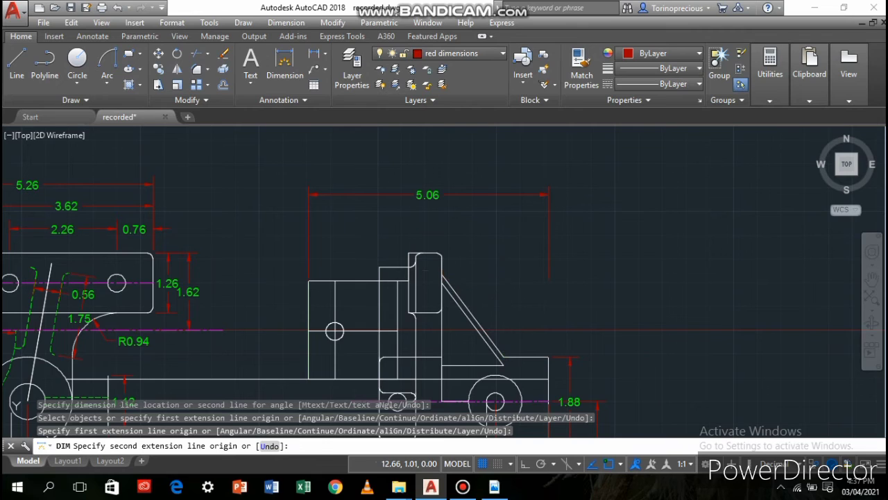
pyautogui.click(504, 281)
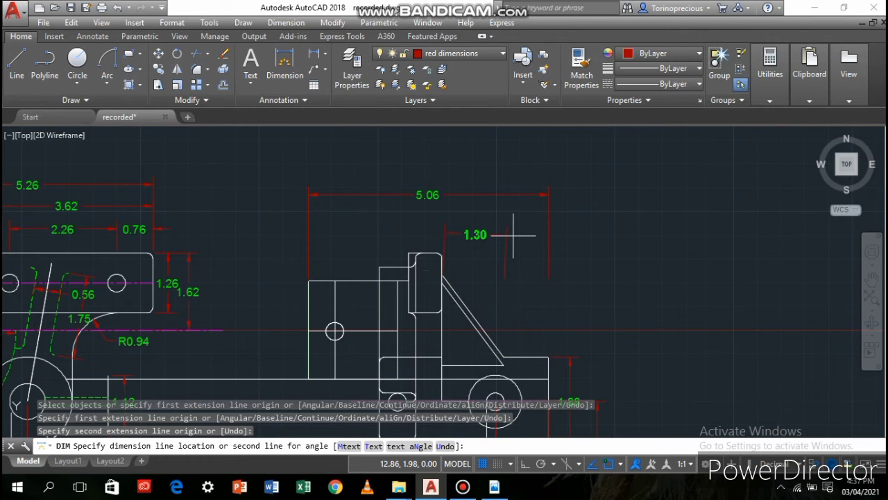
pyautogui.press('Escape')
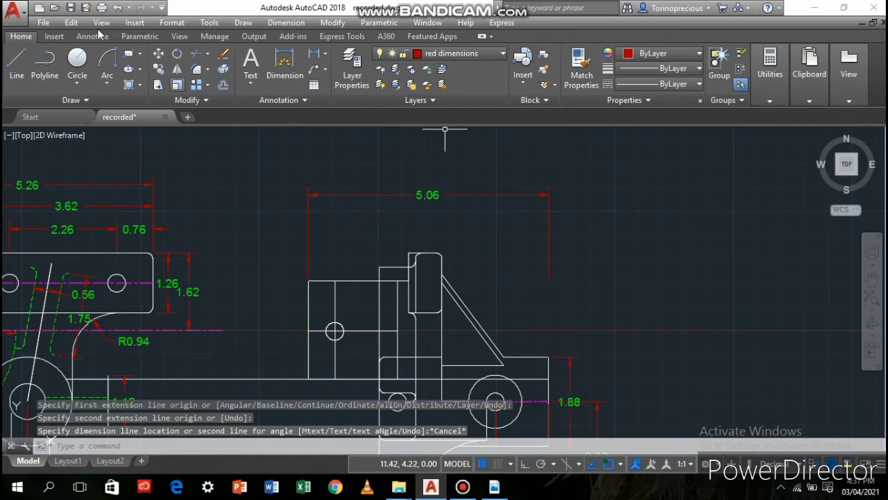
# Dimension the sloped brace's horizontal width from its upper end to its lower outer corner, placed beneath the second view's overall width dimension
pyautogui.click(288, 61)
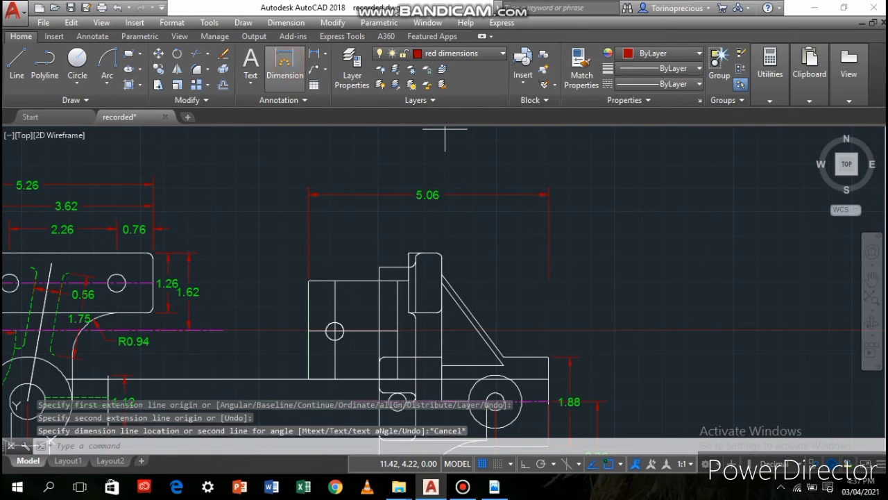
pyautogui.click(441, 275)
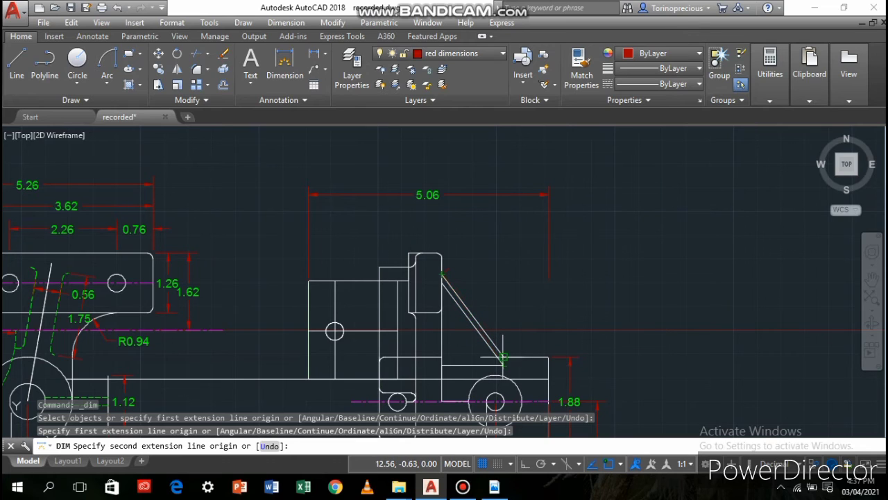
pyautogui.scroll(4, 505, 357)
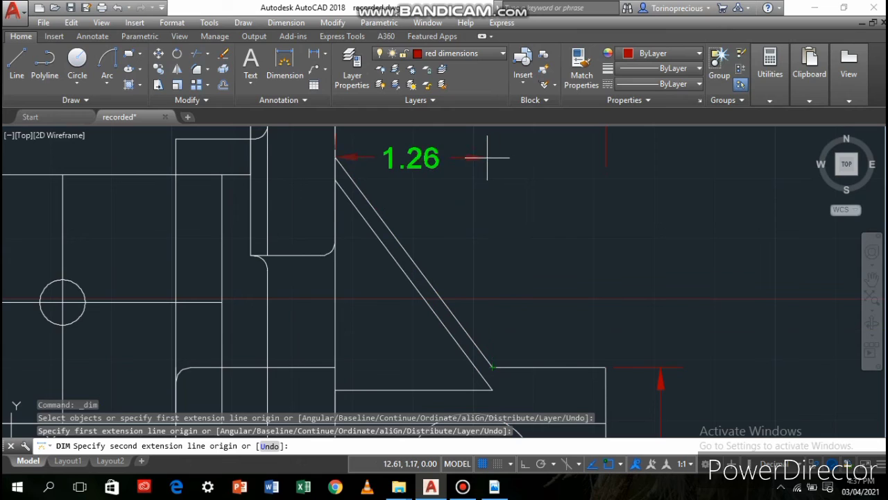
pyautogui.write('0')
pyautogui.press('Return')
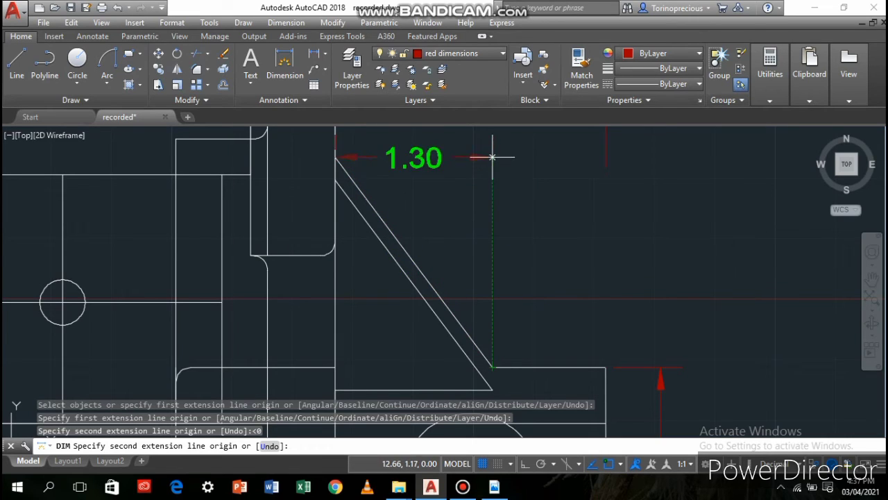
pyautogui.click(492, 156)
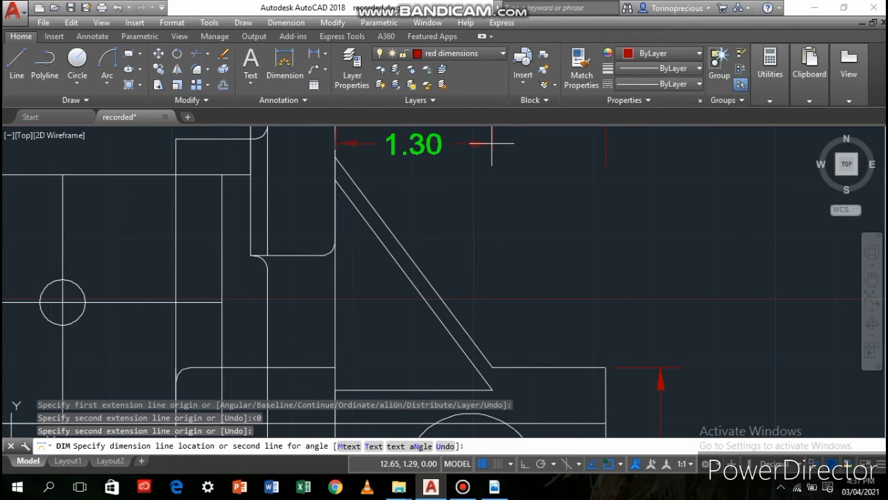
pyautogui.scroll(-3, 492, 144)
pyautogui.moveTo(491, 144); pyautogui.dragTo(438, 263, button='middle')
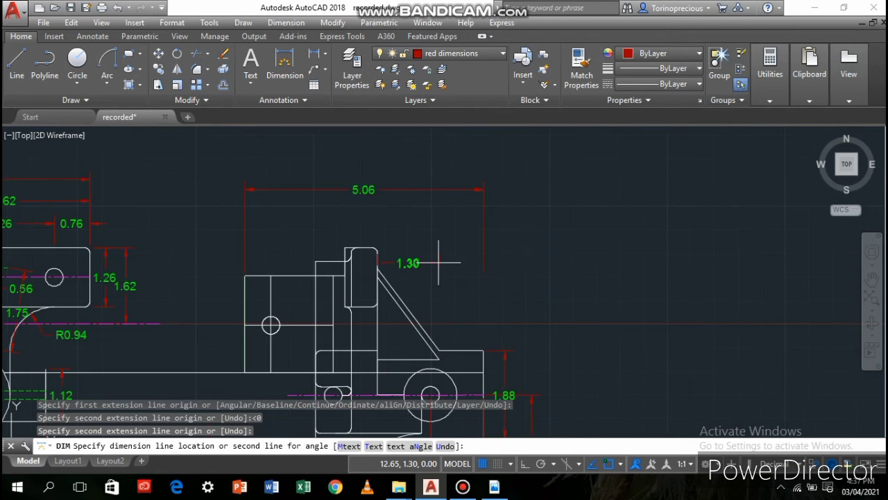
pyautogui.click(450, 211)
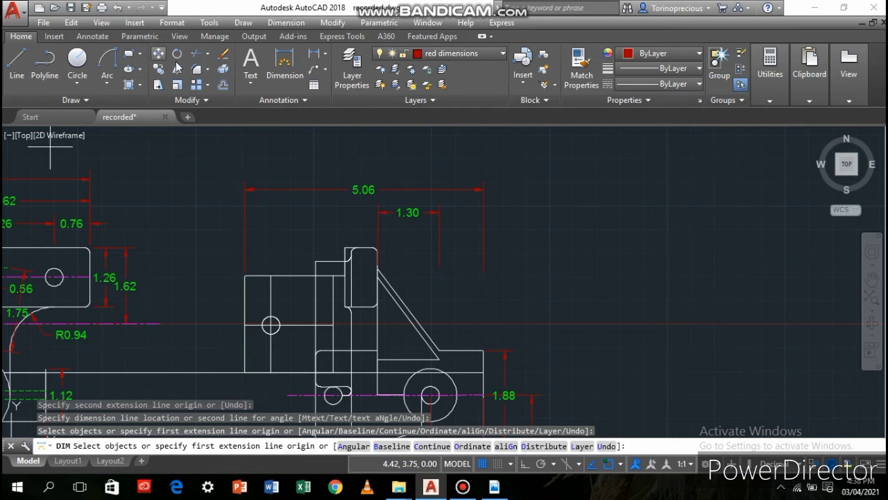
# Dimension the width of the rounded upper block, in line with the brace's width dimension
pyautogui.click(372, 253)
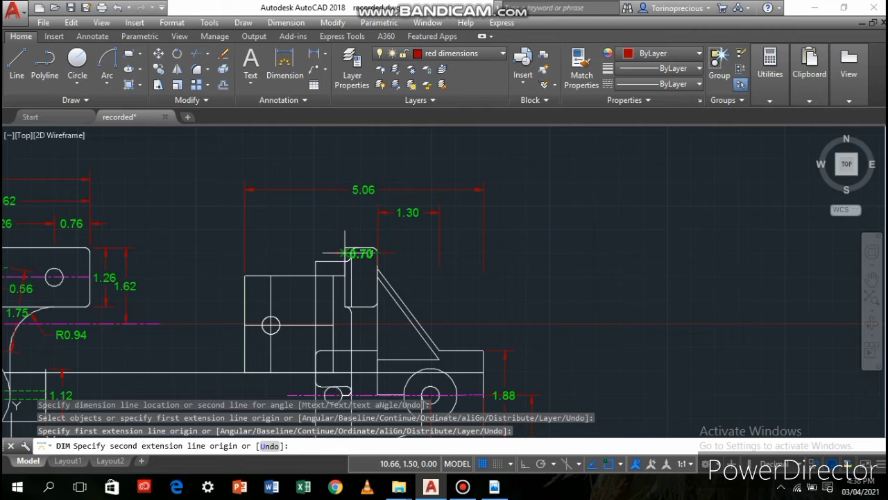
pyautogui.click(345, 252)
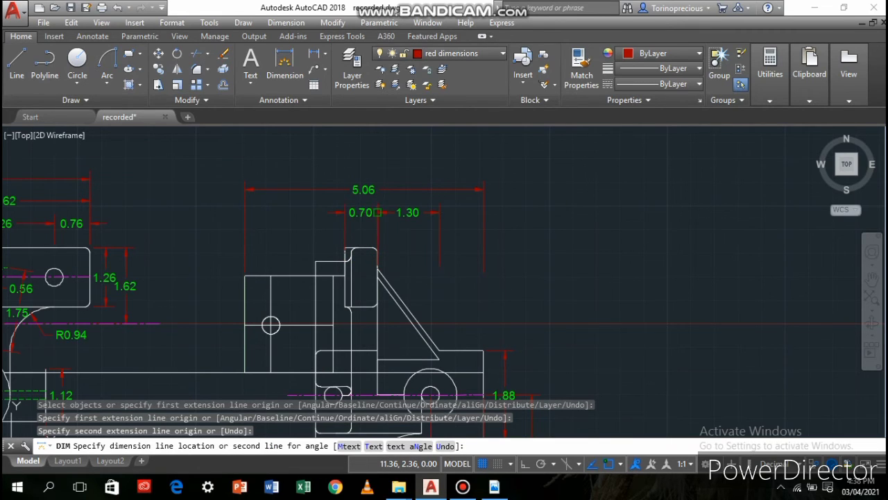
pyautogui.click(376, 212)
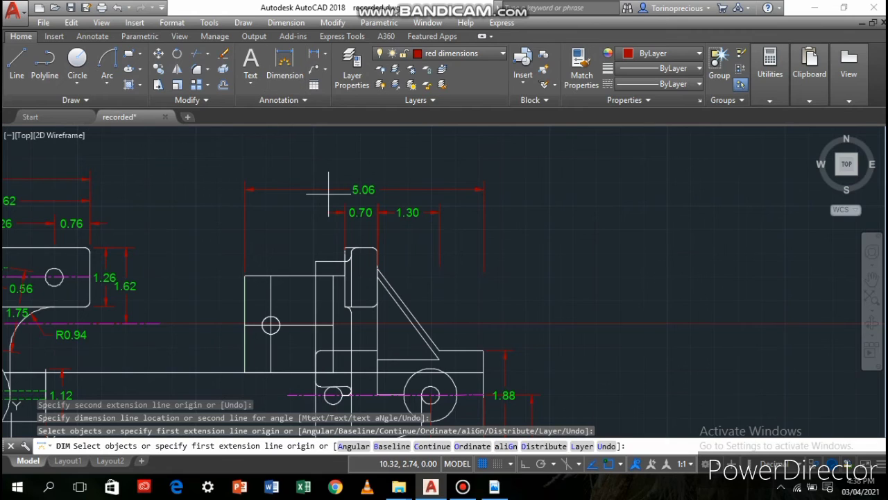
pyautogui.click(345, 255)
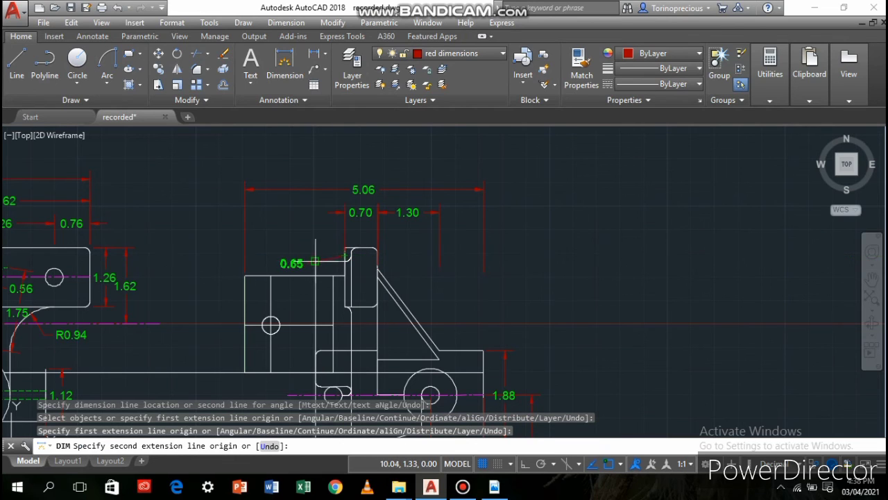
pyautogui.click(315, 256)
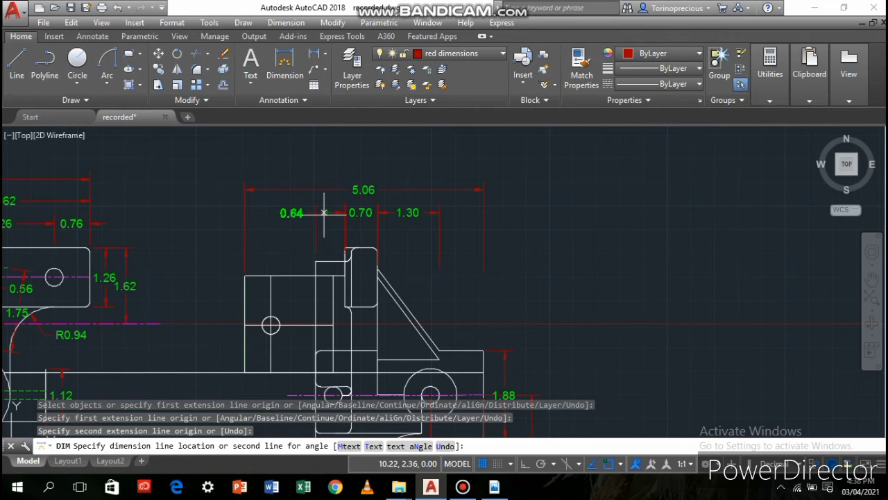
pyautogui.press('Escape')
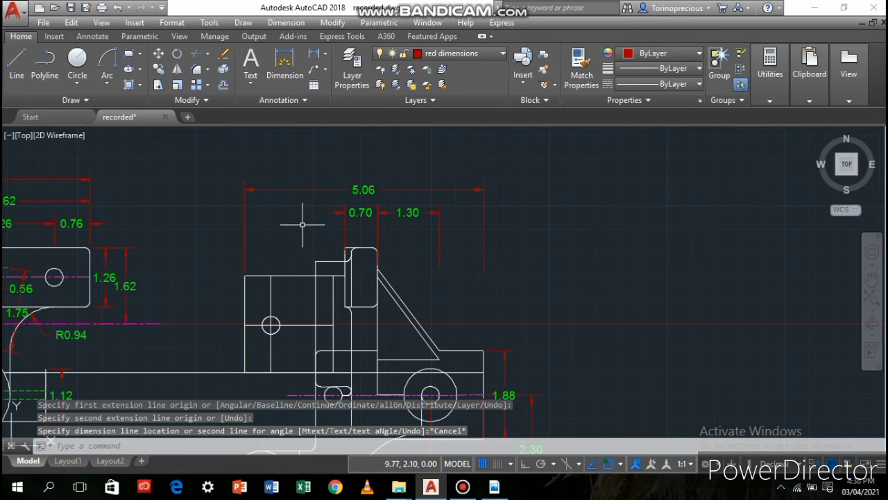
pyautogui.press('space')
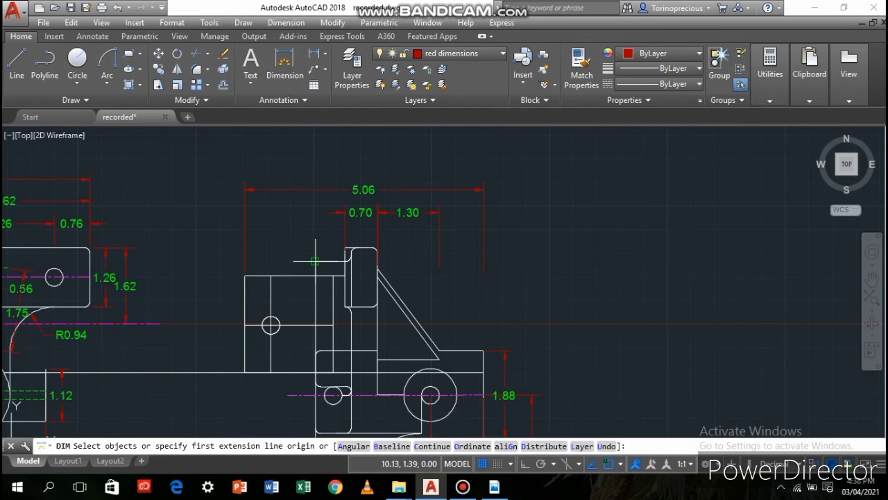
pyautogui.click(346, 254)
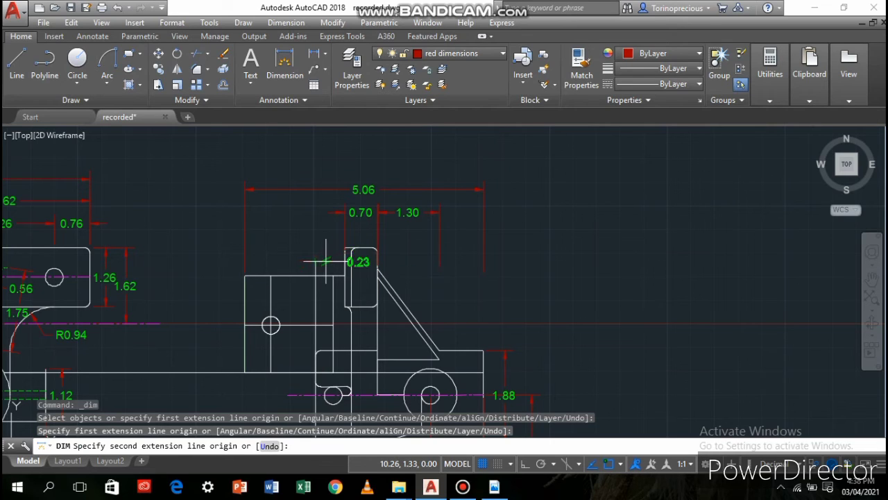
pyautogui.press('Return')
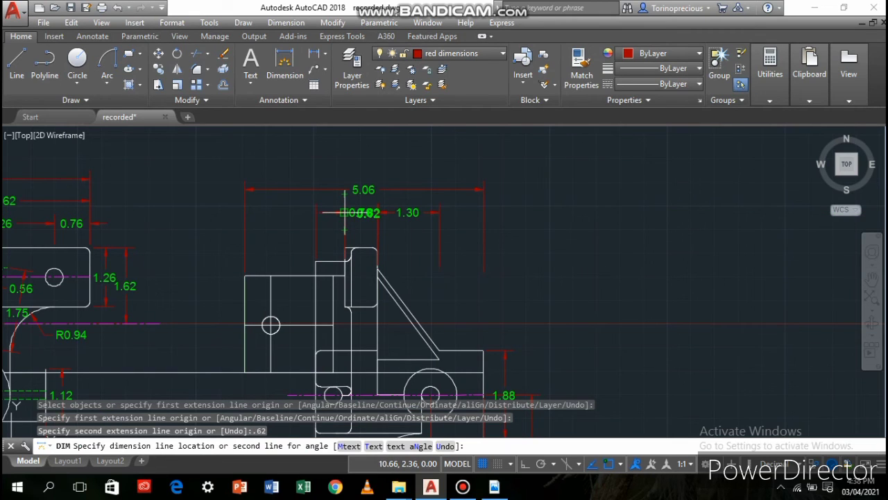
pyautogui.press('Escape')
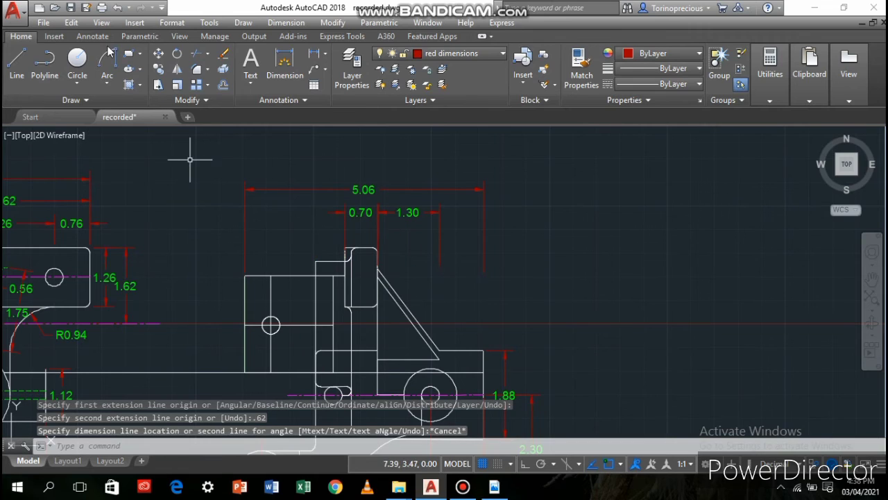
# Dimension the width of the step to the left of the rounded upper block, in line with the block's width dimension
pyautogui.click(289, 81)
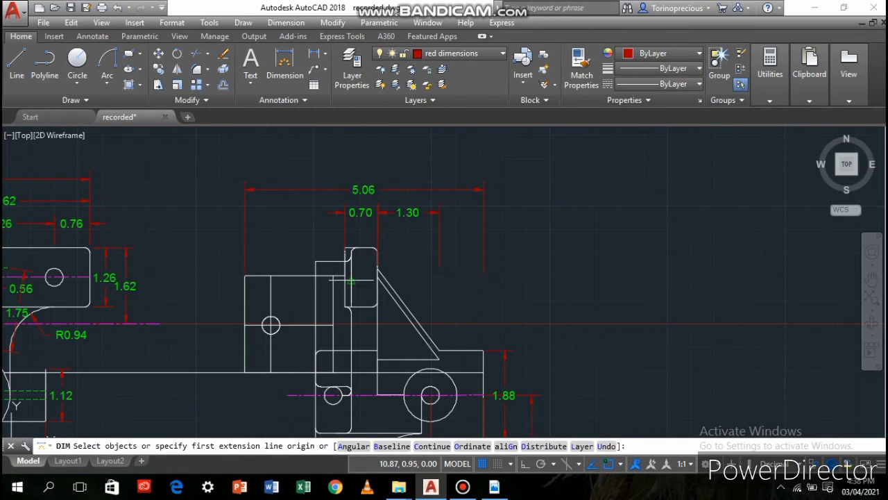
pyautogui.scroll(2, 328, 260)
pyautogui.scroll(3, 336, 262)
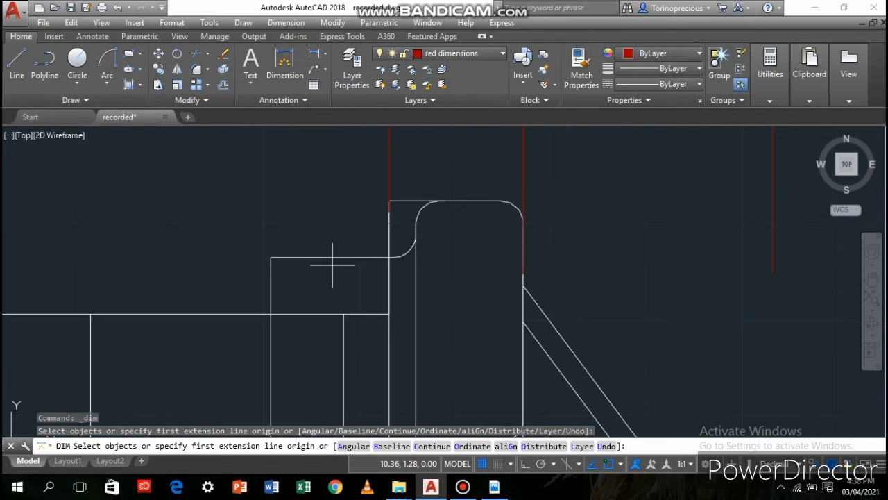
pyautogui.click(388, 254)
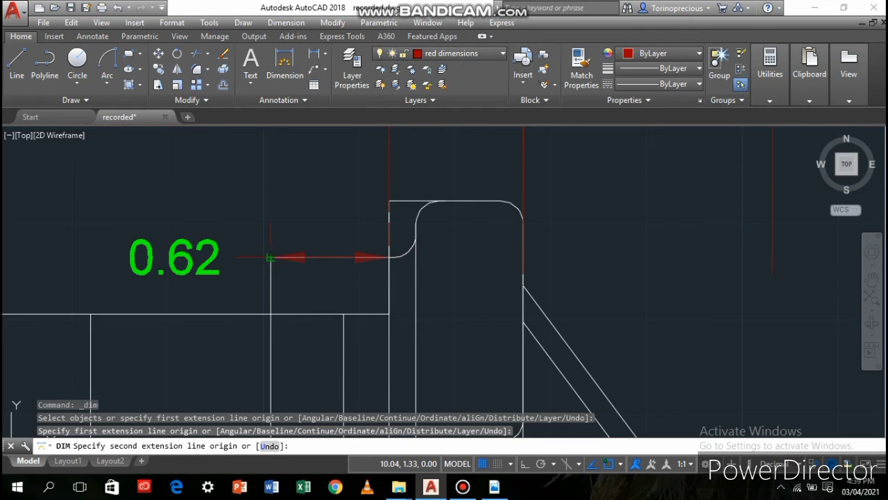
pyautogui.click(271, 257)
pyautogui.scroll(-3, 267, 166)
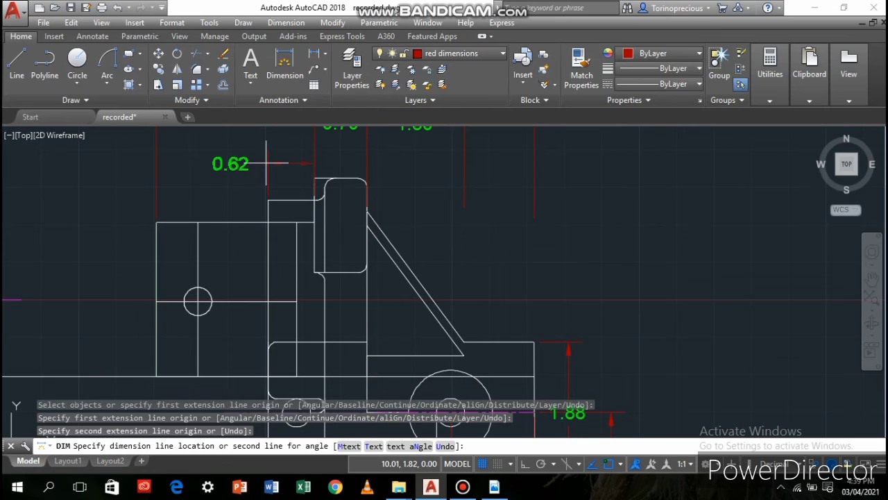
pyautogui.moveTo(265, 166); pyautogui.dragTo(268, 236, button='middle')
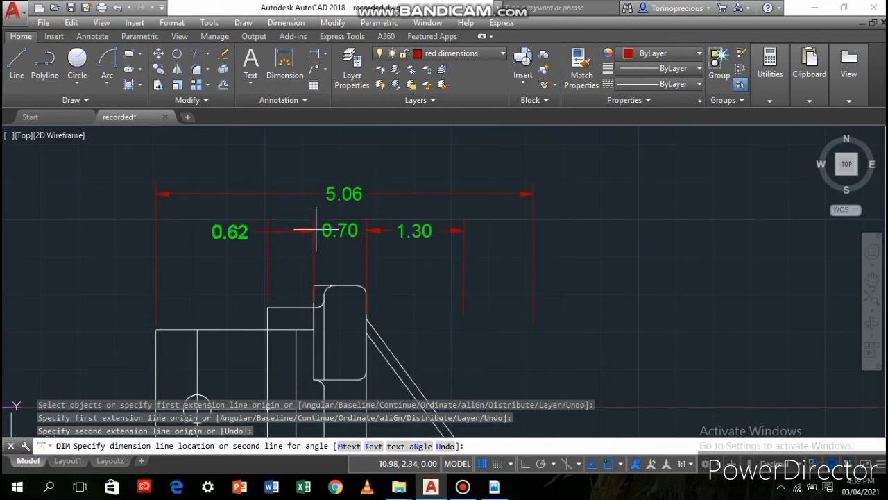
pyautogui.click(277, 231)
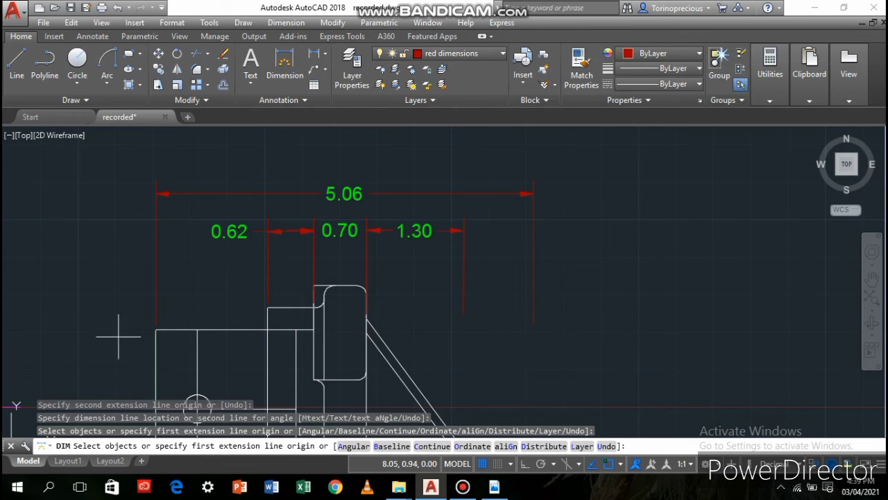
# Dimension the horizontal distance from the second view's left edge to the upper-left hole's vertical centre line, placed just above the plate
pyautogui.scroll(-3, 146, 308)
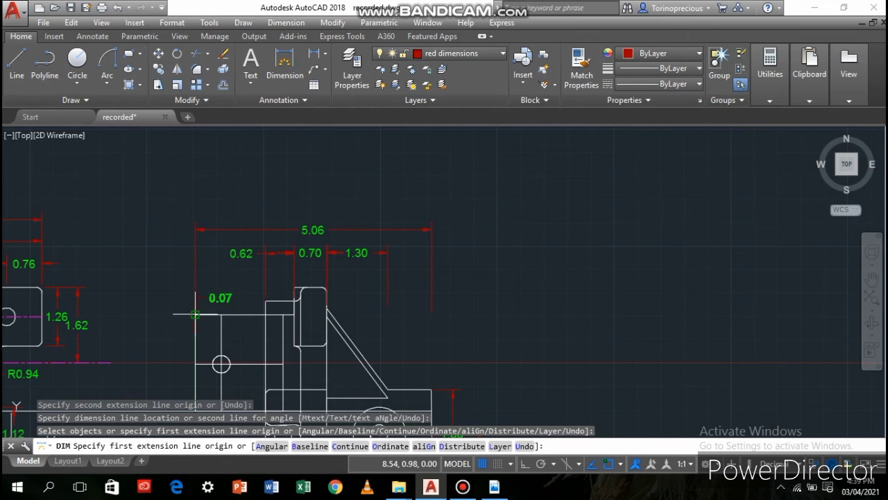
pyautogui.click(196, 314)
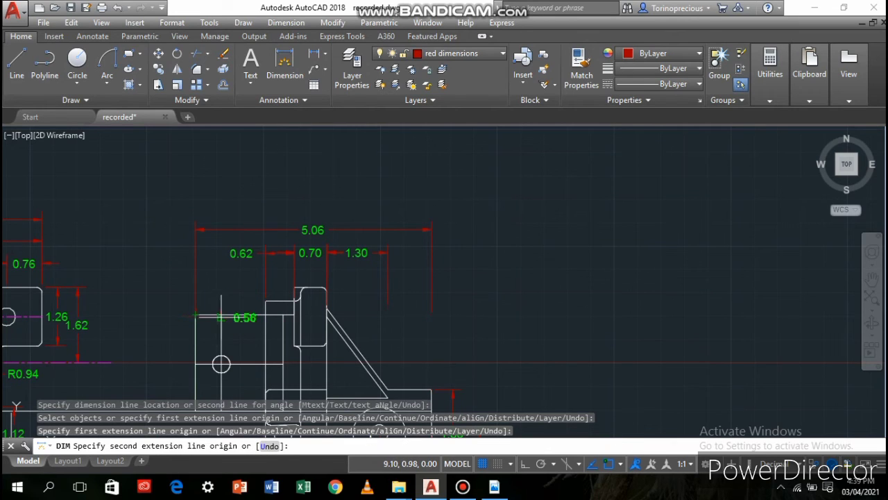
pyautogui.click(220, 316)
pyautogui.click(222, 277)
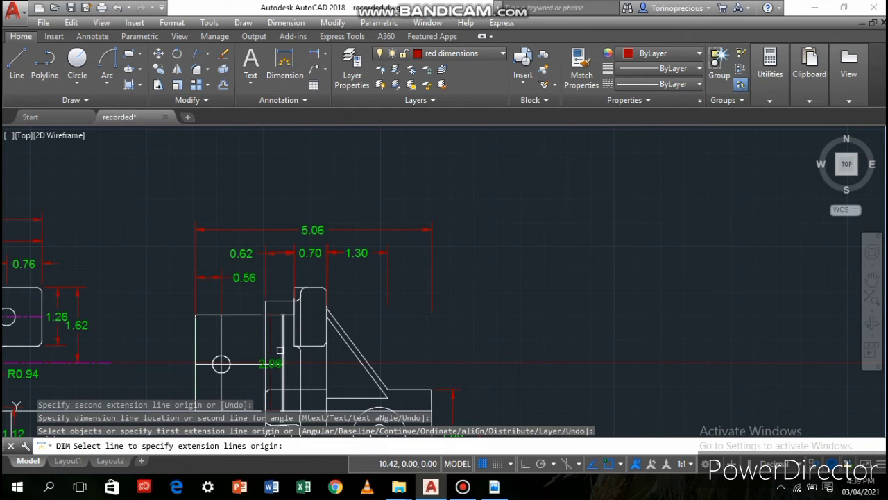
pyautogui.scroll(-3, 280, 350)
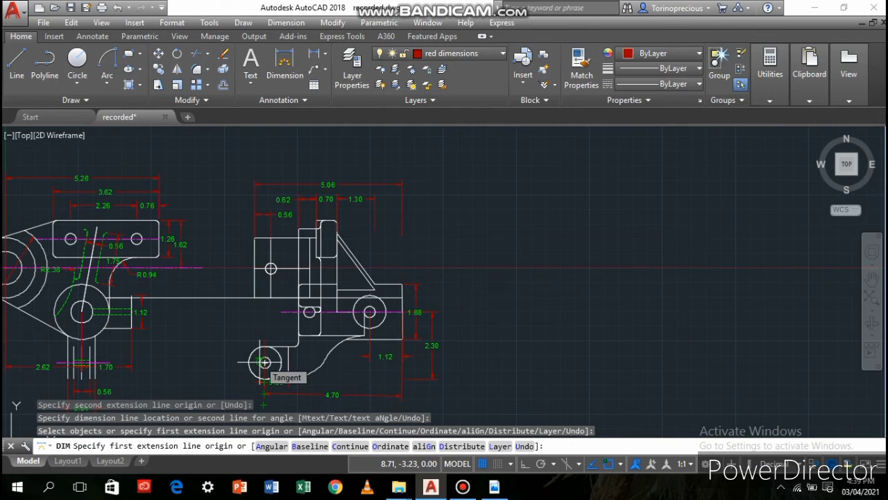
pyautogui.click(254, 251)
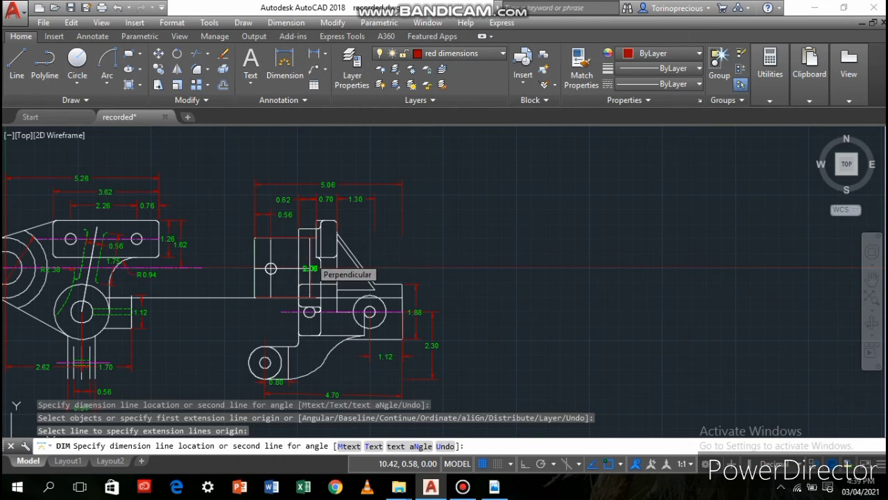
pyautogui.press('Escape')
# Dimension the width of the second view's left rectangular plate, placing the dimension inside the plate above its hole
pyautogui.scroll(3, 274, 247)
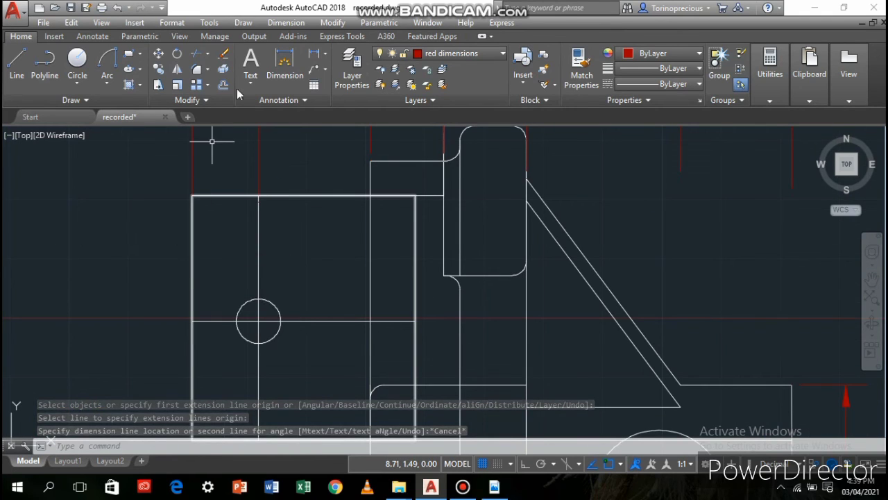
pyautogui.click(284, 70)
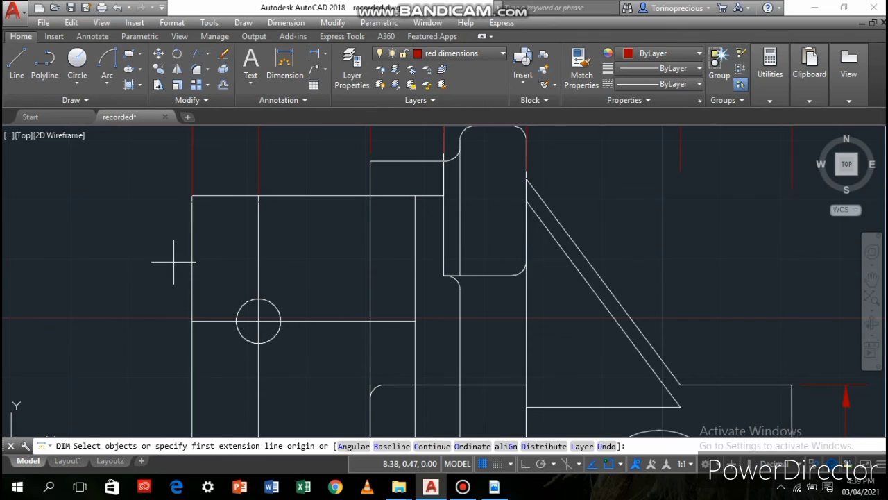
pyautogui.click(192, 195)
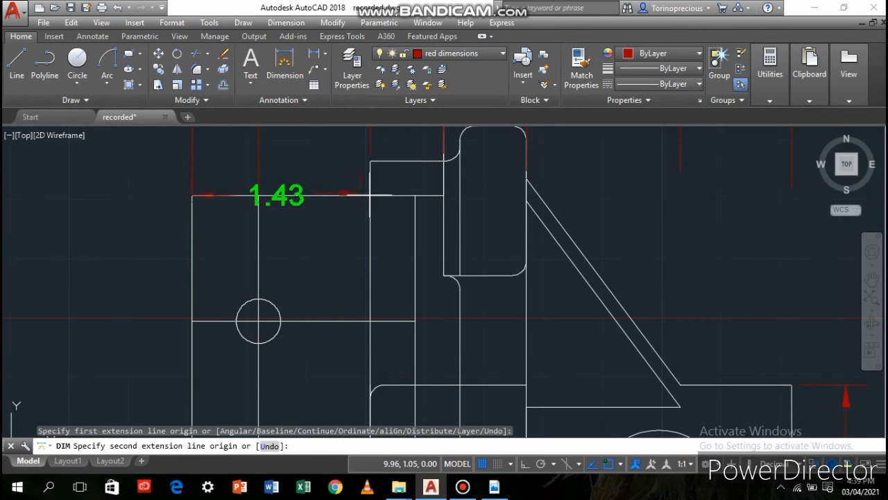
pyautogui.click(415, 196)
pyautogui.click(406, 242)
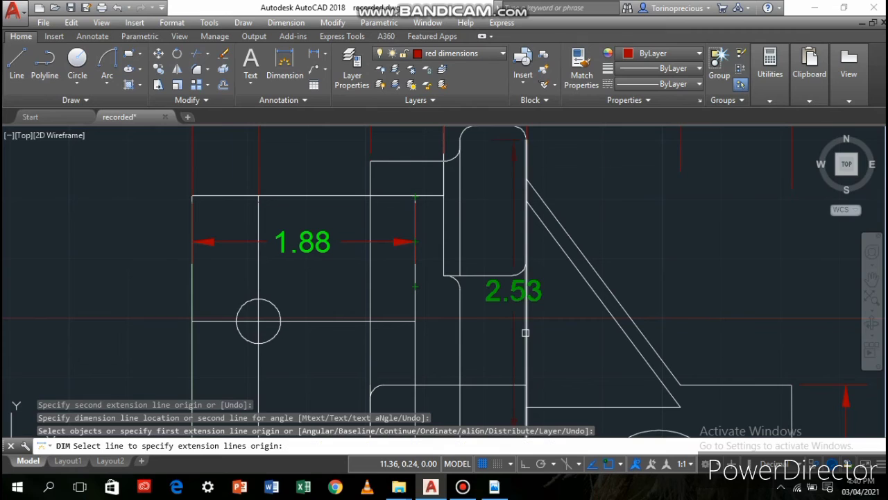
# Dimension the horizontal width of the vertical web below the rounded upper block, placed just above the web's lower horizontal edge
pyautogui.click(526, 385)
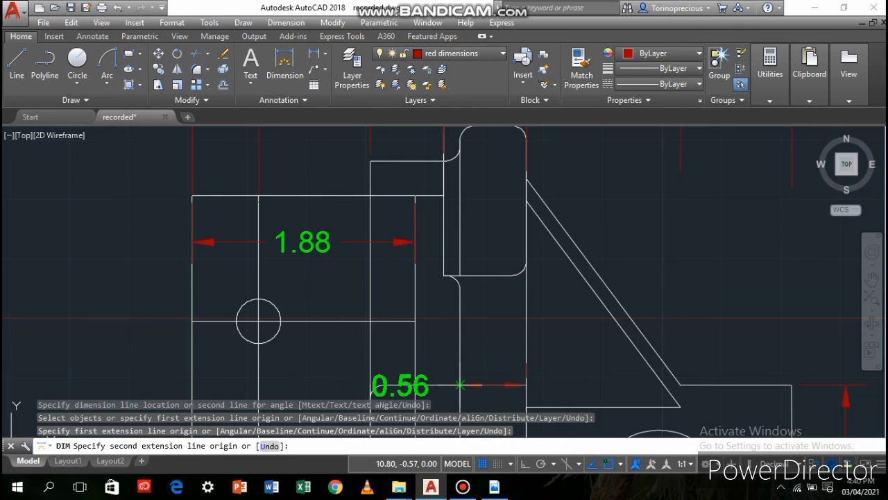
pyautogui.click(460, 384)
pyautogui.click(471, 339)
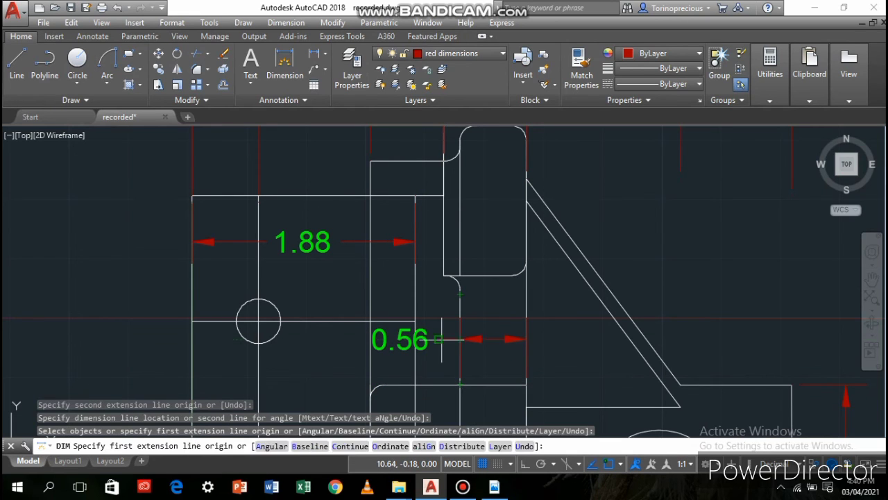
# Add a radius dimension to the lower convex arc of the second view's curved arm, placed outside the arc
pyautogui.scroll(-4, 401, 350)
pyautogui.scroll(-2, 401, 350)
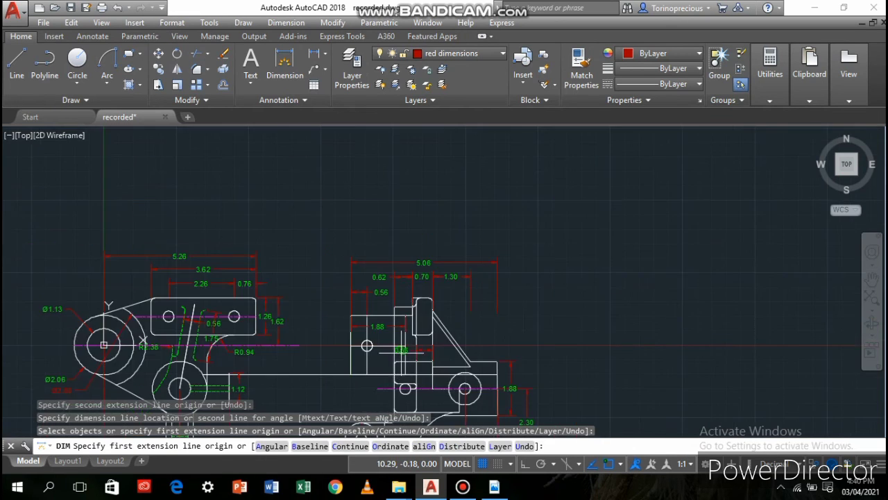
pyautogui.moveTo(336, 409)
pyautogui.mouseDown(button='middle')
pyautogui.moveTo(436, 354)
pyautogui.moveTo(438, 277)
pyautogui.mouseUp(button='middle')
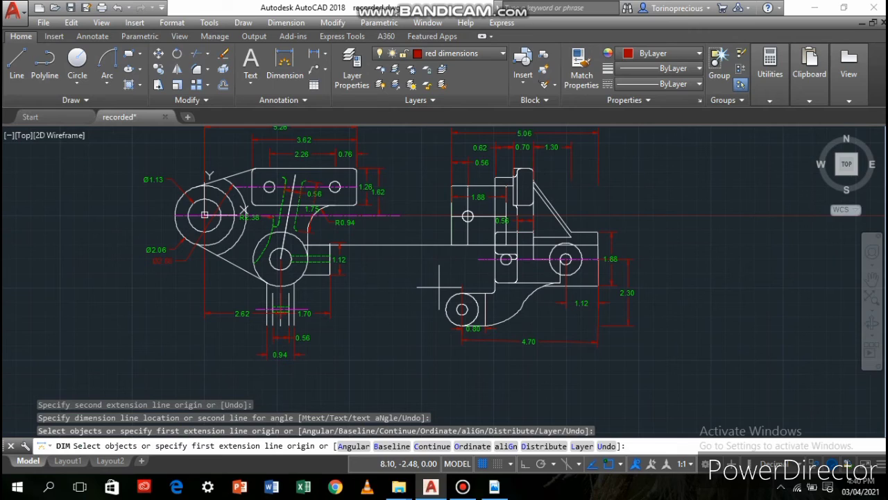
pyautogui.click(325, 55)
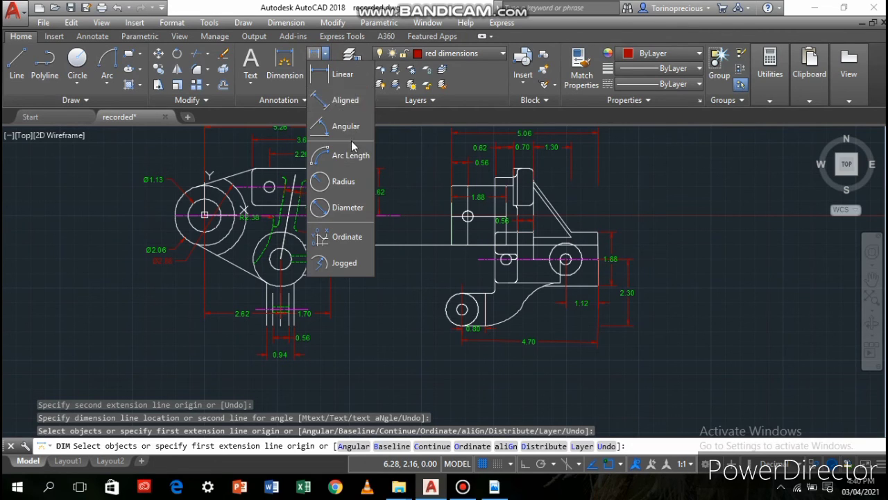
pyautogui.click(343, 182)
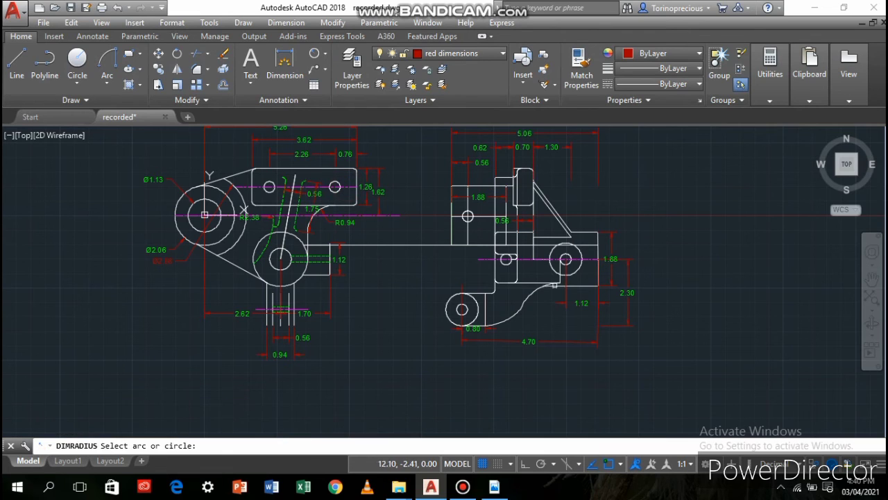
pyautogui.scroll(2, 437, 325)
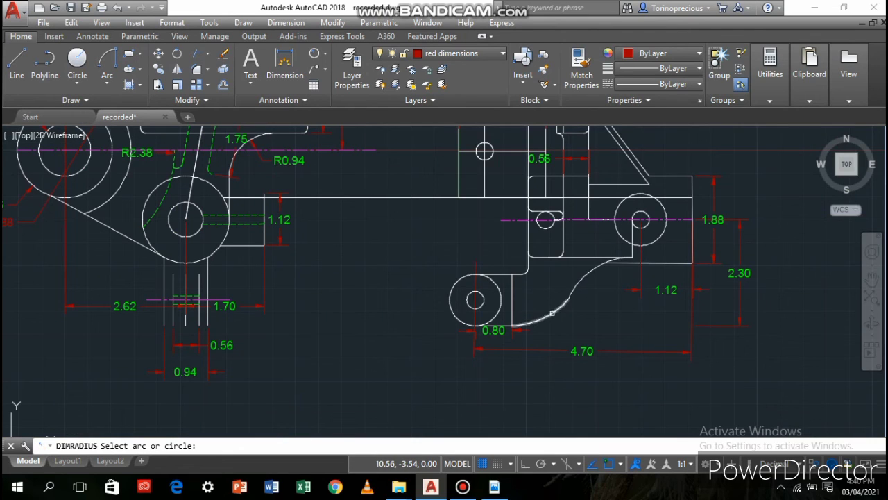
pyautogui.click(552, 313)
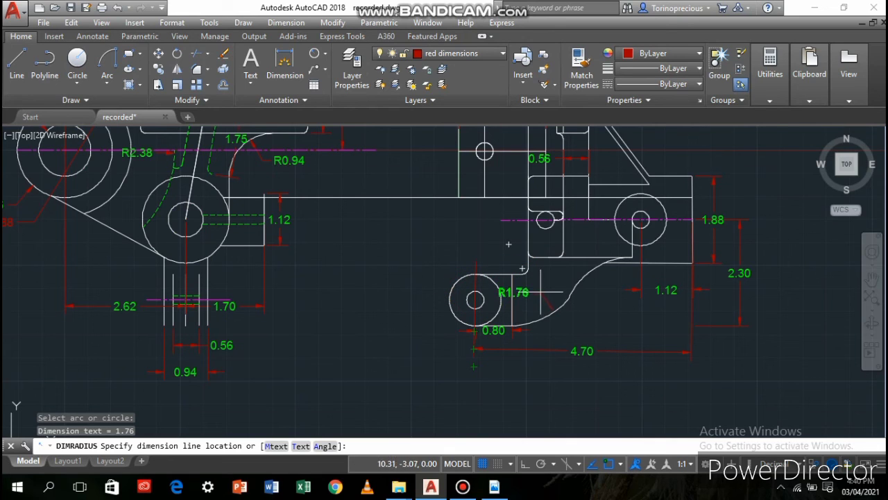
pyautogui.click(559, 333)
# Add a radius dimension to the upper concave arc of the curved arm, placed below and to the right of the arc
pyautogui.click(580, 281)
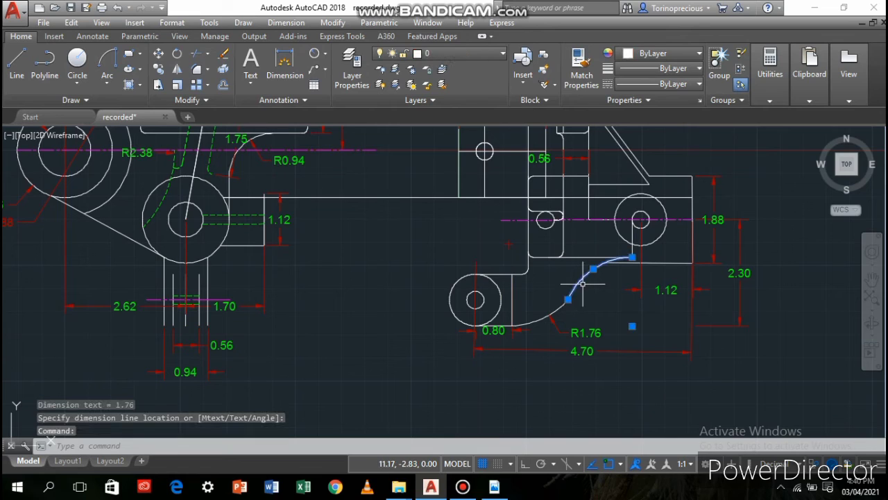
pyautogui.click(312, 54)
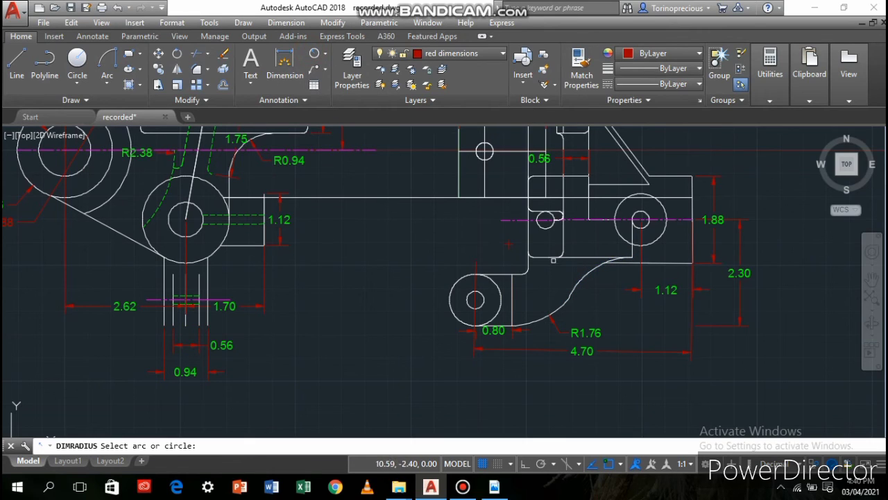
pyautogui.click(582, 272)
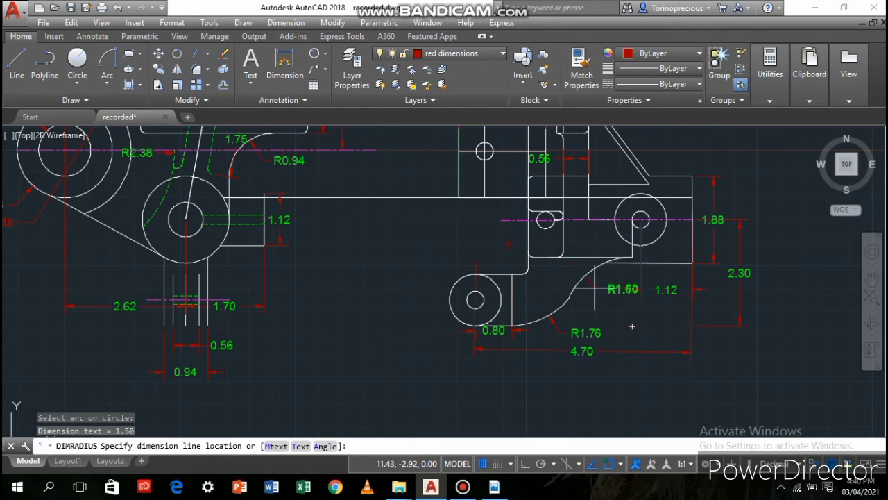
pyautogui.click(591, 296)
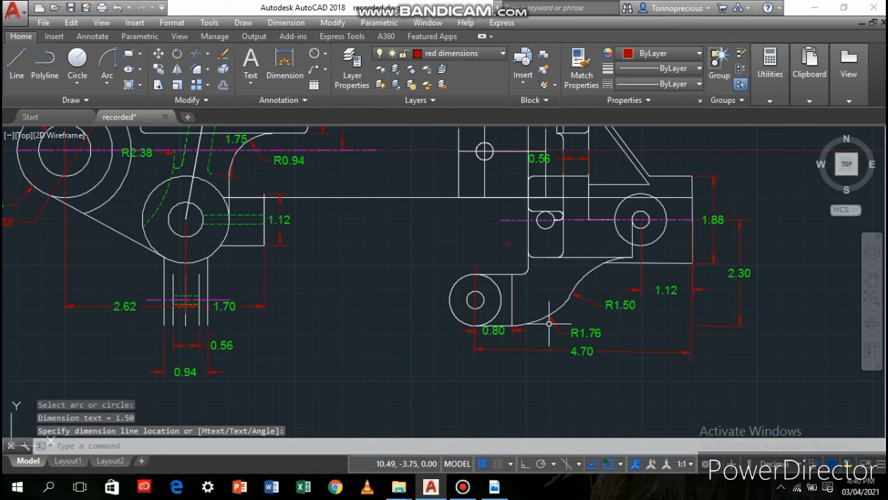
# Add a radius dimension to the small hole in the second view's lower-left boss, placed below and to the left of the boss
pyautogui.click(475, 300)
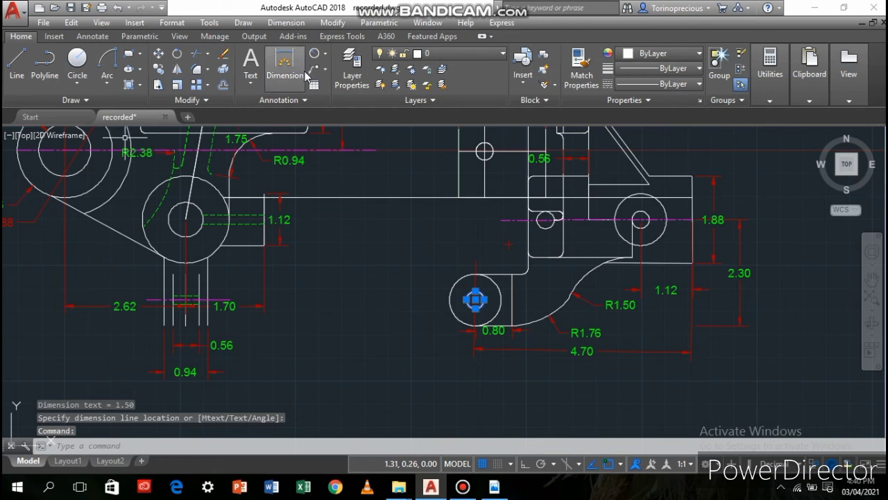
pyautogui.click(315, 54)
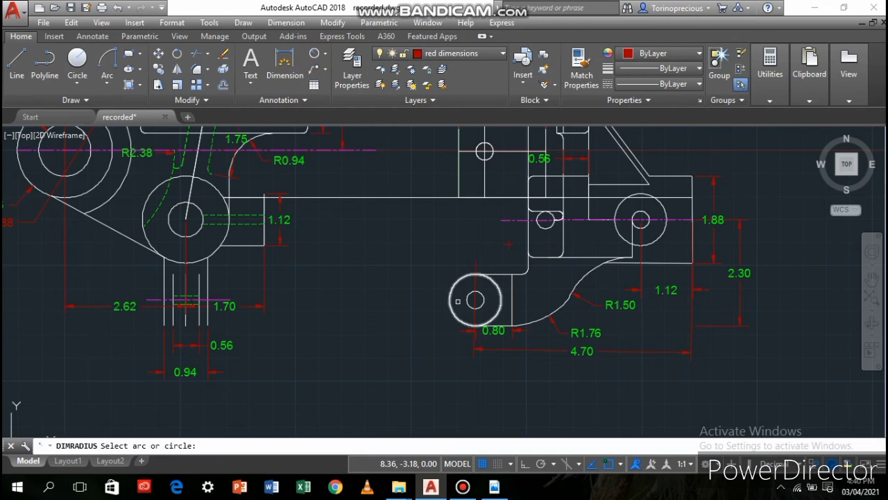
pyautogui.click(475, 300)
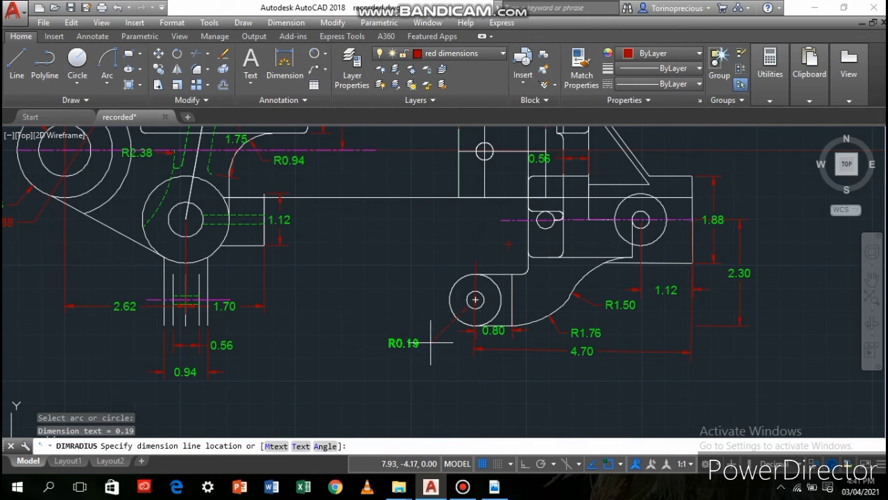
pyautogui.click(430, 342)
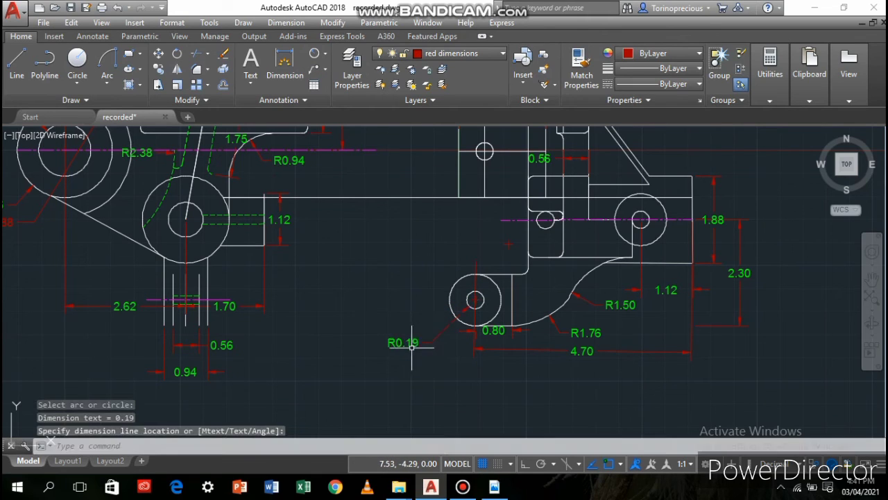
# Set the precision of the small hole's radius dimension to four decimal places (0.0000)
pyautogui.click(409, 342)
pyautogui.rightClick(410, 342)
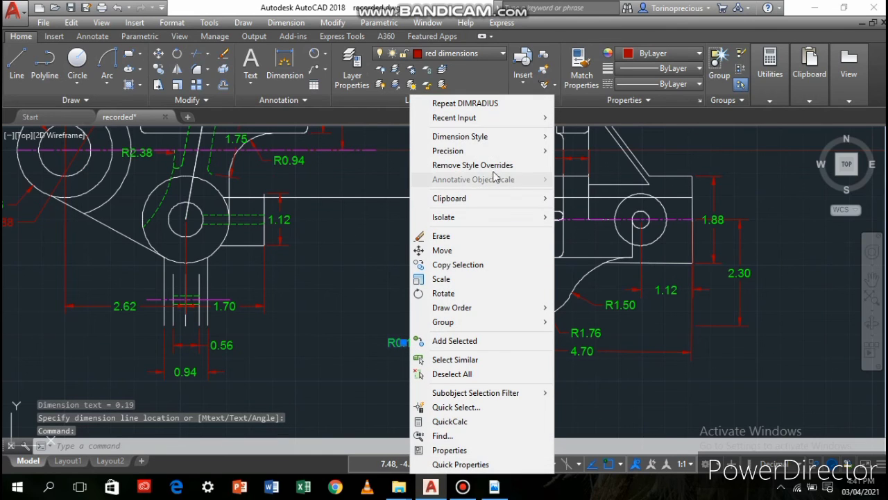
pyautogui.click(506, 151)
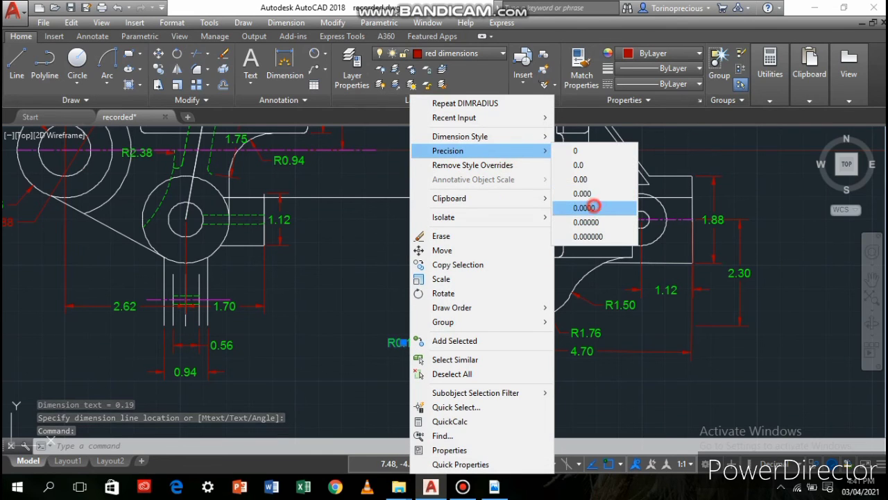
pyautogui.click(610, 207)
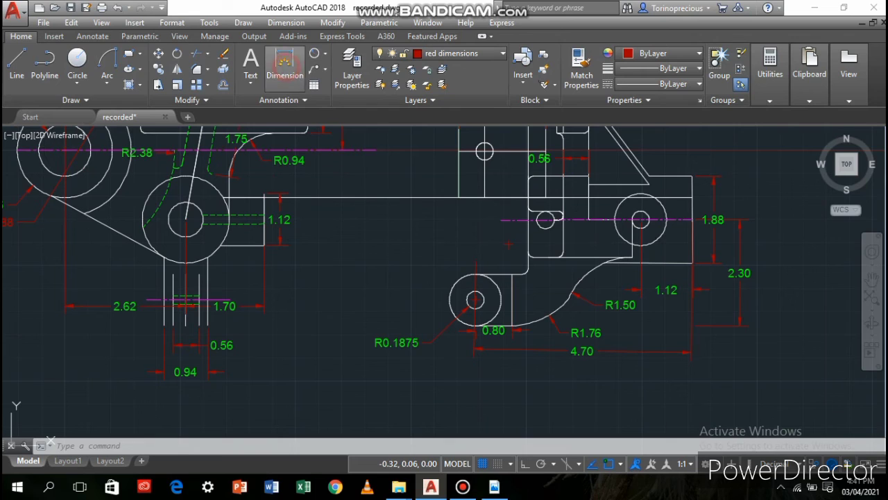
pyautogui.click(284, 66)
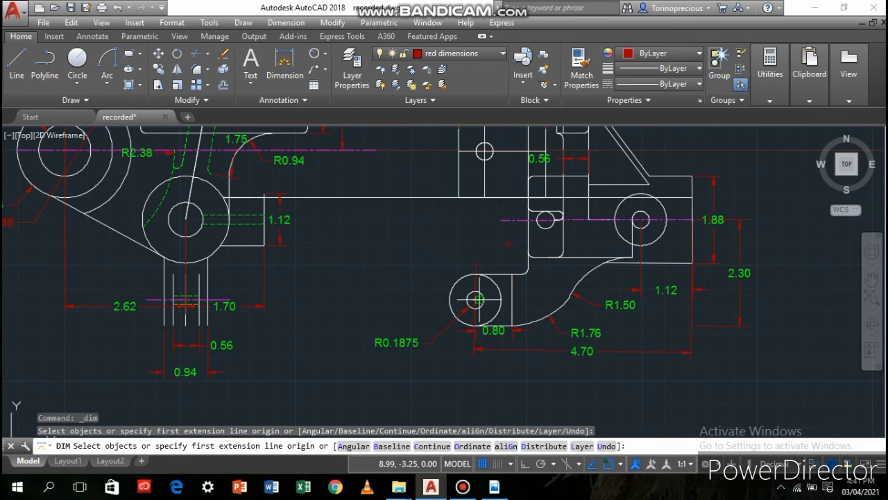
pyautogui.click(475, 300)
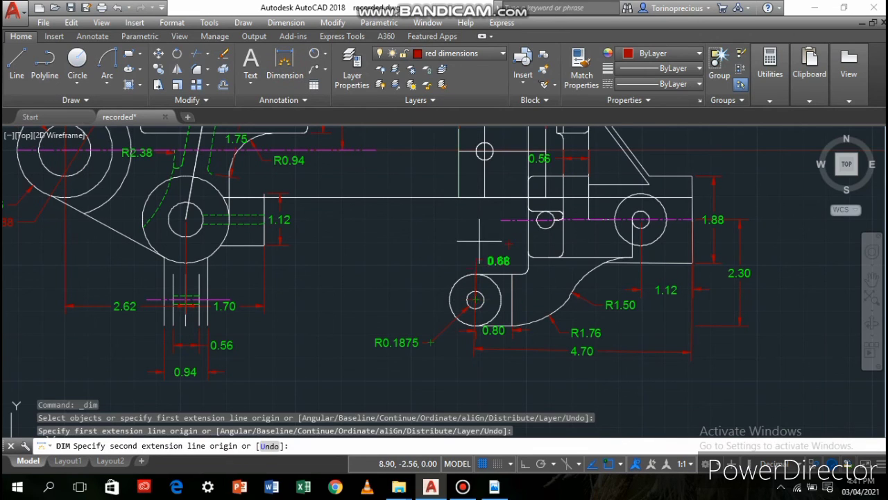
pyautogui.click(485, 151)
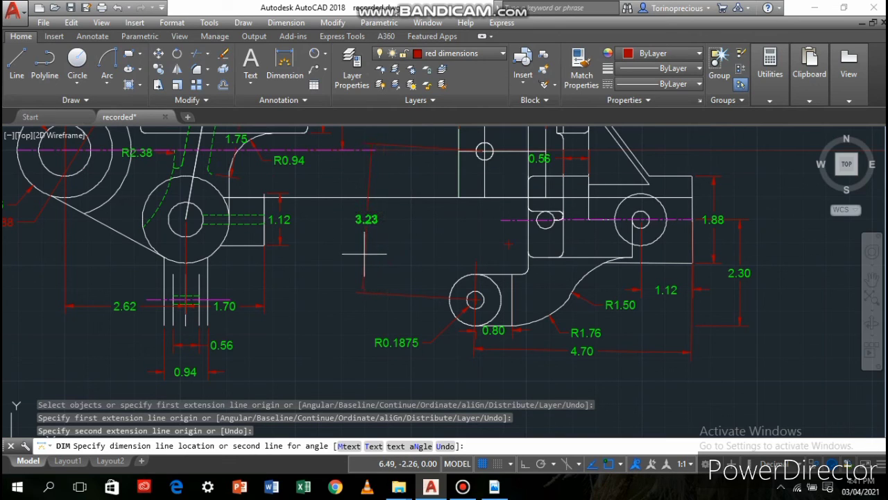
pyautogui.hotkey('ctrl', 'z')
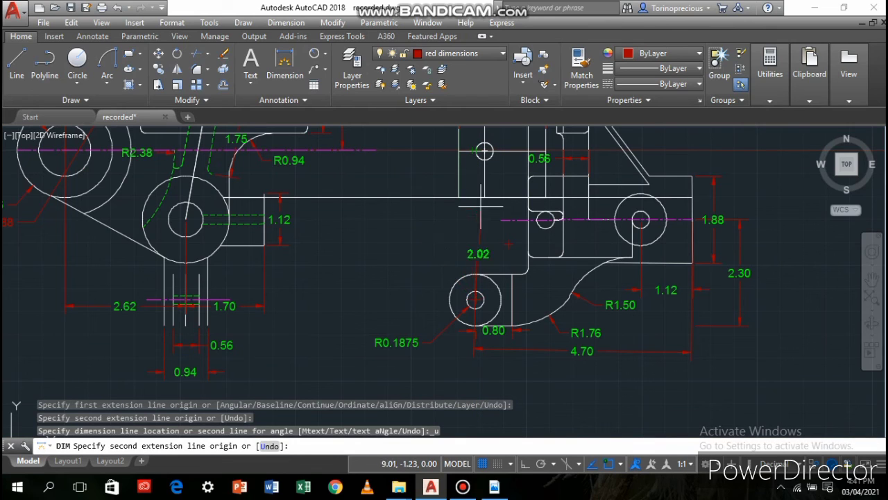
pyautogui.scroll(2, 479, 155)
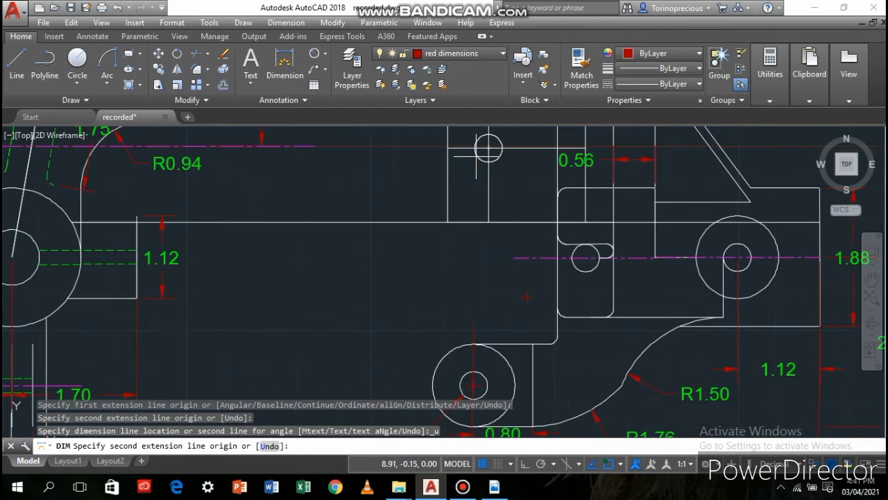
pyautogui.scroll(2, 475, 155)
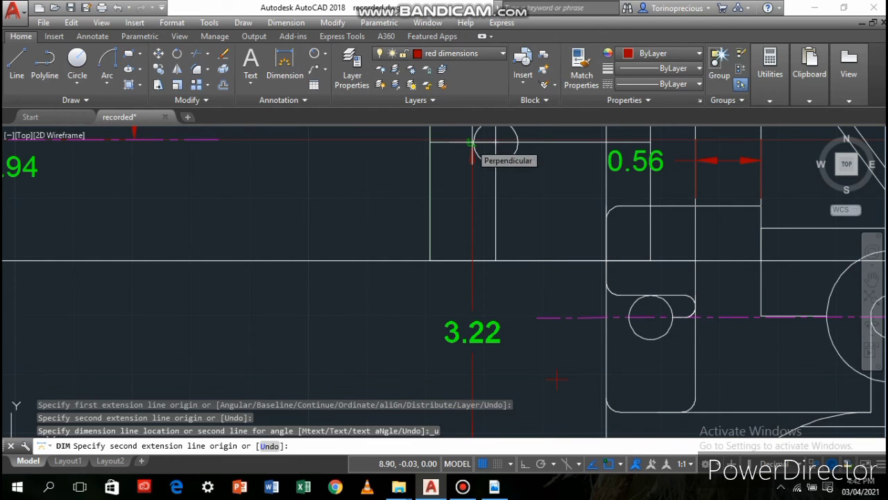
pyautogui.press('Escape')
pyautogui.press('Return')
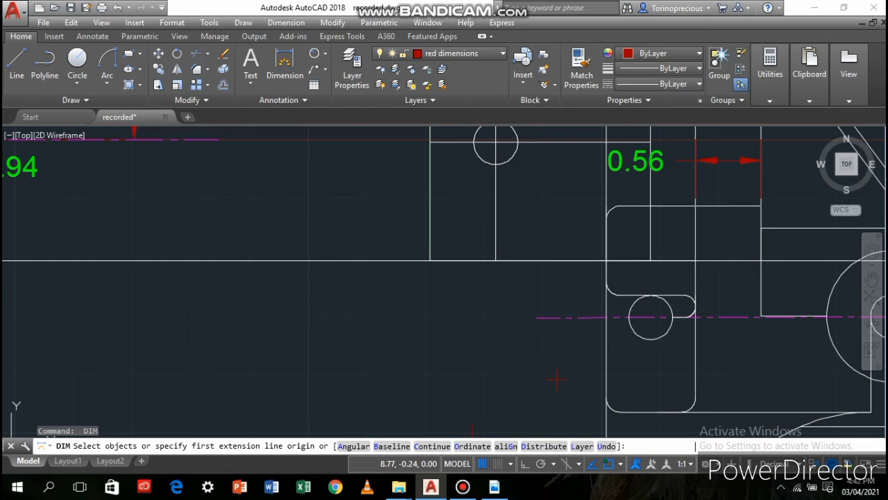
pyautogui.scroll(-4, 448, 194)
pyautogui.press('Escape')
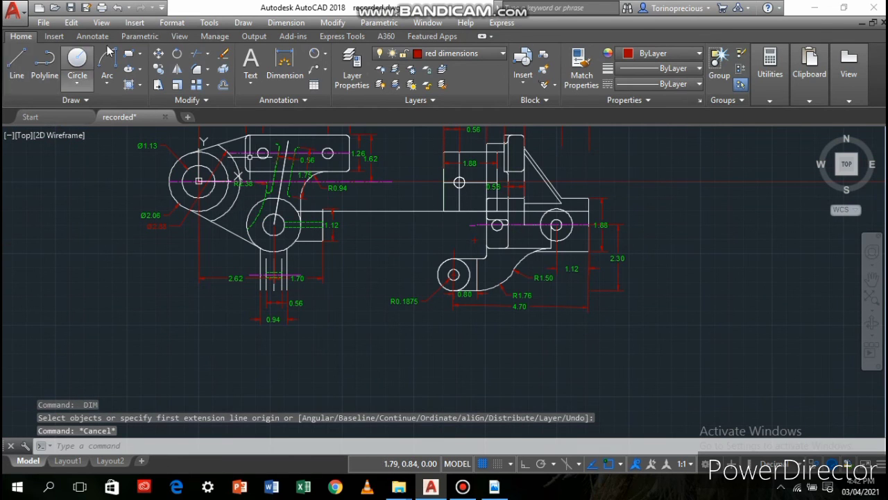
# Start a vertical dimension downward from the first view's horizontal centre line at the 1.62 dimension, with the second origin 3.36 away
pyautogui.click(276, 76)
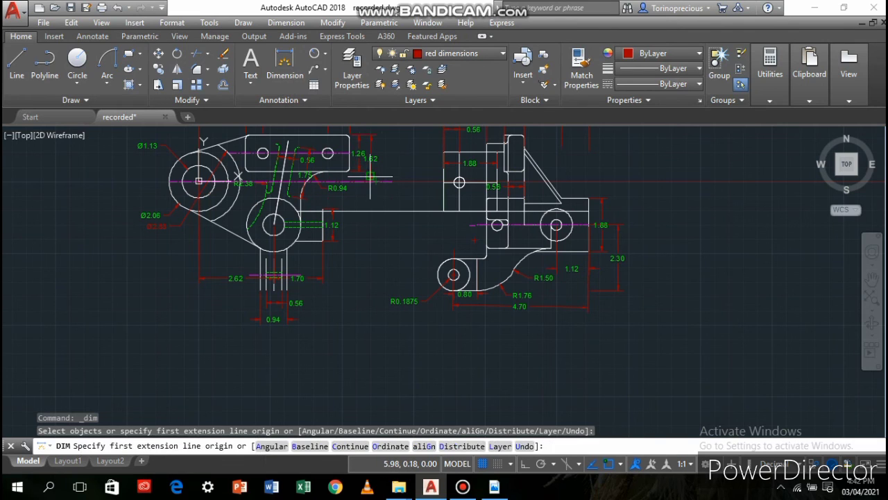
pyautogui.click(370, 180)
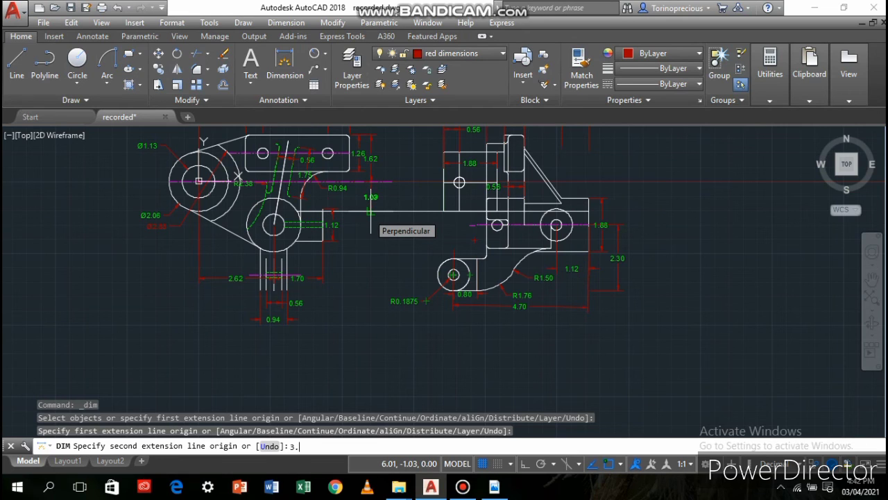
pyautogui.press('Return')
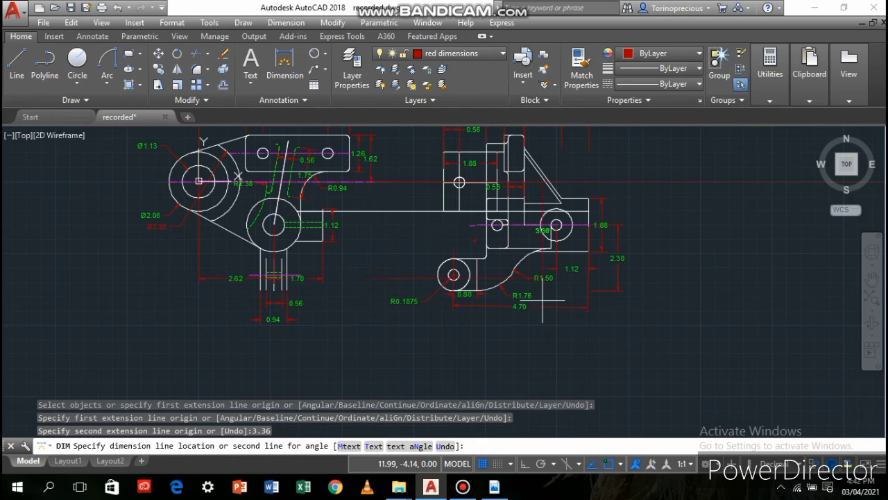
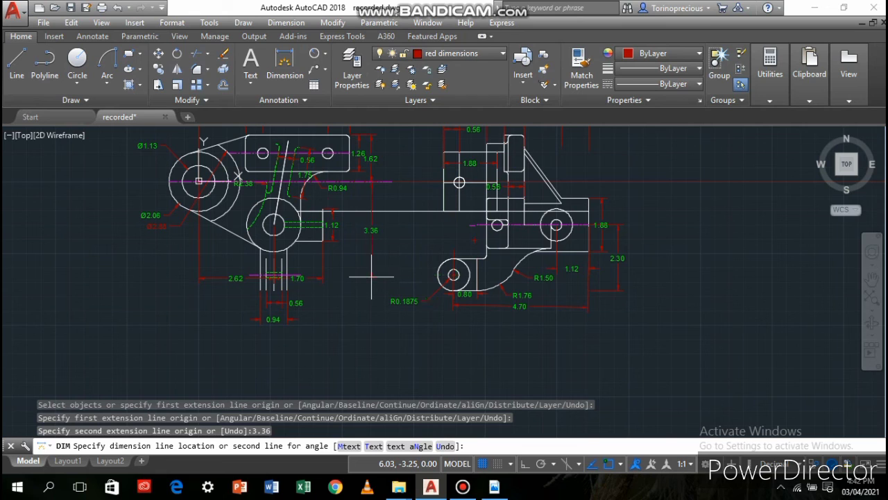
# Place the 3.36 vertical dimension directly beneath the 1.62 dimension and end the dimensioning command
pyautogui.click(372, 275)
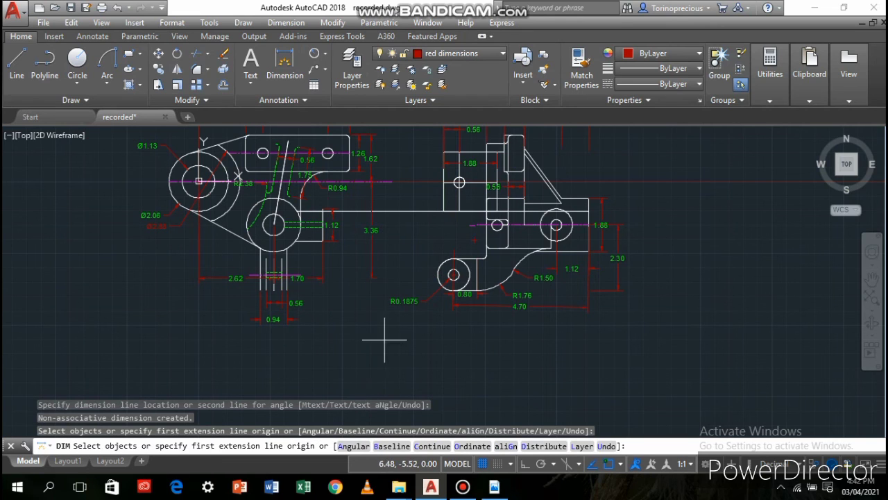
pyautogui.scroll(6, 393, 314)
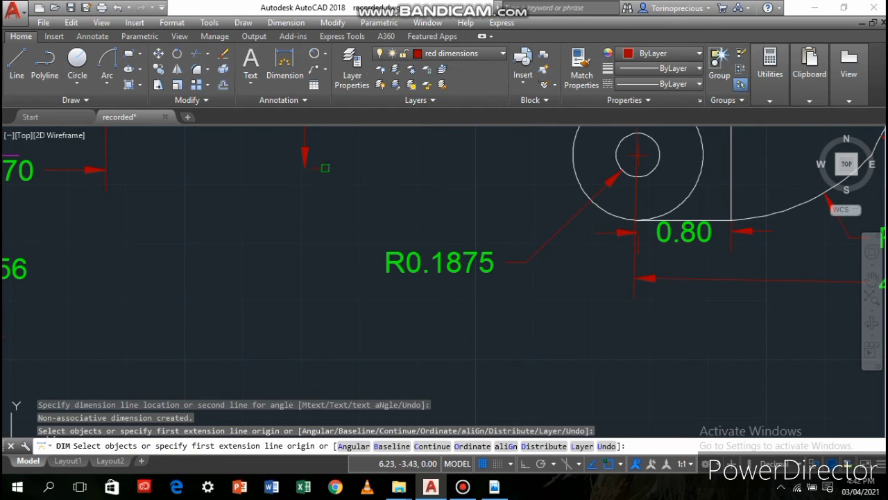
pyautogui.click(325, 168)
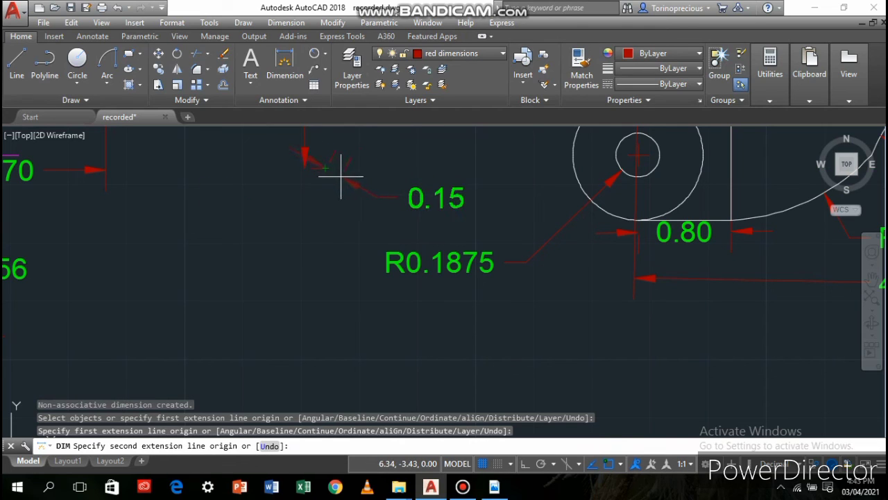
pyautogui.press('Escape')
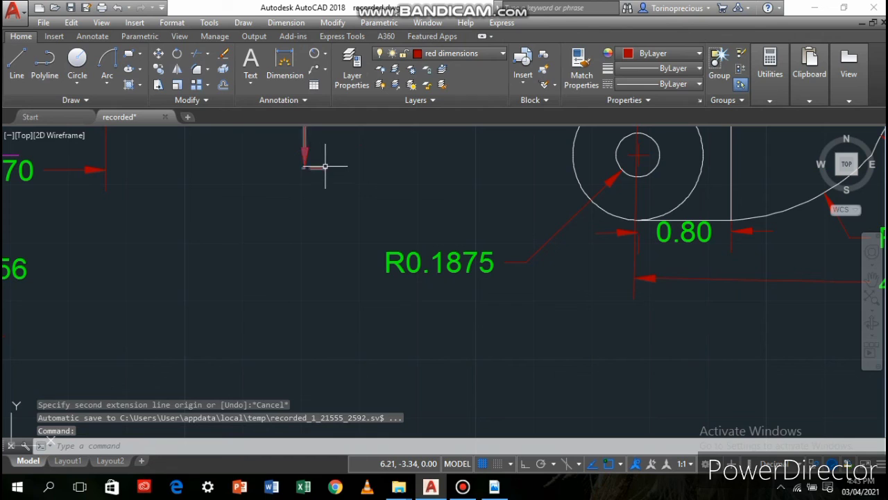
pyautogui.click(327, 168)
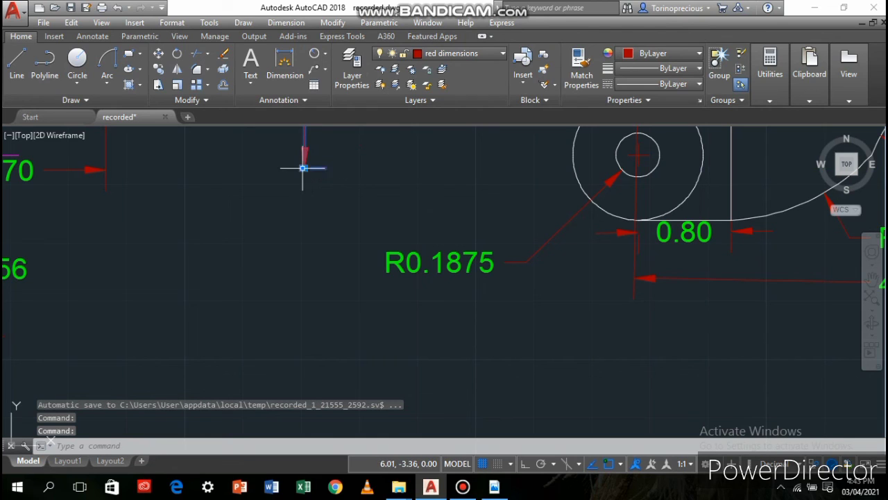
pyautogui.click(303, 168)
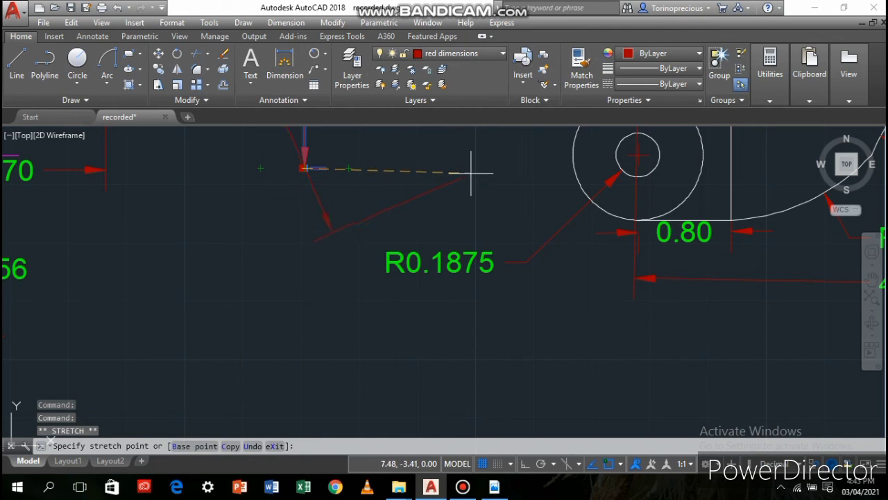
pyautogui.press('Escape')
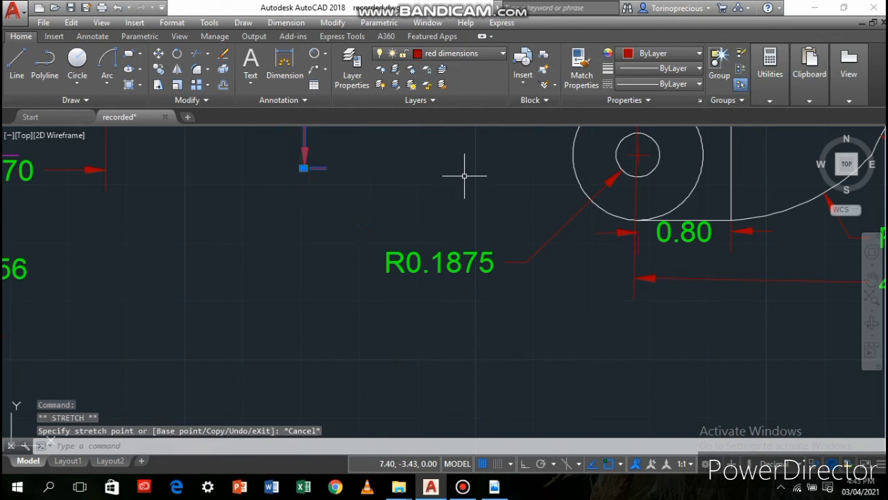
pyautogui.rightClick(322, 167)
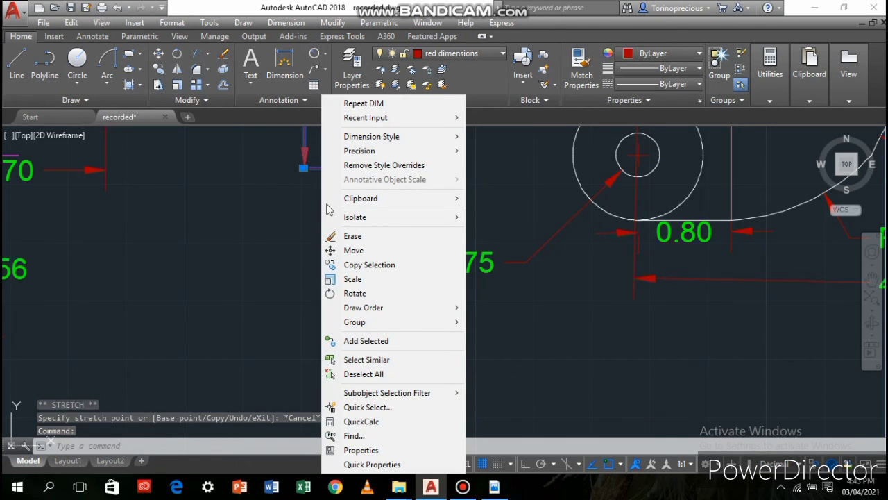
pyautogui.click(301, 220)
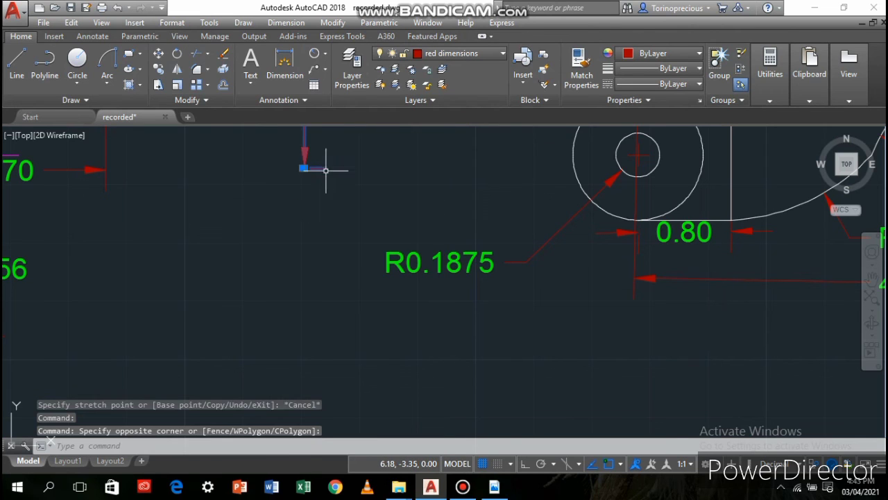
# Draw a line from the centre of the second view's lower-left boss hole to the lower end of the 3.36 dimension
pyautogui.scroll(-4, 291, 245)
pyautogui.moveTo(292, 250); pyautogui.dragTo(419, 340, button='middle')
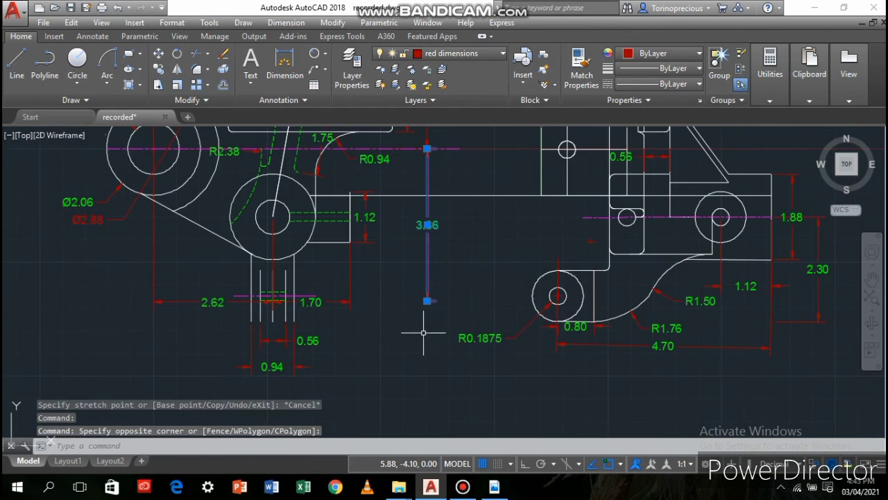
pyautogui.scroll(-2, 424, 306)
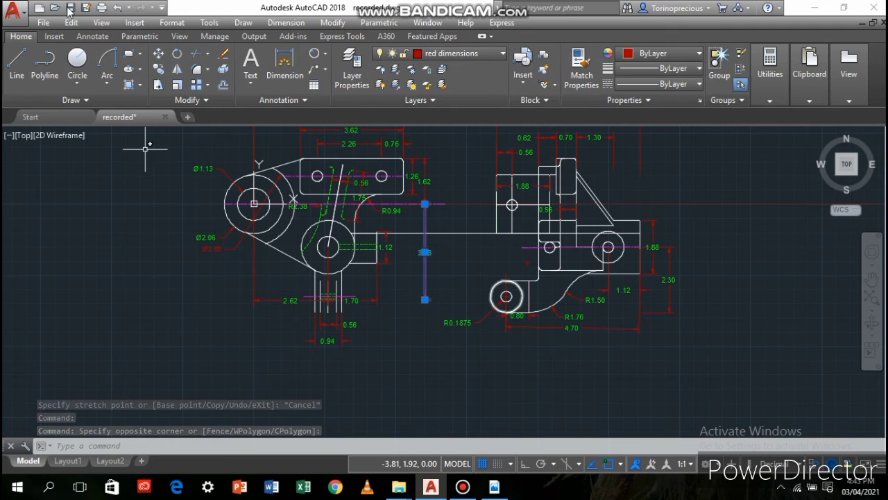
pyautogui.click(17, 63)
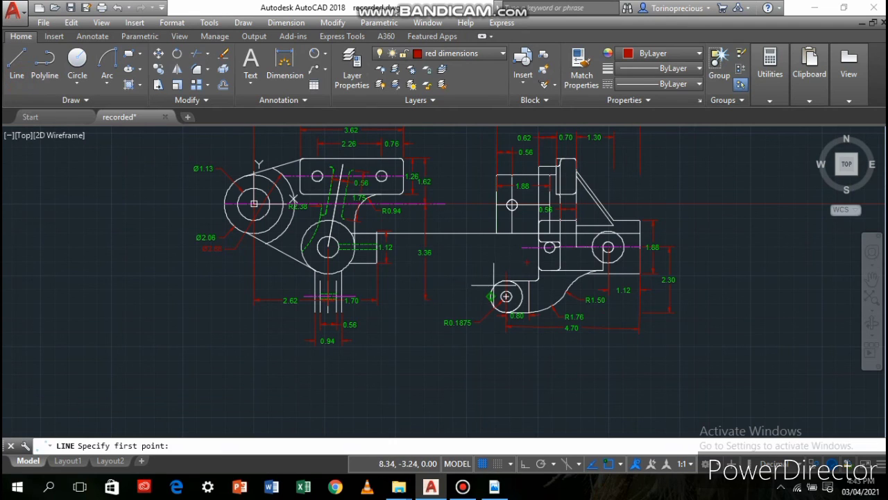
pyautogui.click(506, 296)
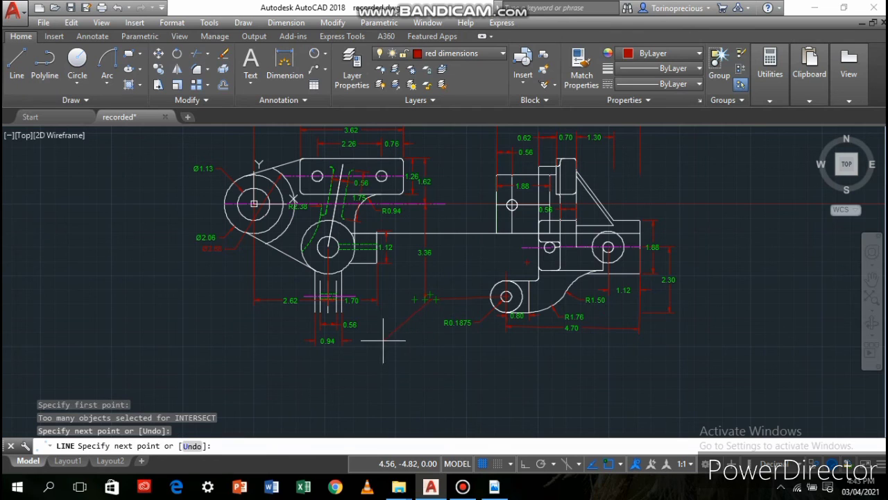
pyautogui.scroll(5, 380, 341)
pyautogui.scroll(-2, 391, 326)
pyautogui.scroll(-5, 451, 326)
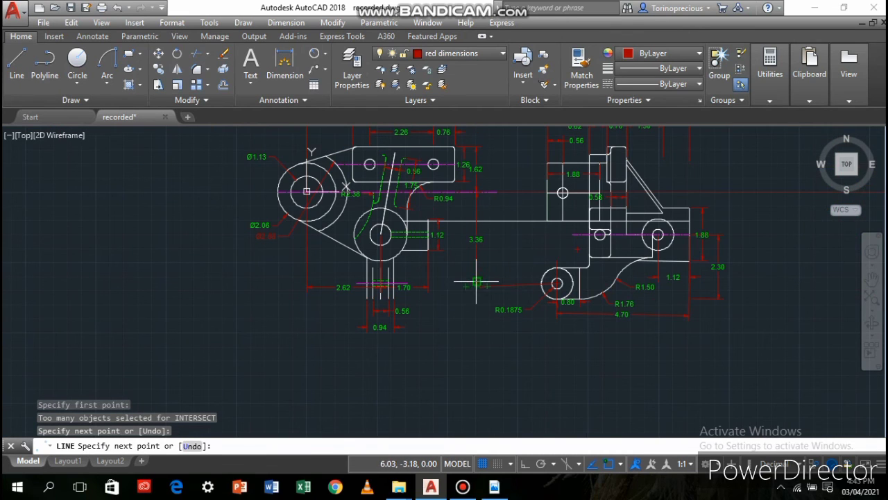
pyautogui.press('Return')
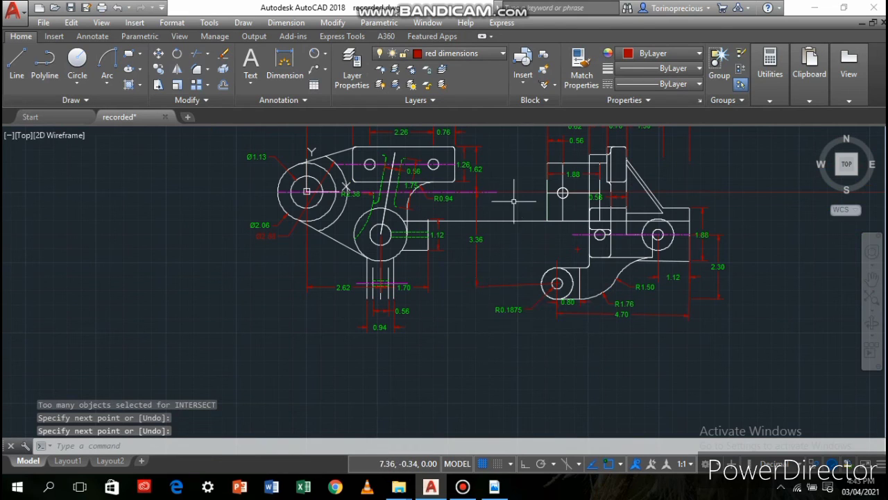
# Draw a line from the centre of the second view's upper-left hole to the upper end of the 3.36 dimension
pyautogui.click(17, 69)
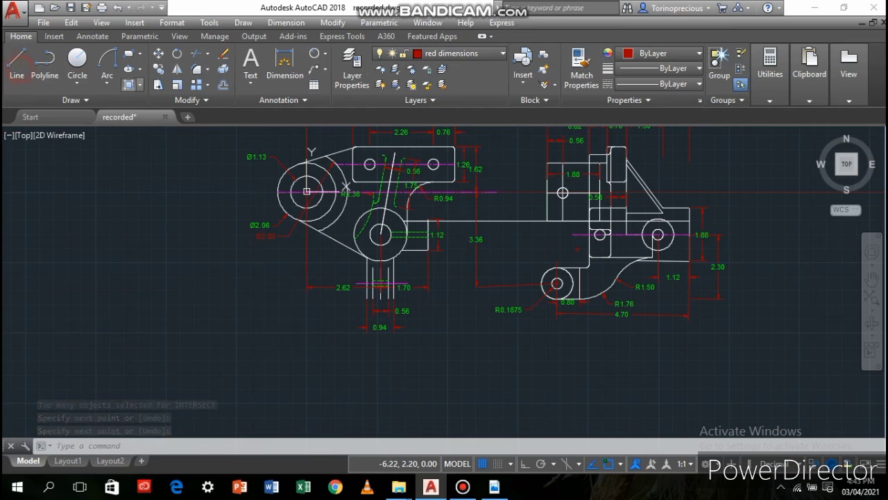
pyautogui.click(562, 193)
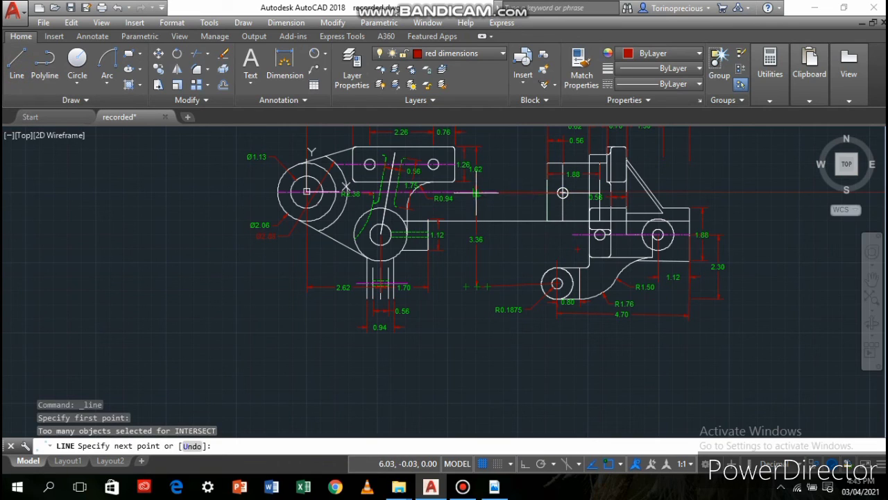
pyautogui.click(479, 197)
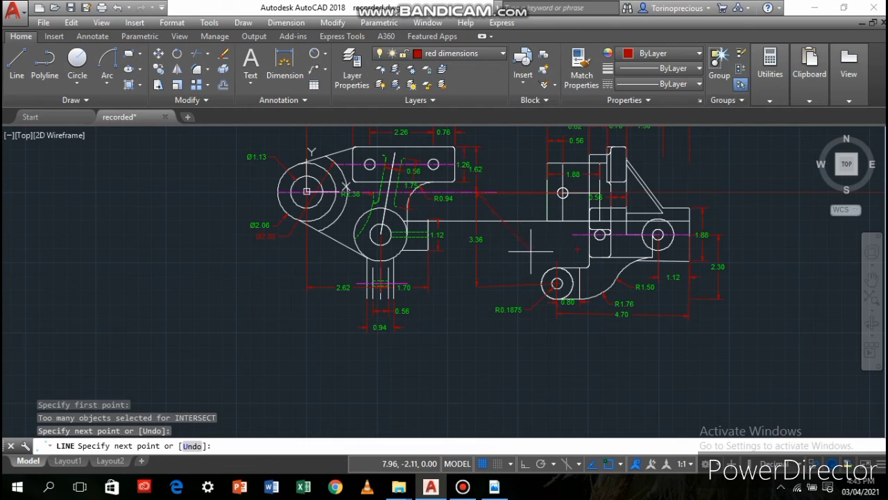
pyautogui.press('Return')
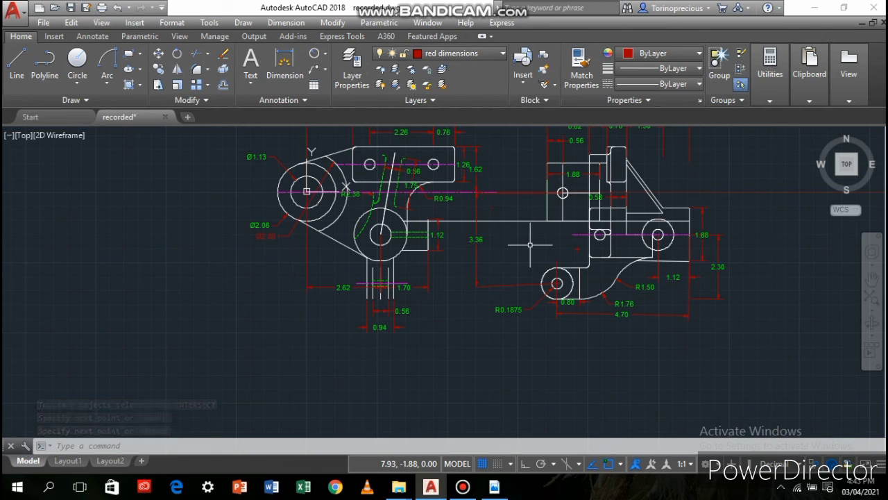
# Make the green layer current and draw a horizontal line across the second view's body, just above its magenta centre line, between the outer vertical edges
pyautogui.scroll(2, 530, 244)
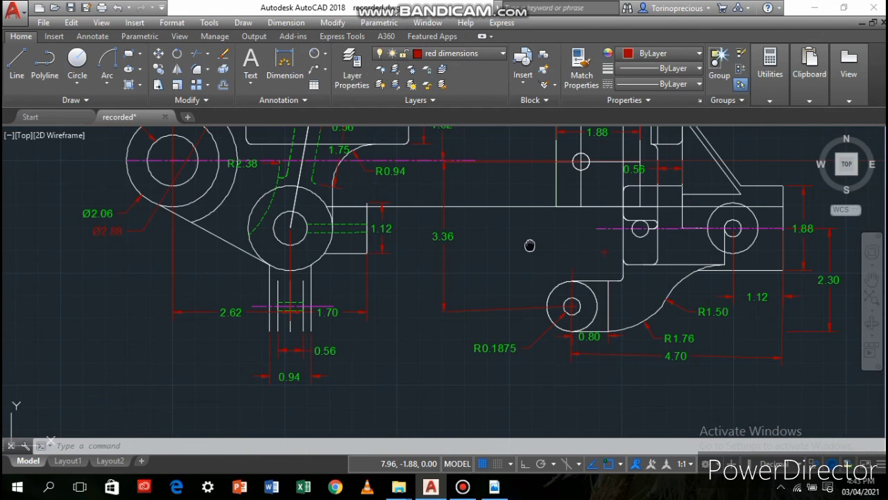
pyautogui.moveTo(529, 245); pyautogui.dragTo(448, 291, button='middle')
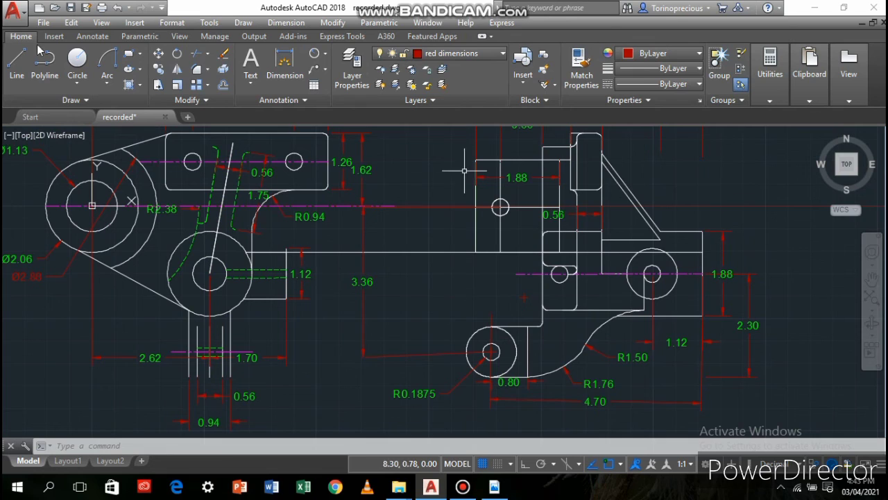
pyautogui.click(471, 61)
pyautogui.click(482, 101)
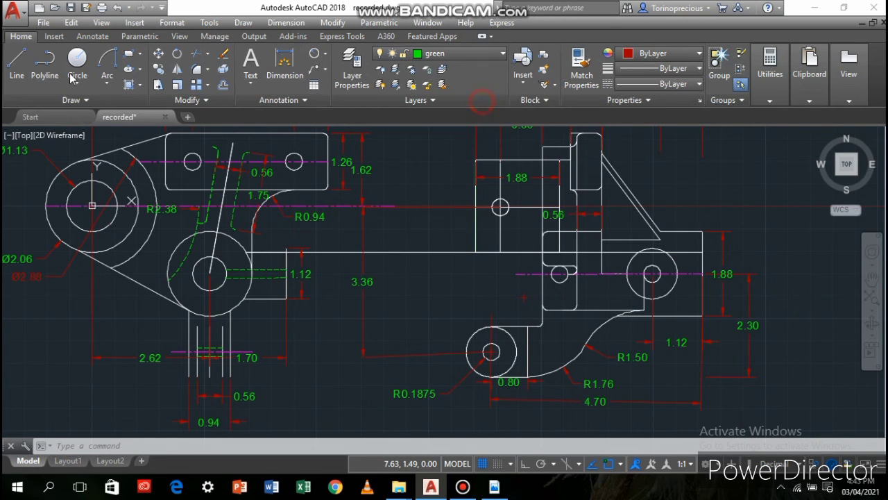
pyautogui.click(16, 61)
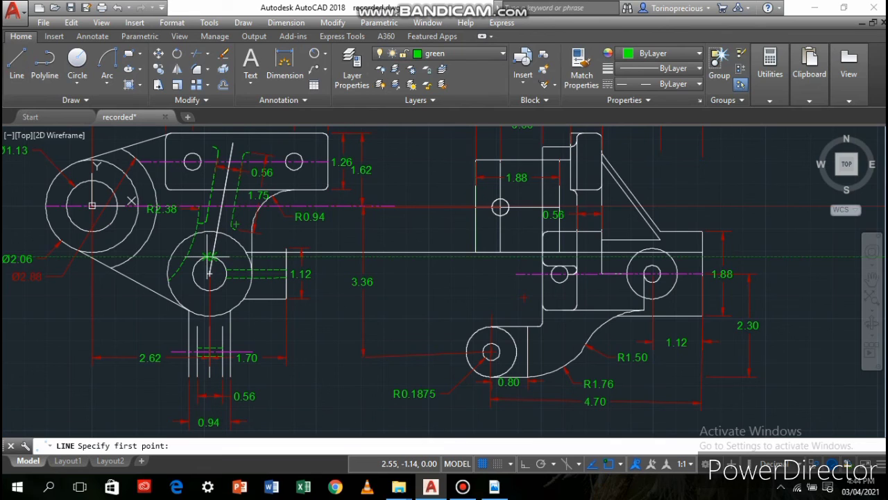
pyautogui.click(559, 273)
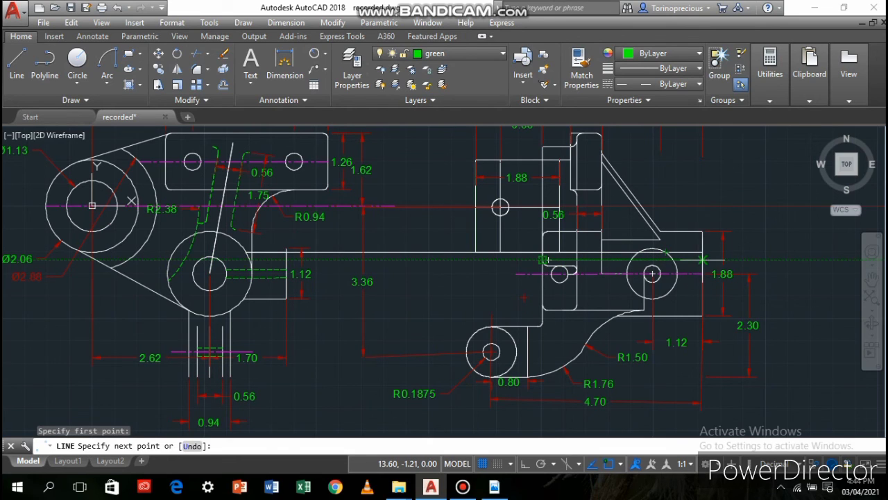
pyautogui.click(703, 259)
pyautogui.press('Return')
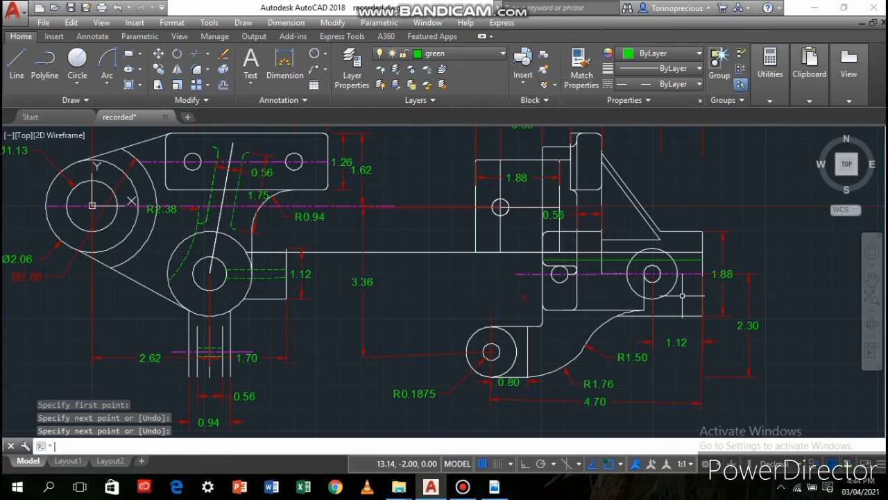
# Mirror the green horizontal line about the magenta centre line through the boss centre, keeping the original
pyautogui.click(160, 70)
pyautogui.click(176, 68)
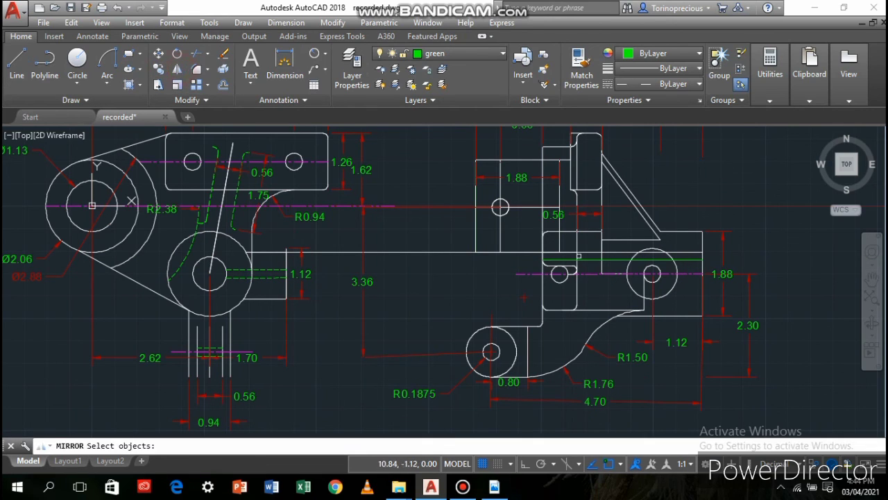
pyautogui.click(592, 261)
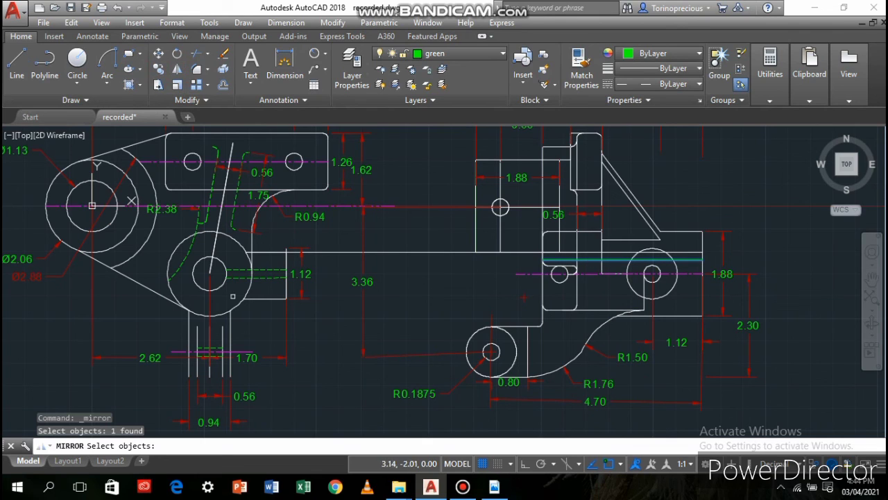
pyautogui.press('Return')
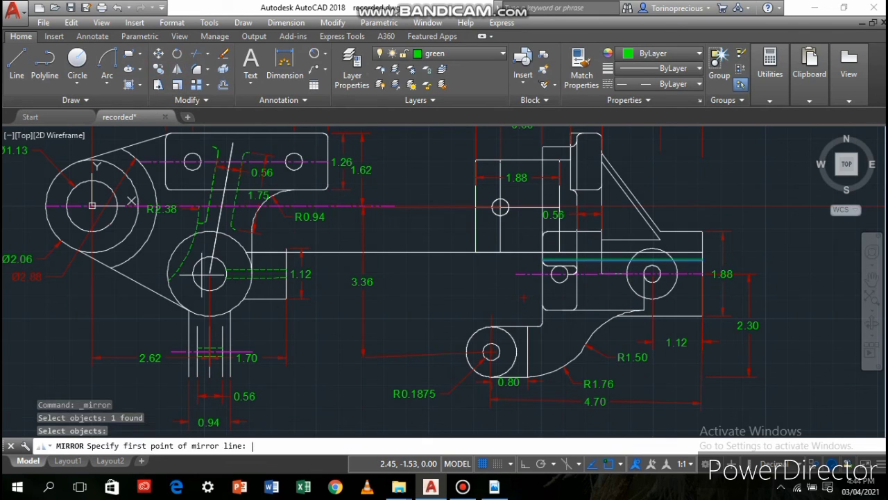
pyautogui.click(208, 272)
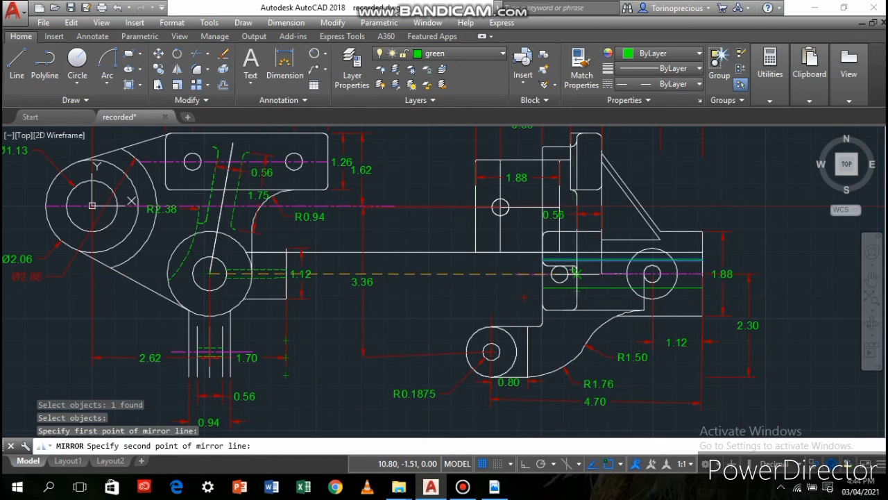
pyautogui.click(559, 273)
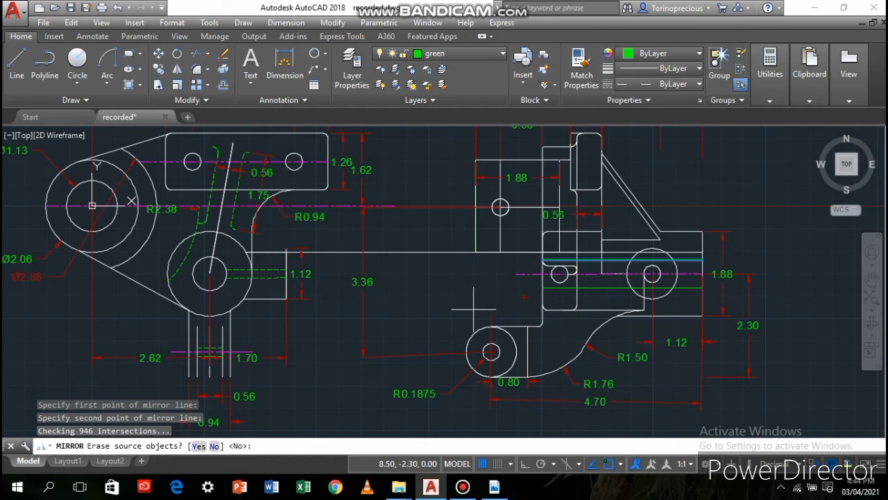
pyautogui.press('Return')
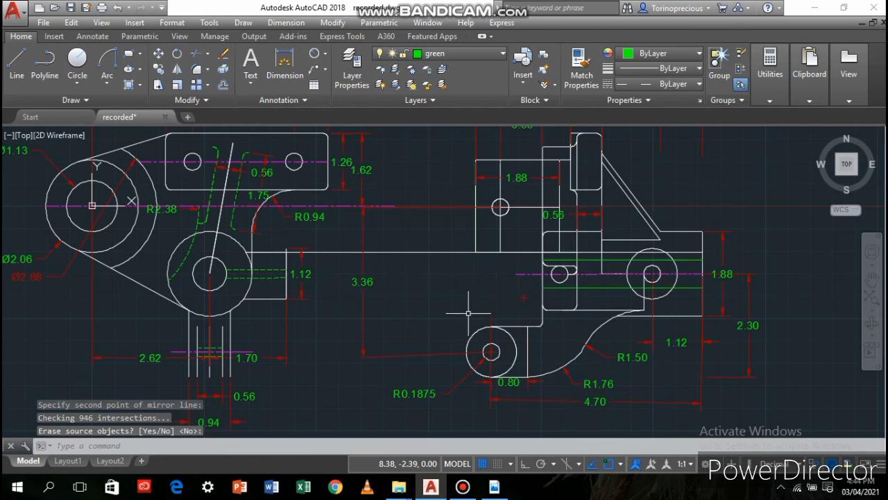
# Set the linetype scale of the two green horizontal lines across the second view's body to 0.25
pyautogui.click(589, 287)
pyautogui.click(589, 259)
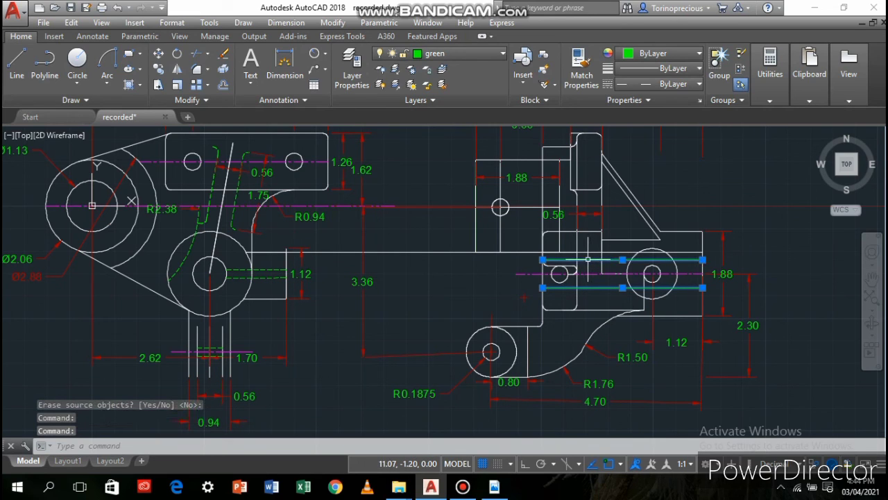
pyautogui.write('p')
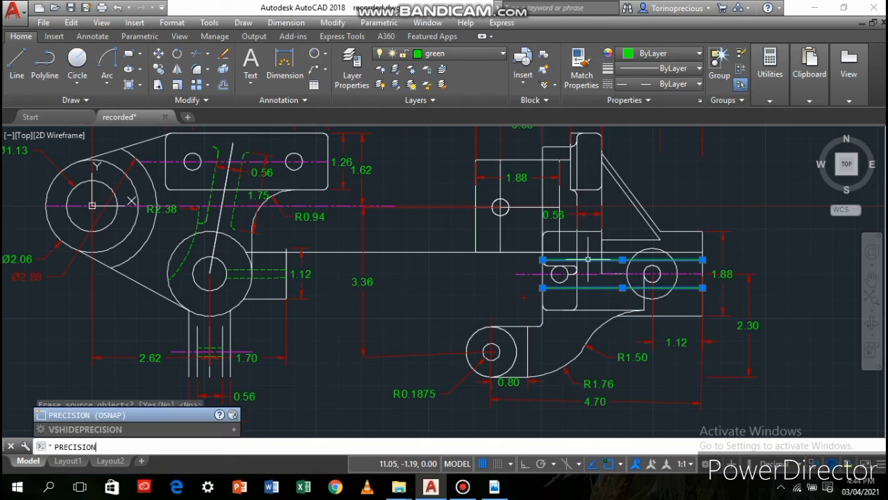
pyautogui.press('Escape')
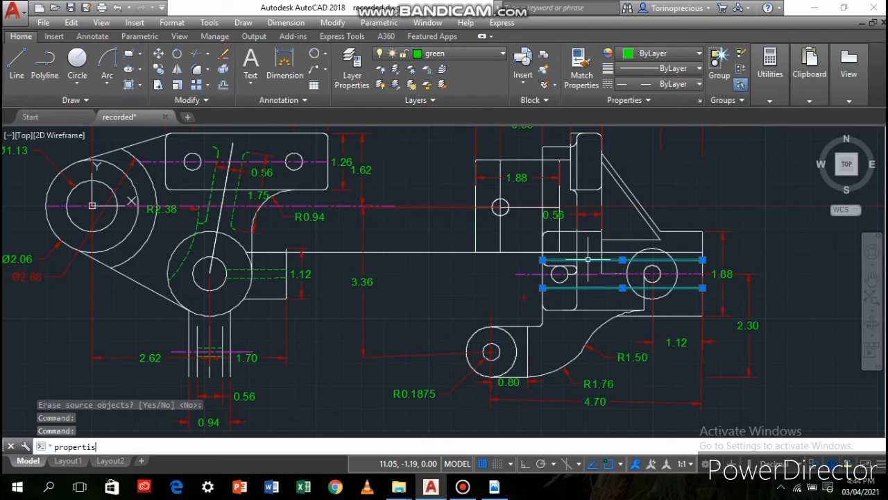
pyautogui.write('properties')
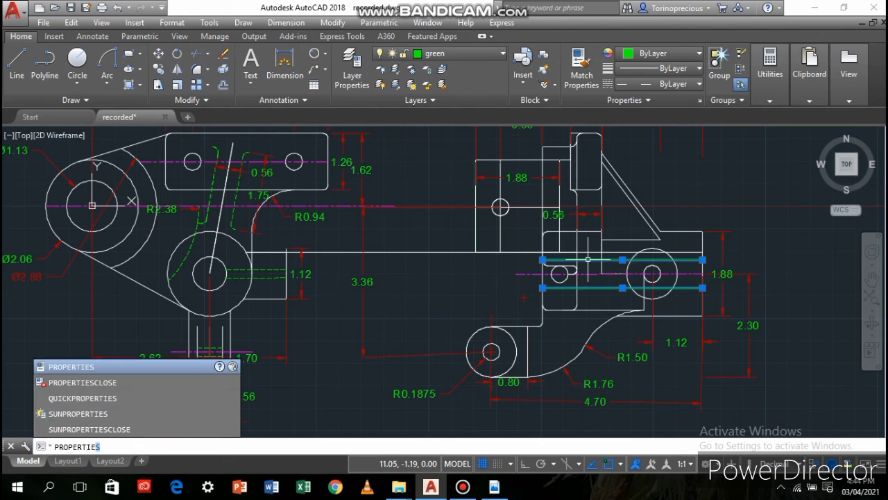
pyautogui.press('Return')
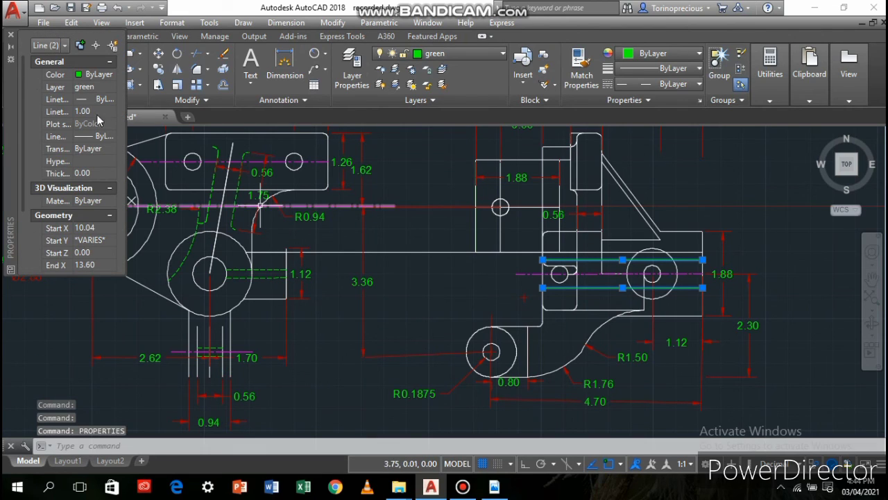
pyautogui.click(90, 111)
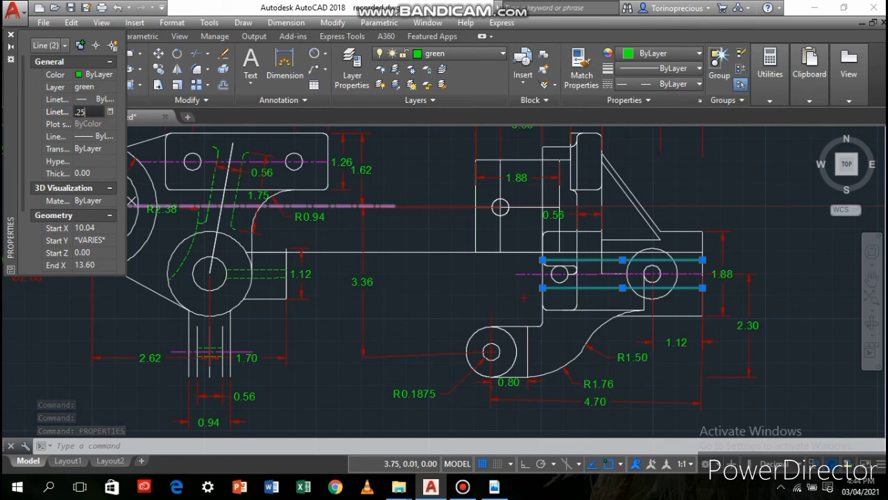
pyautogui.press('Return')
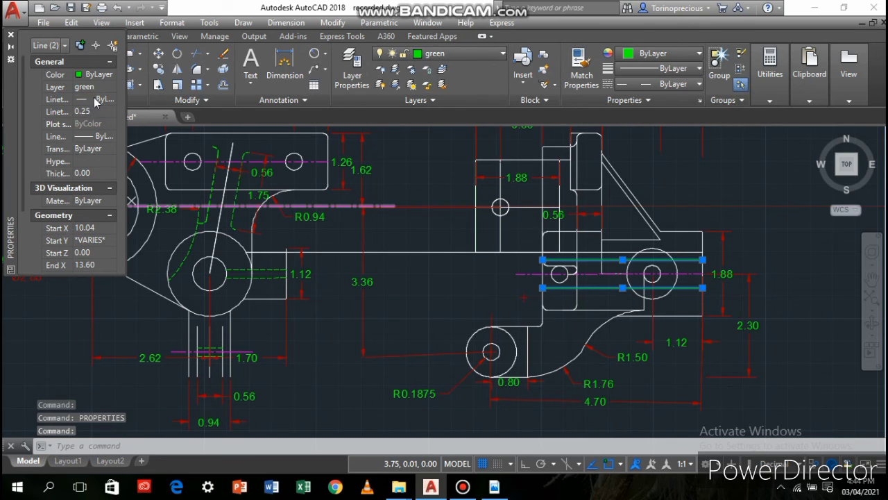
# Set the linetype scale of the two selected green lines to 0.1
pyautogui.click(93, 112)
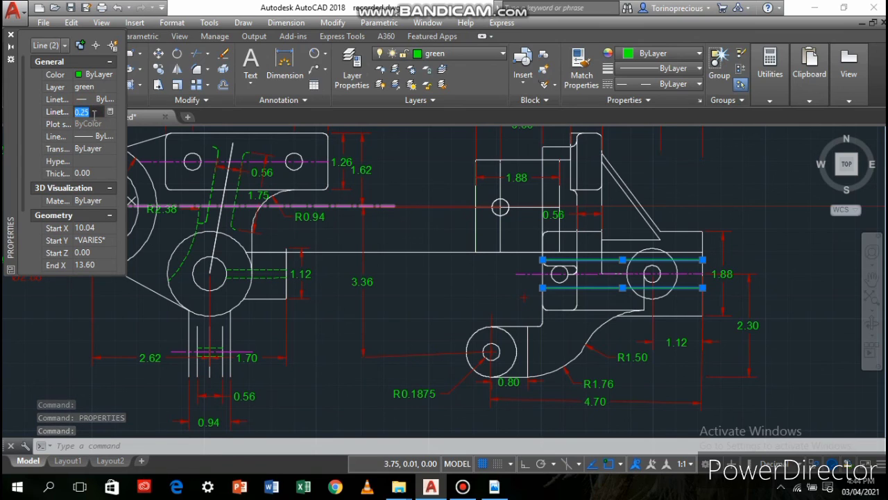
pyautogui.write('.1')
pyautogui.press('Return')
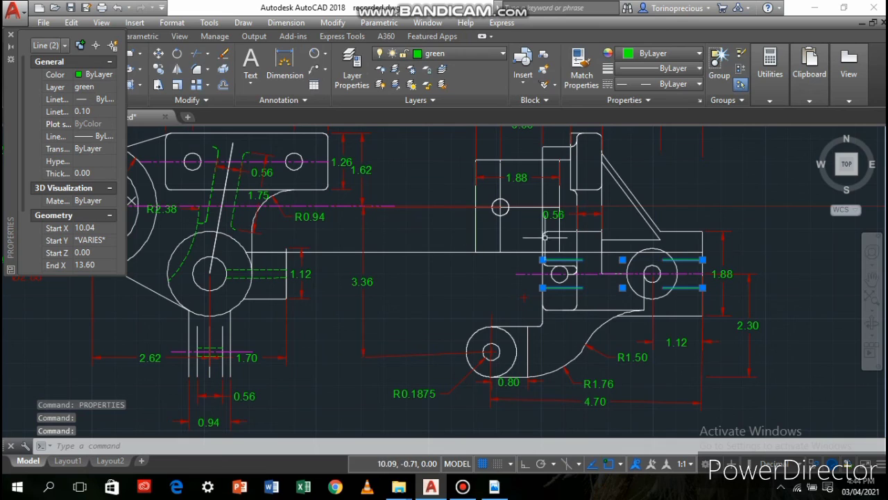
pyautogui.scroll(4, 601, 261)
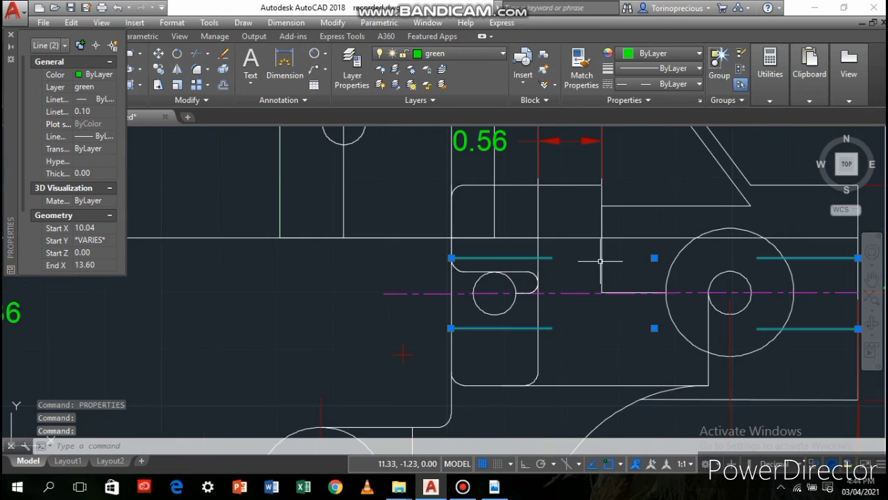
# Try to set the two green lines' linetype scale to 0.25, and undo the last property change
pyautogui.click(95, 110)
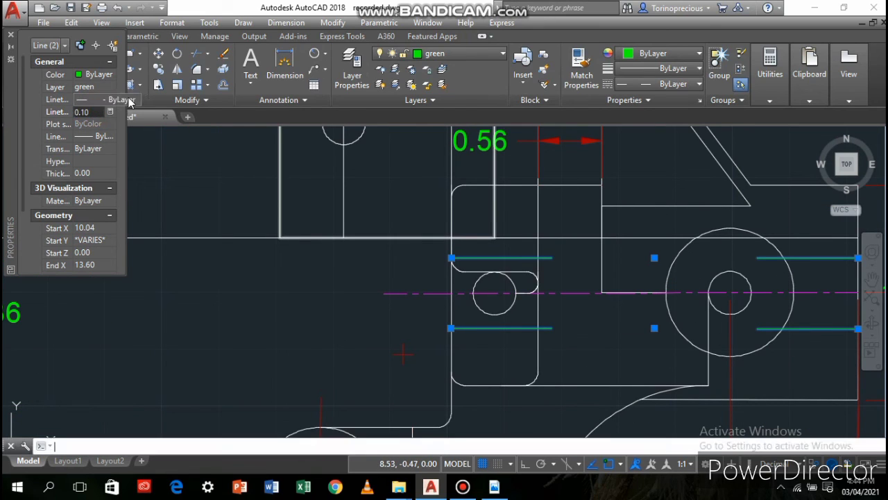
pyautogui.write('.25')
pyautogui.press('Return')
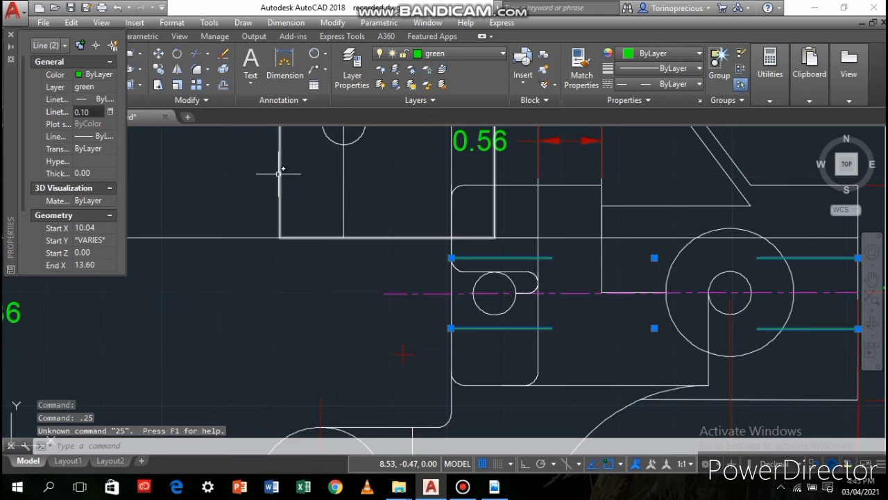
pyautogui.scroll(-4, 485, 177)
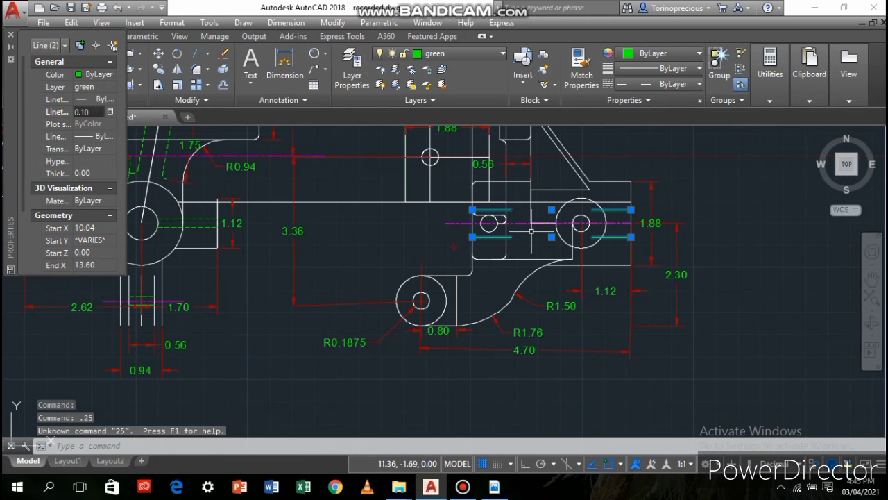
pyautogui.moveTo(501, 226); pyautogui.dragTo(435, 236, button='middle')
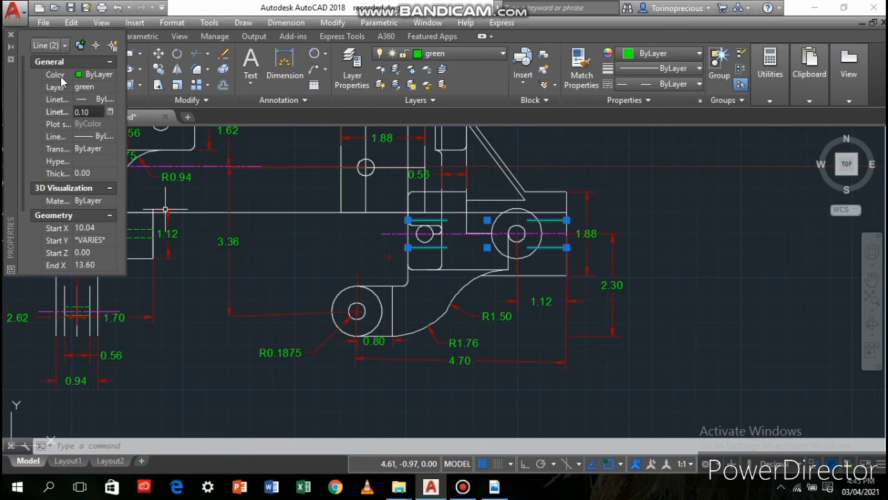
pyautogui.write('25')
pyautogui.press('Return')
pyautogui.press('Escape')
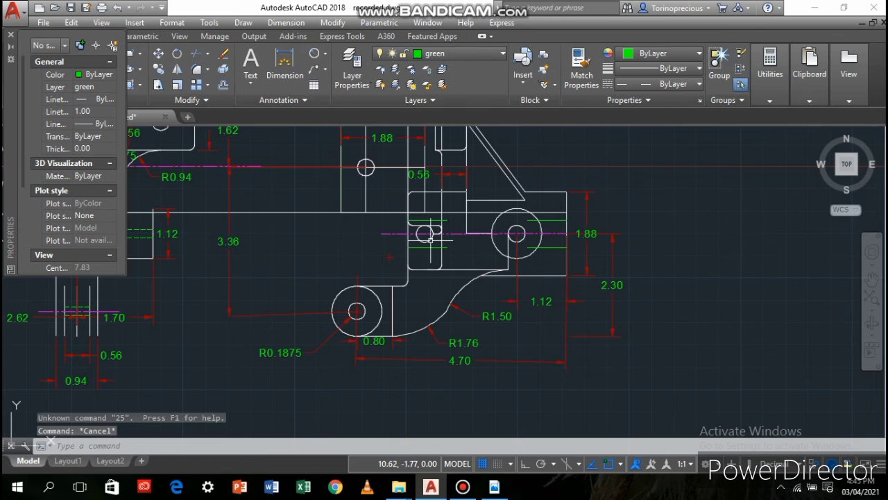
pyautogui.moveTo(296, 200); pyautogui.dragTo(430, 240, button='middle')
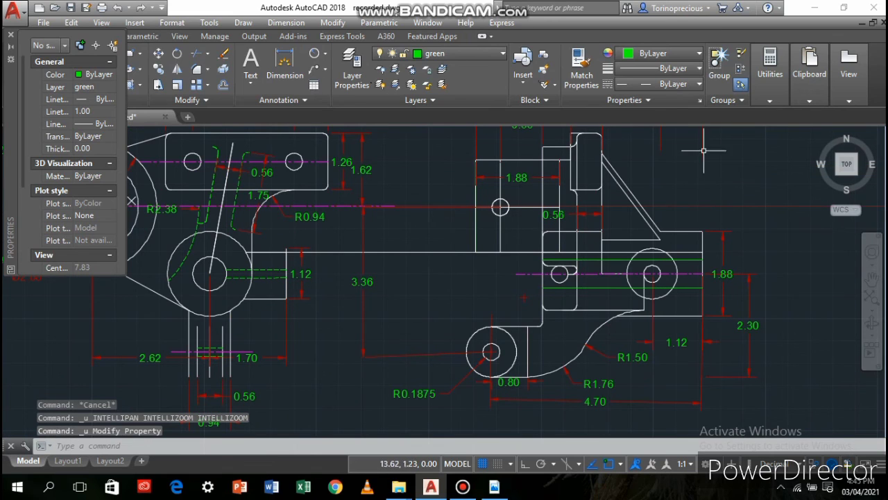
# Assign the DASHEDX2 linetype to both green horizontal lines across the second view's body
pyautogui.click(604, 286)
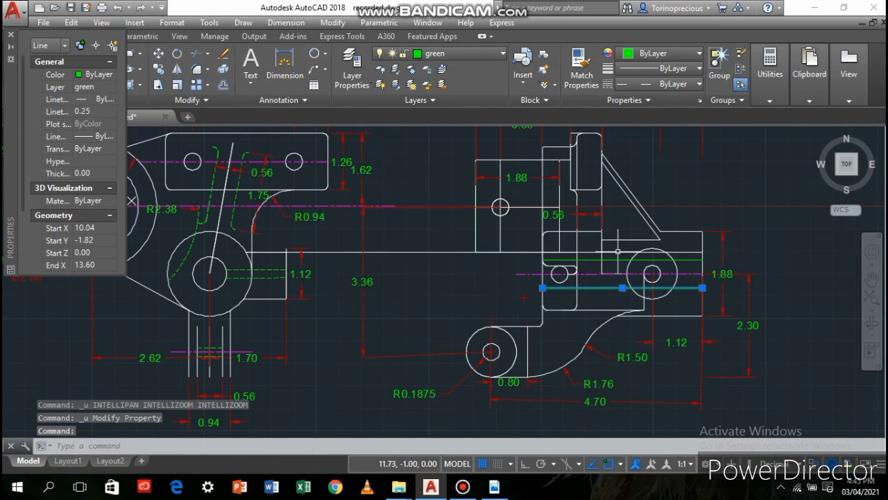
pyautogui.click(616, 262)
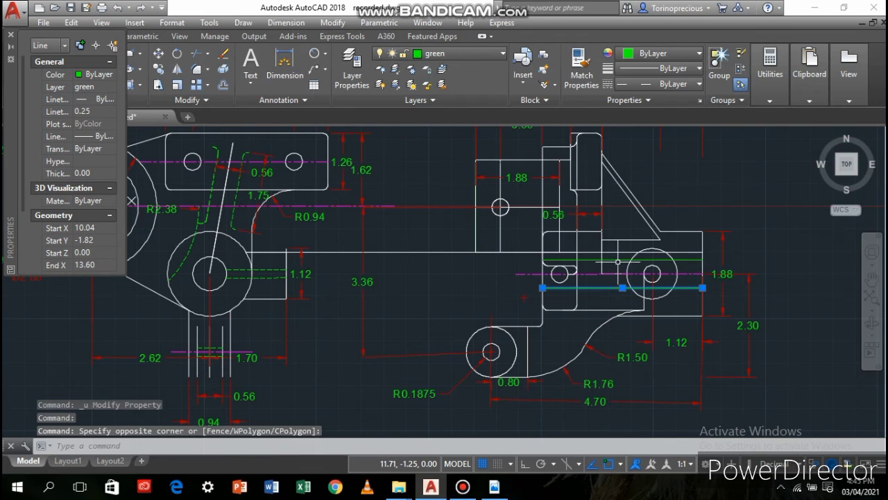
pyautogui.click(615, 164)
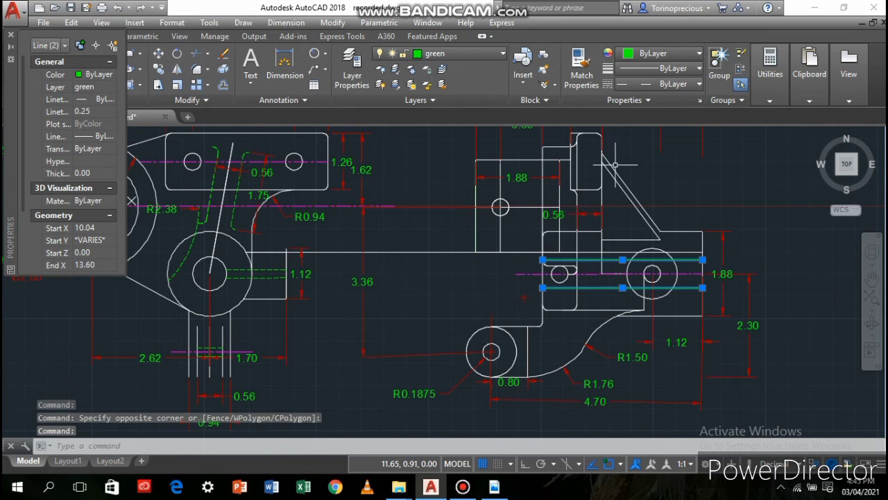
pyautogui.click(657, 83)
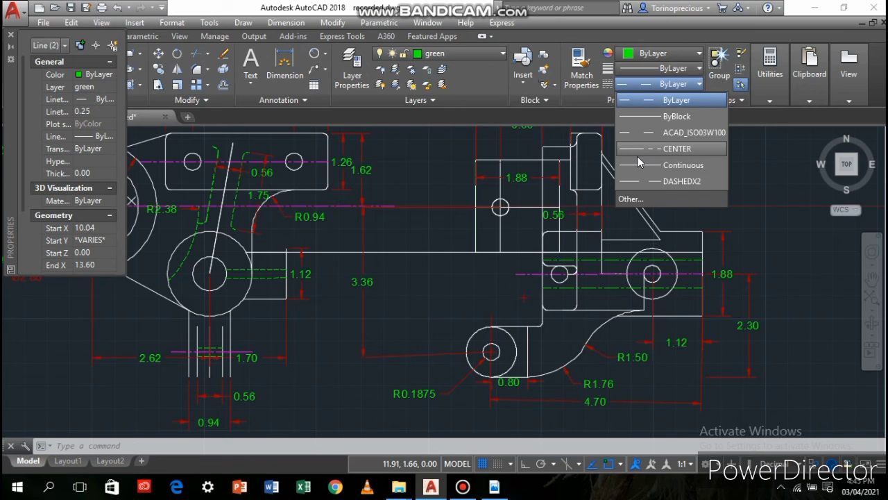
pyautogui.click(653, 182)
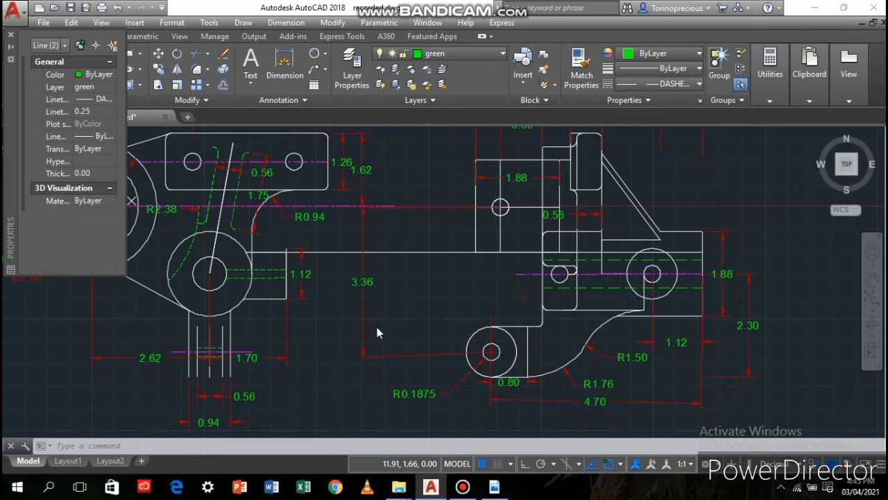
pyautogui.scroll(2, 573, 238)
pyautogui.scroll(-2, 573, 237)
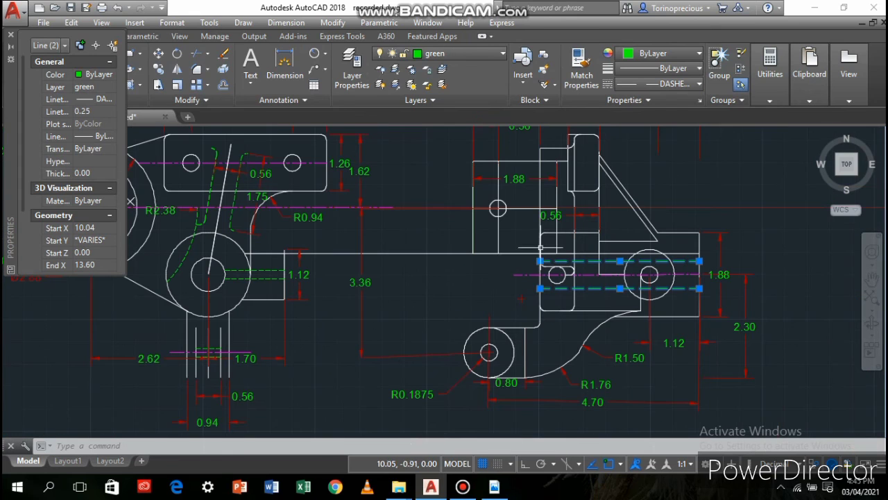
pyautogui.moveTo(492, 263); pyautogui.dragTo(481, 296, button='middle')
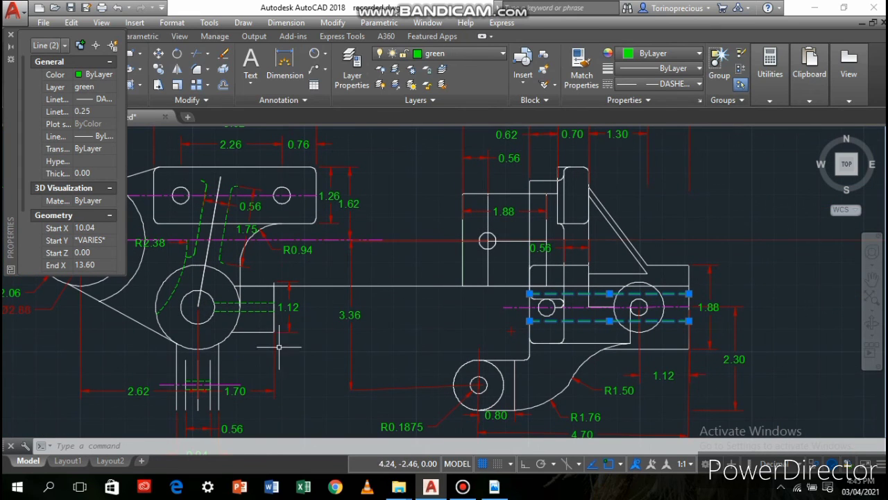
# Minimize the ribbon to its panel titles to enlarge the drawing area
pyautogui.hotkey('alt', 'Tab')
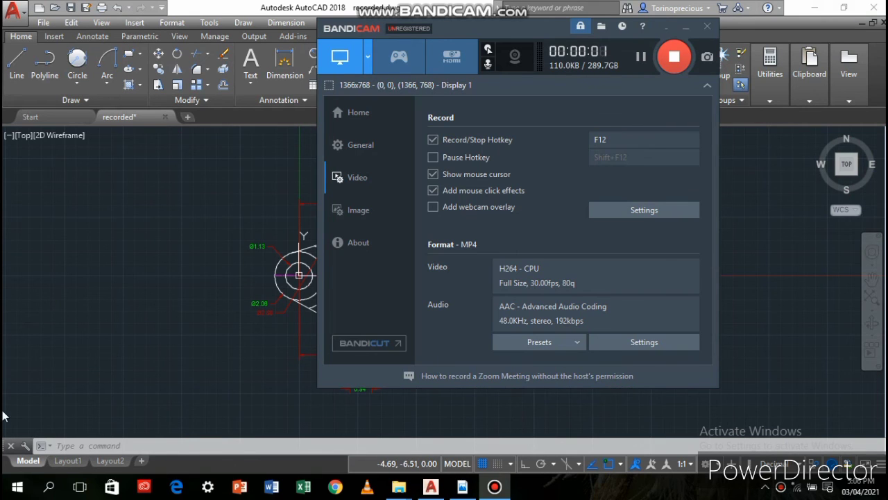
pyautogui.click(81, 277)
pyautogui.scroll(5, 336, 278)
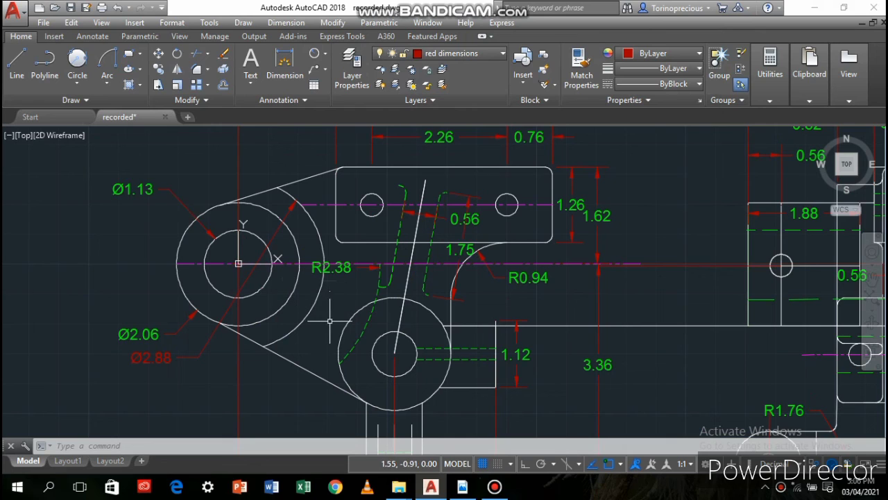
pyautogui.scroll(-2, 322, 333)
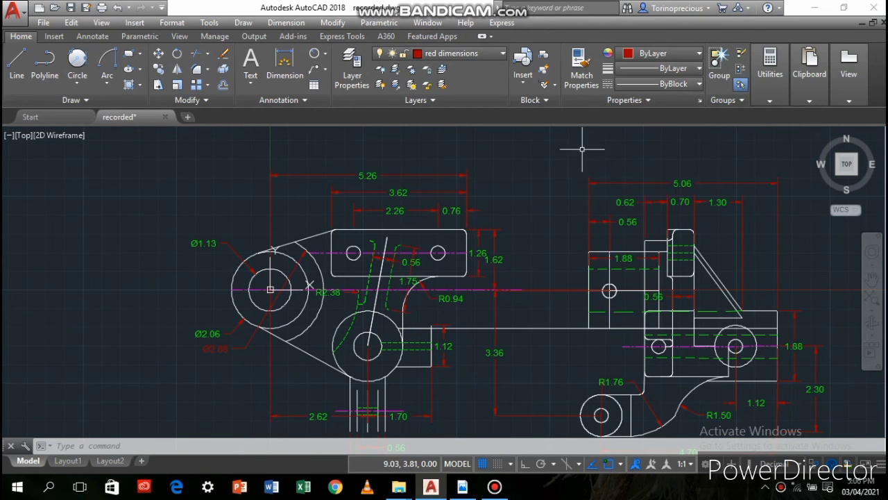
pyautogui.click(492, 38)
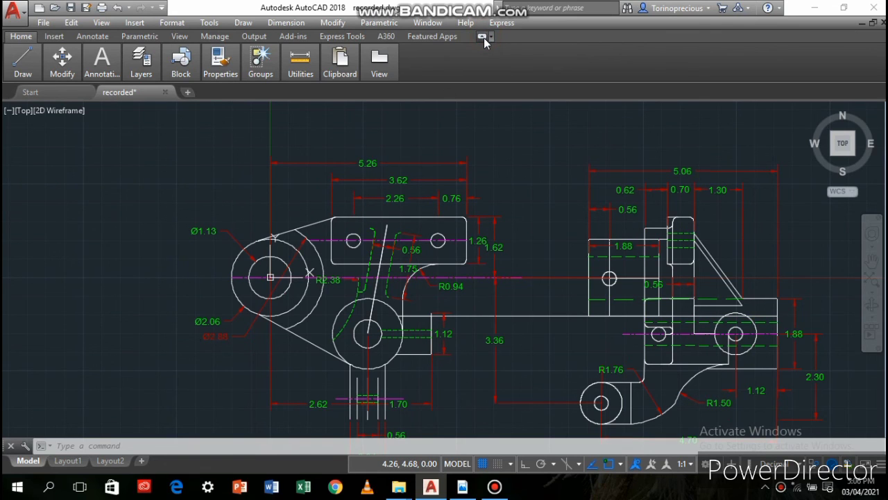
pyautogui.click(484, 38)
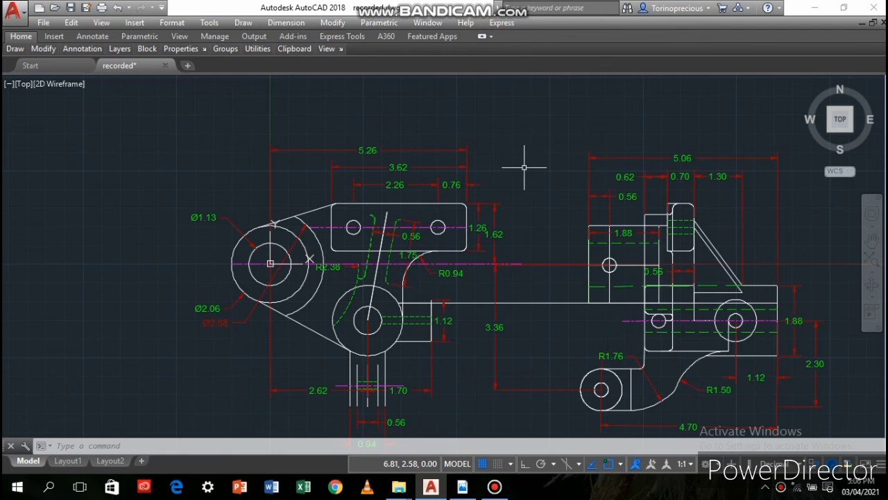
# Examine the dimensions, centre lines and green hidden lines across both views of the part drawing
pyautogui.moveTo(521, 162); pyautogui.dragTo(437, 122, button='middle')
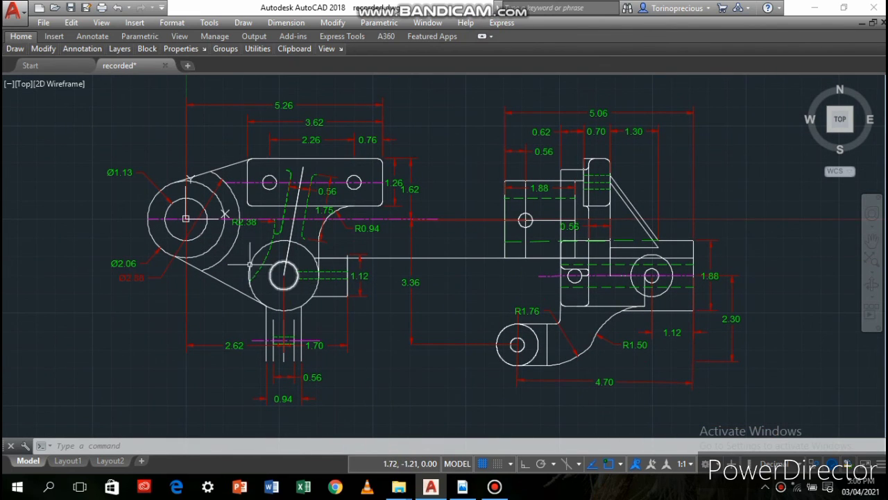
pyautogui.scroll(2, 228, 272)
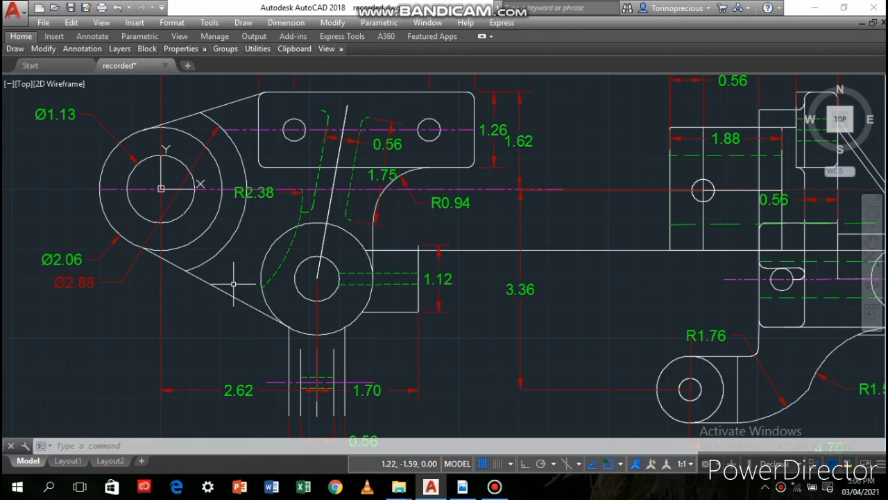
pyautogui.moveTo(233, 284)
pyautogui.mouseDown(button='middle')
pyautogui.moveTo(186, 402)
pyautogui.moveTo(177, 377)
pyautogui.moveTo(122, 399)
pyautogui.moveTo(13, 393)
pyautogui.mouseUp(button='middle')
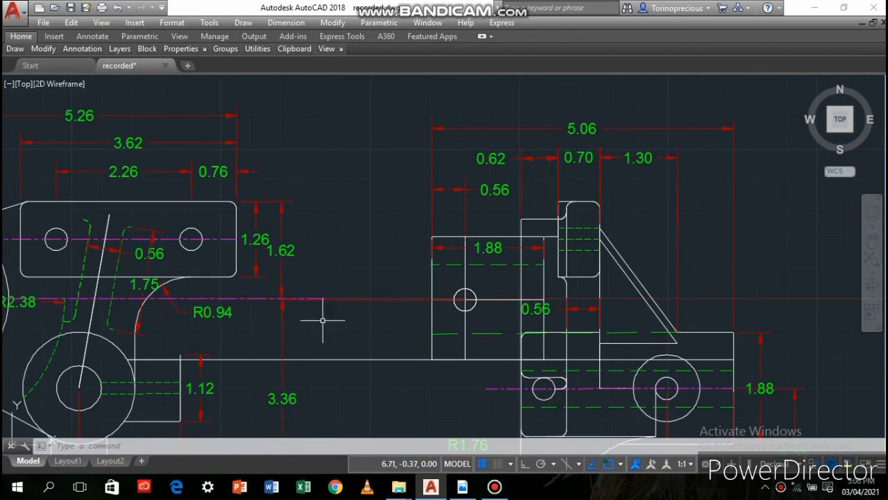
pyautogui.moveTo(336, 340)
pyautogui.mouseDown(button='middle')
pyautogui.moveTo(289, 301)
pyautogui.moveTo(348, 174)
pyautogui.mouseUp(button='middle')
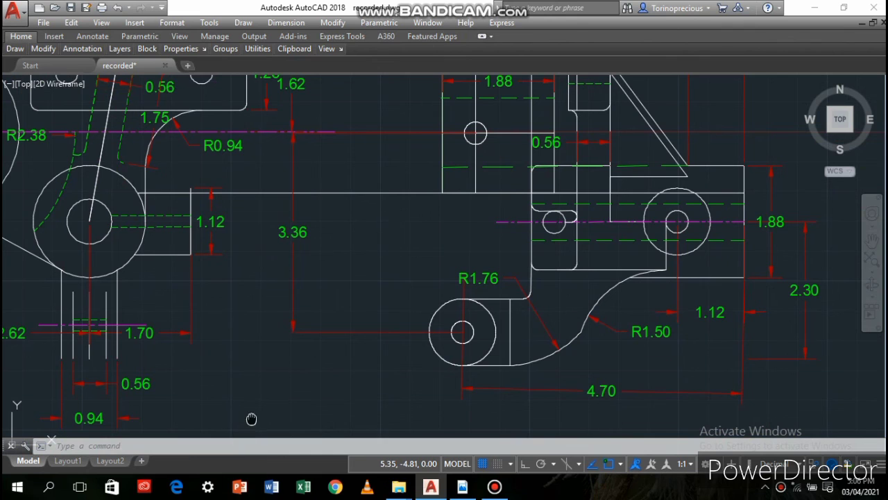
pyautogui.moveTo(251, 419)
pyautogui.mouseDown(button='middle')
pyautogui.moveTo(293, 371)
pyautogui.moveTo(314, 380)
pyautogui.mouseUp(button='middle')
pyautogui.scroll(-2, 291, 363)
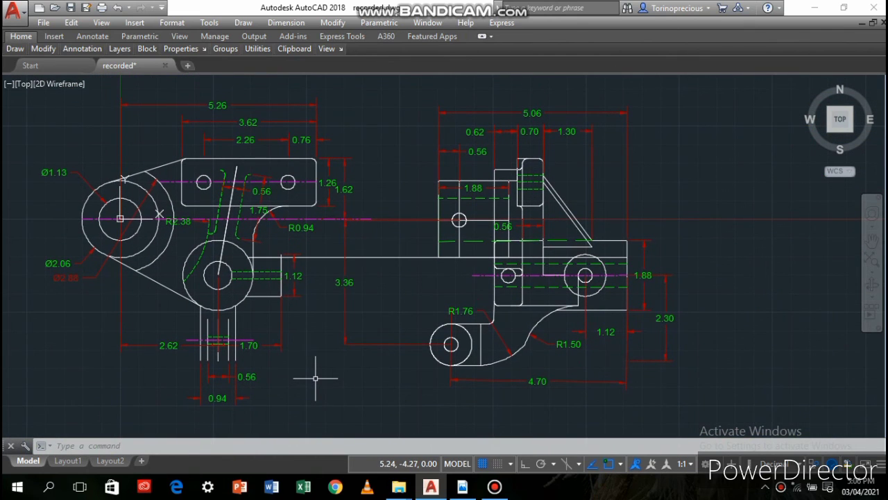